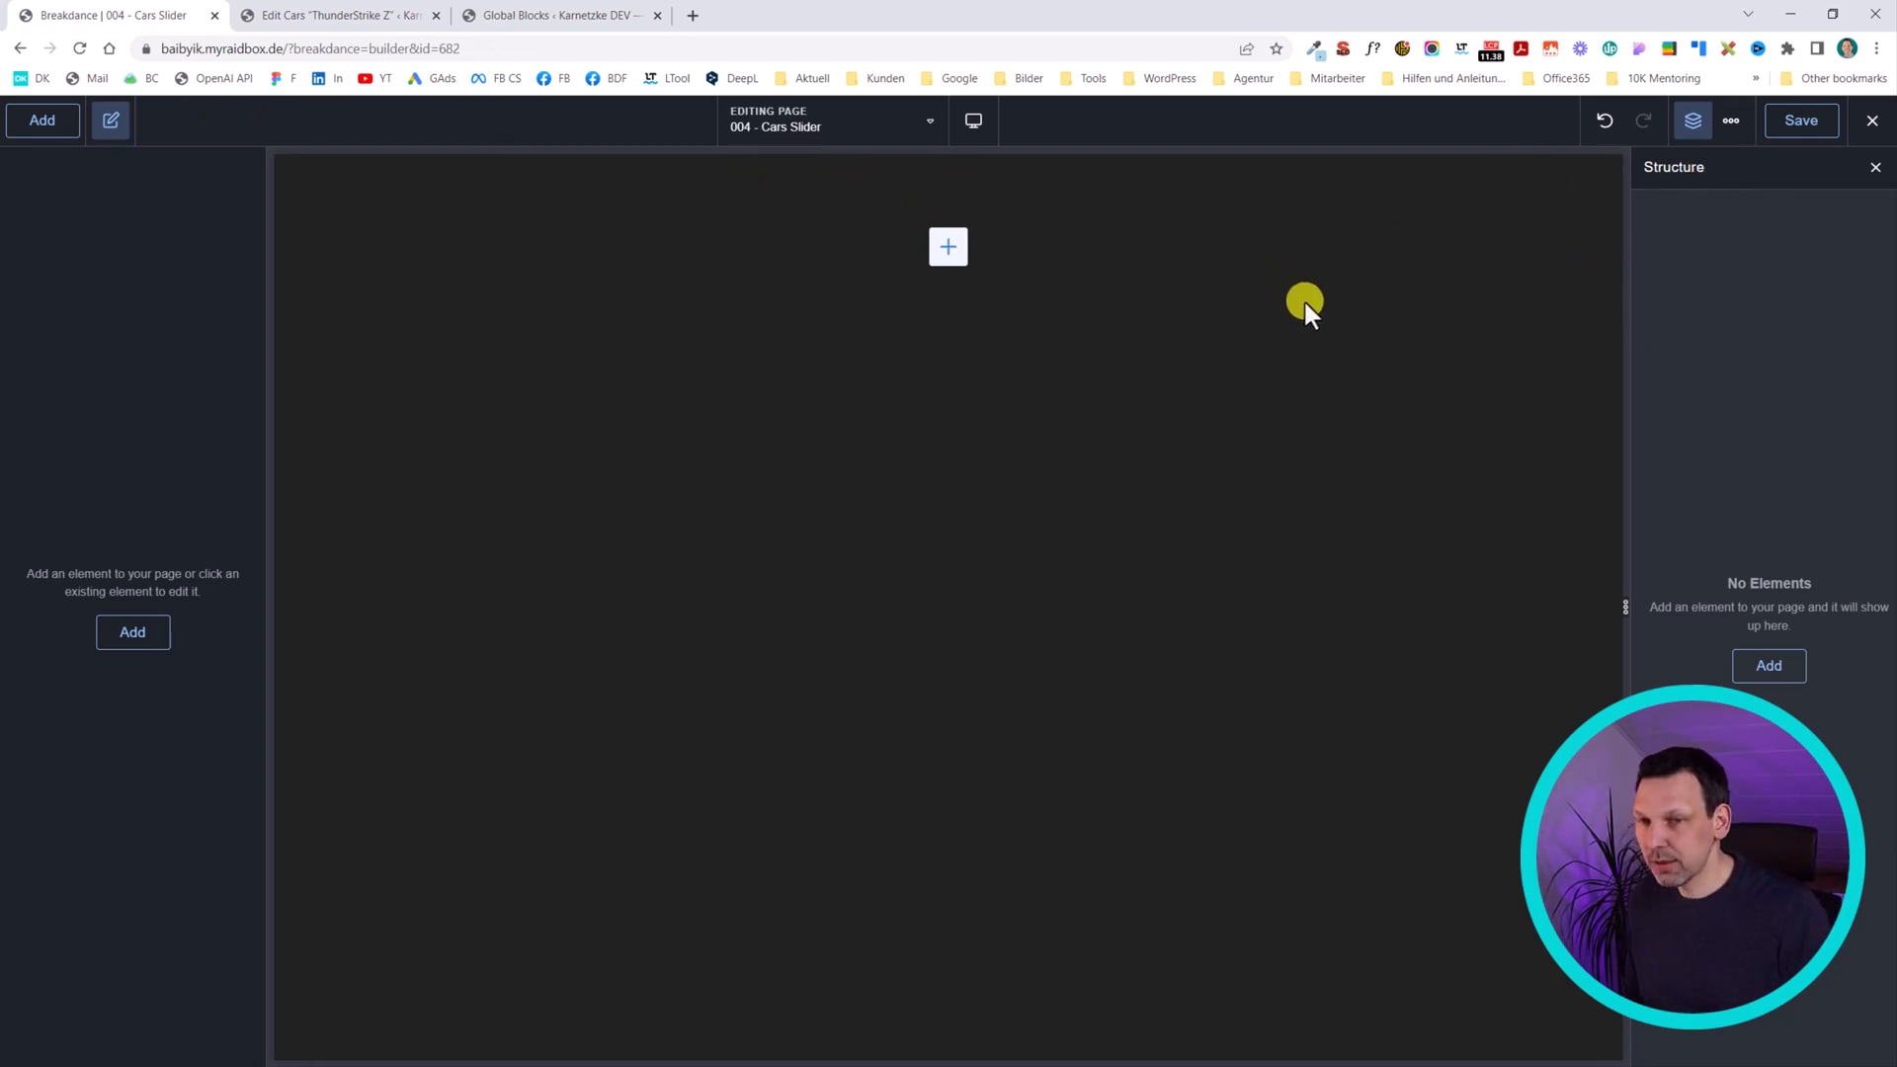
# - Add a Section to the empty 004 - Cars Slider page and insert a Post Loop Builder inside it
pyautogui.write('a')
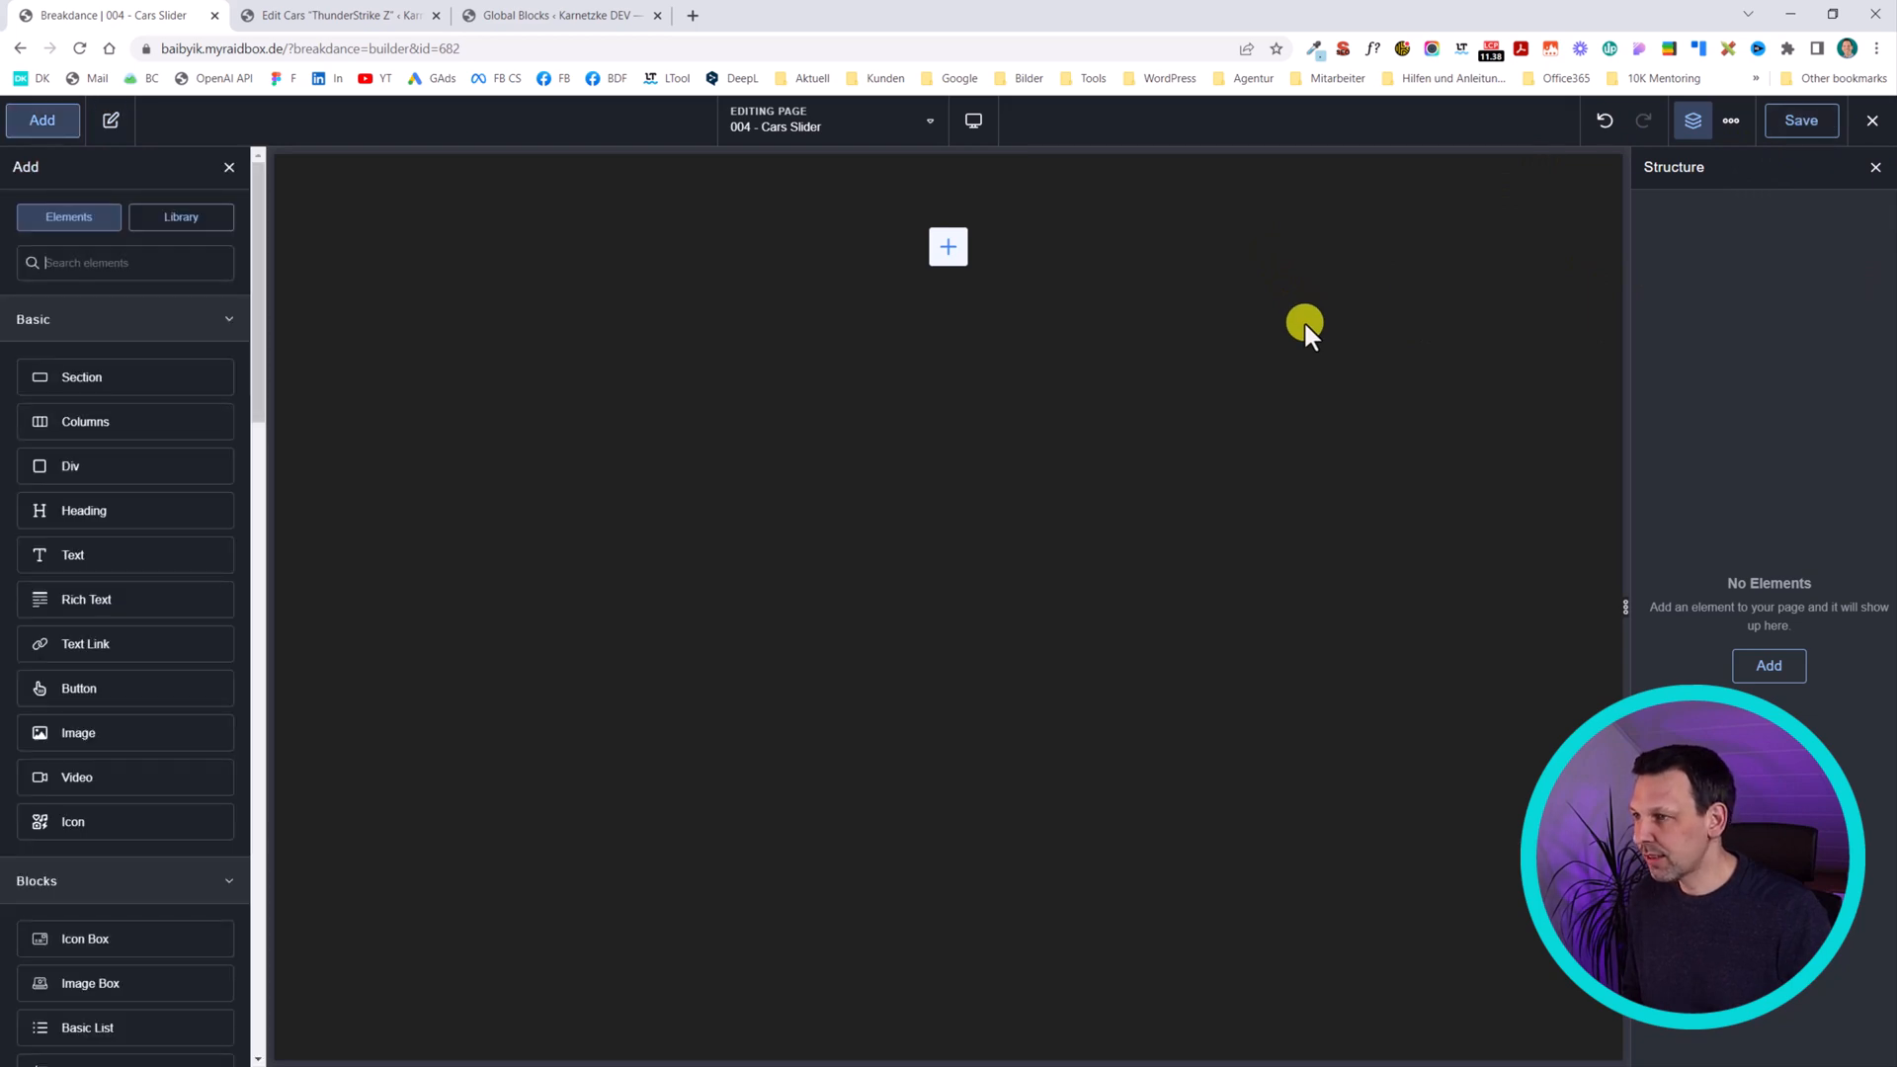
pyautogui.write('sec')
pyautogui.press('Return')
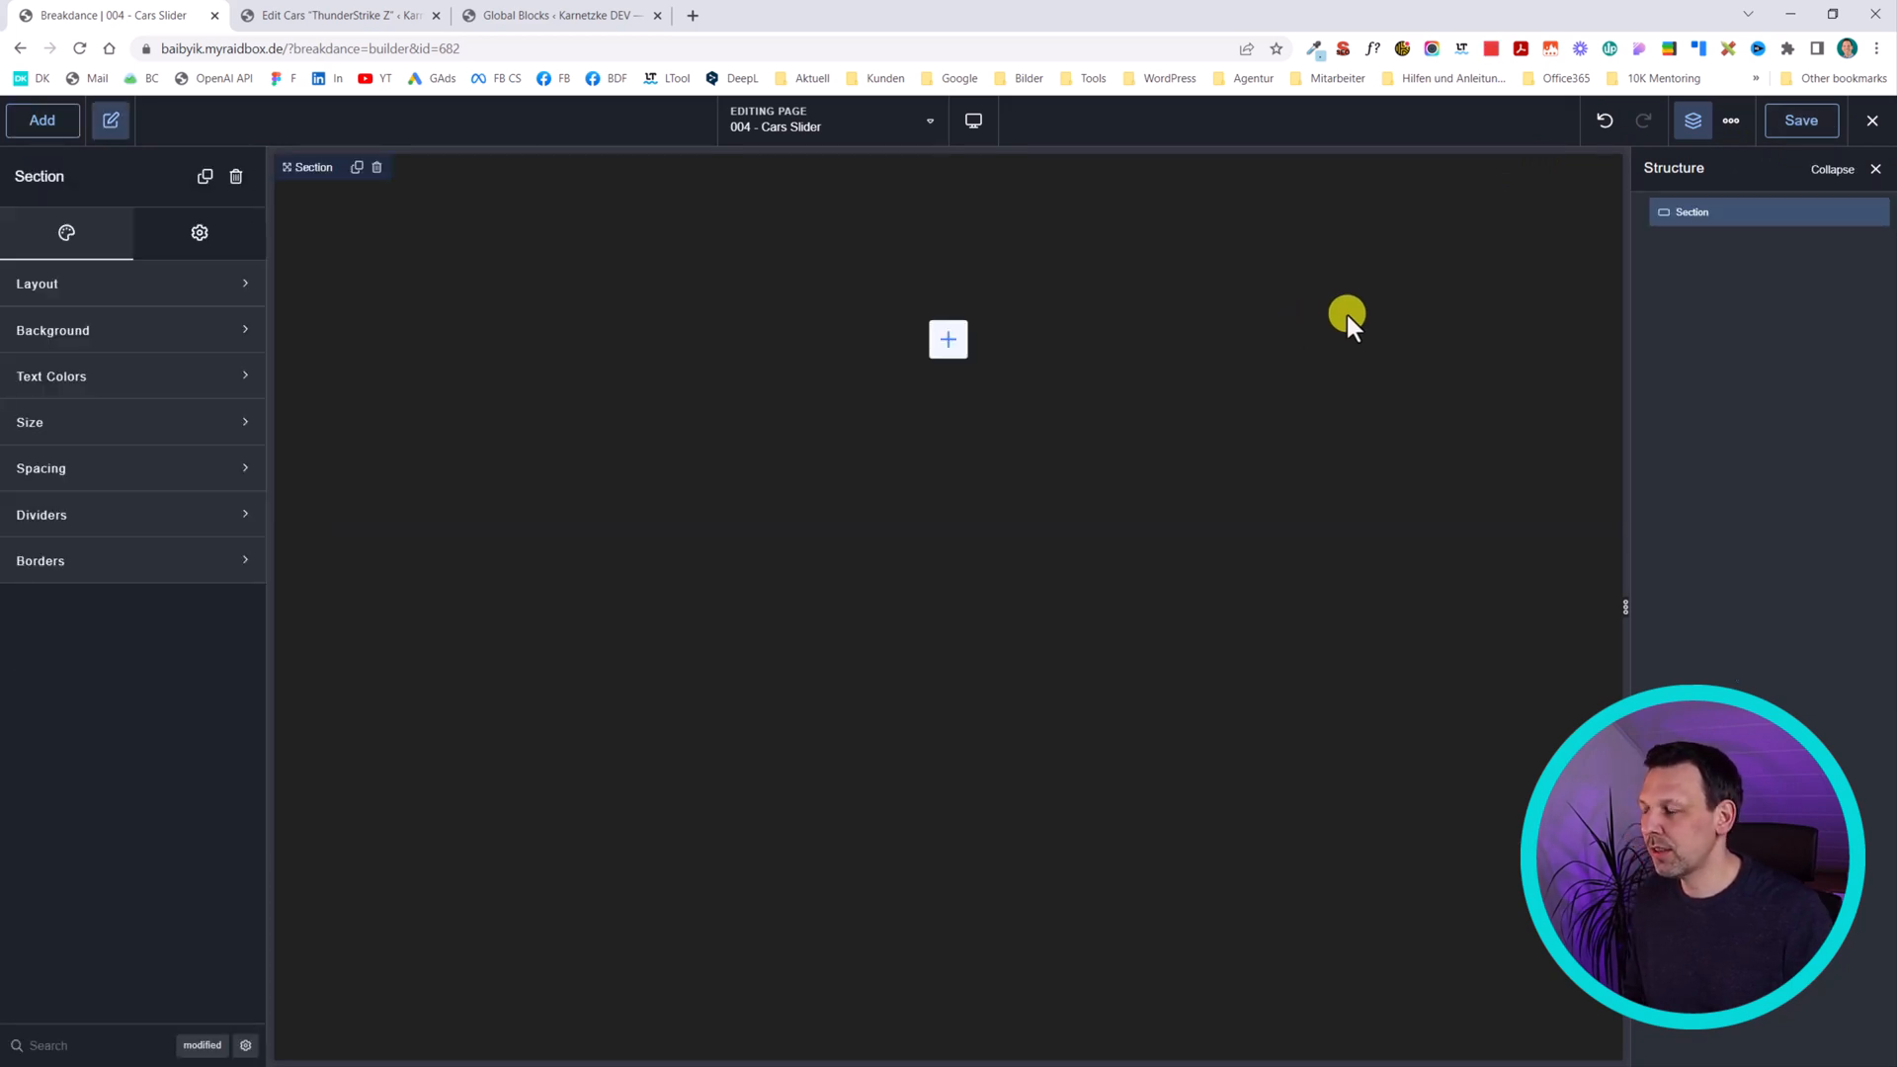
pyautogui.write('a')
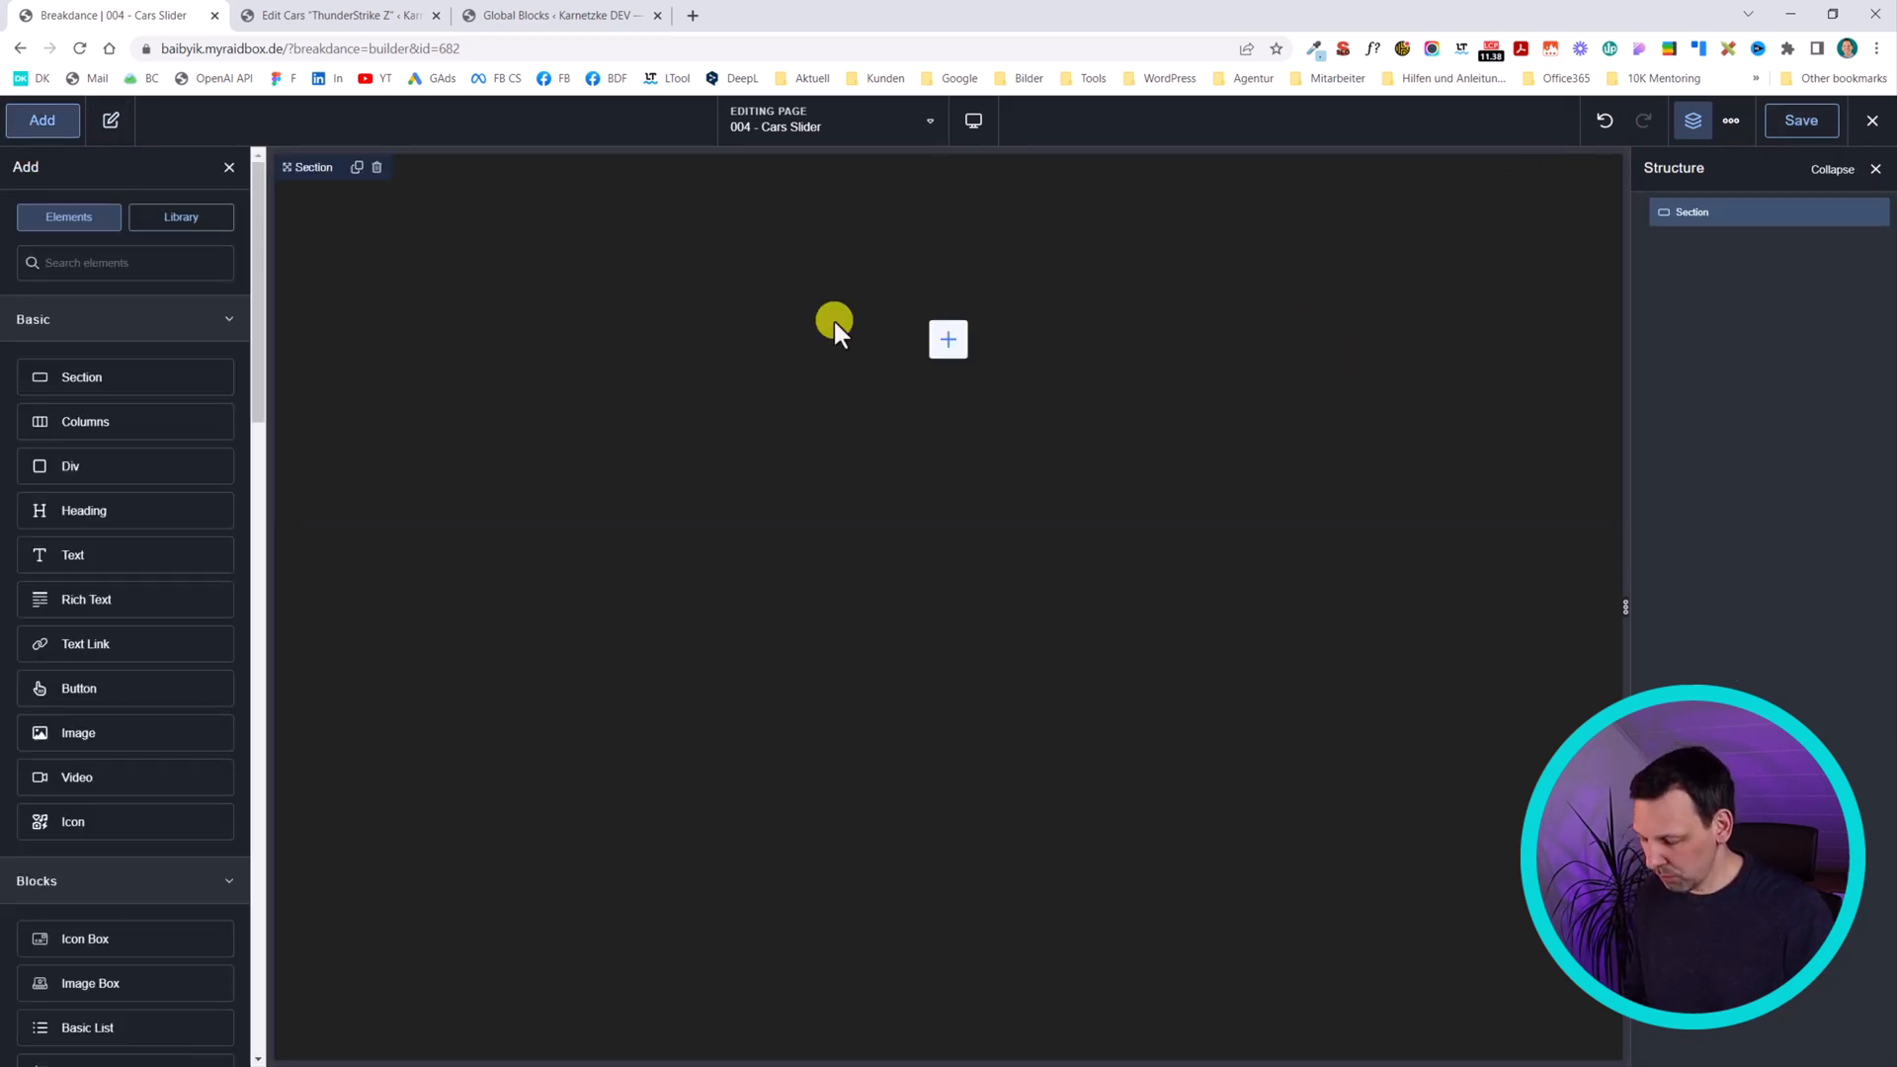
pyautogui.write('post')
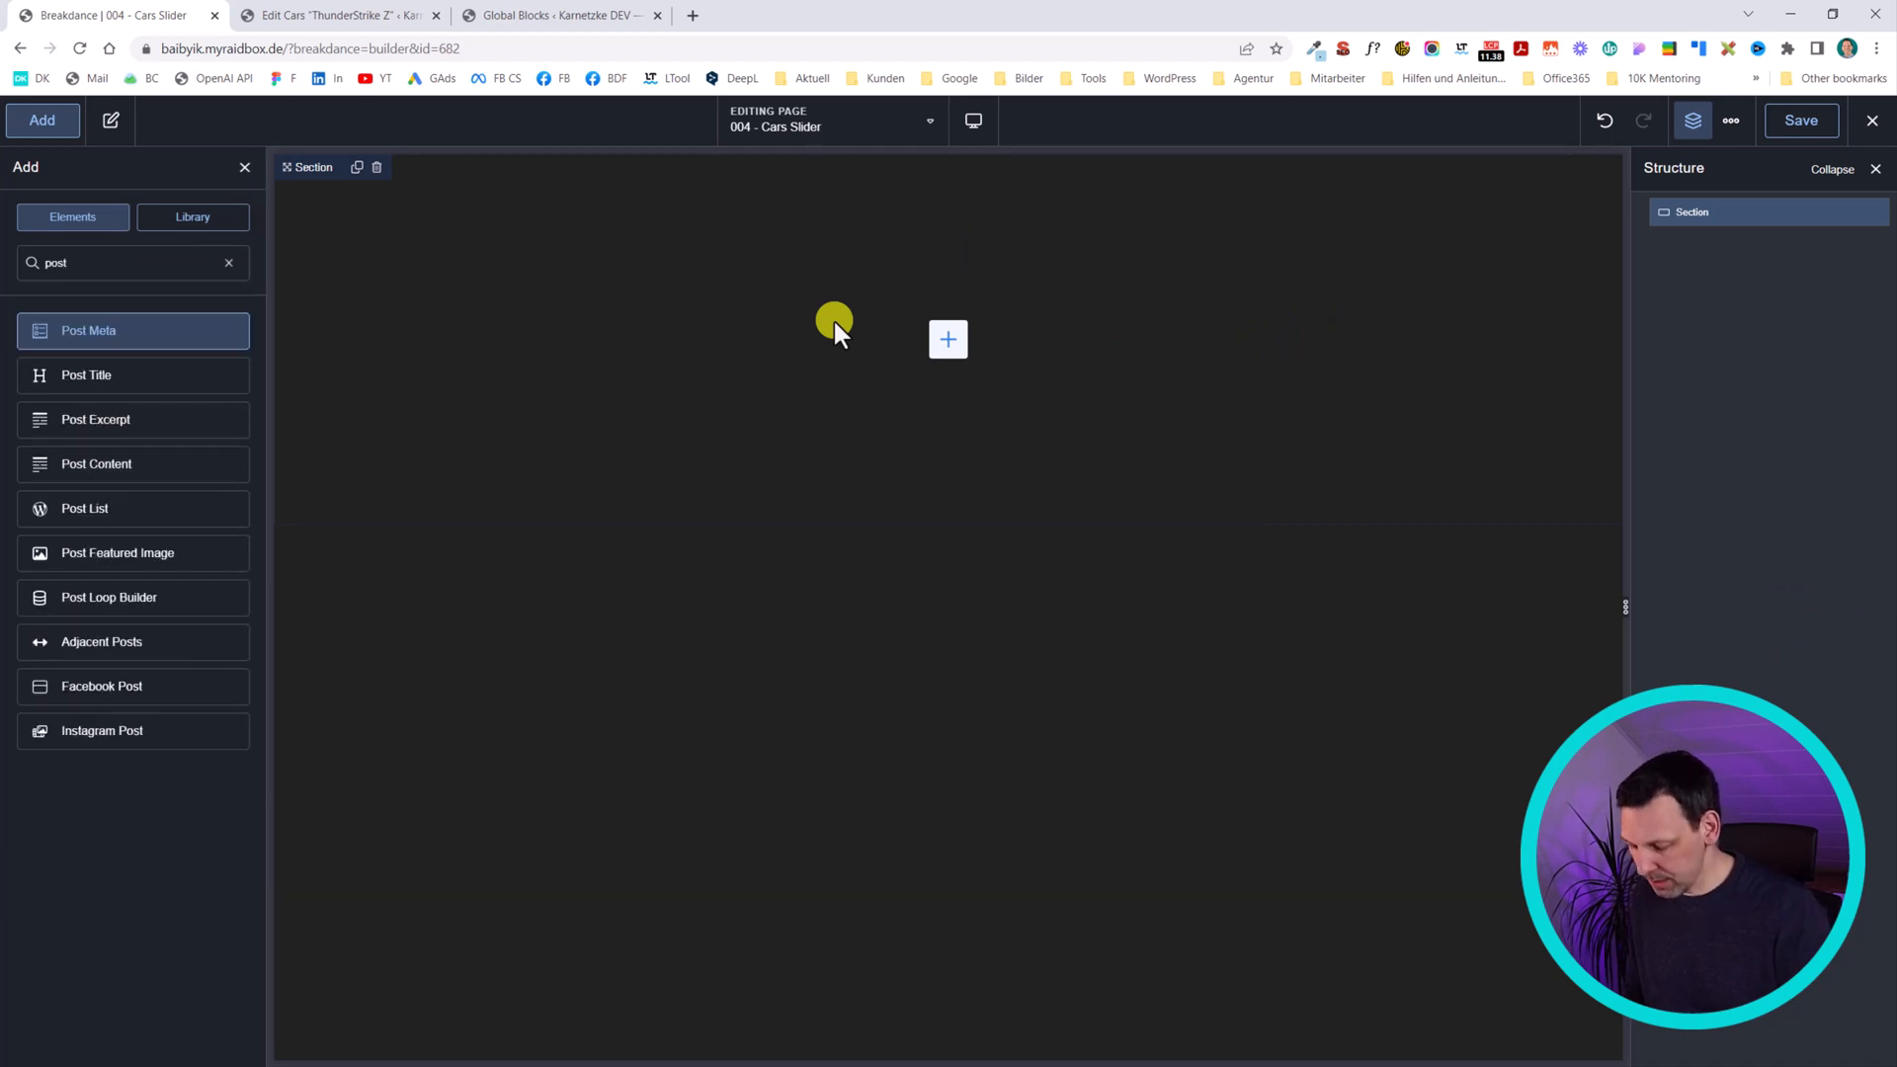
pyautogui.write(' loop')
pyautogui.press('Return')
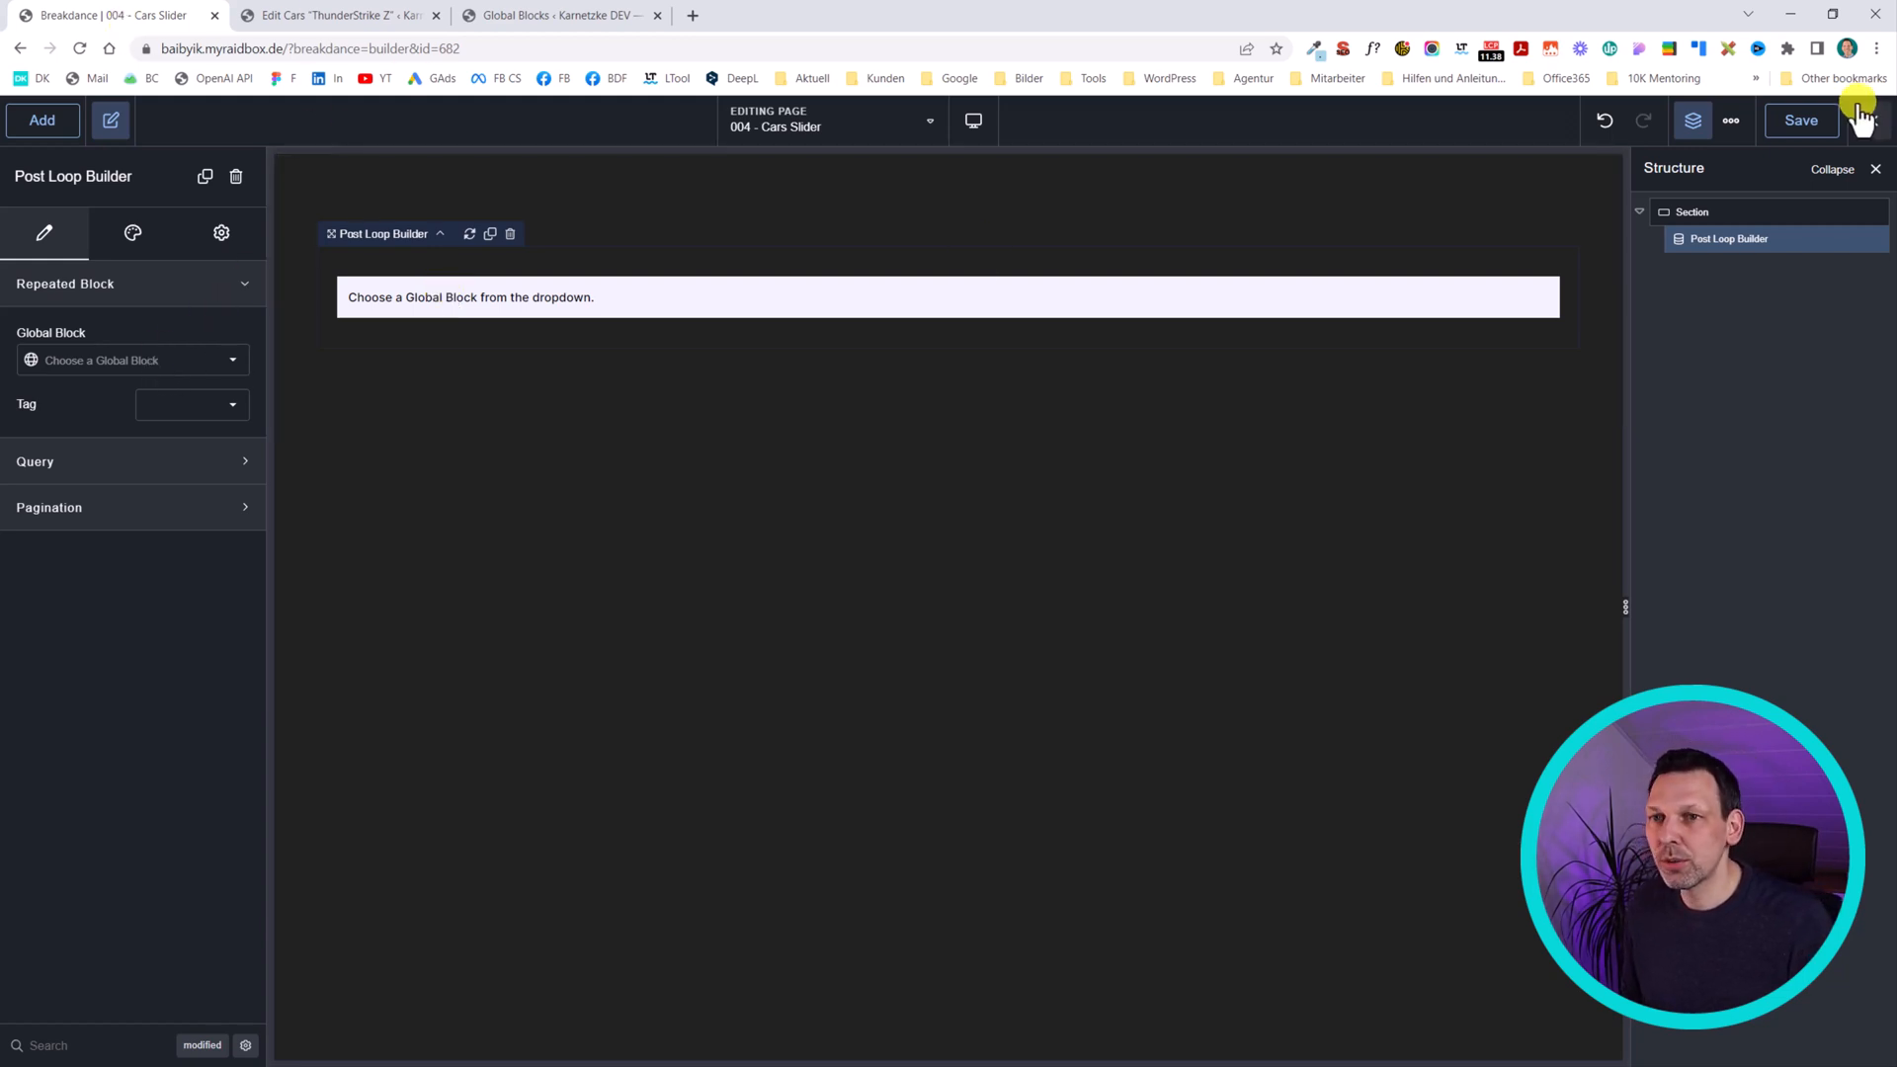
# - Create a global block titled "Car Slider" in the WordPress admin and open it for editing in Breakdance
pyautogui.click(348, 14)
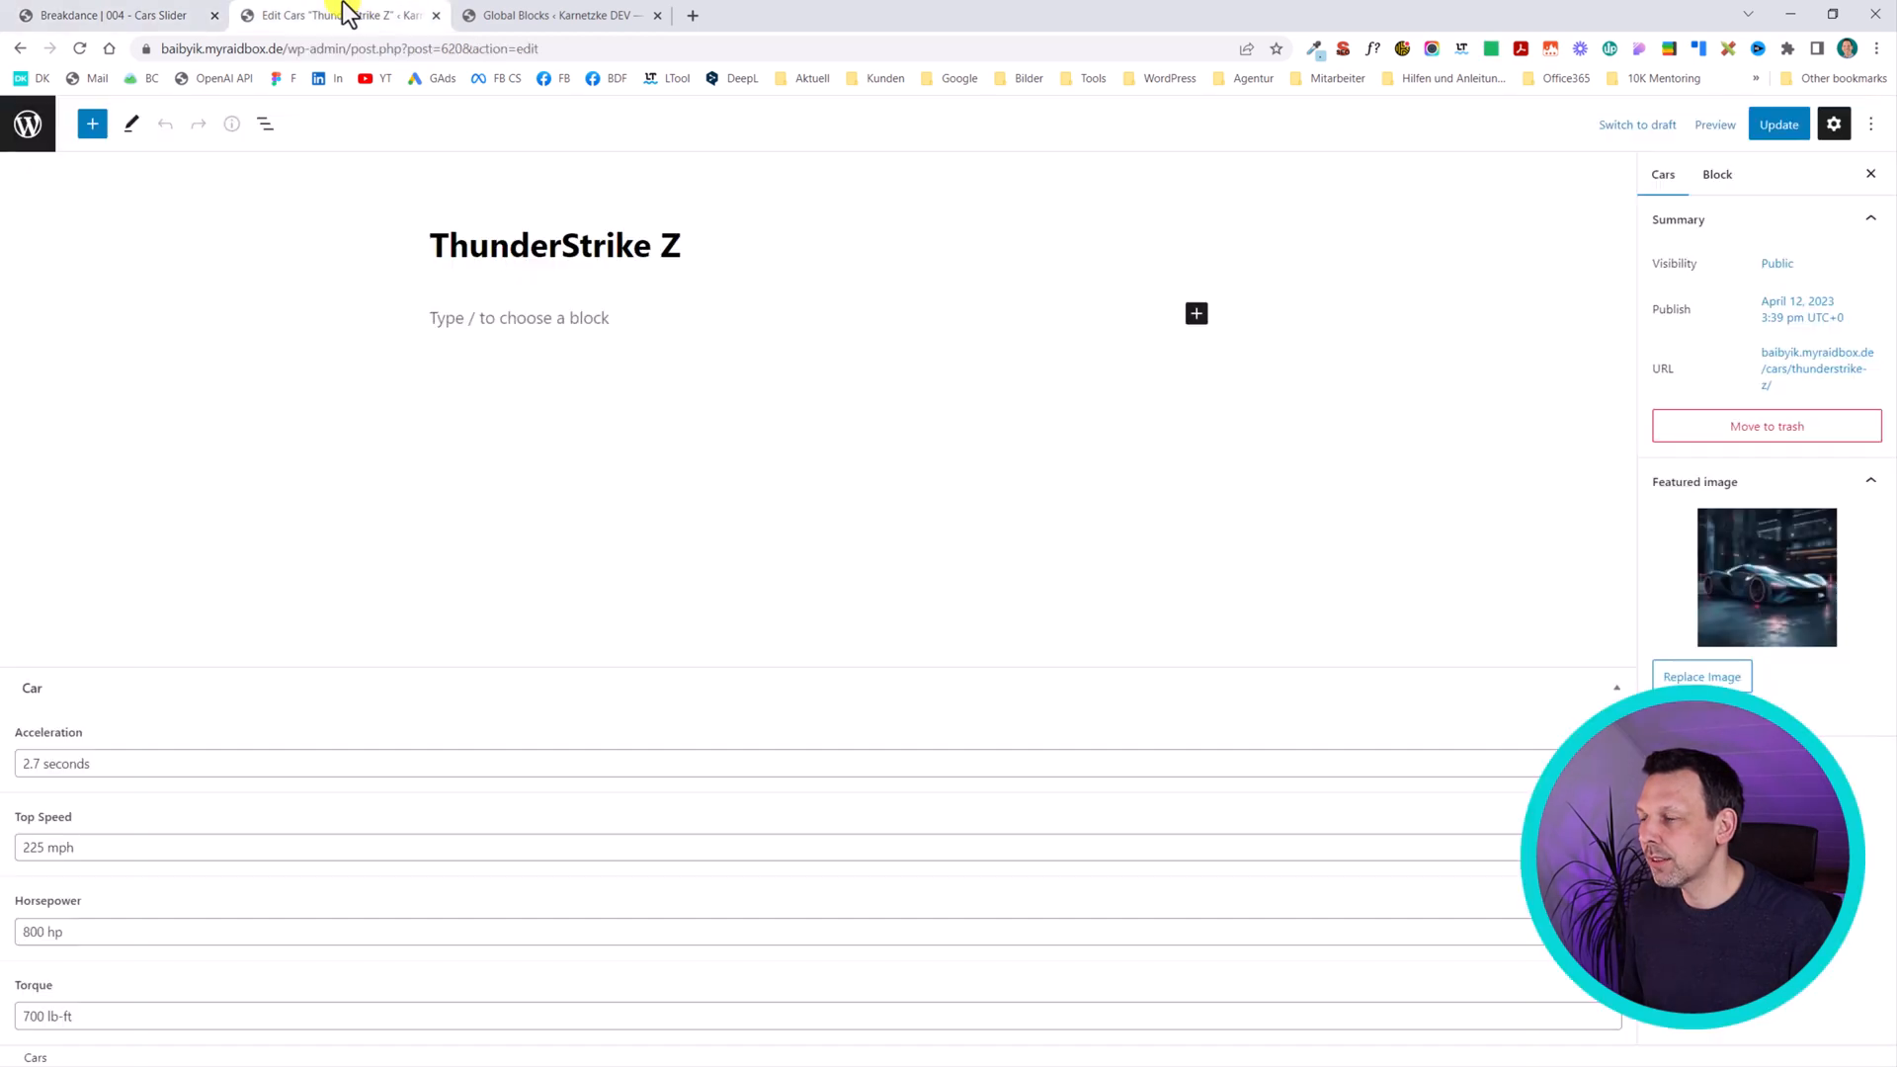
pyautogui.click(573, 13)
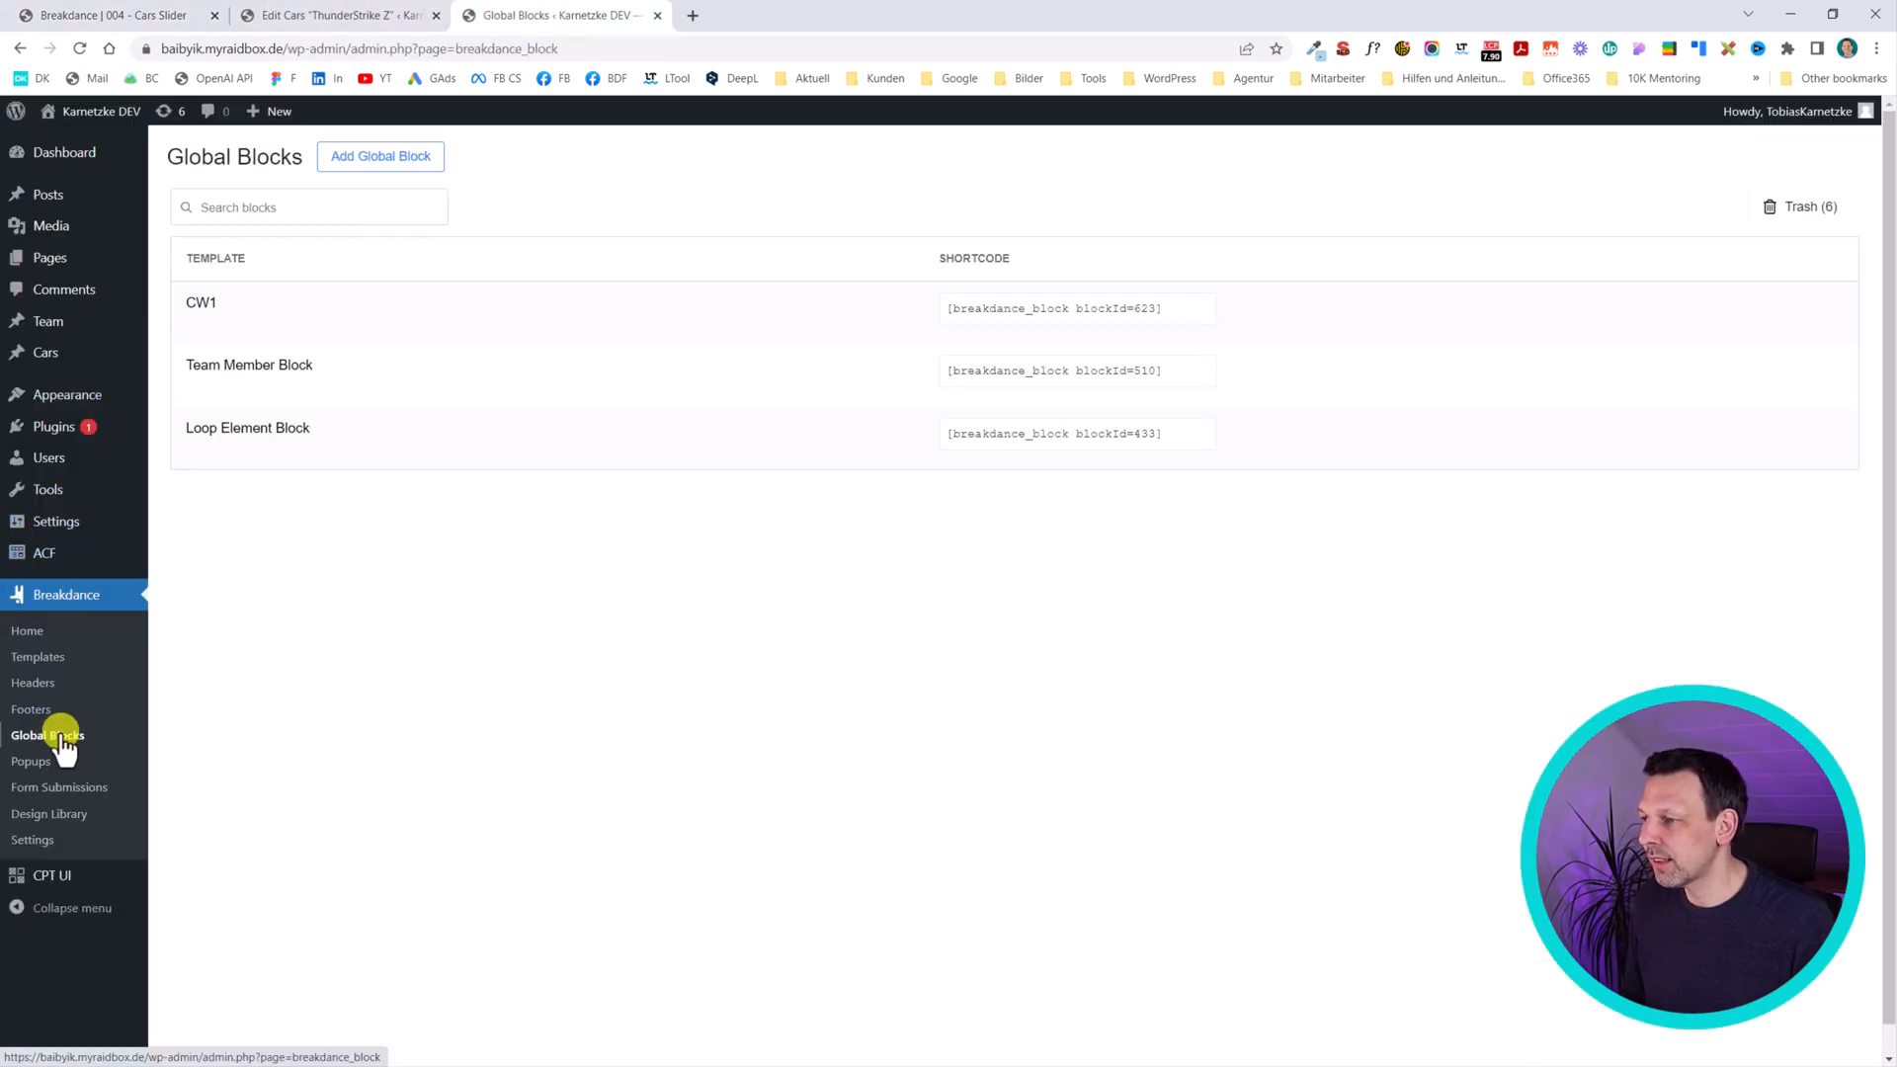
pyautogui.click(400, 158)
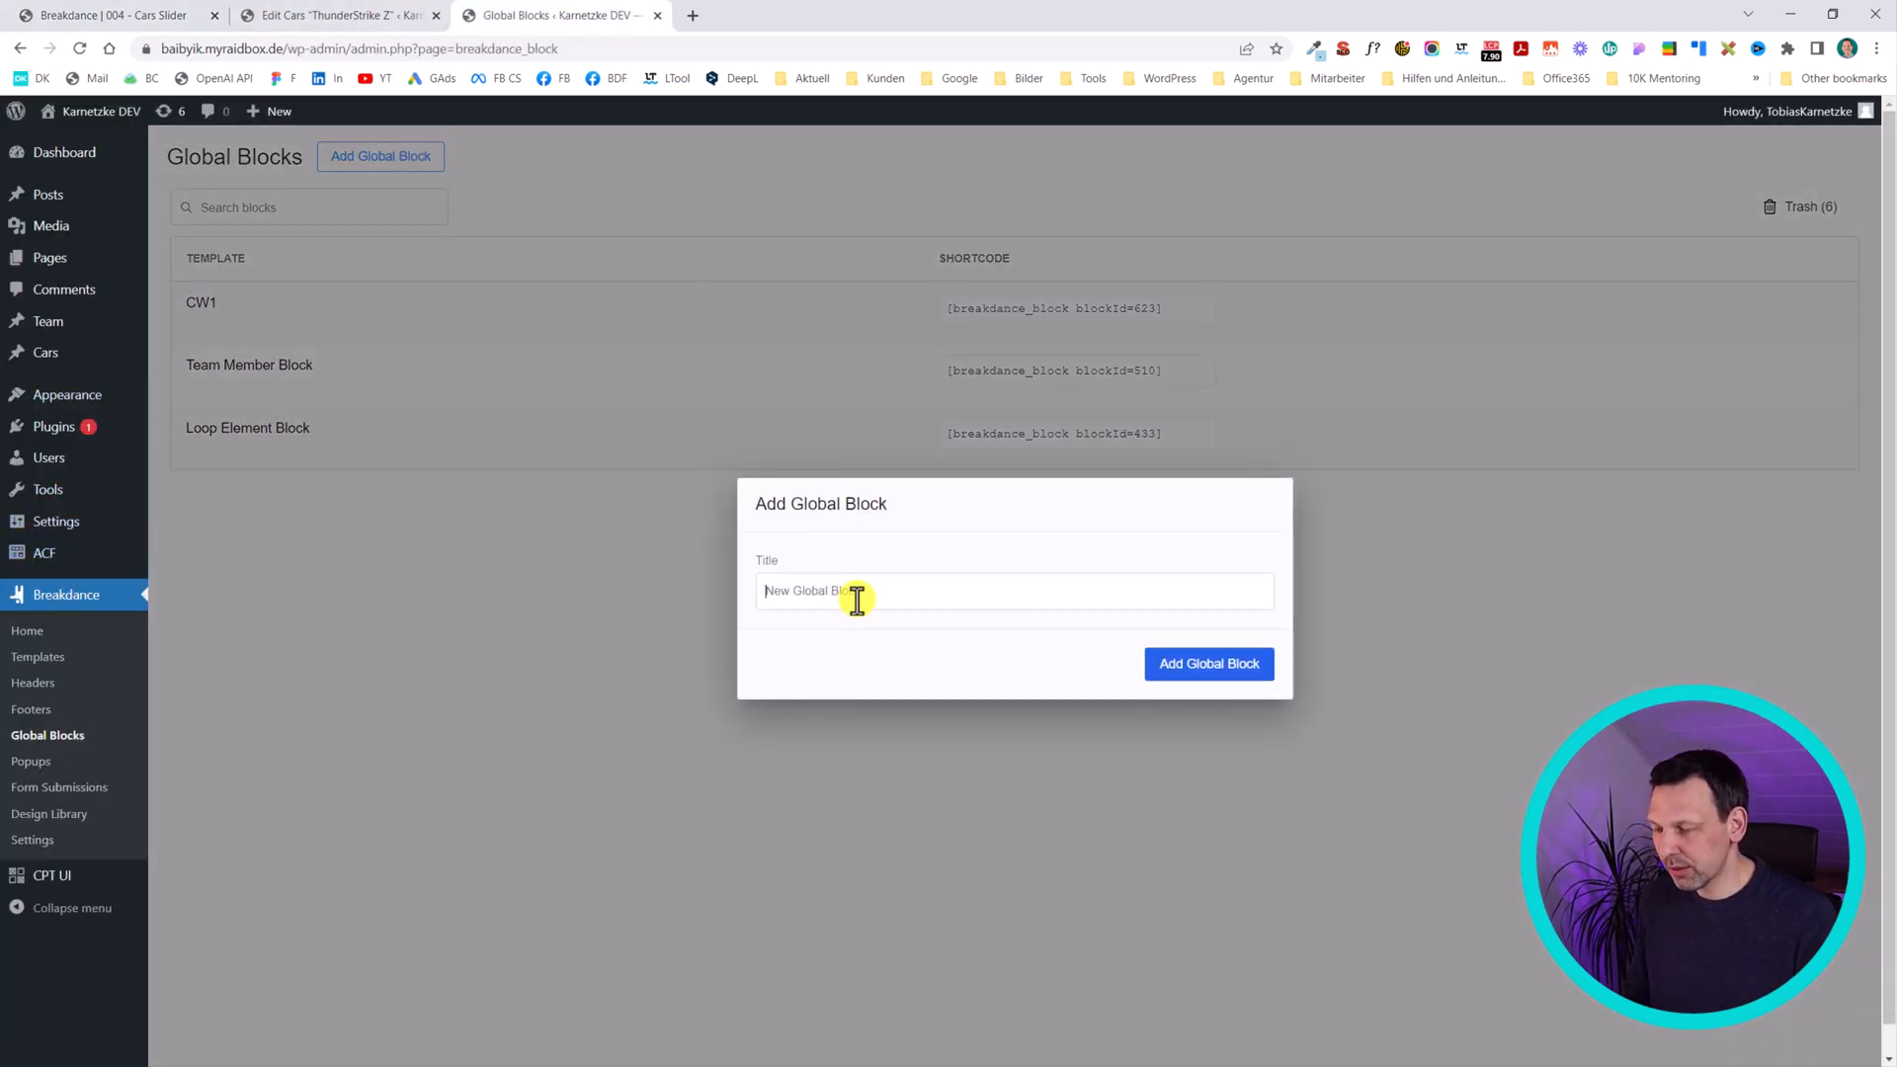
pyautogui.write('Car Slider')
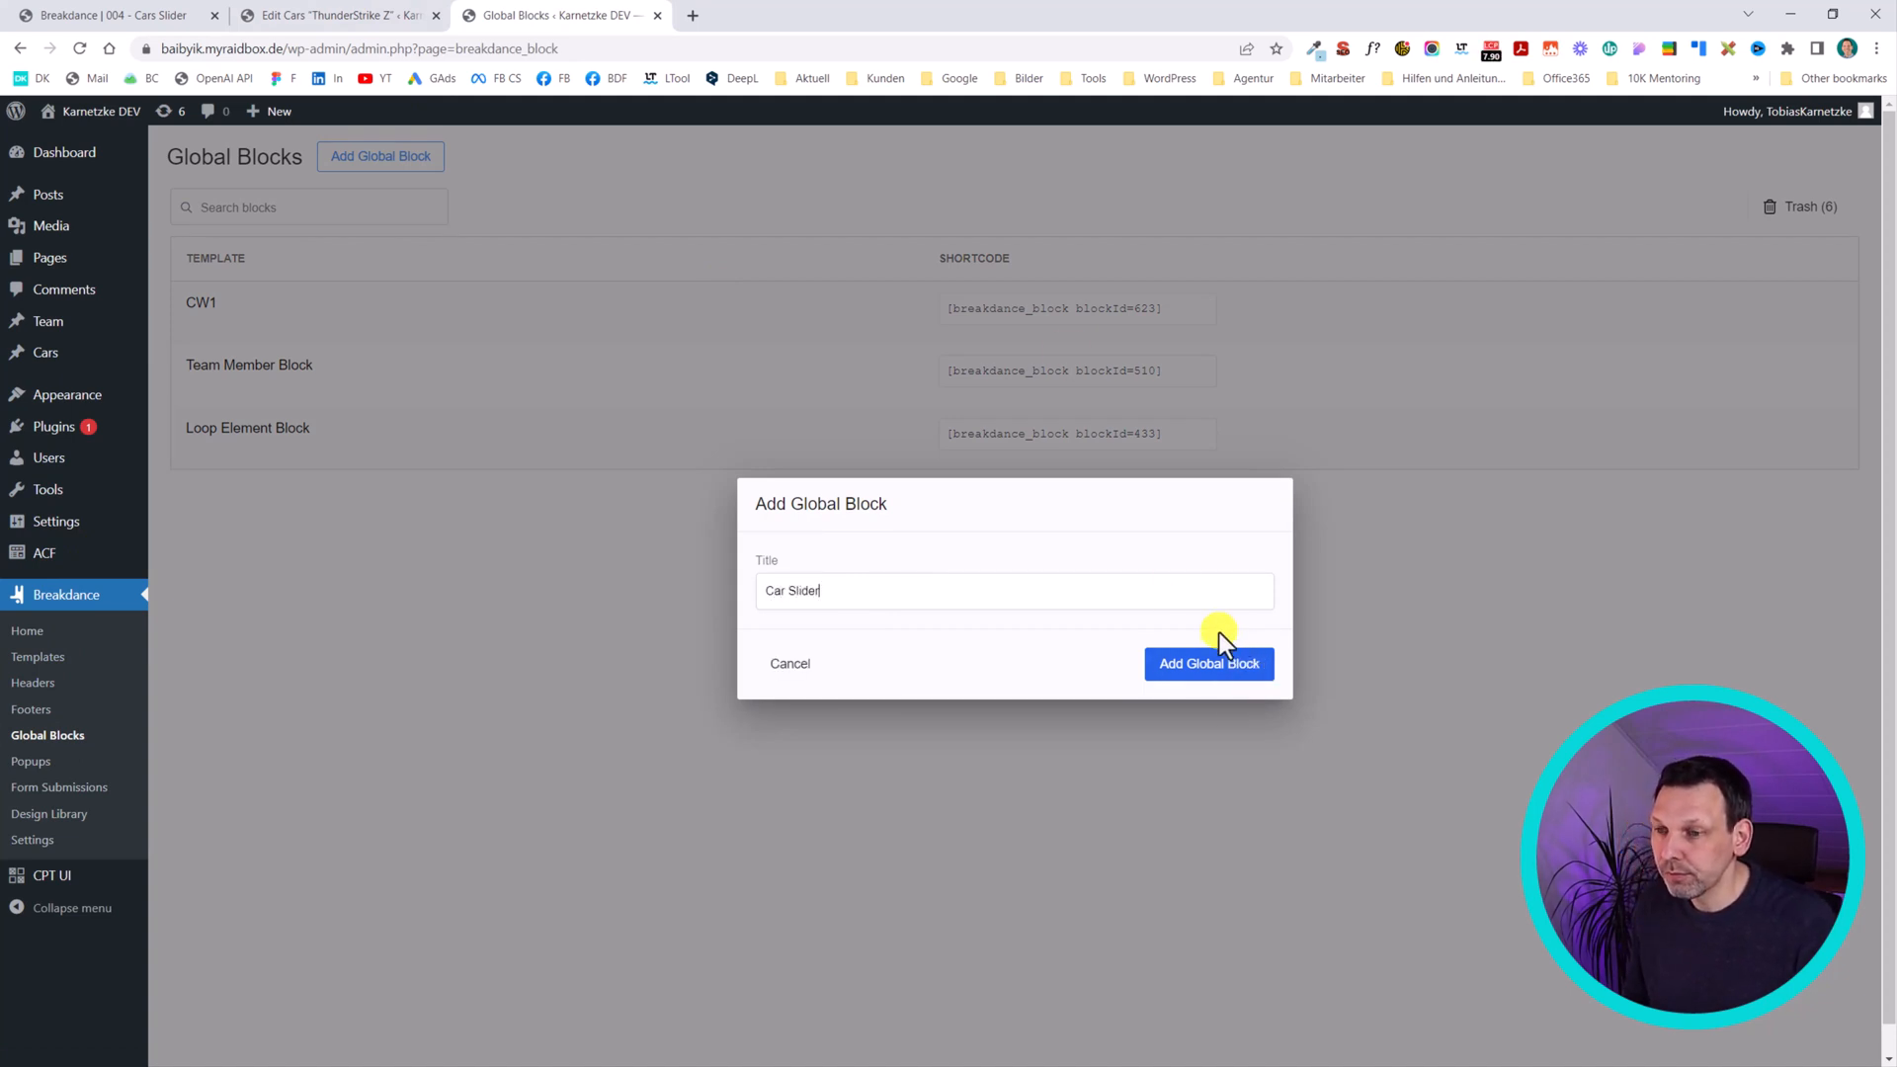
pyautogui.press('Return')
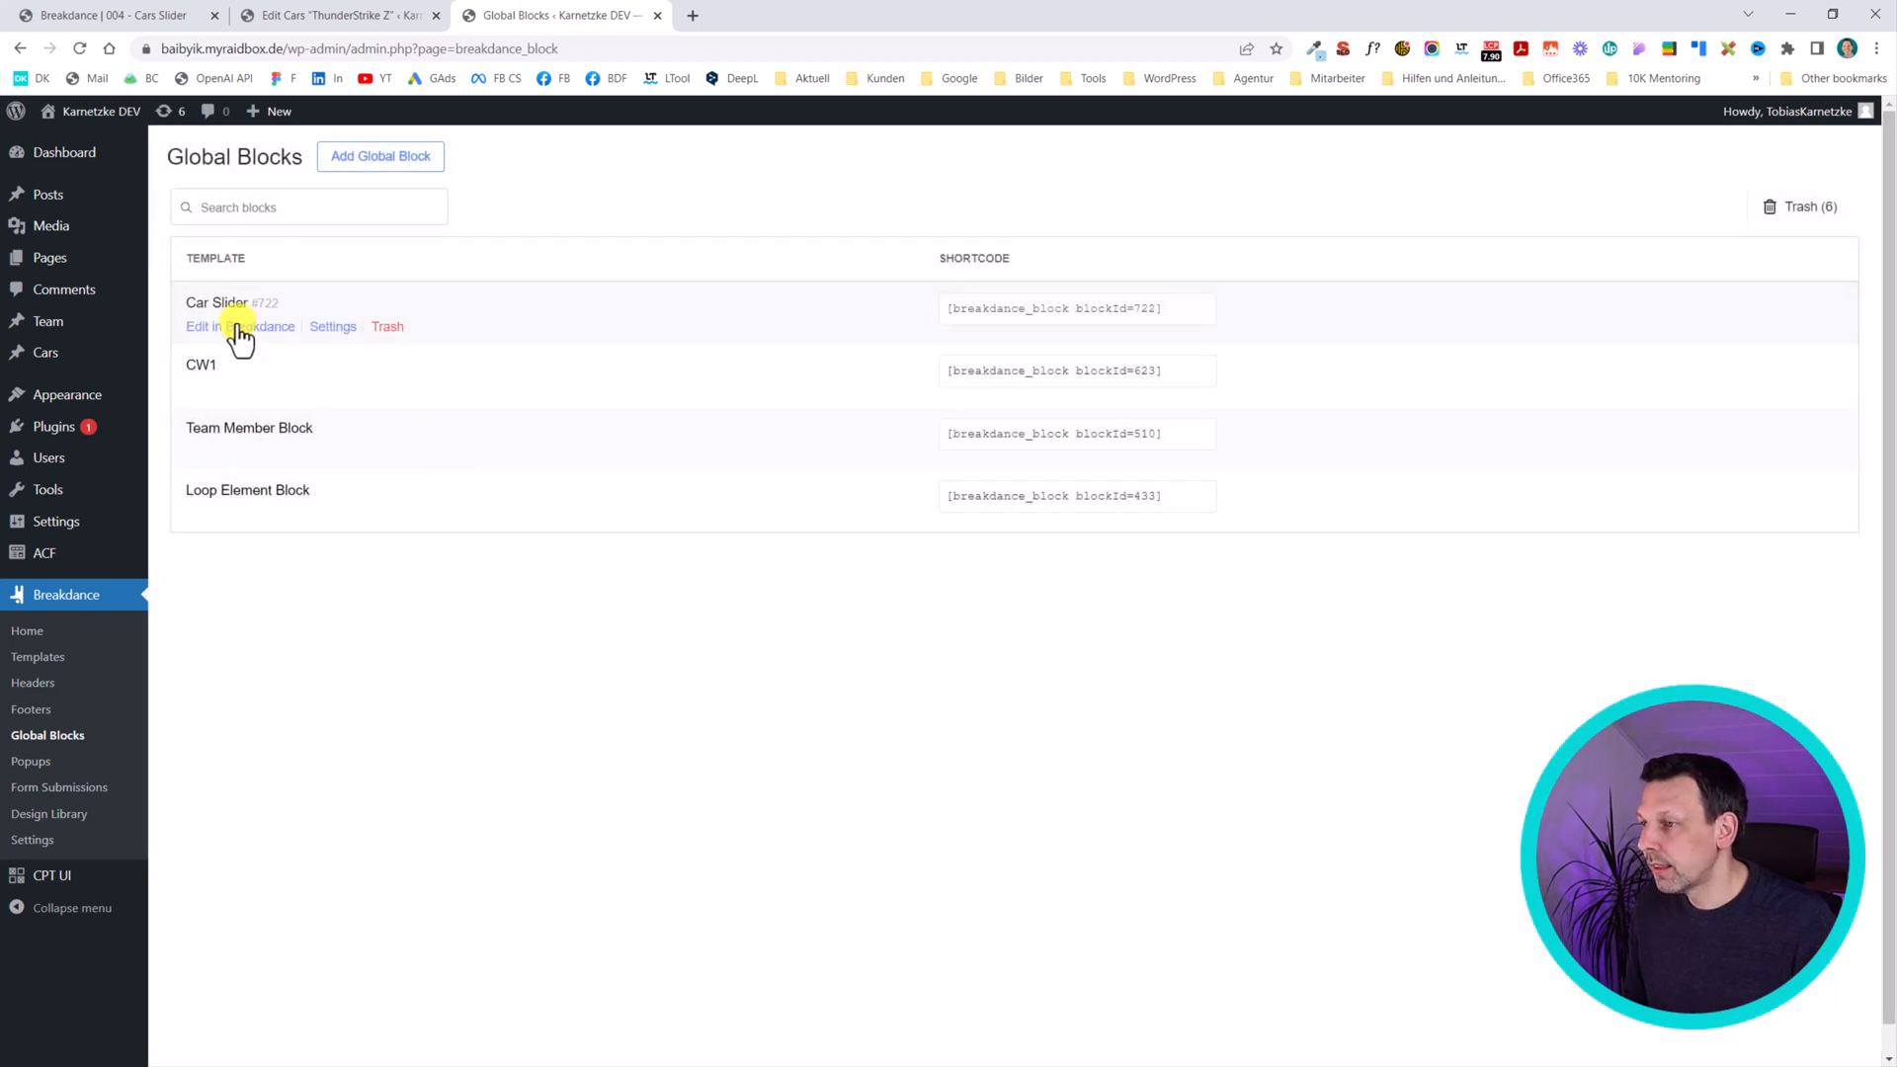
pyautogui.click(247, 327)
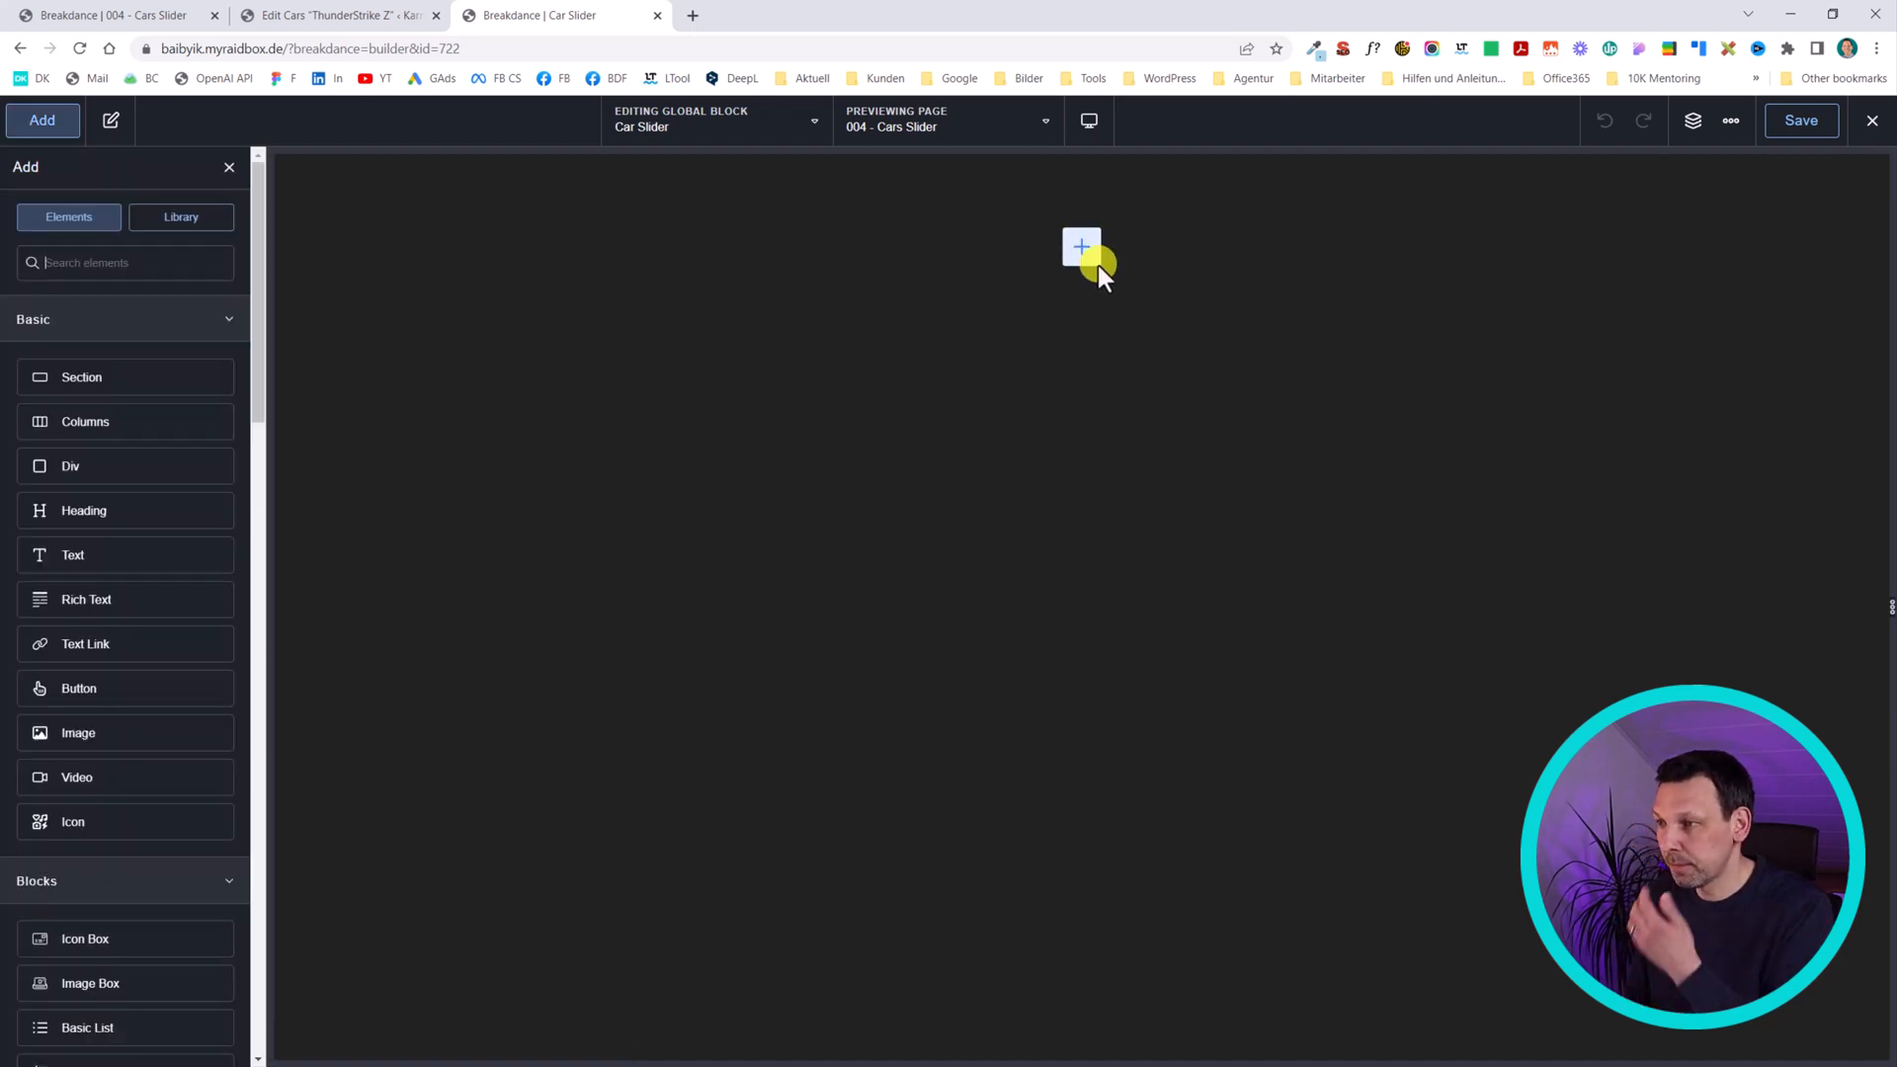
# - Add a Section to the Car Slider block and insert a Columns element with two equal columns
pyautogui.write('sect')
pyautogui.press('Return')
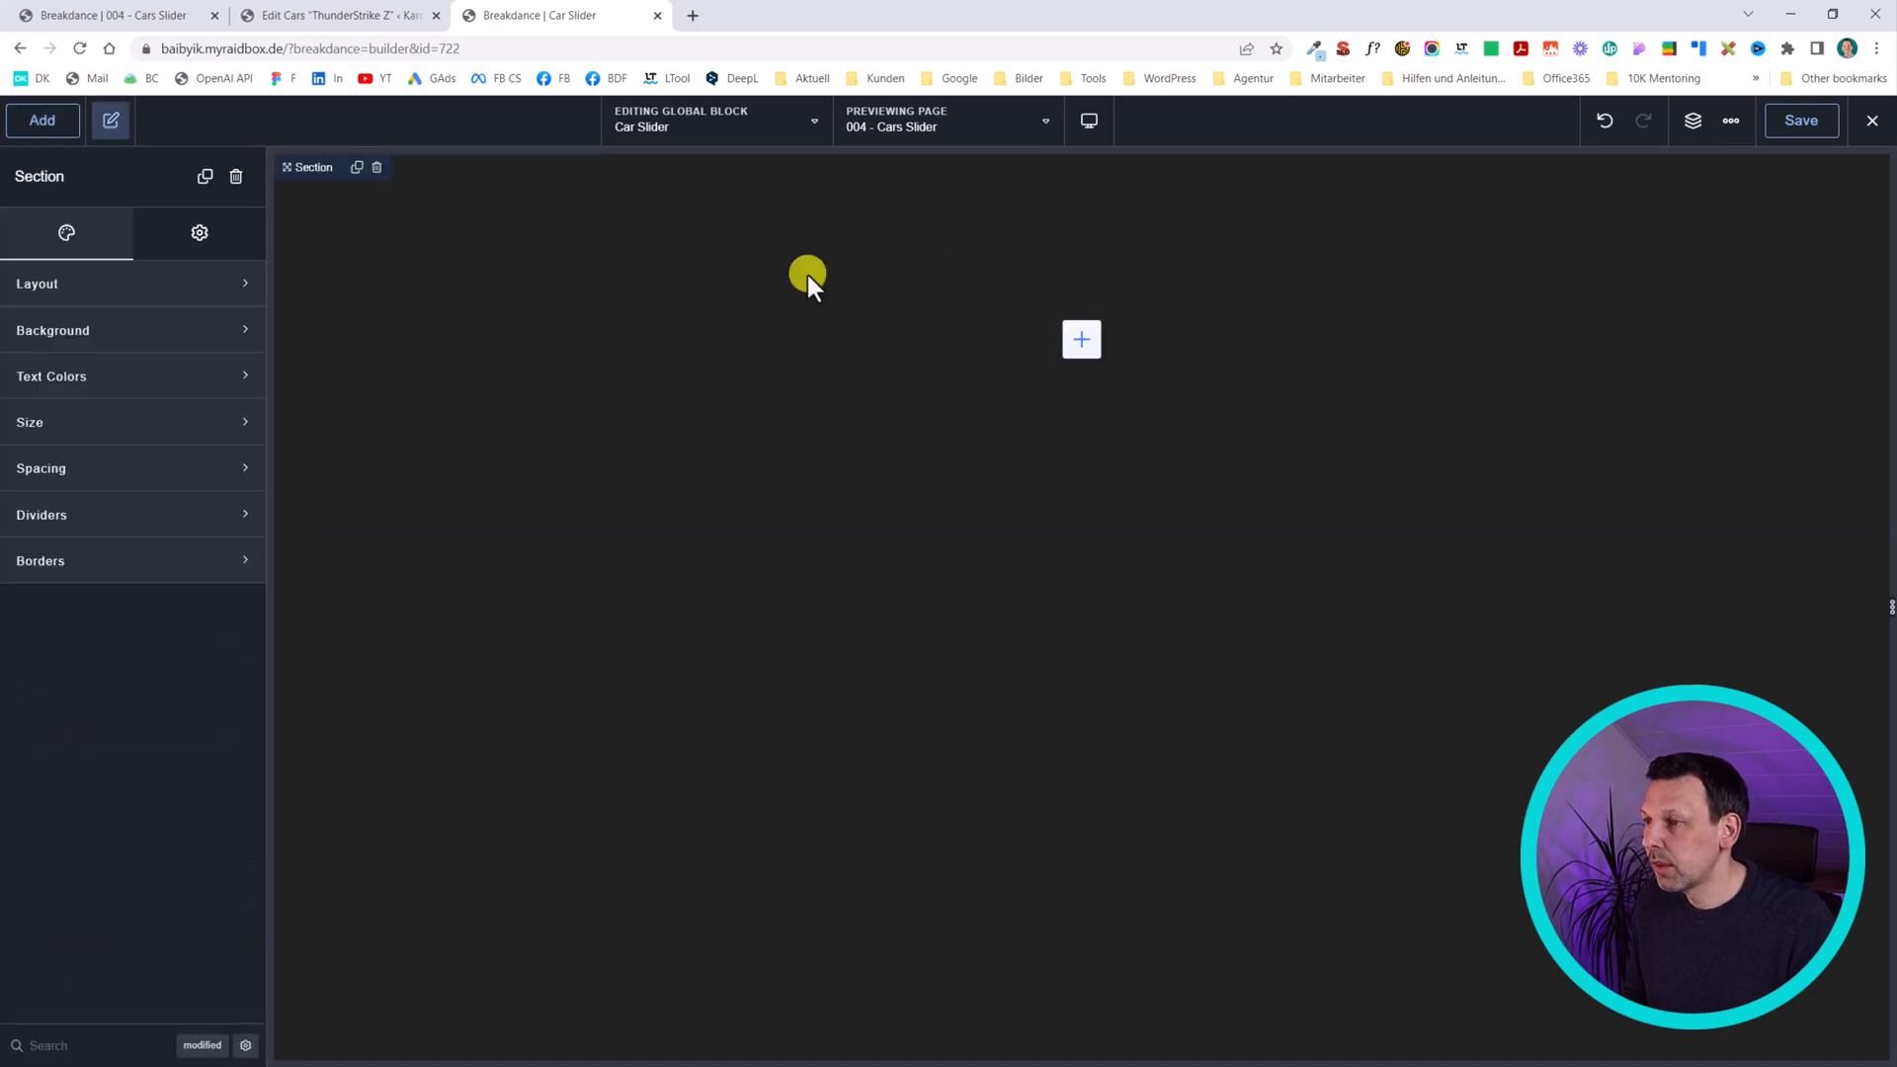
pyautogui.click(98, 424)
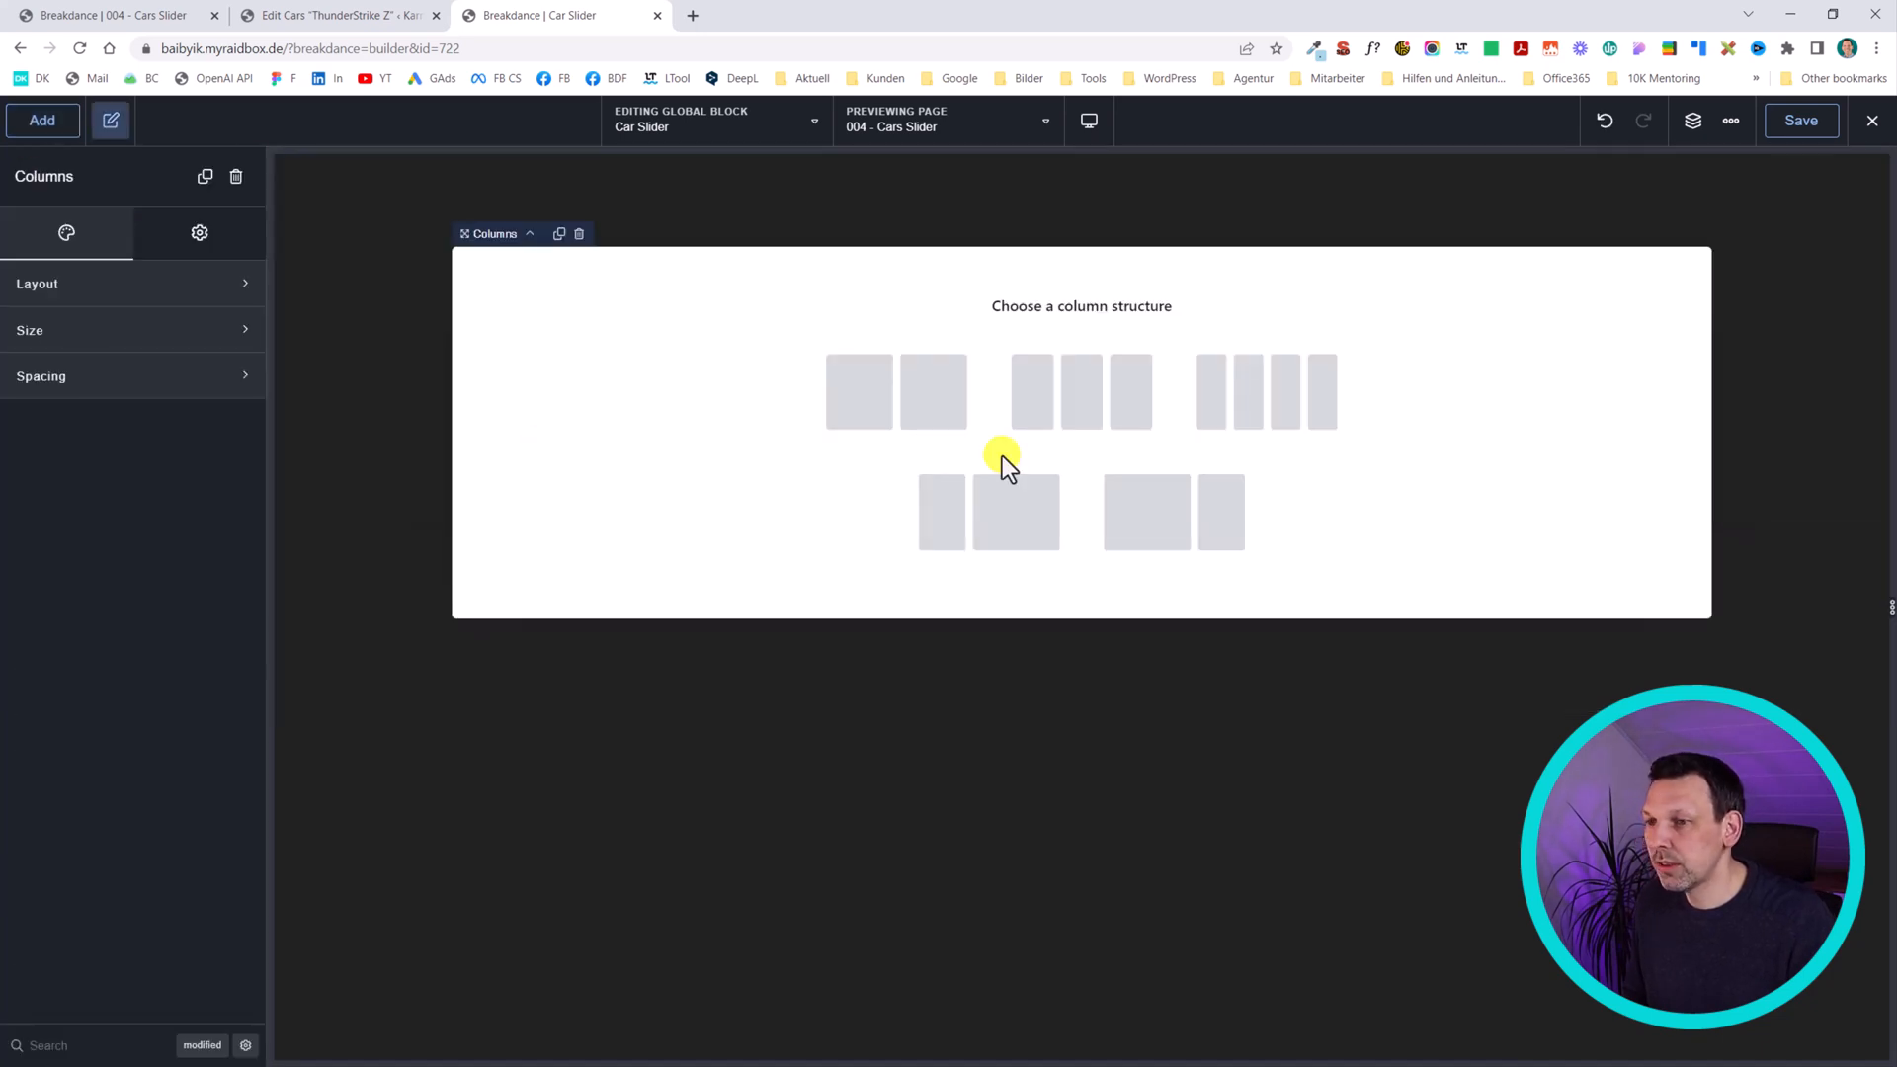
pyautogui.click(972, 413)
# - Insert an Image element into the first column
pyautogui.click(773, 331)
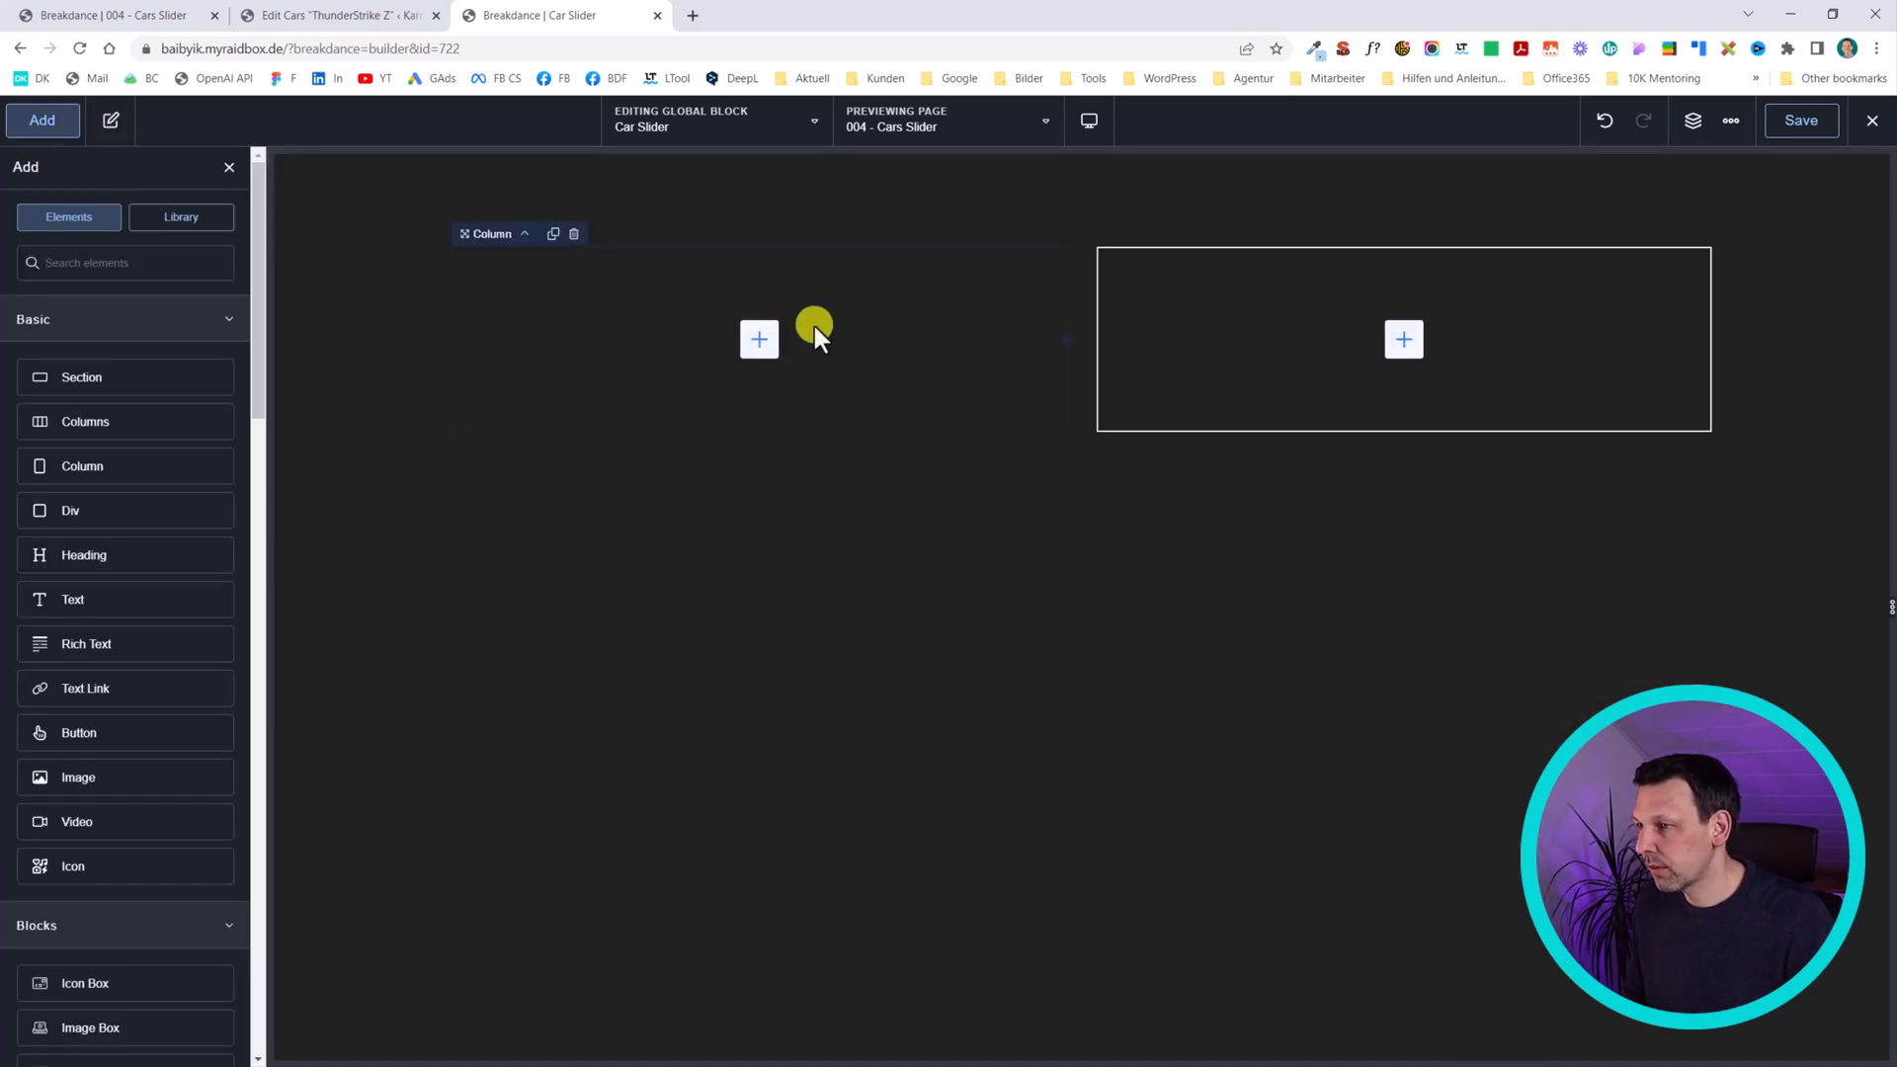
pyautogui.write('image')
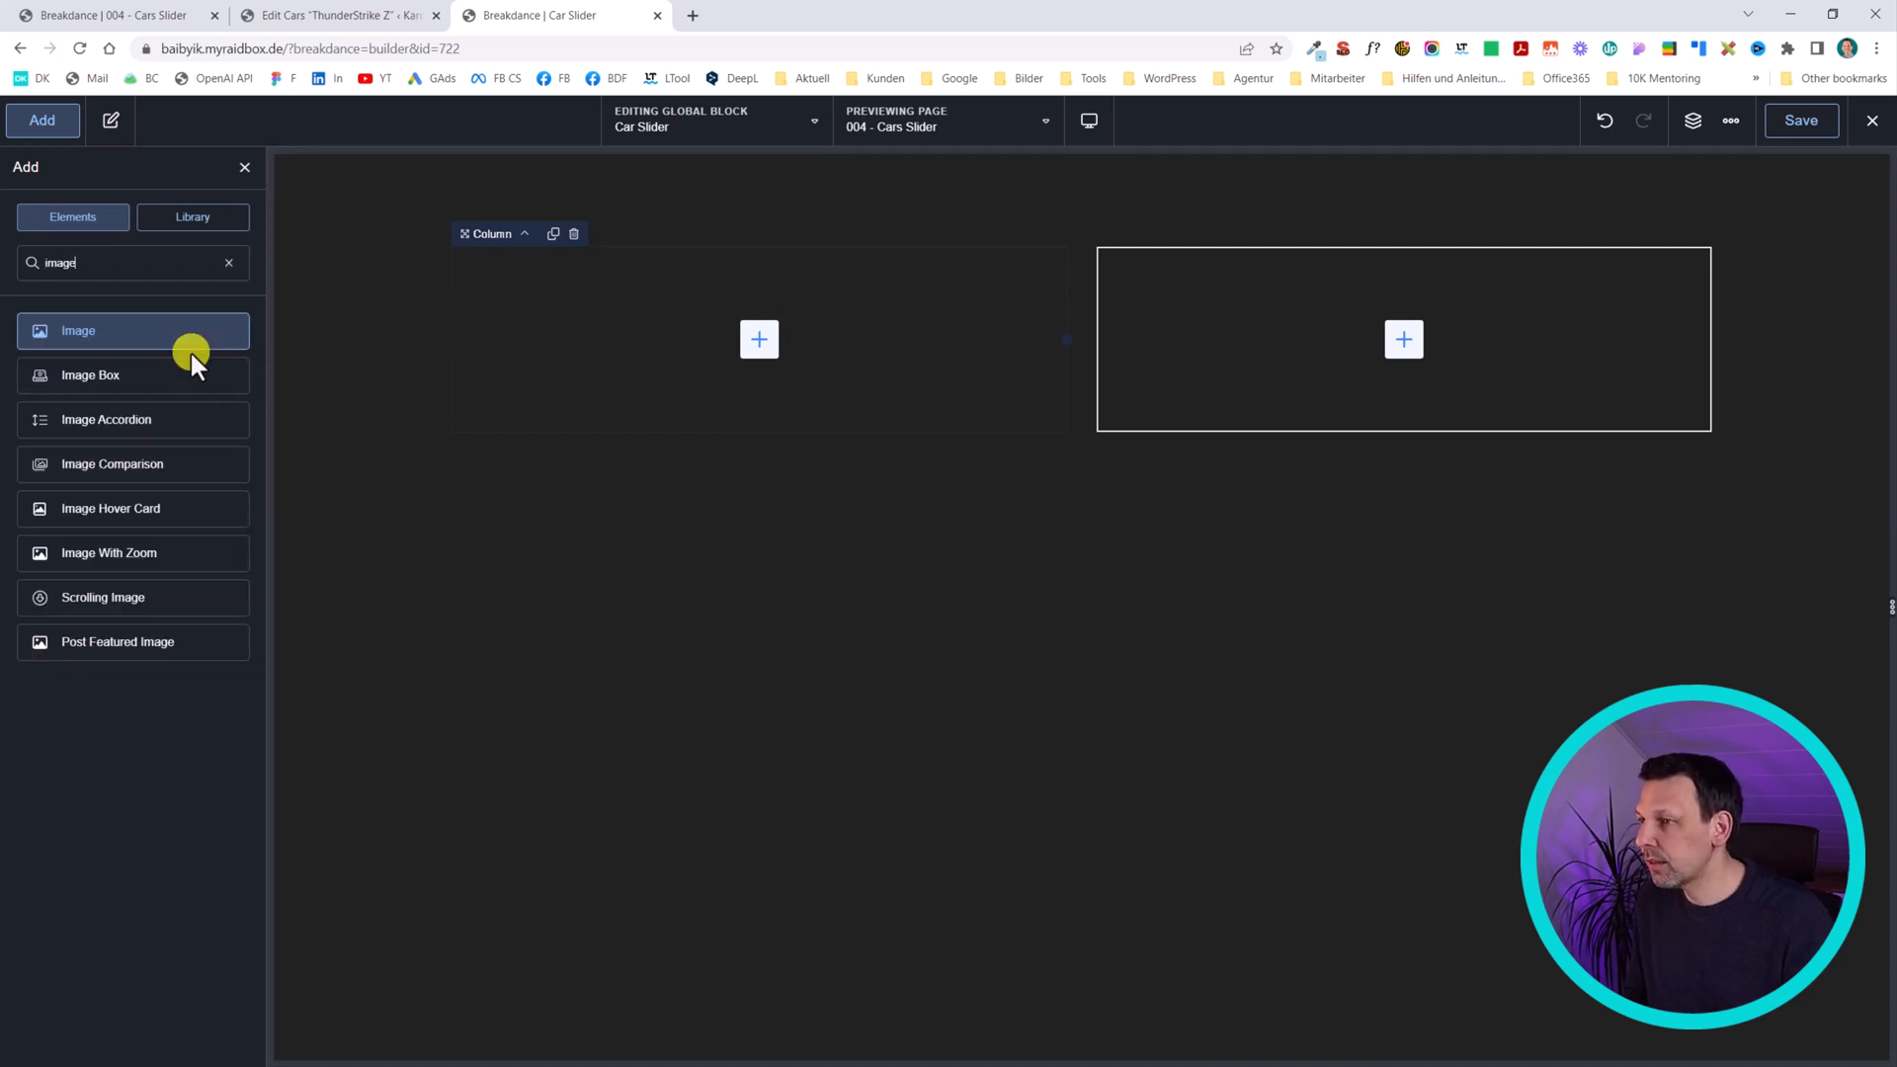
pyautogui.click(192, 353)
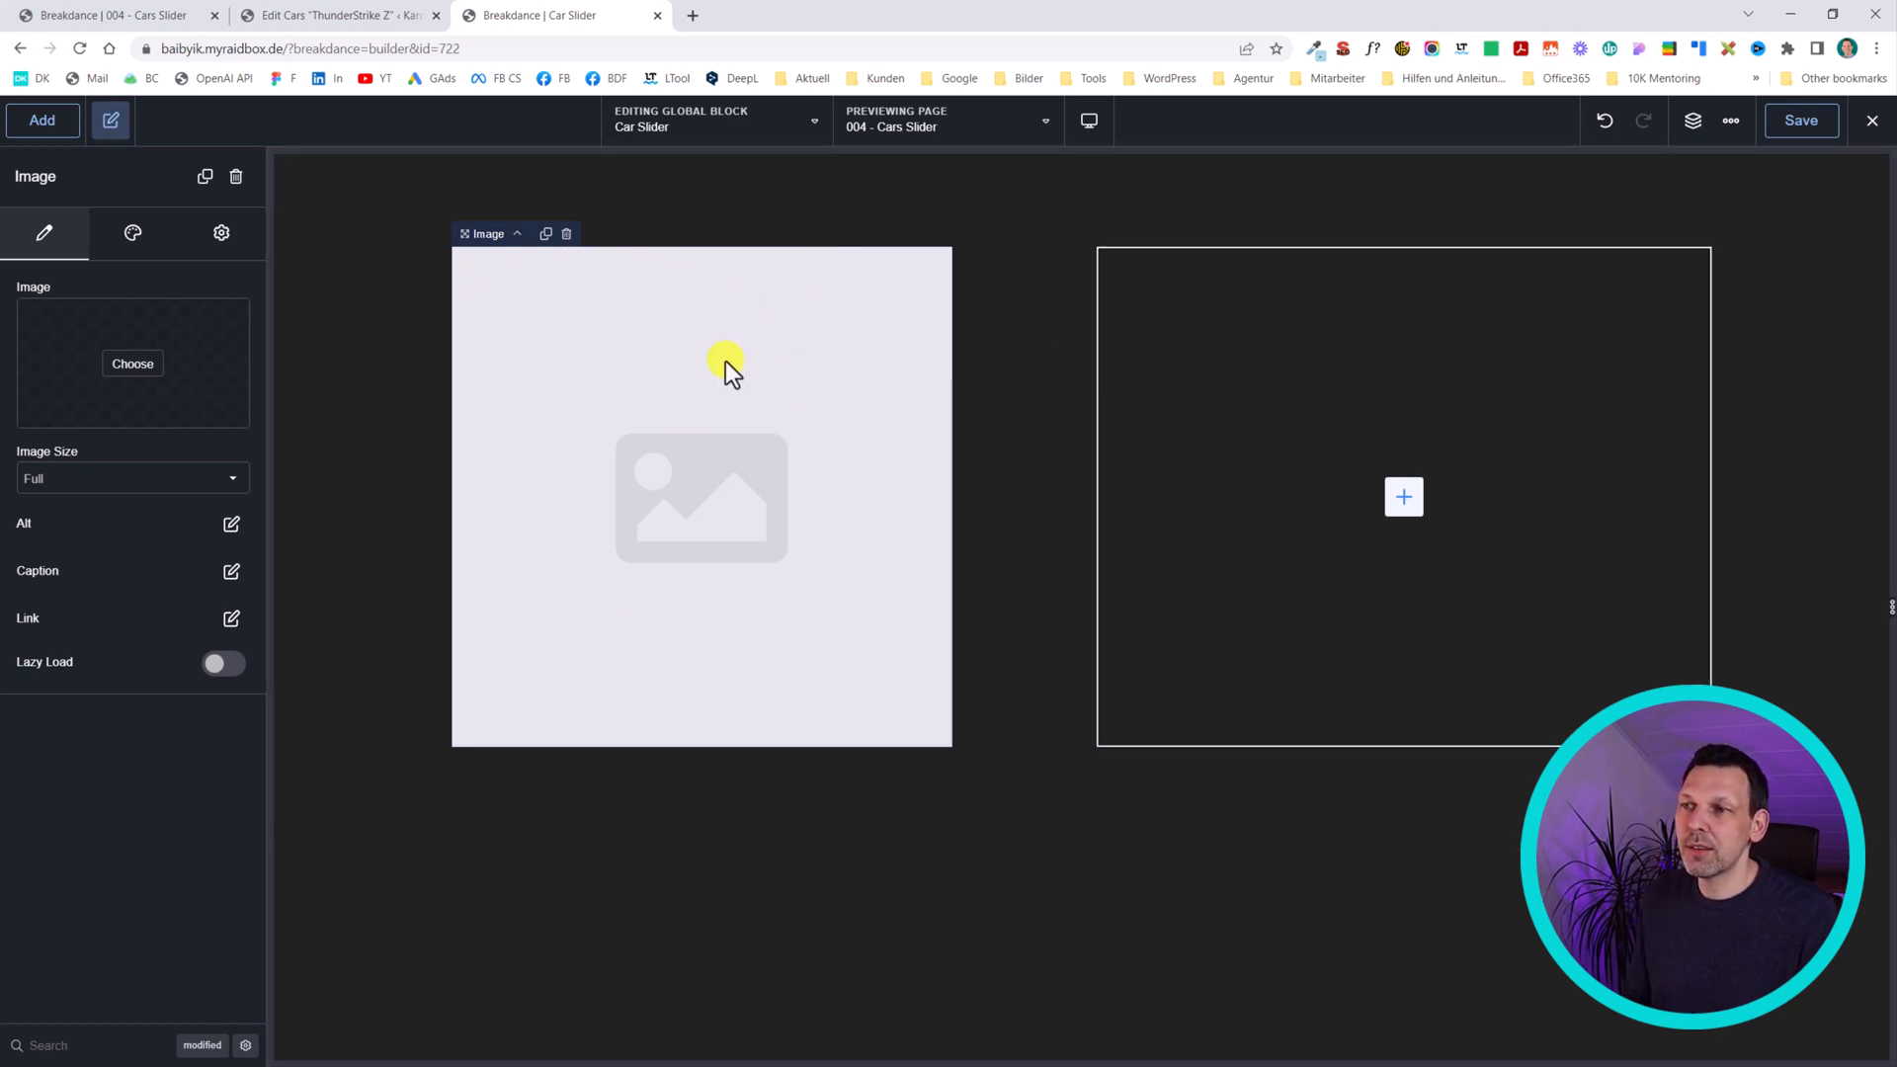
# - View the list of all Cars posts in the WordPress admin and return to the Car Slider block
pyautogui.click(323, 10)
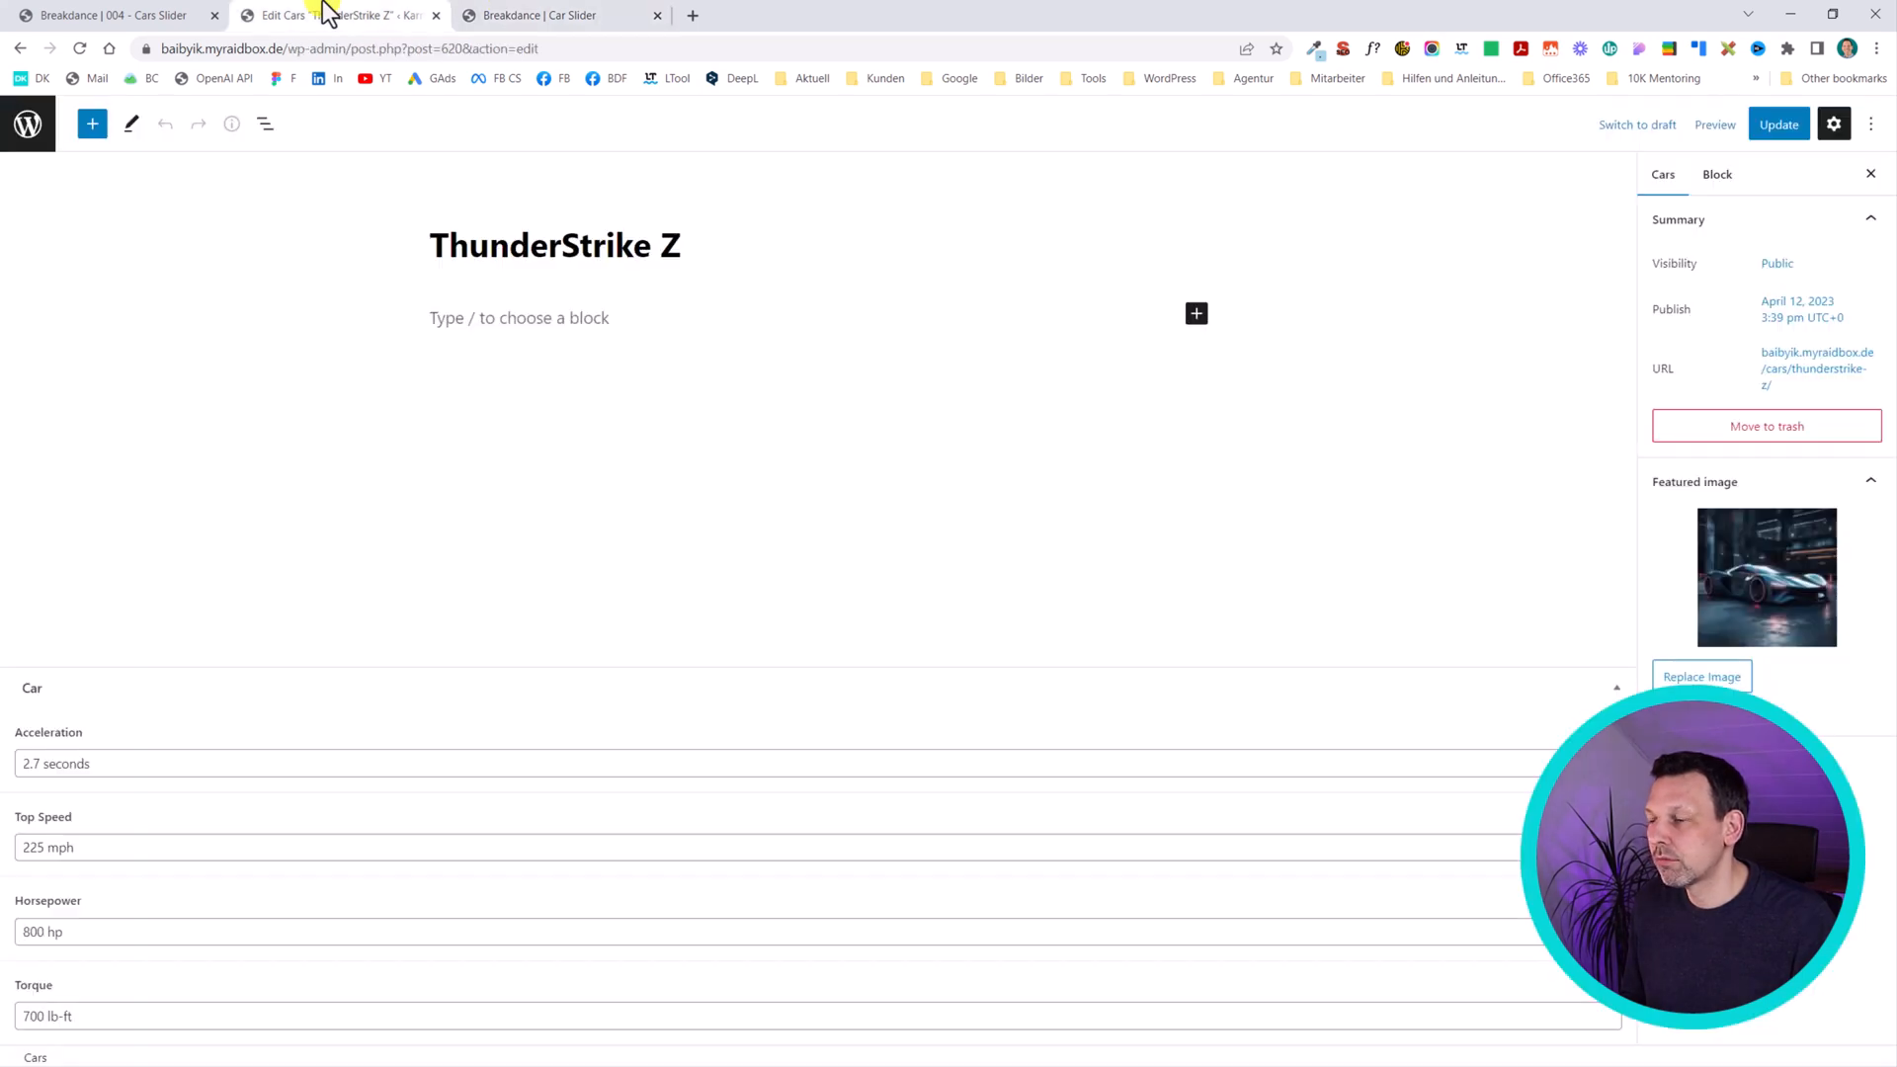
pyautogui.click(122, 12)
pyautogui.click(306, 14)
pyautogui.click(40, 126)
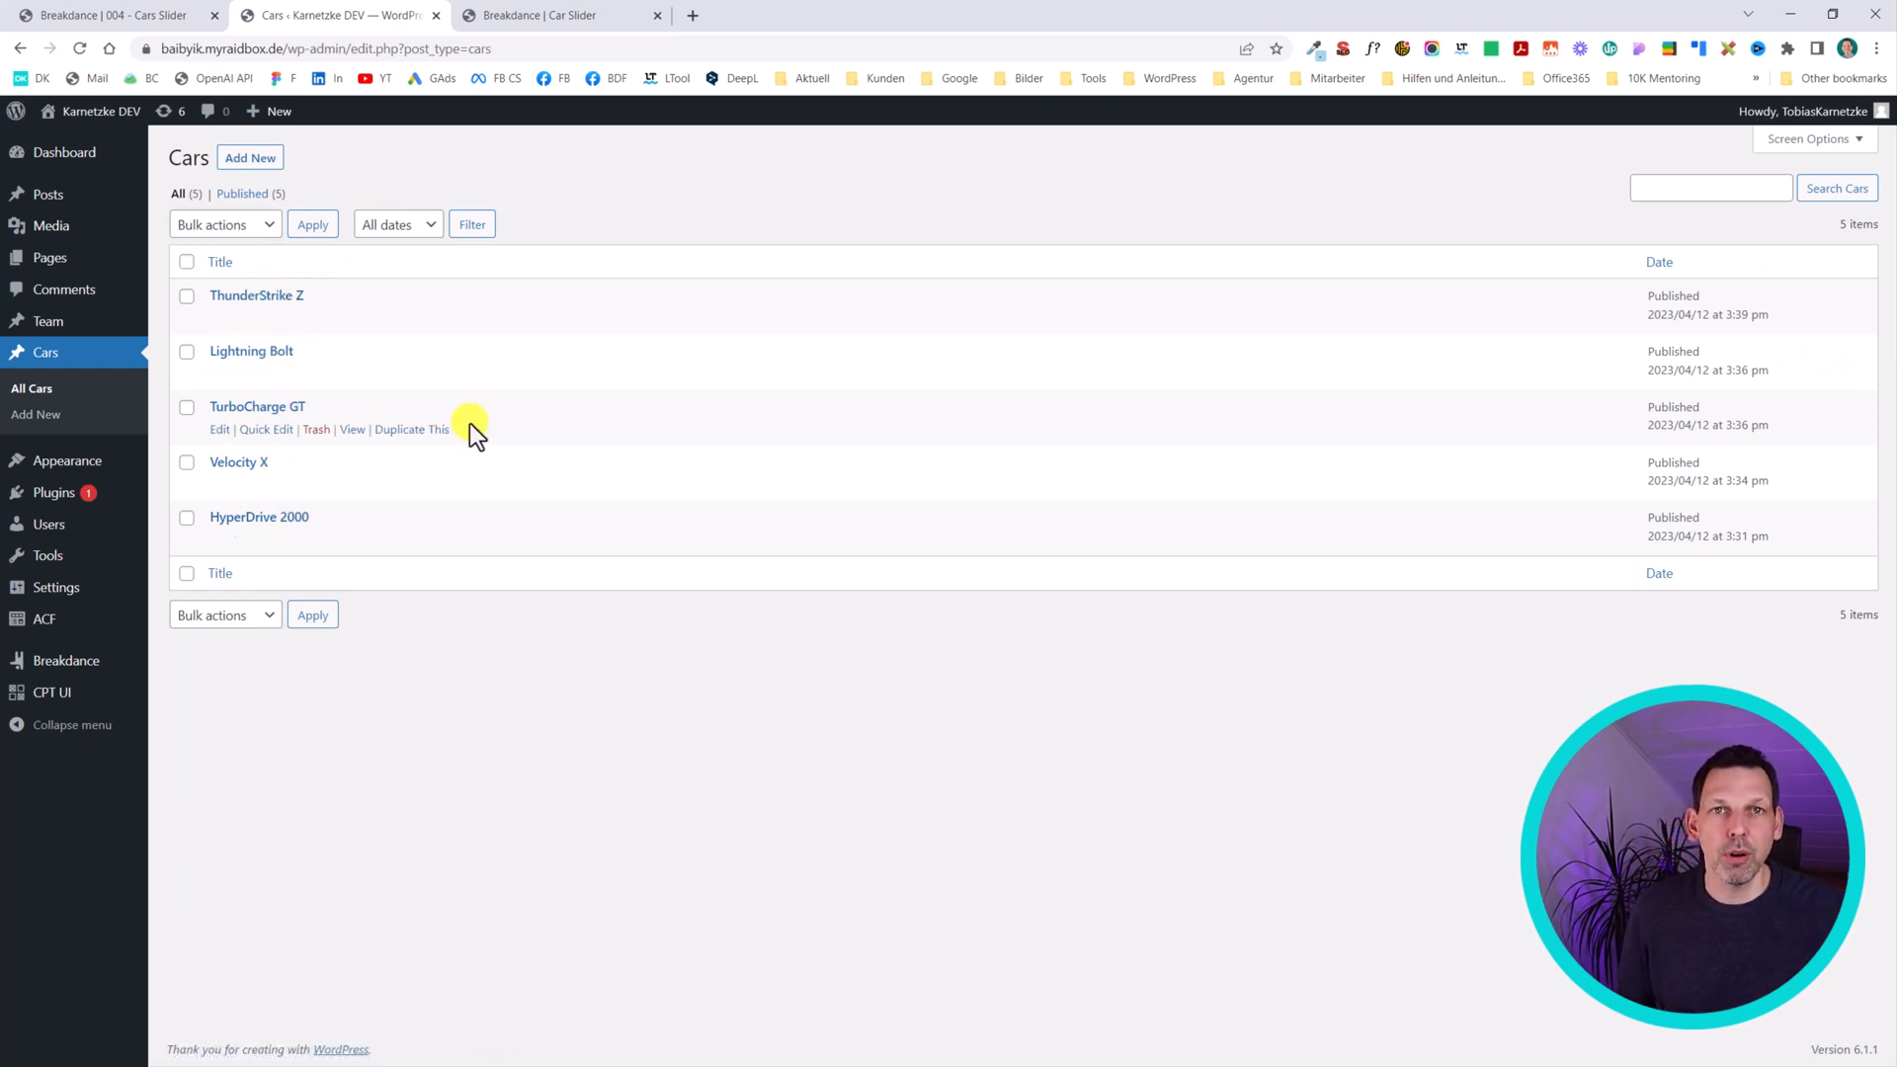
pyautogui.click(583, 14)
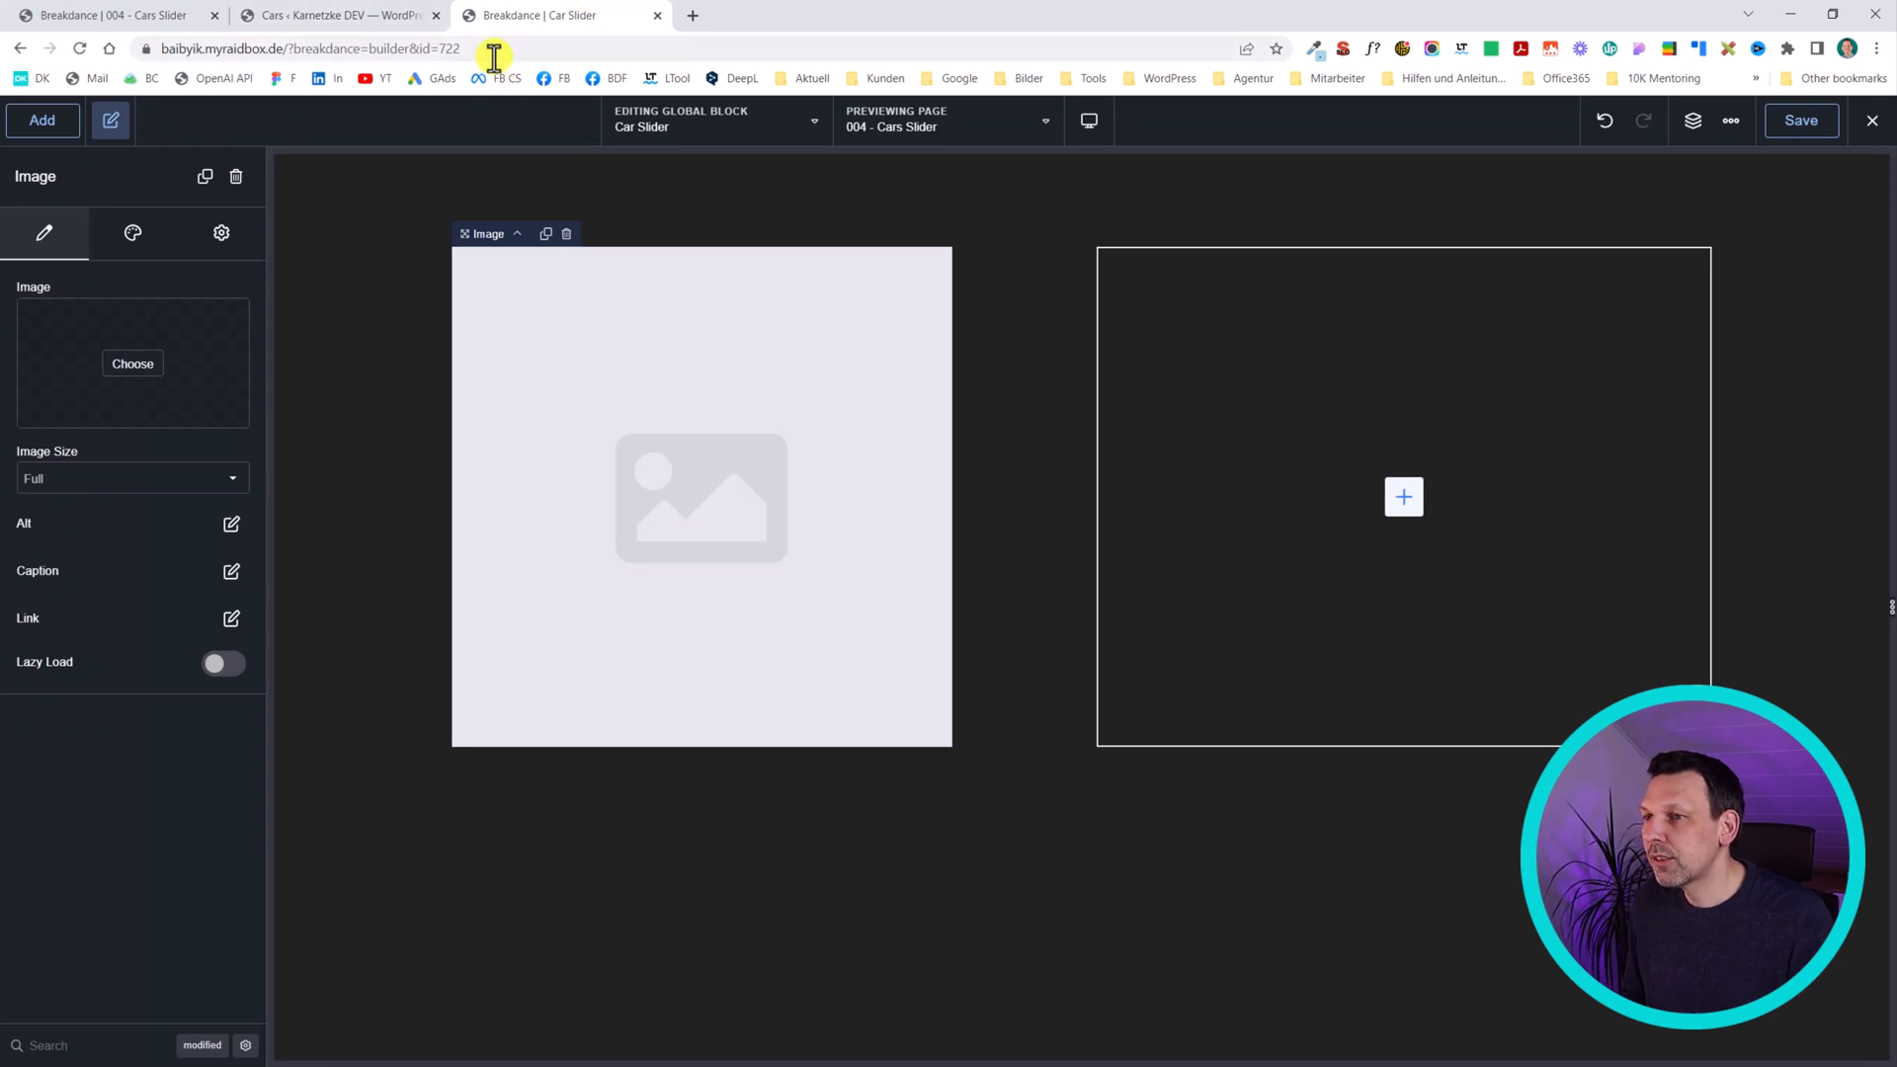
# - Preview the block with the Lightning Bolt car and set the image's dynamic data to the post's Featured Image
pyautogui.click(965, 119)
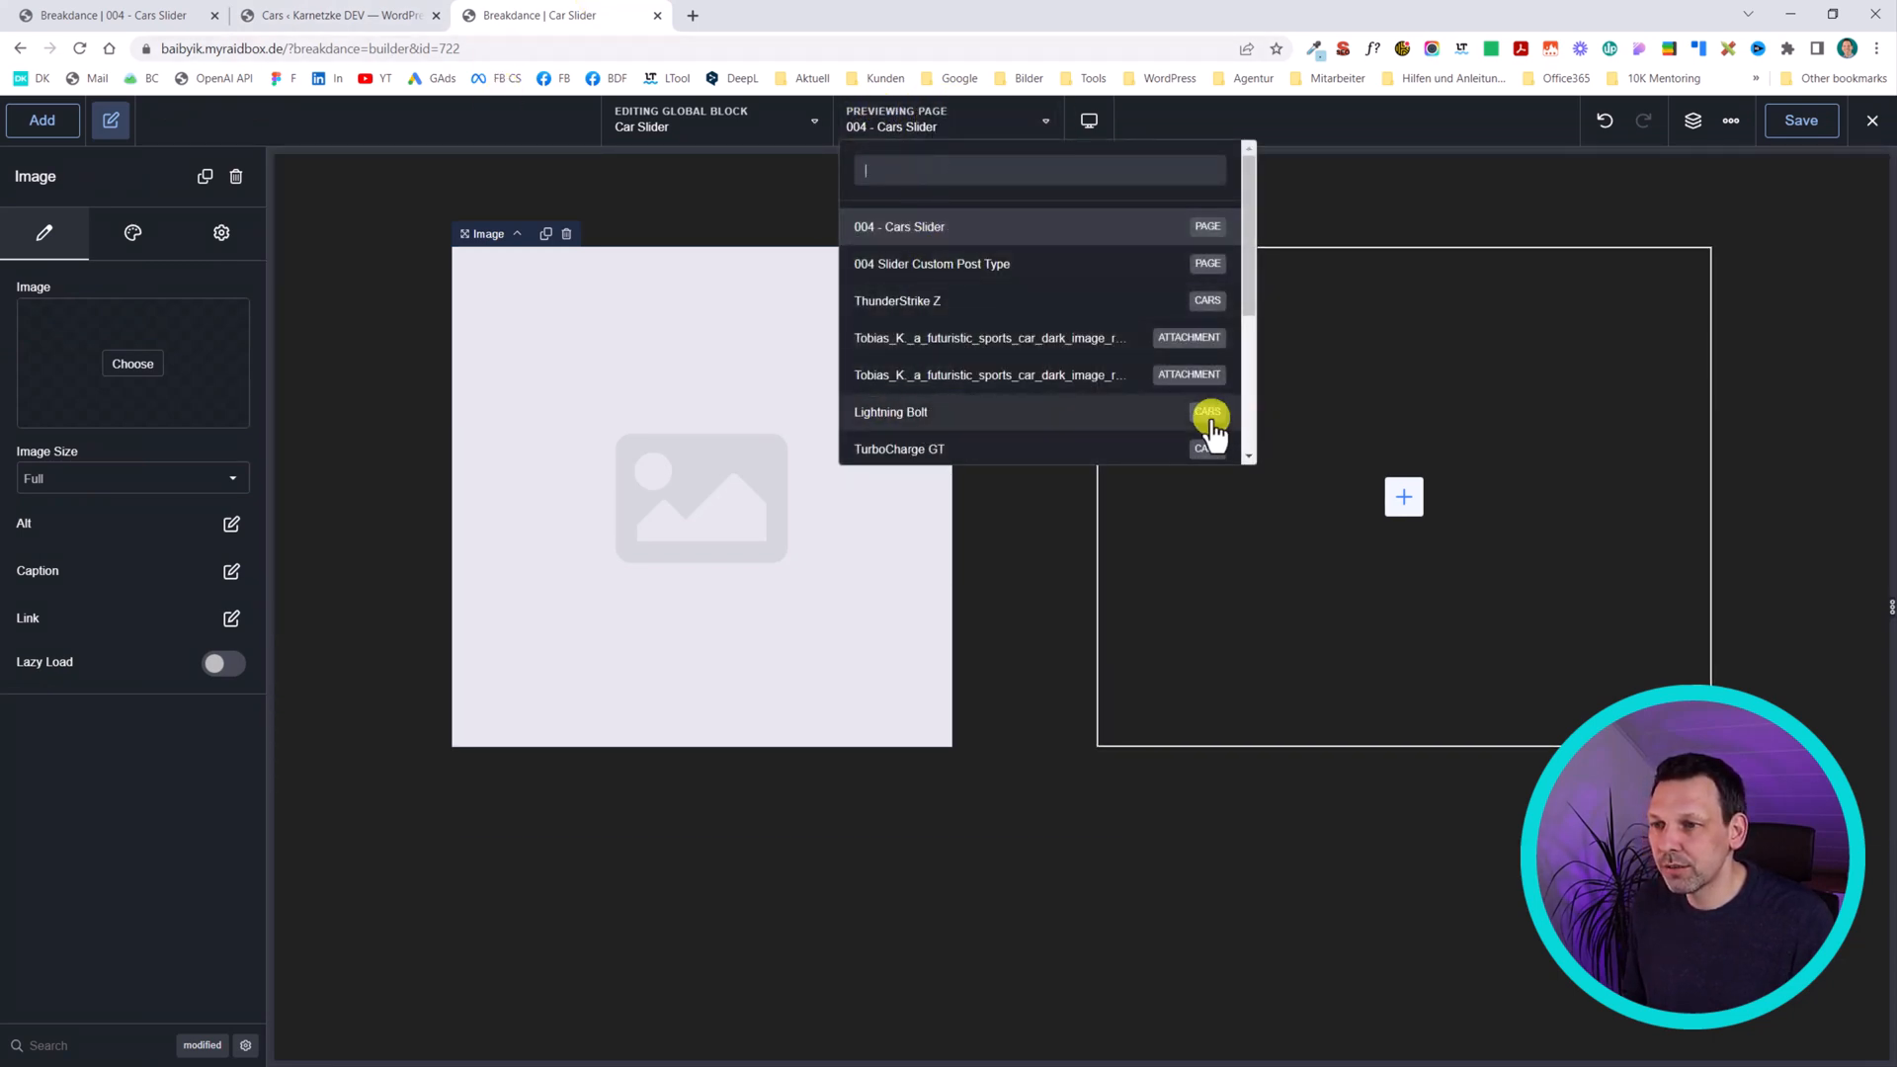
pyautogui.click(901, 411)
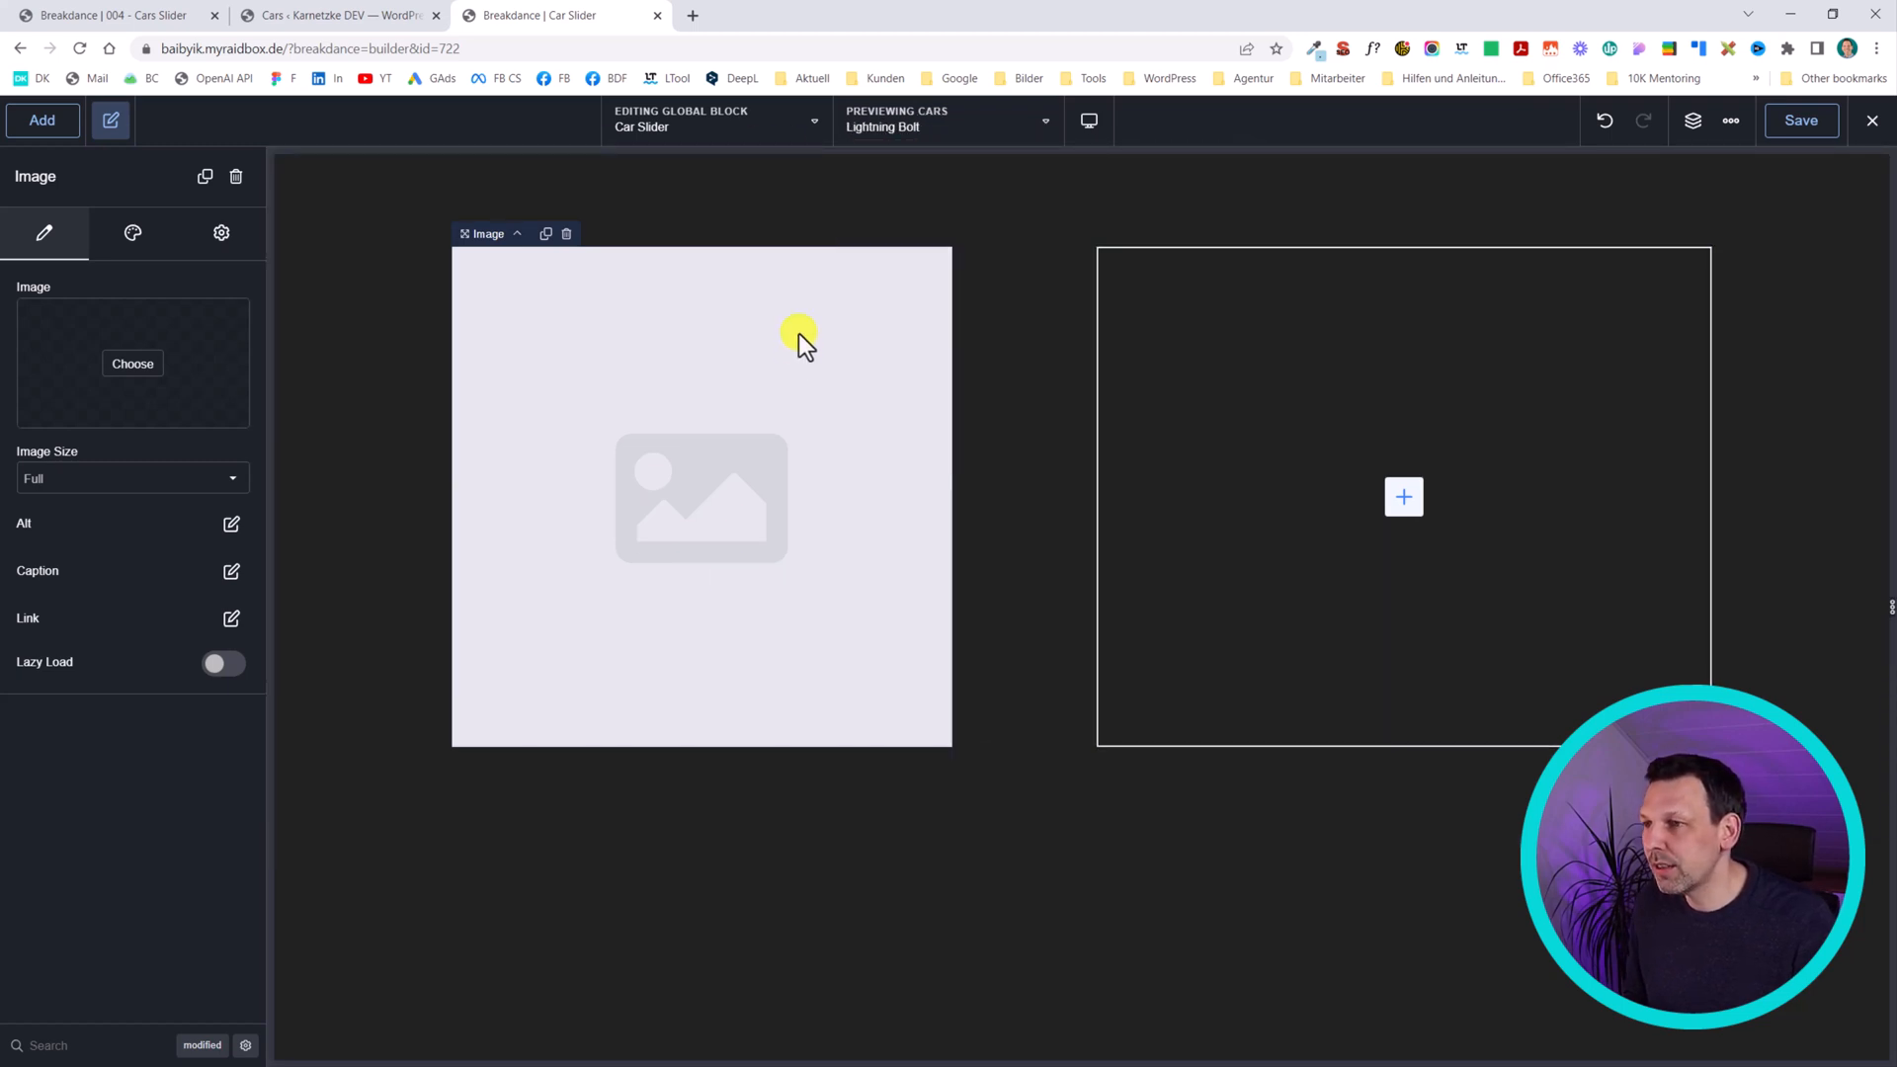
pyautogui.click(63, 292)
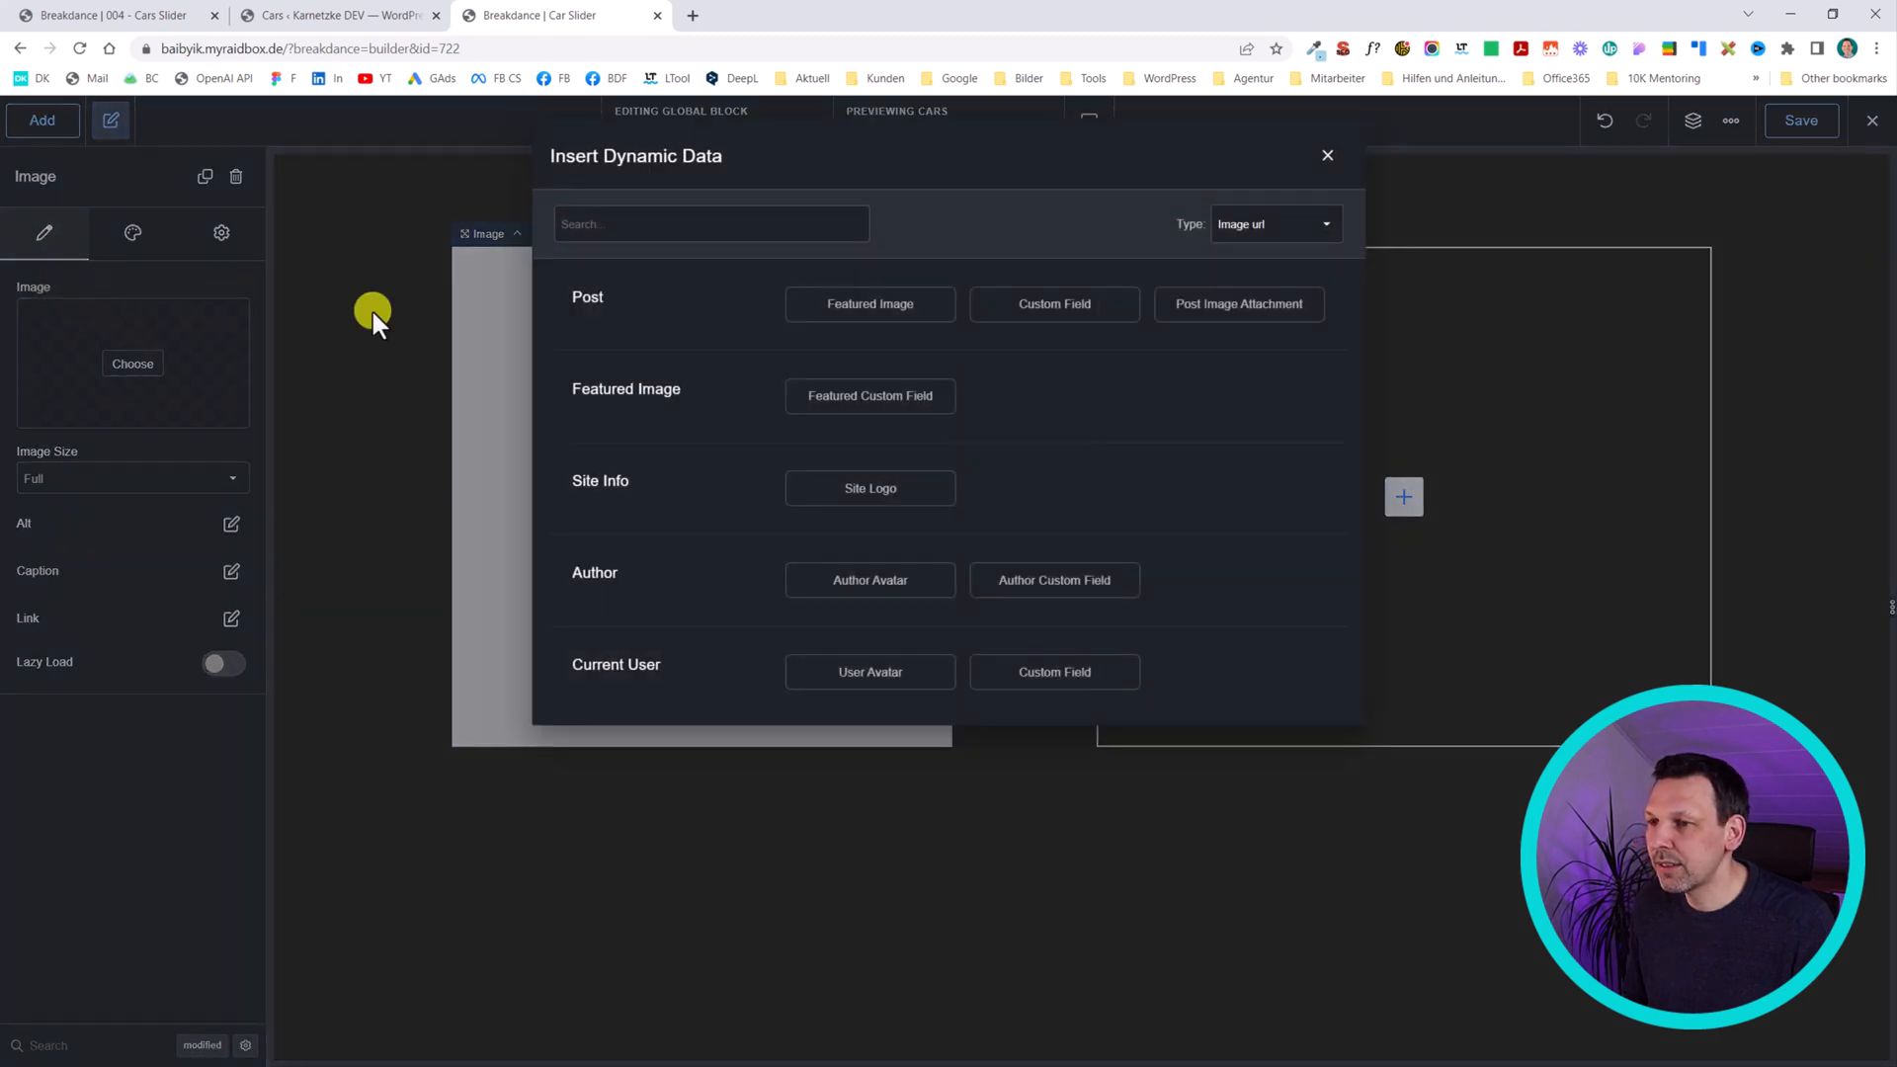
pyautogui.click(875, 314)
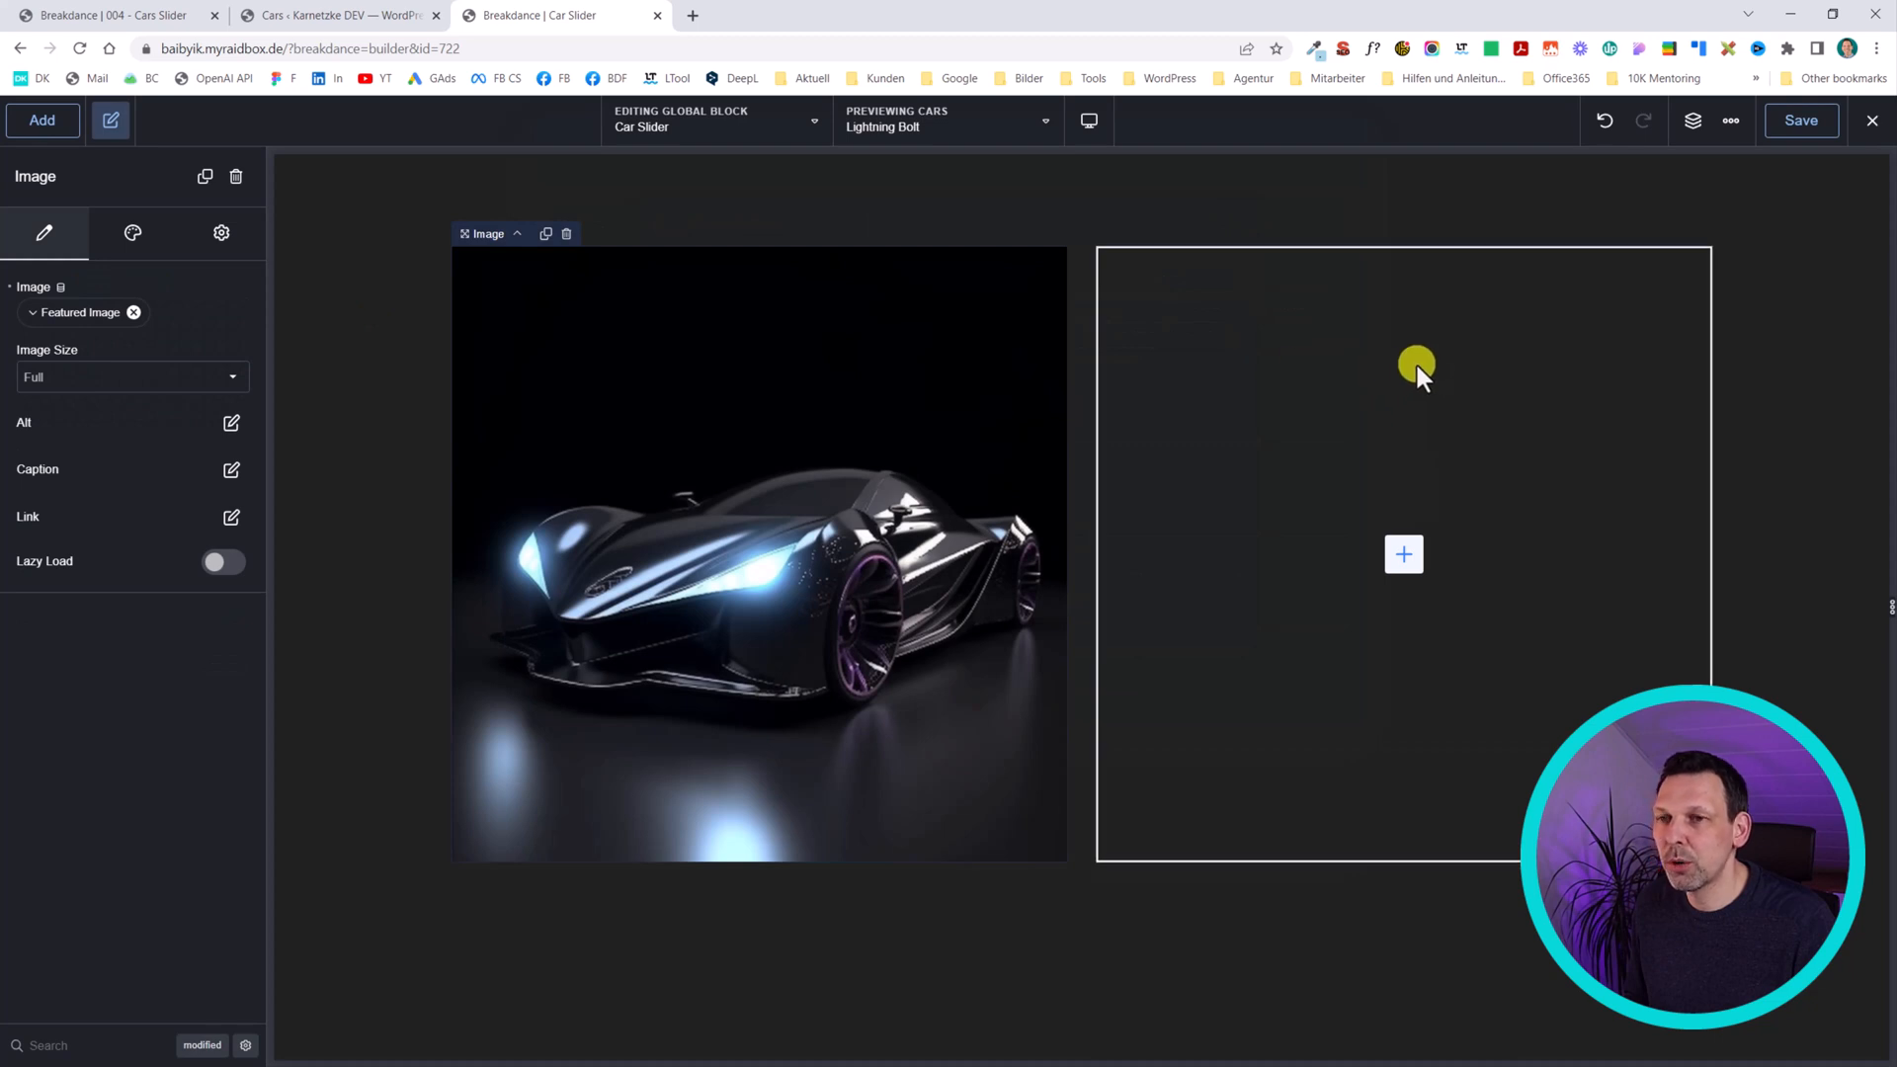
# - Show the element structure, add a Heading to the empty second column and fill its text dynamically with the Post Title
pyautogui.click(1419, 530)
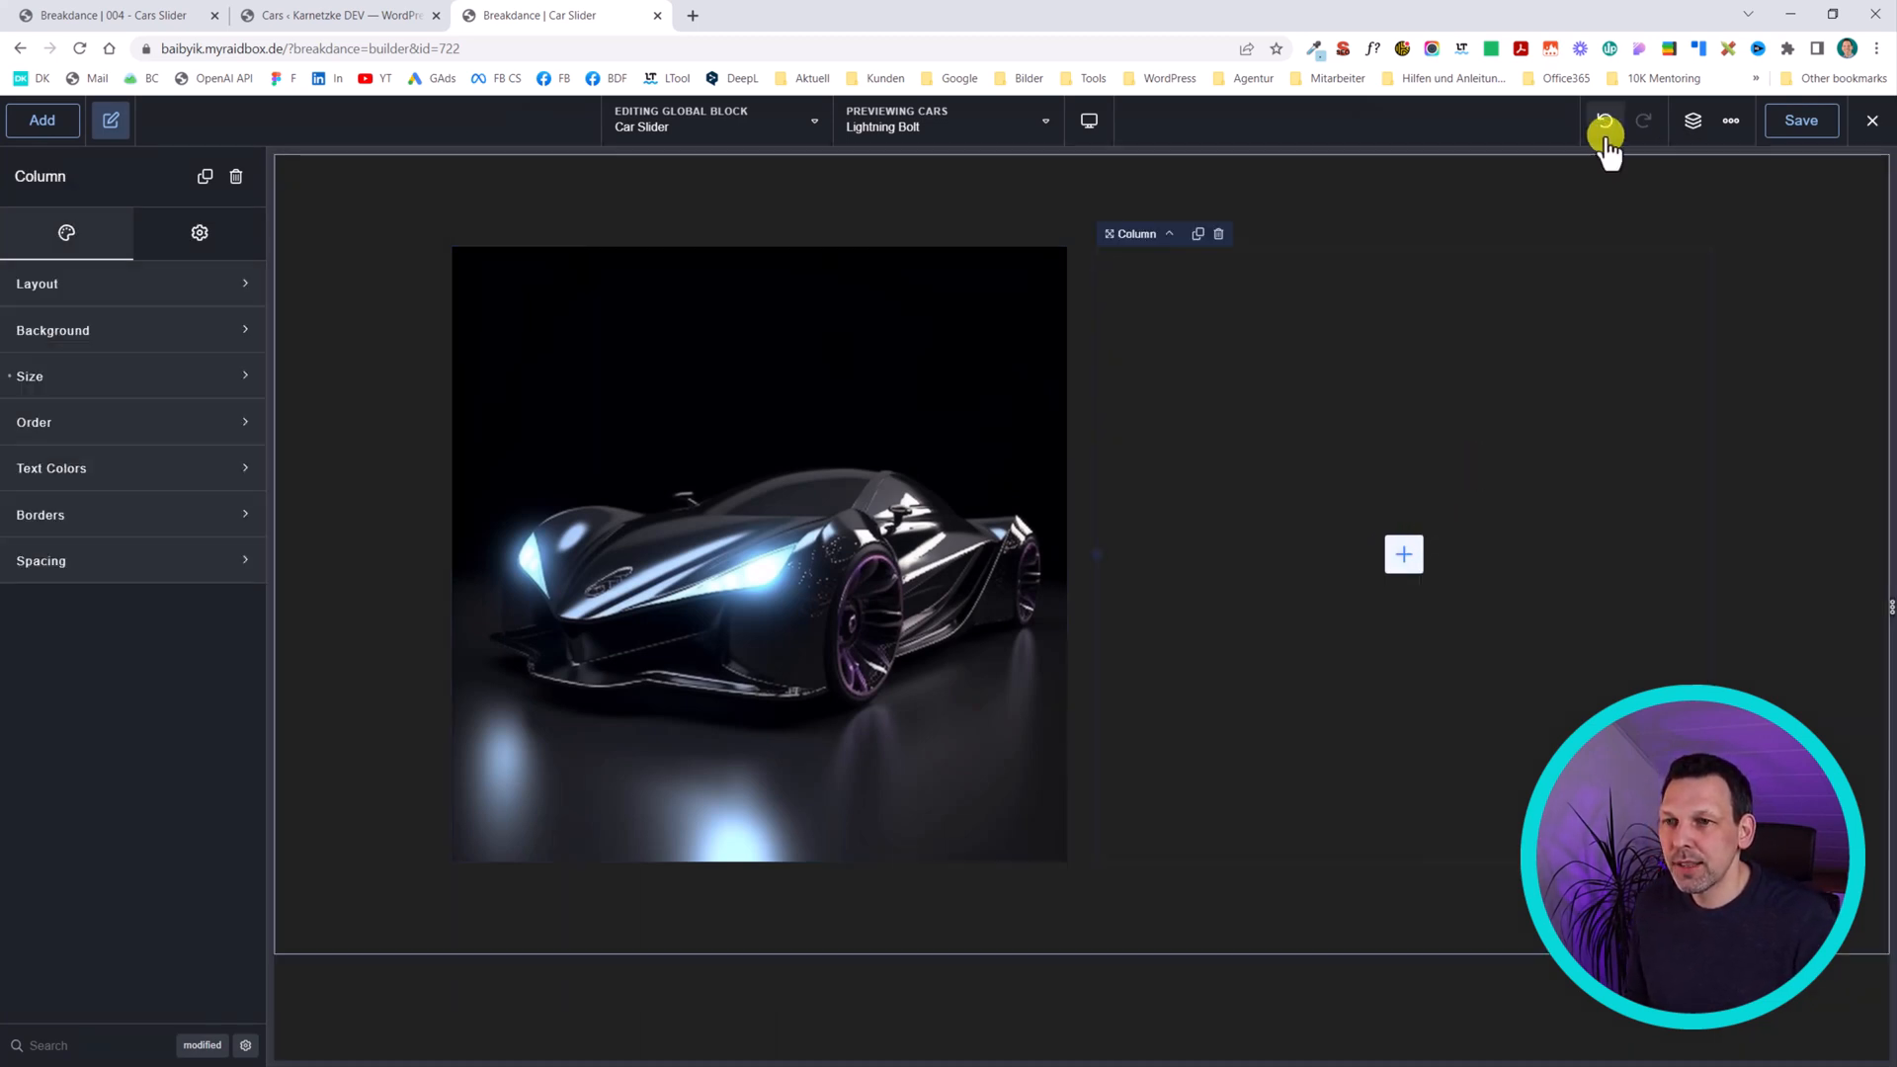
pyautogui.click(1691, 123)
pyautogui.click(1269, 553)
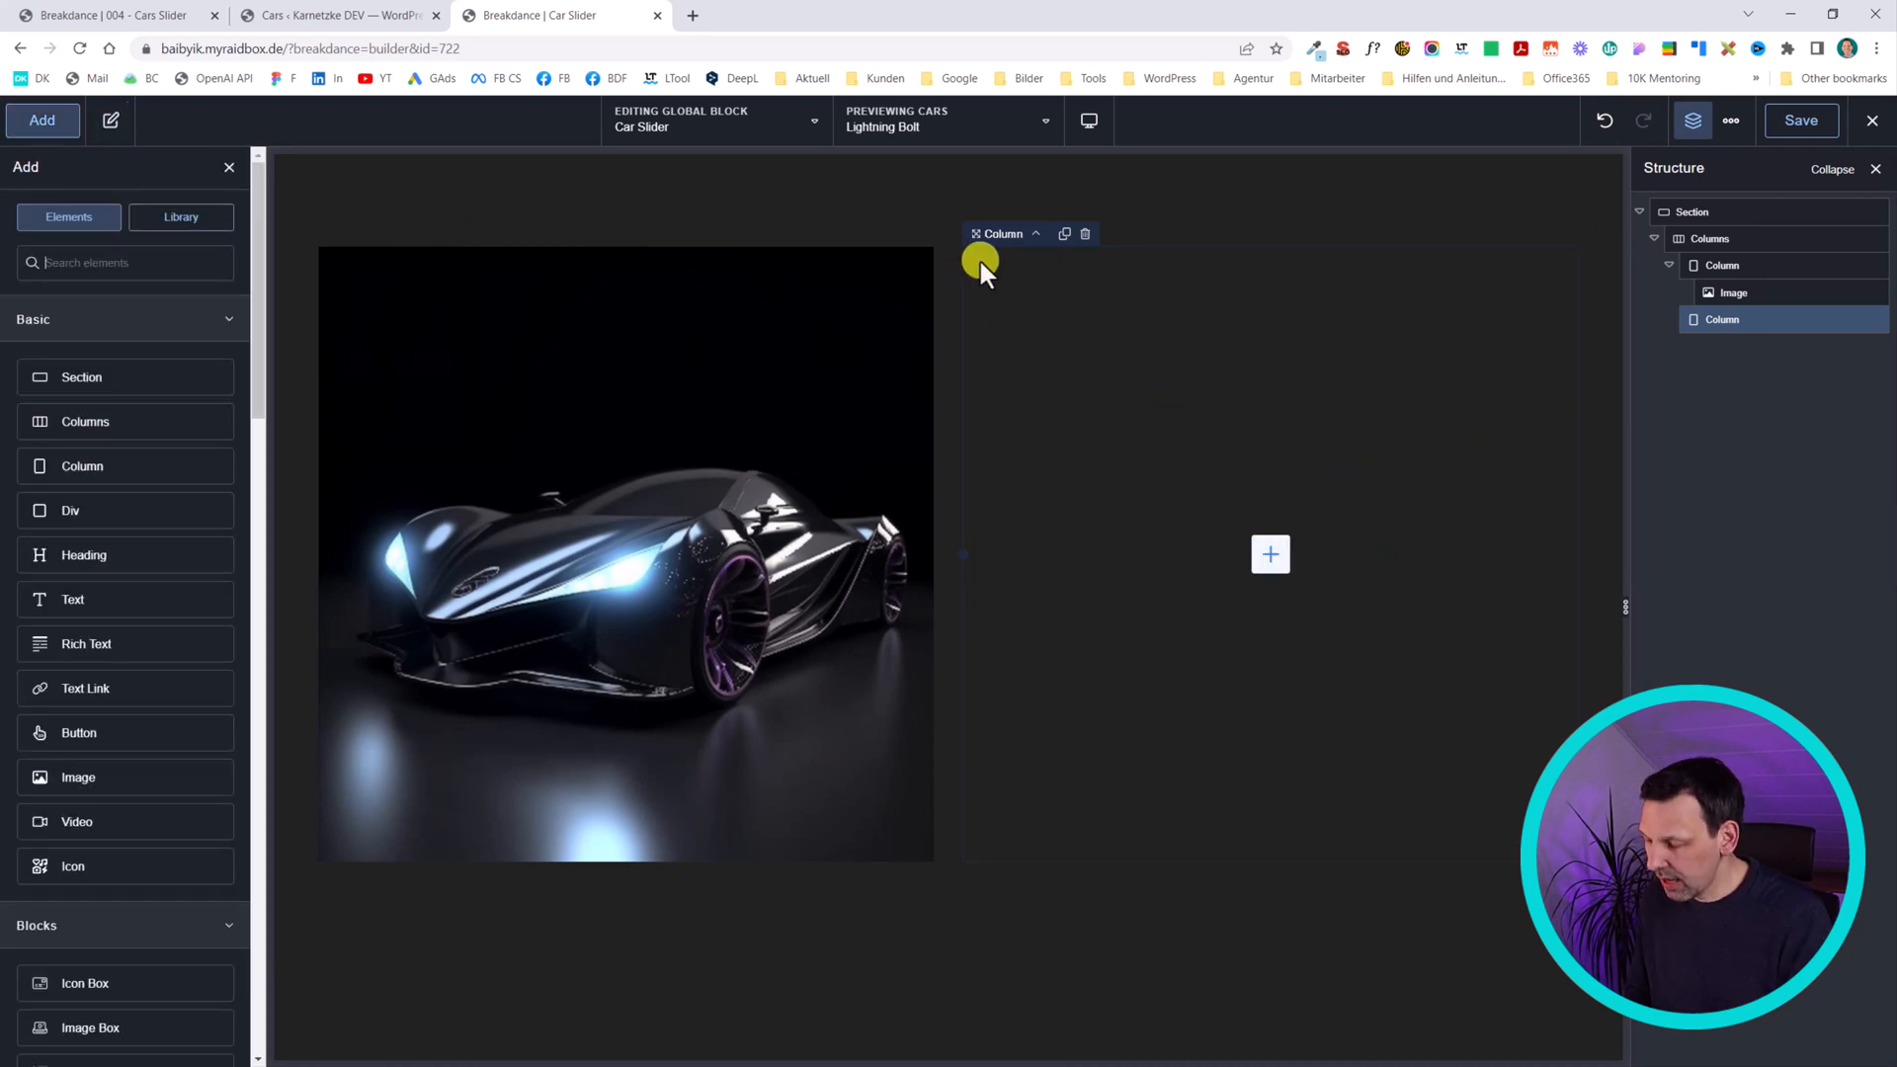
pyautogui.write('head')
pyautogui.press('Return')
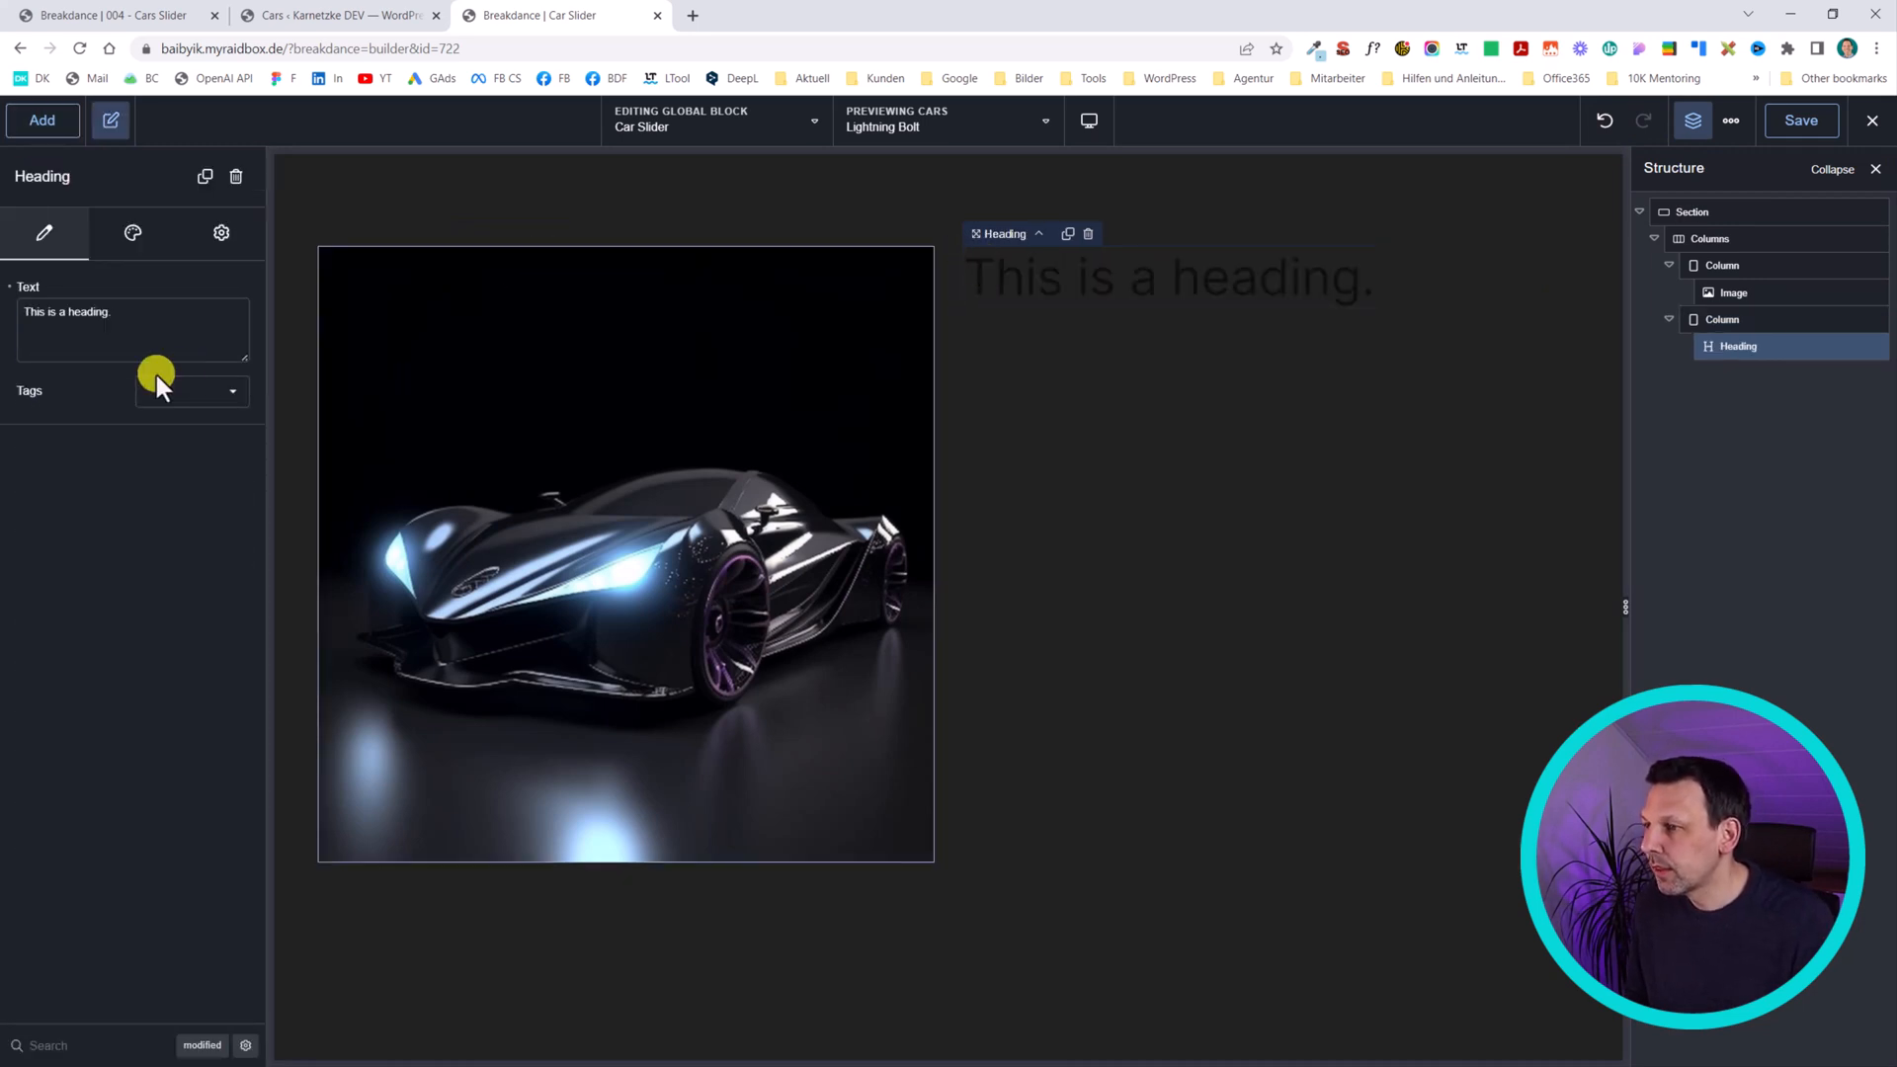
pyautogui.click(49, 288)
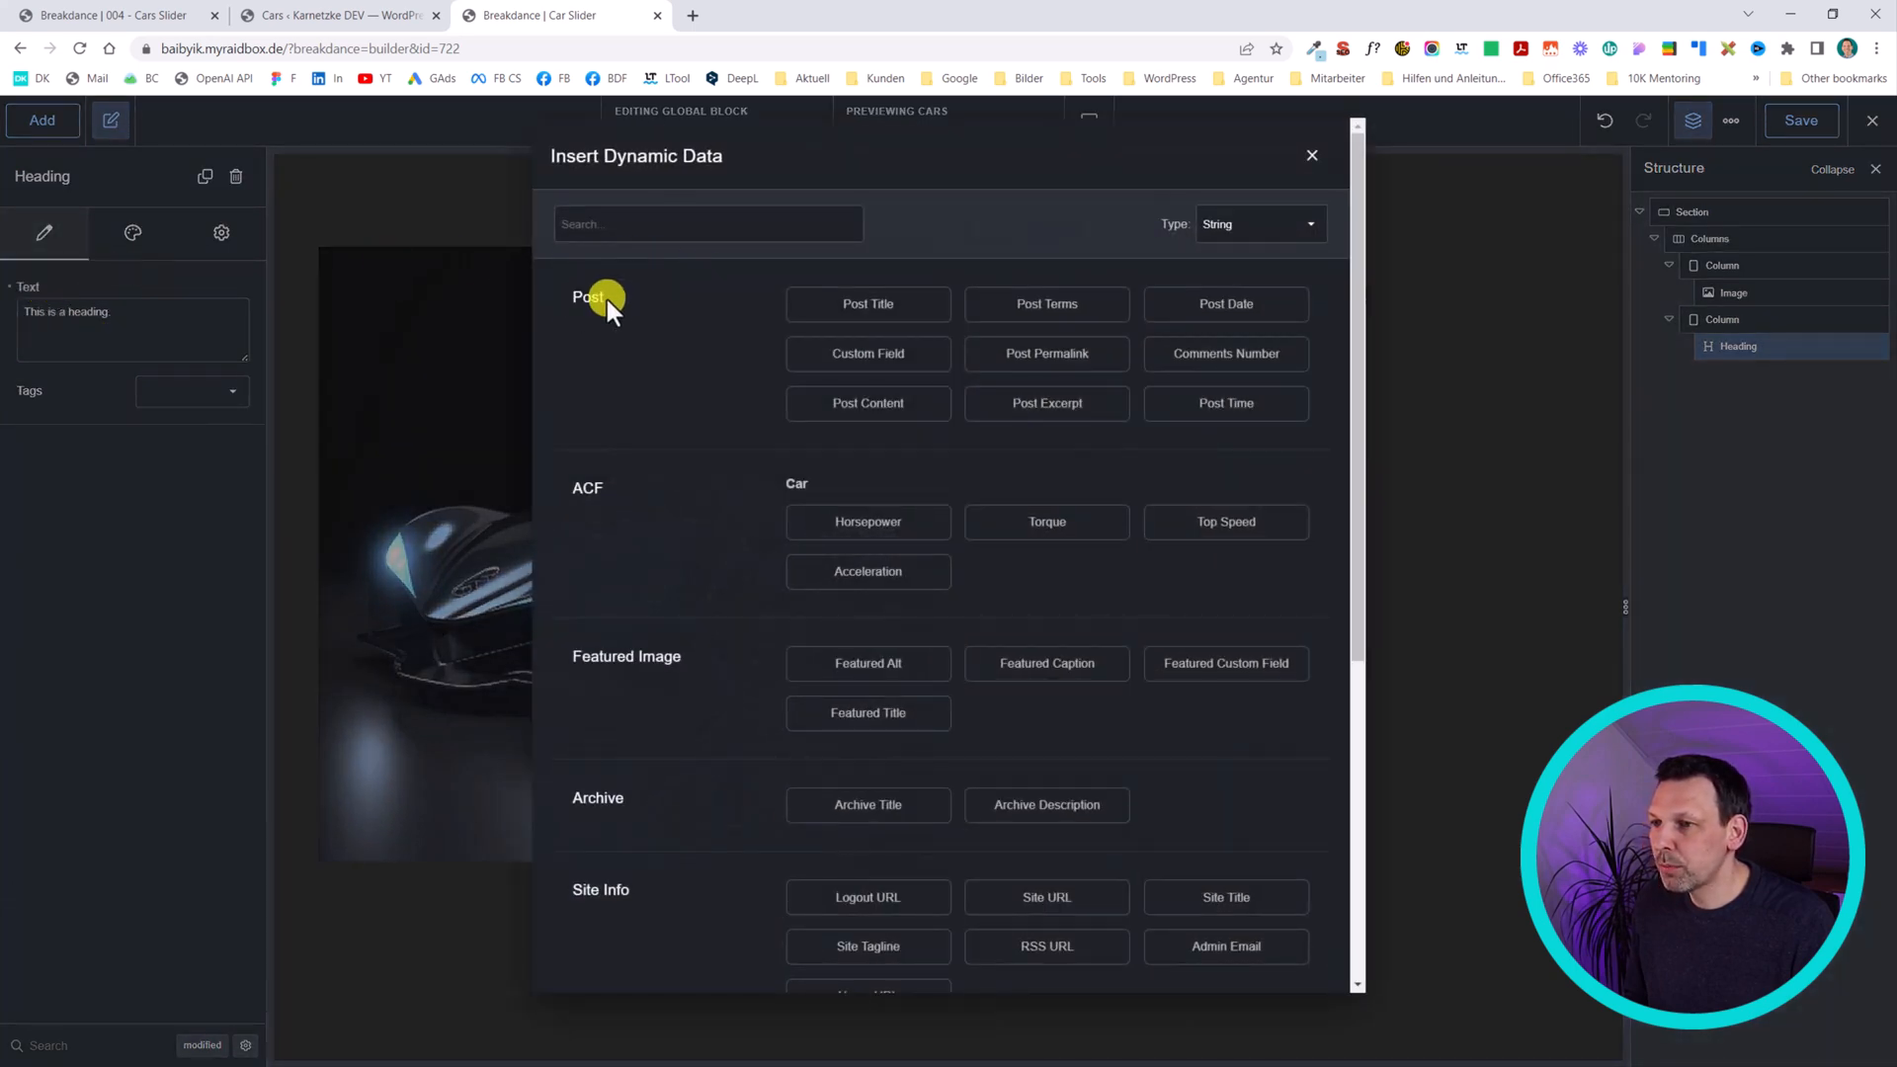
pyautogui.click(846, 304)
# - Check the car titles in the WordPress Cars list and return to the Car Slider block
pyautogui.click(212, 15)
pyautogui.click(310, 18)
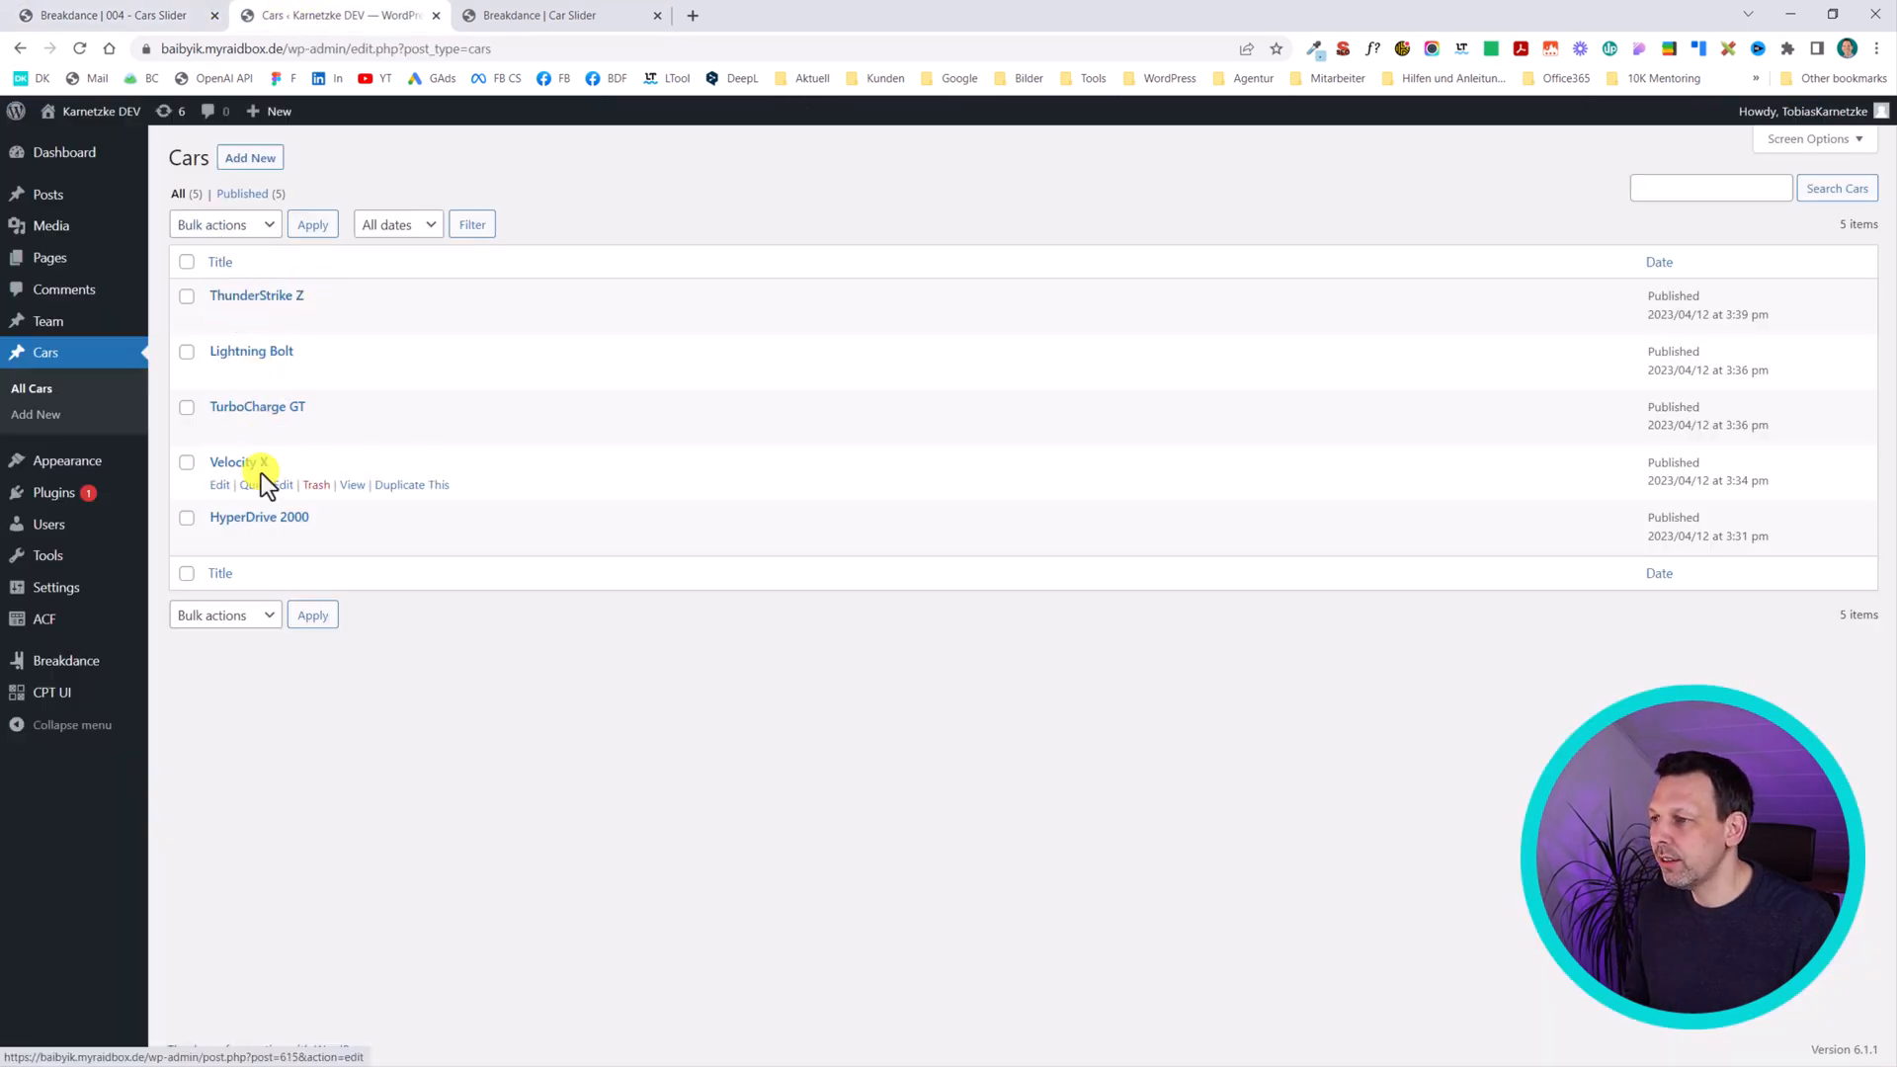
pyautogui.click(174, 16)
pyautogui.click(622, 14)
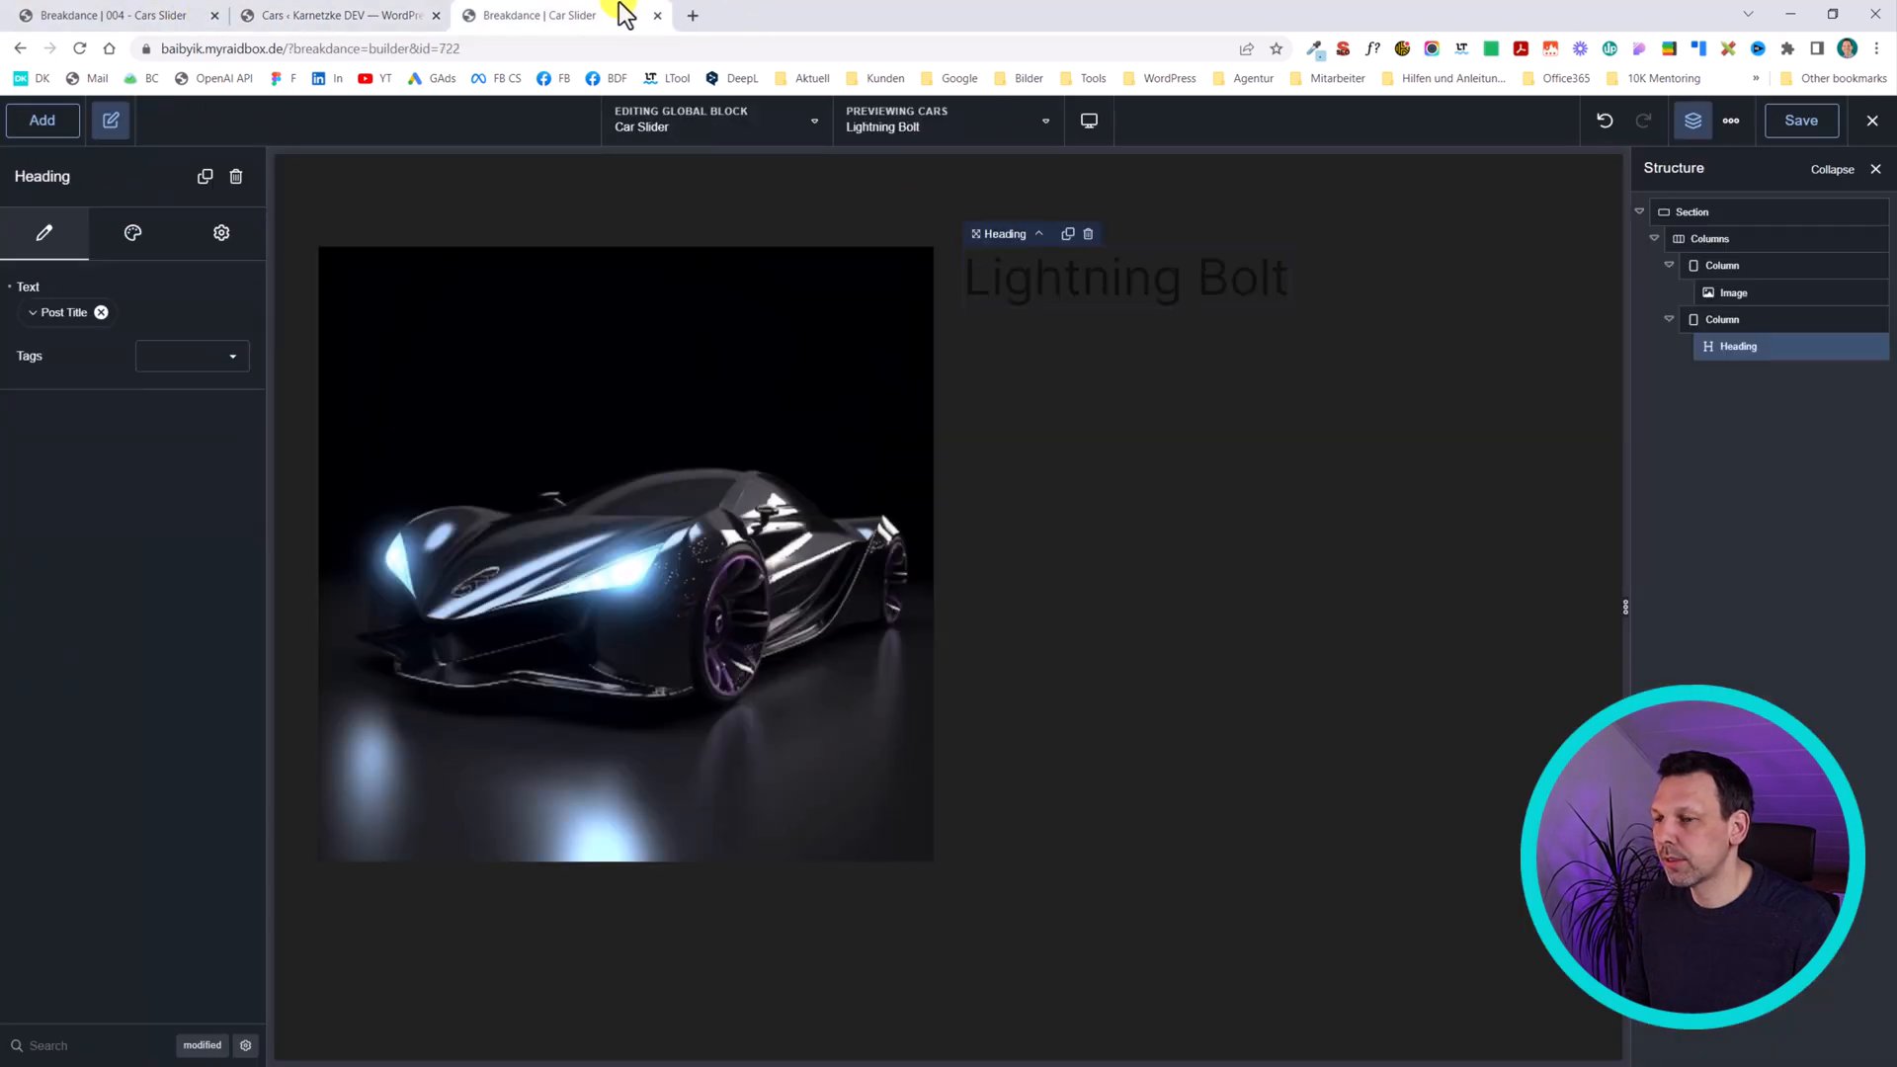
# - Set the heading's typography color to bright turquoise #00FFE8FF, hide the element structure and save the global block
pyautogui.click(1017, 281)
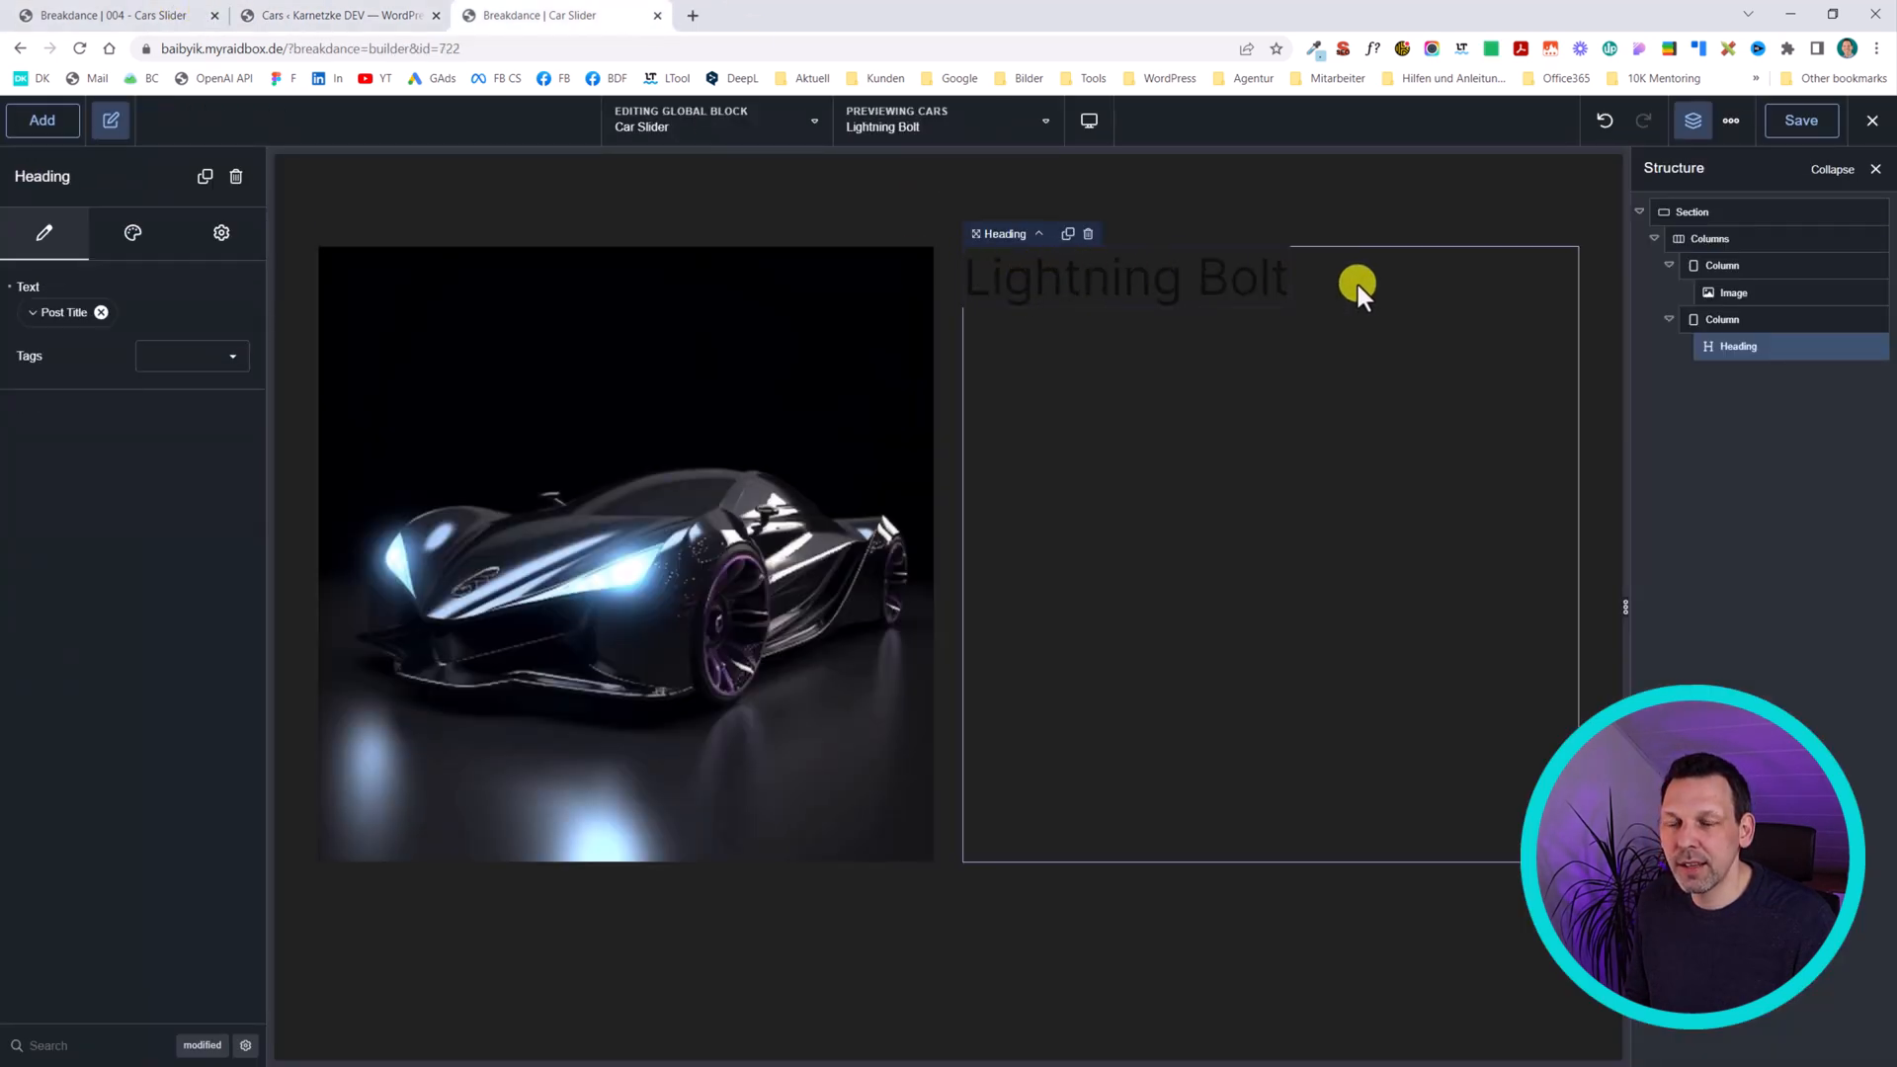
pyautogui.click(130, 233)
pyautogui.click(126, 296)
pyautogui.click(233, 345)
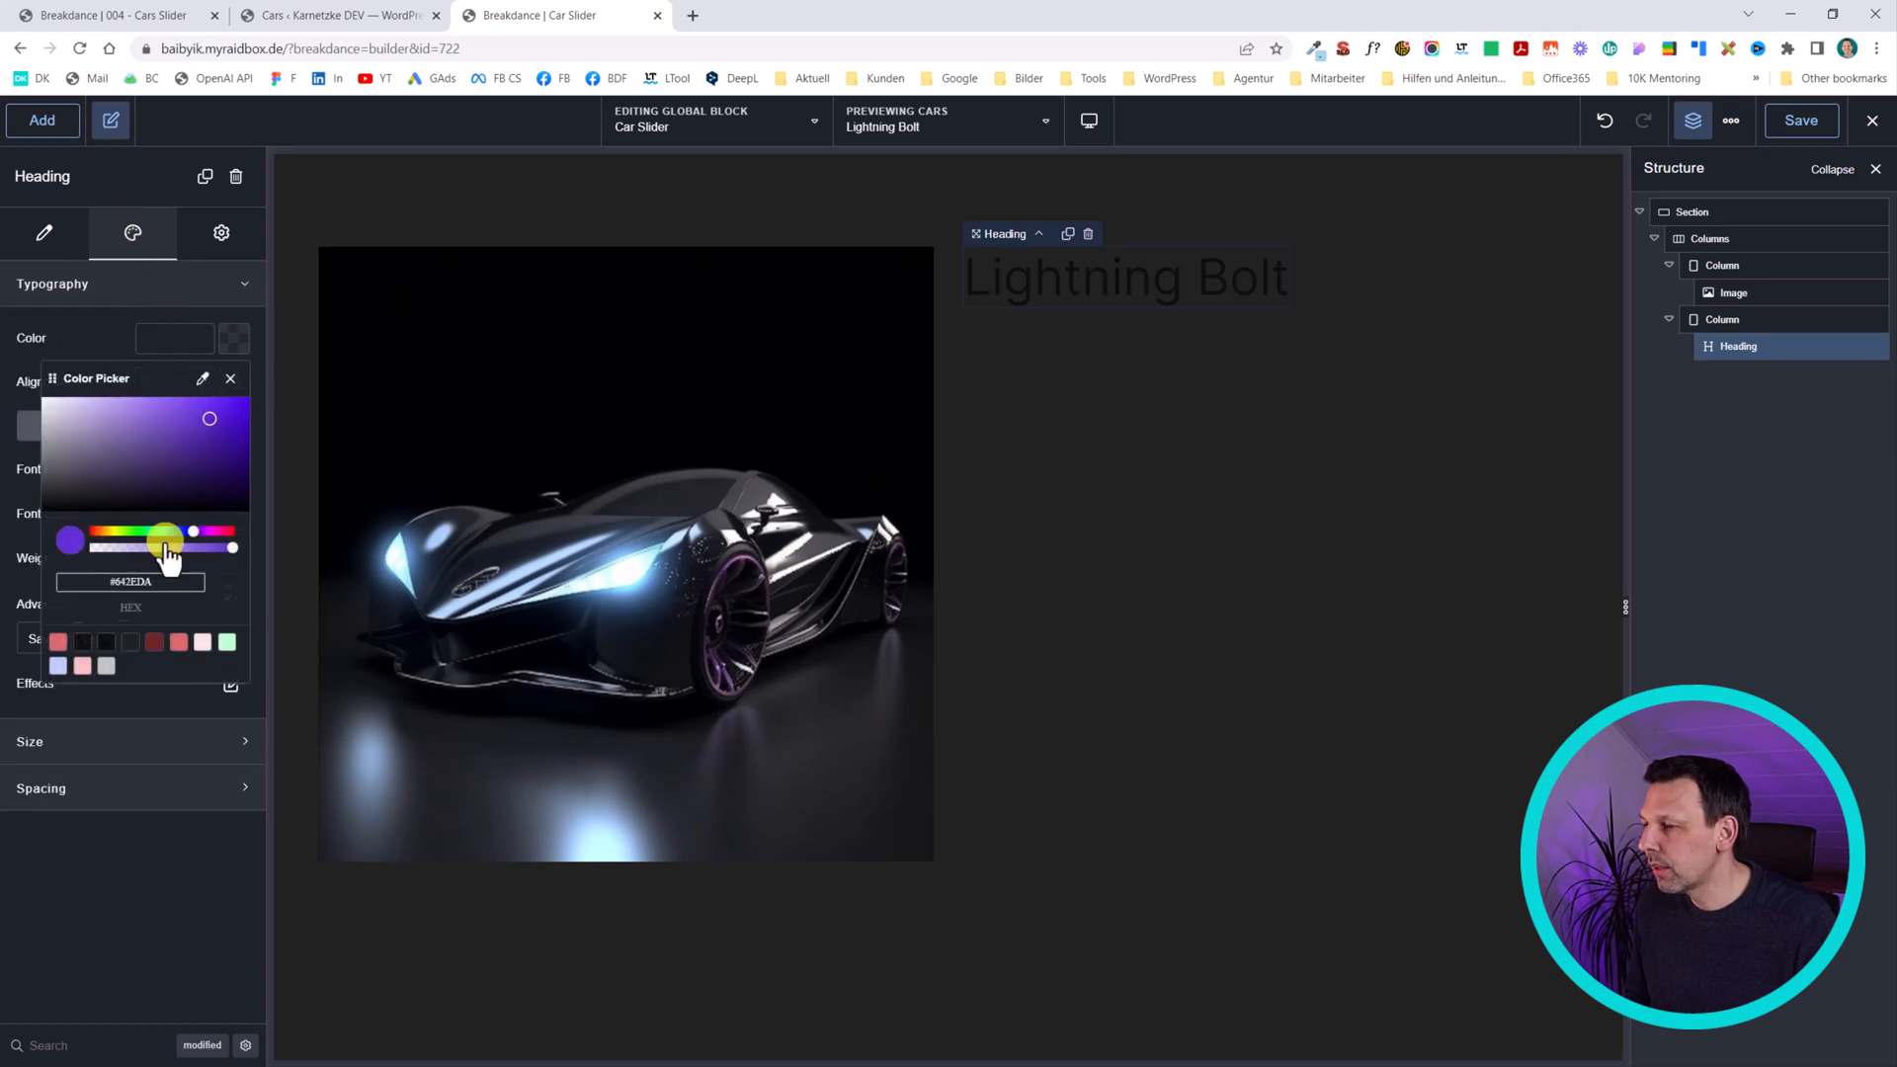
pyautogui.moveTo(168, 525); pyautogui.dragTo(158, 530)
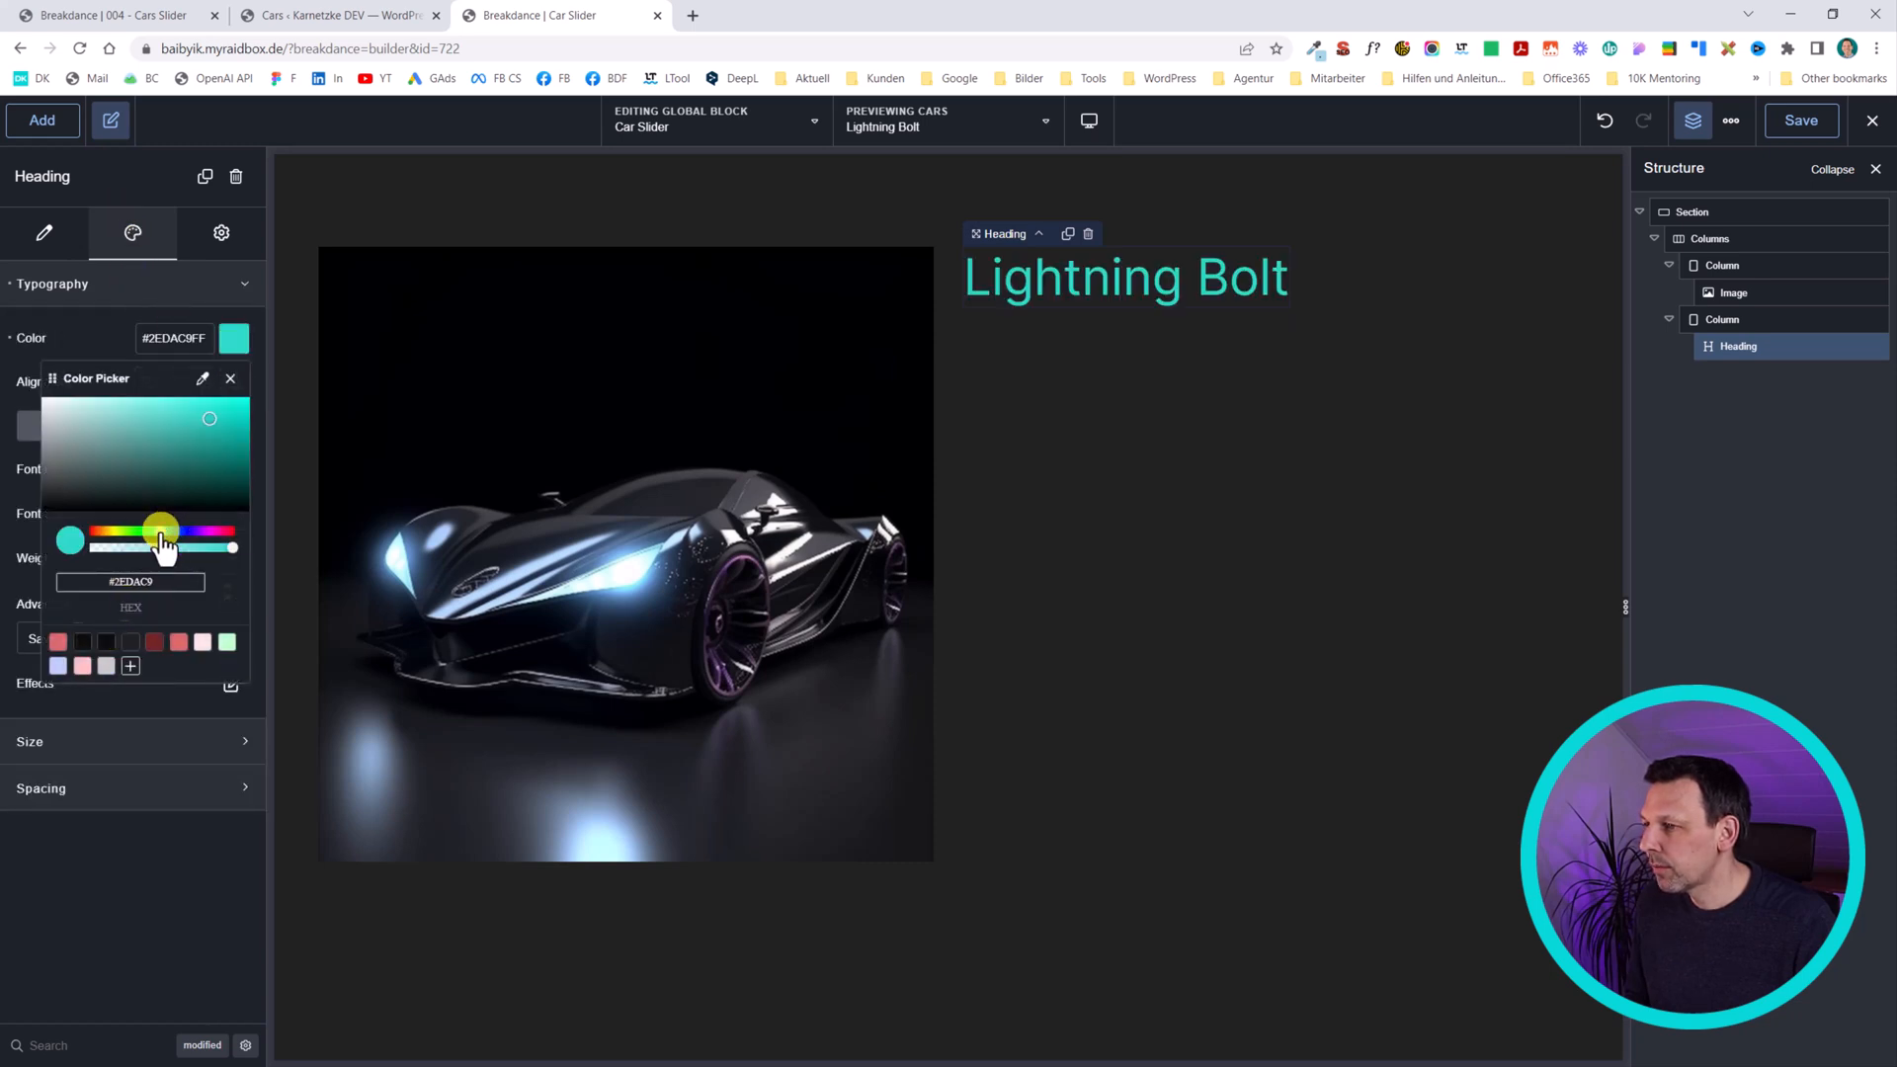
pyautogui.click(248, 405)
pyautogui.moveTo(251, 401); pyautogui.dragTo(251, 394)
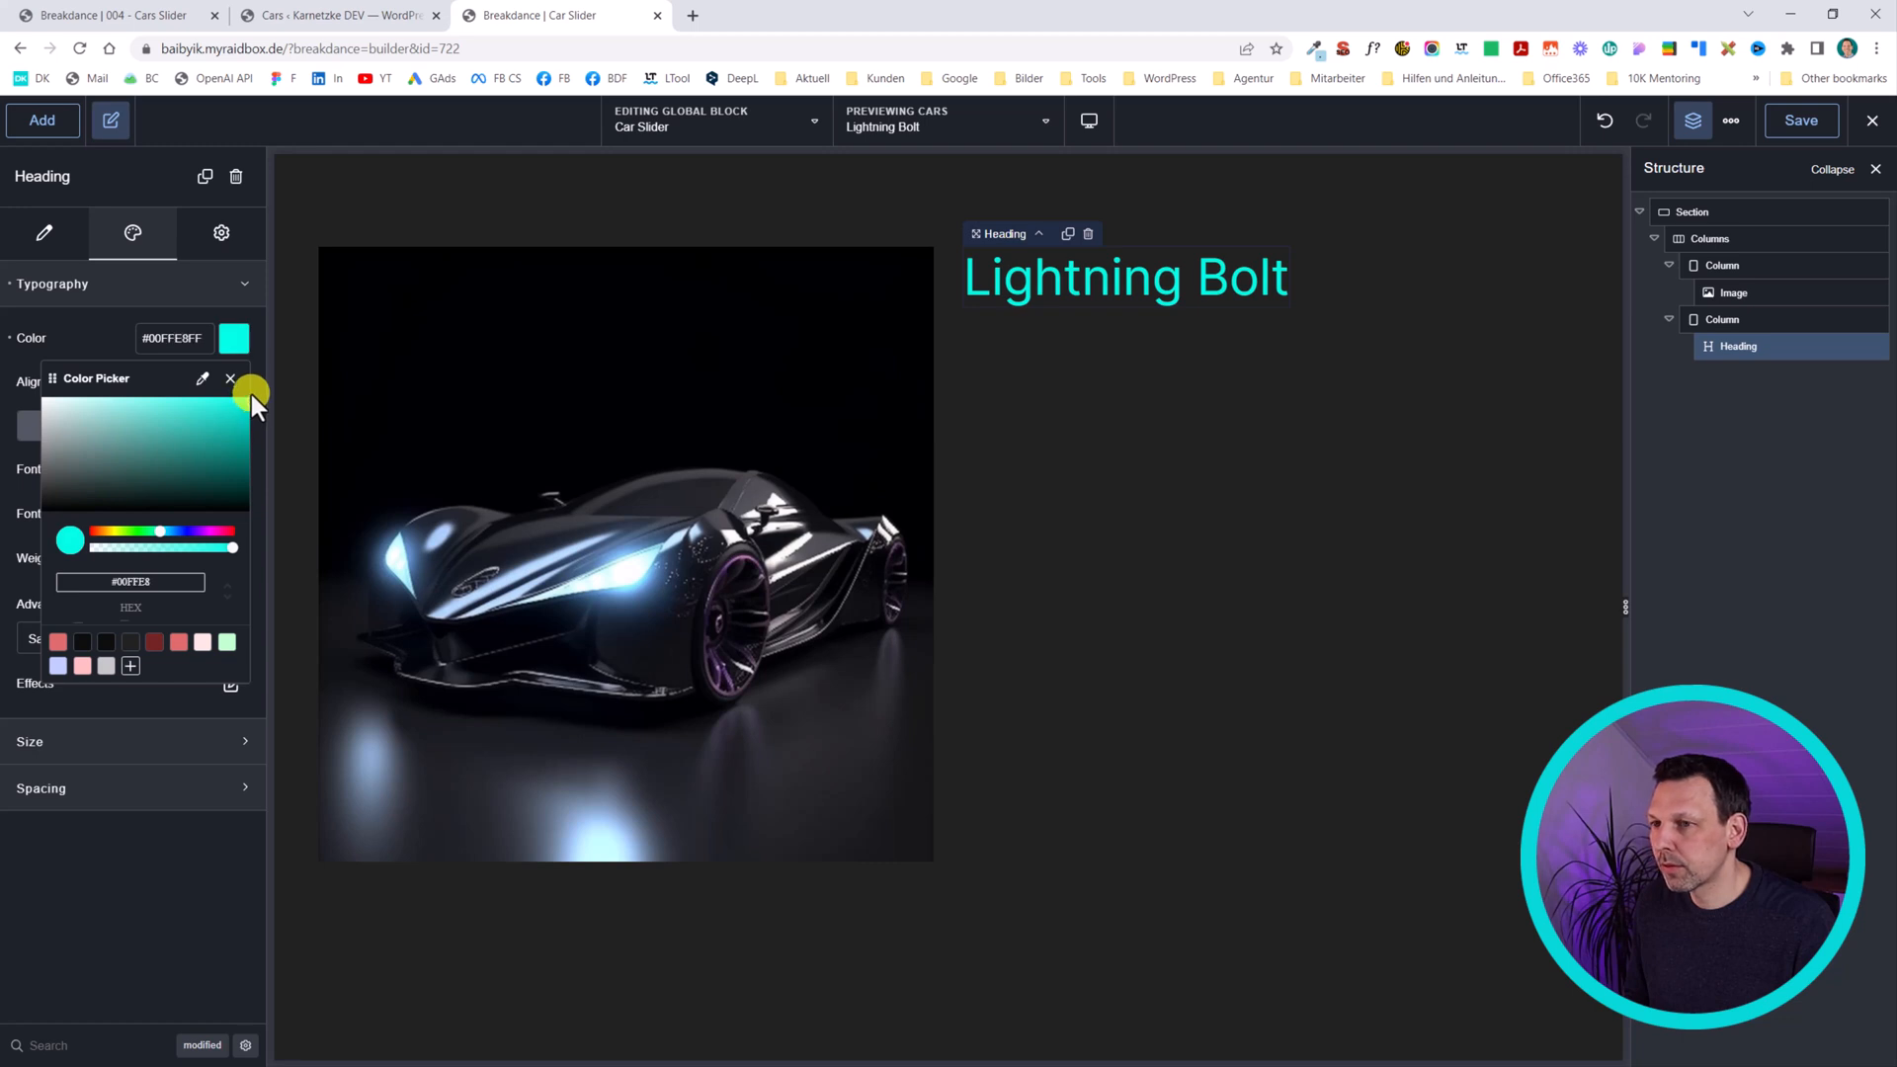
pyautogui.click(181, 338)
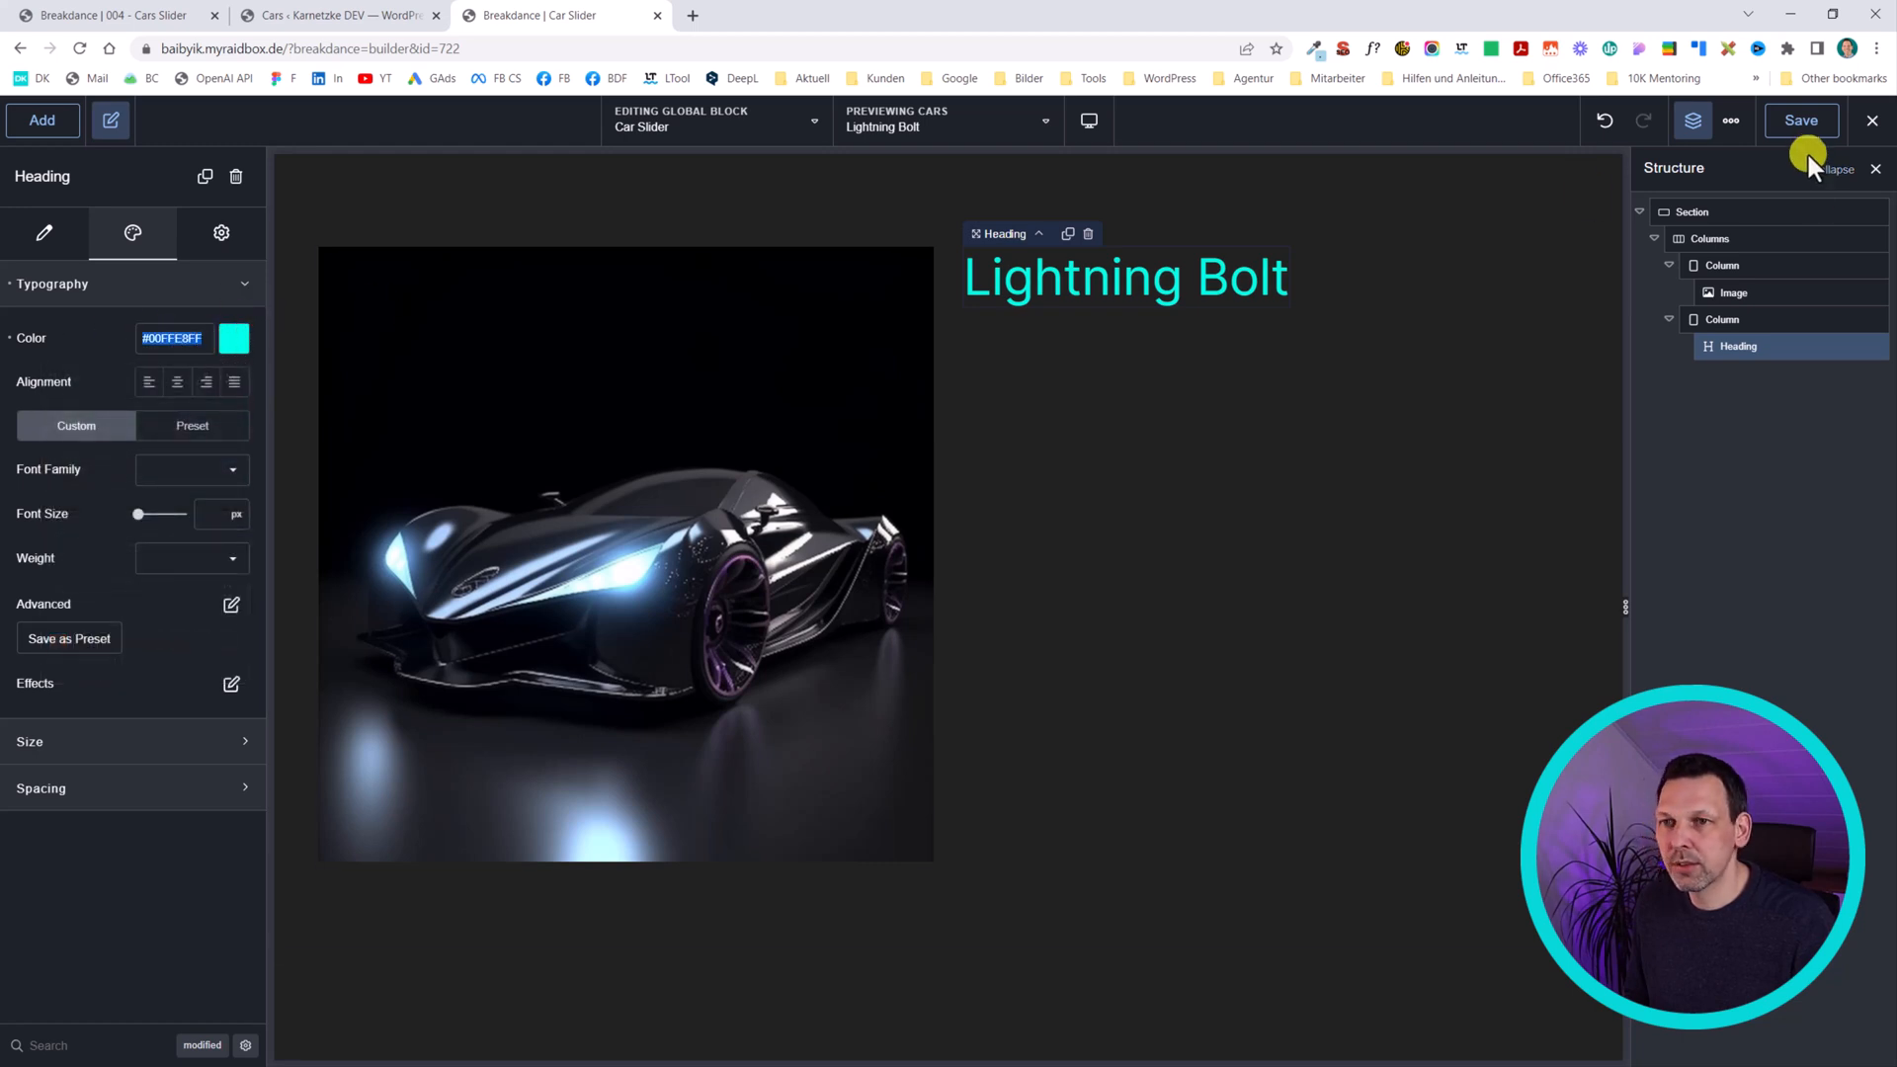
pyautogui.click(1692, 121)
pyautogui.click(1798, 124)
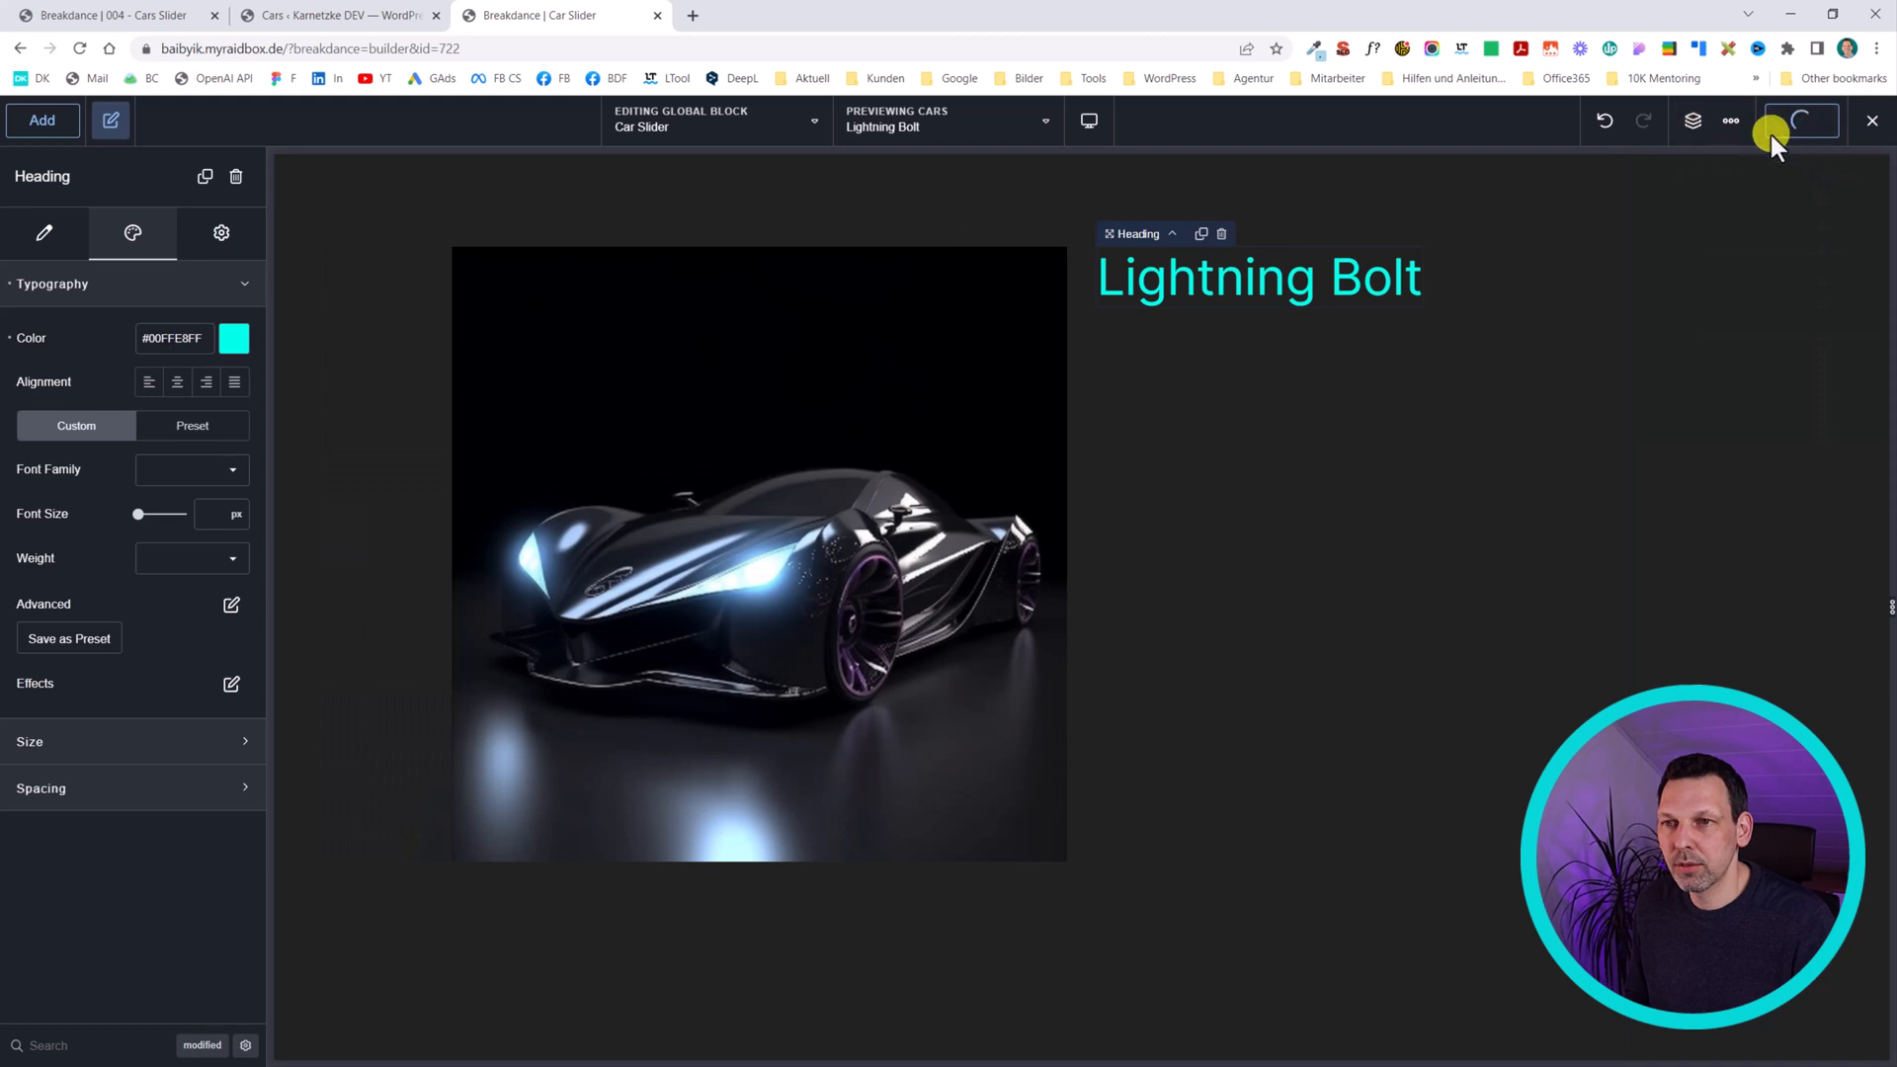
# - Check the color palette in the global settings and apply the palette color CS2 to the heading
pyautogui.click(1737, 120)
pyautogui.click(1779, 164)
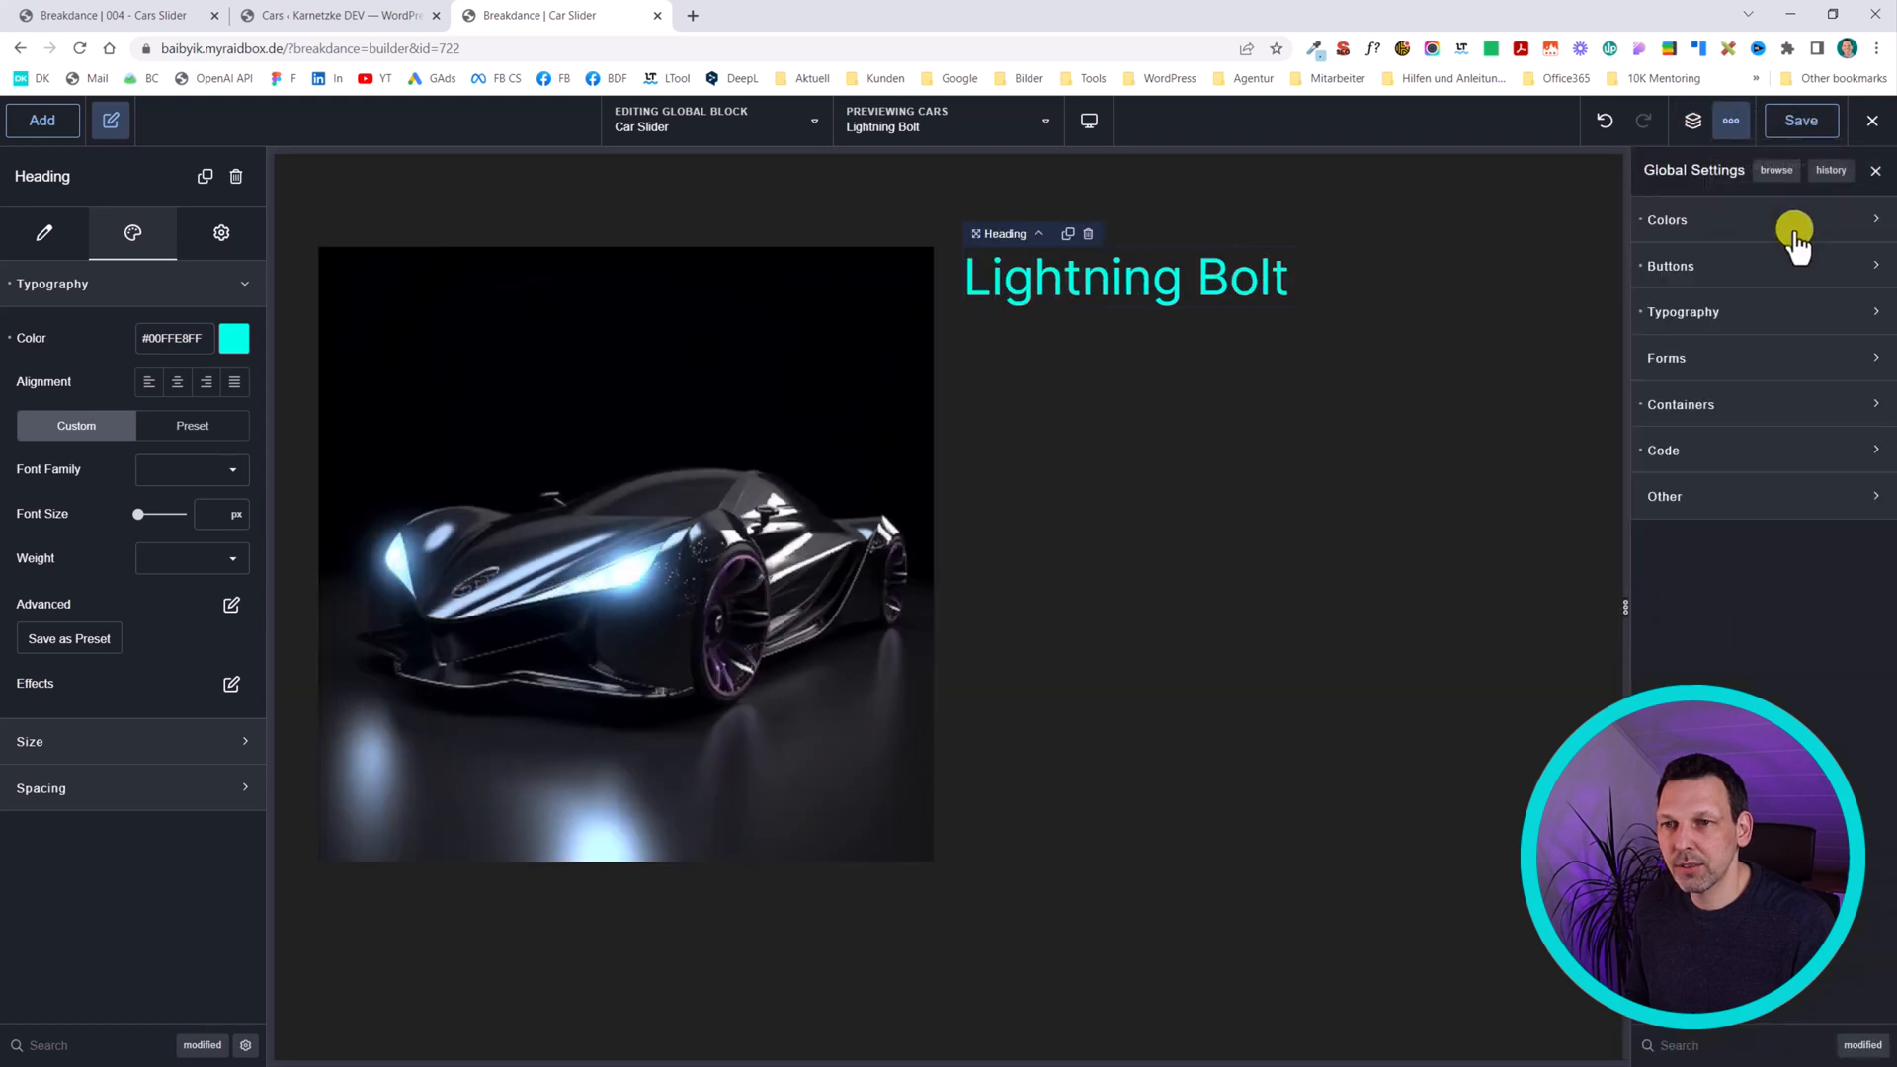
pyautogui.click(1739, 222)
pyautogui.click(1837, 495)
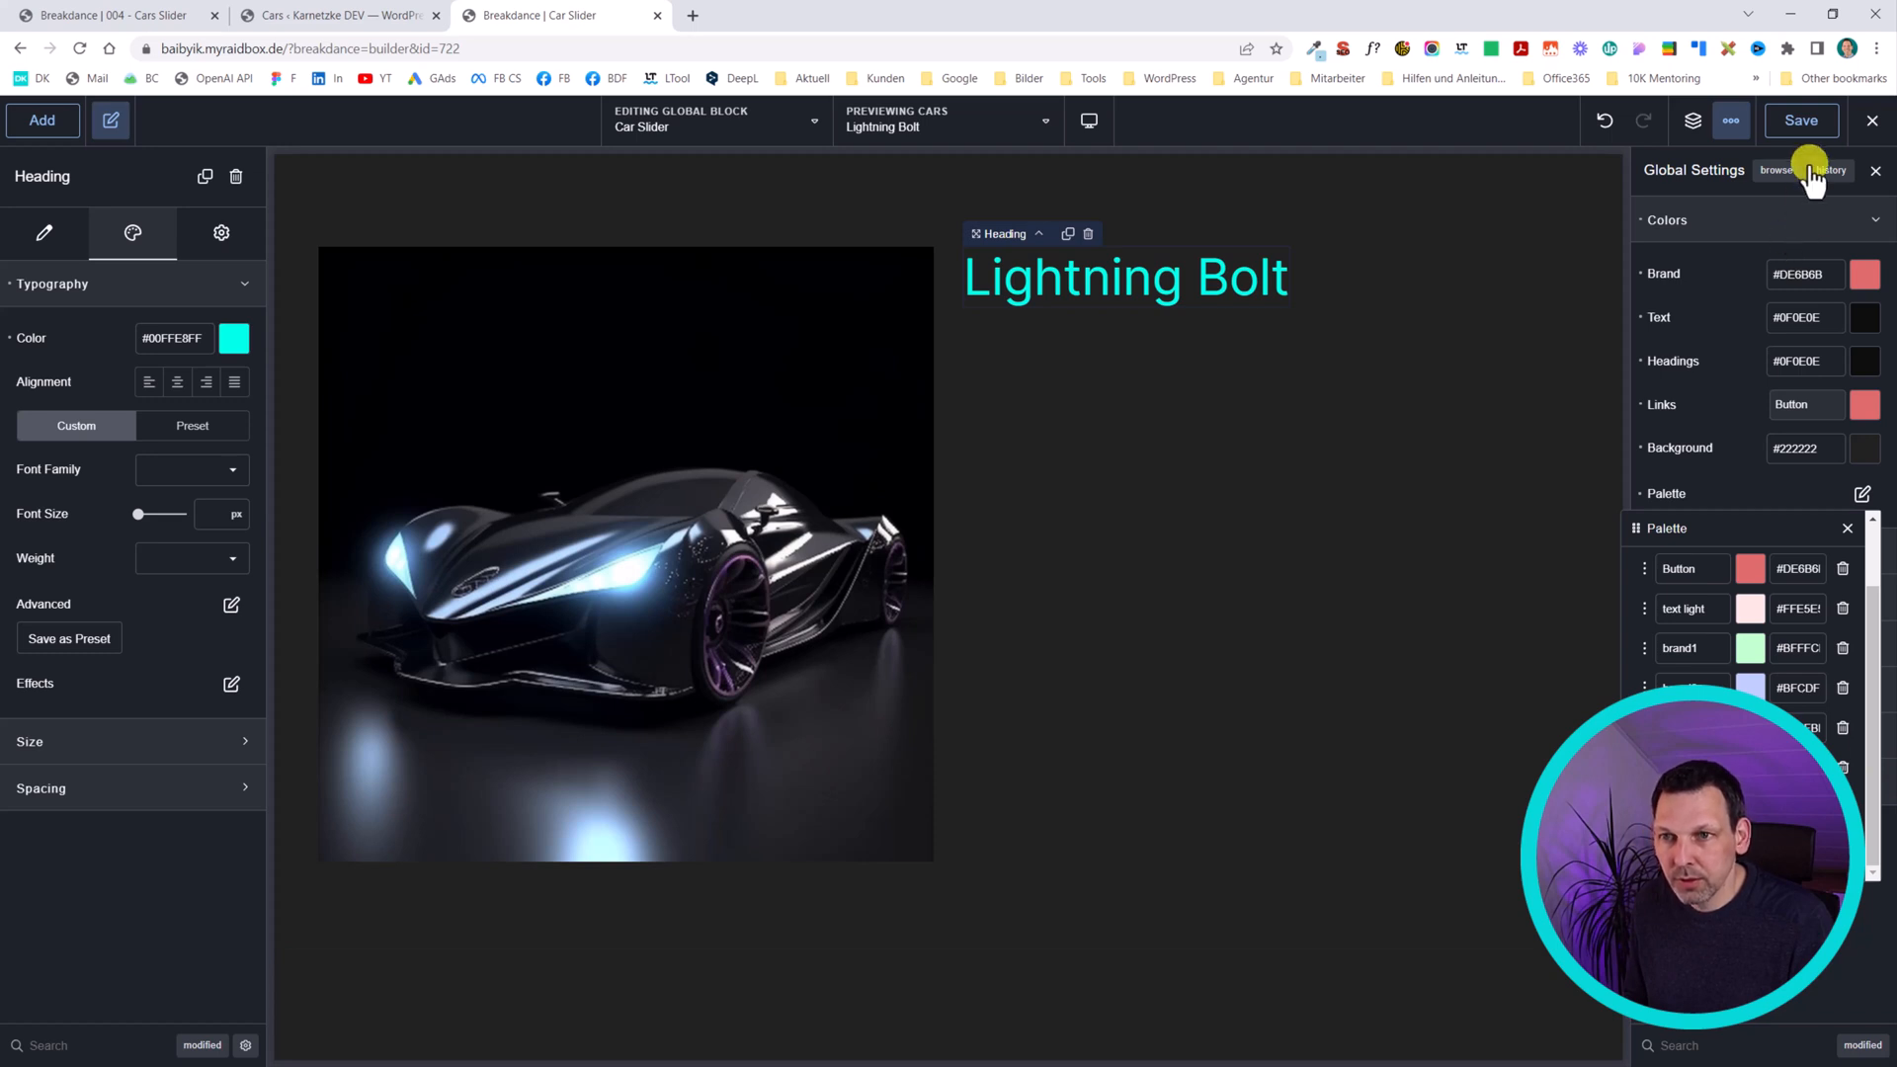
pyautogui.click(1796, 123)
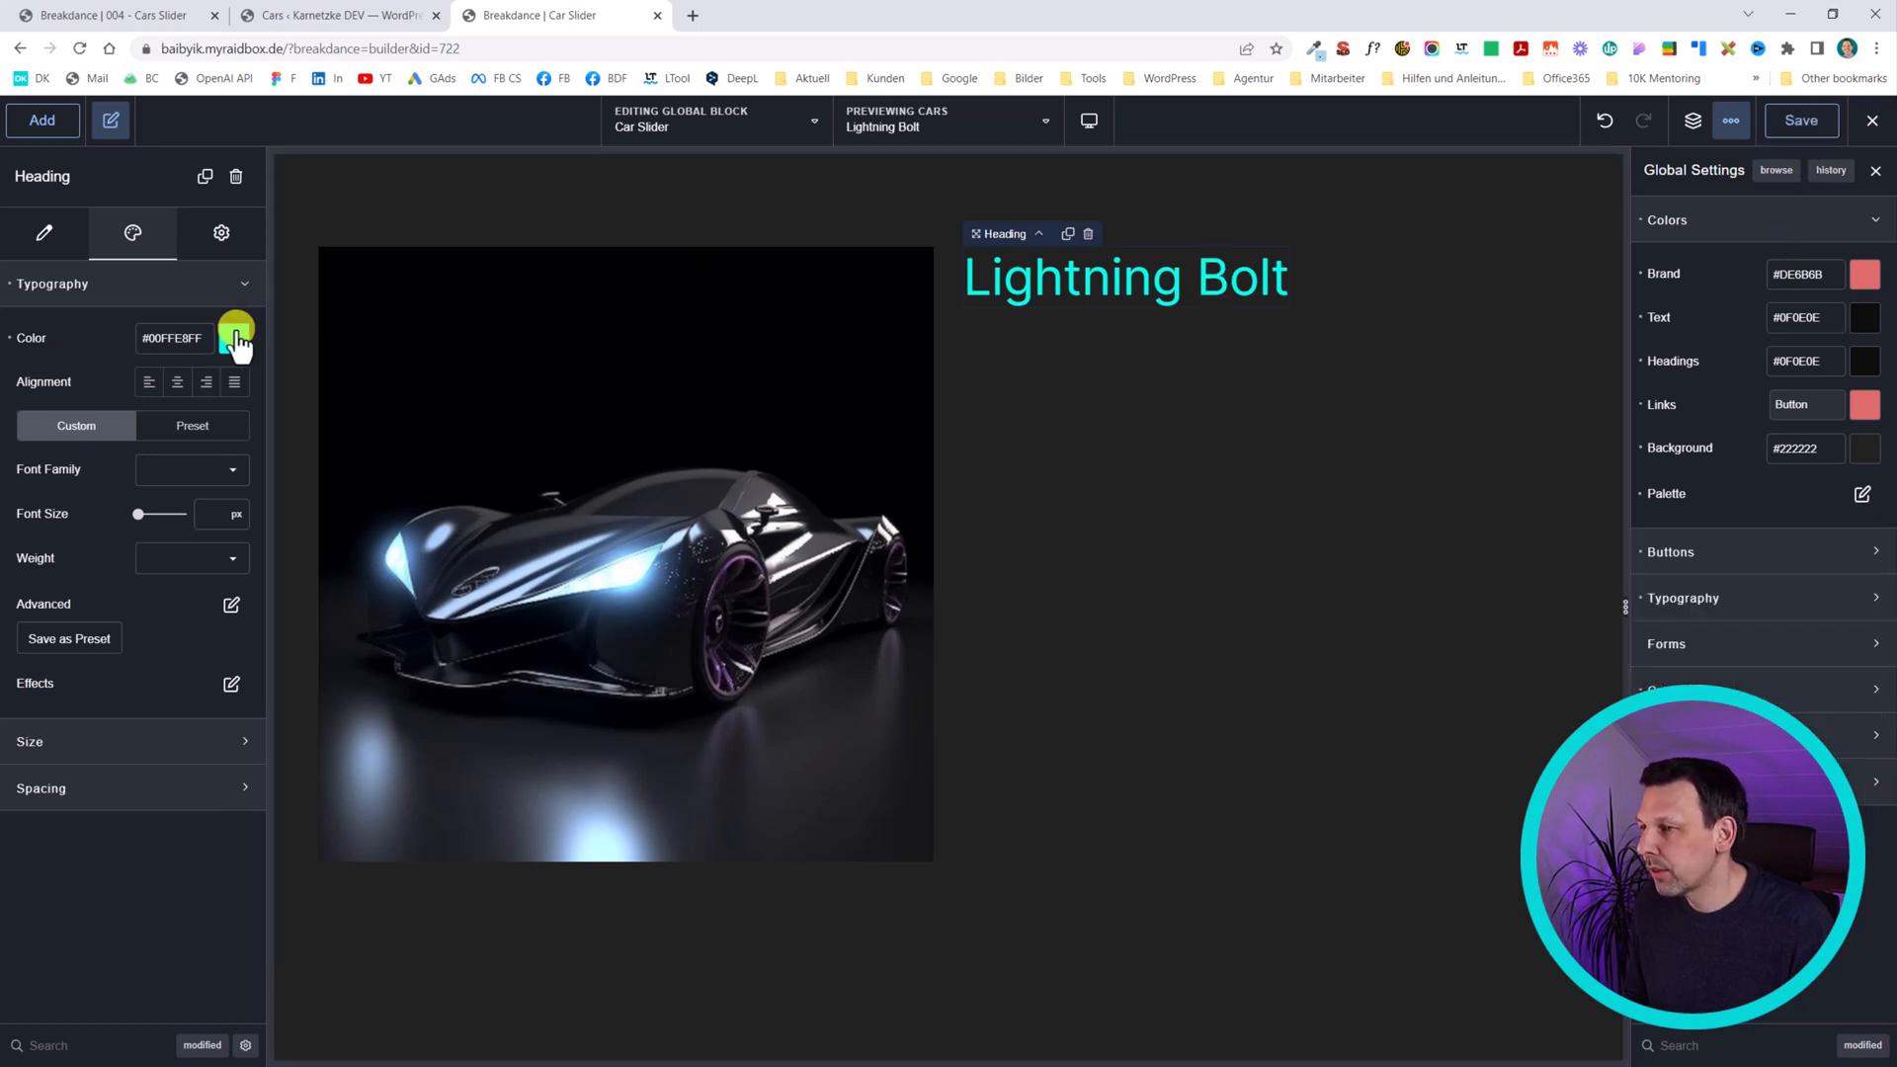
pyautogui.click(234, 337)
pyautogui.click(131, 668)
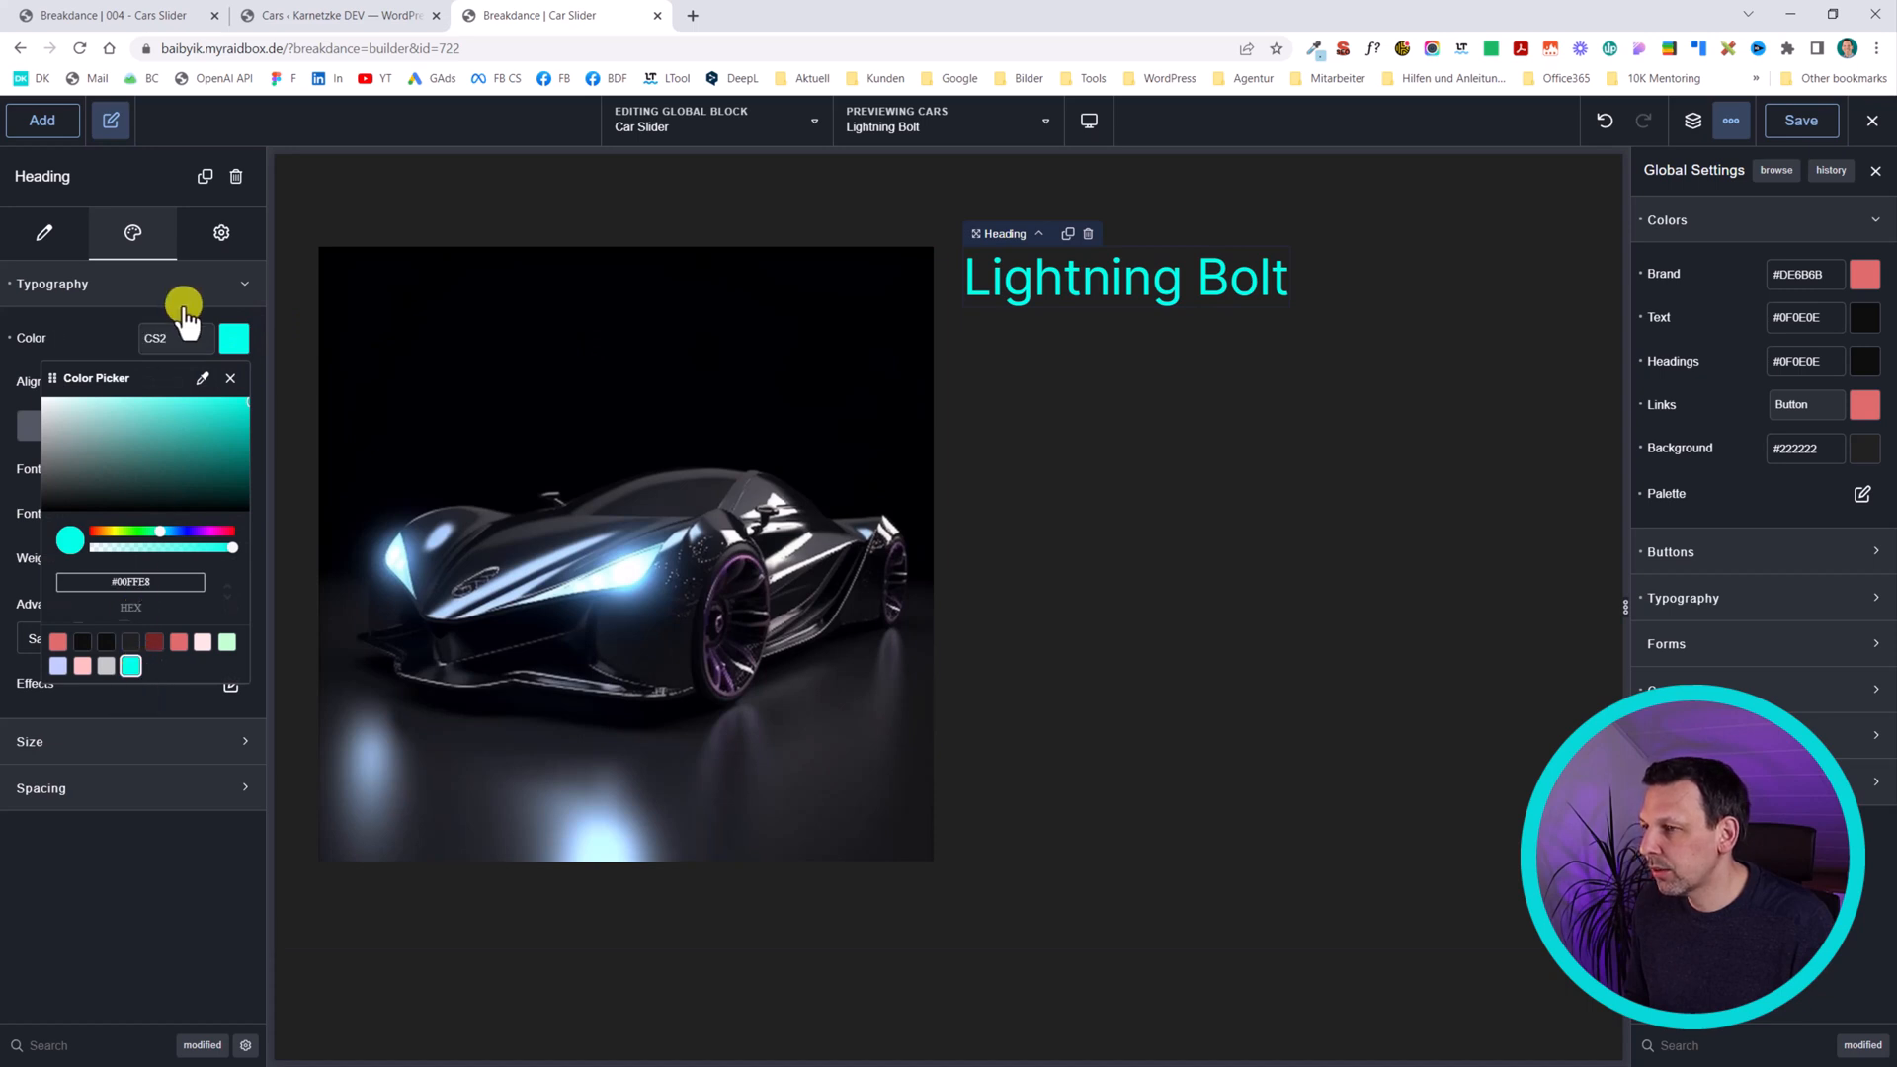
pyautogui.click(105, 334)
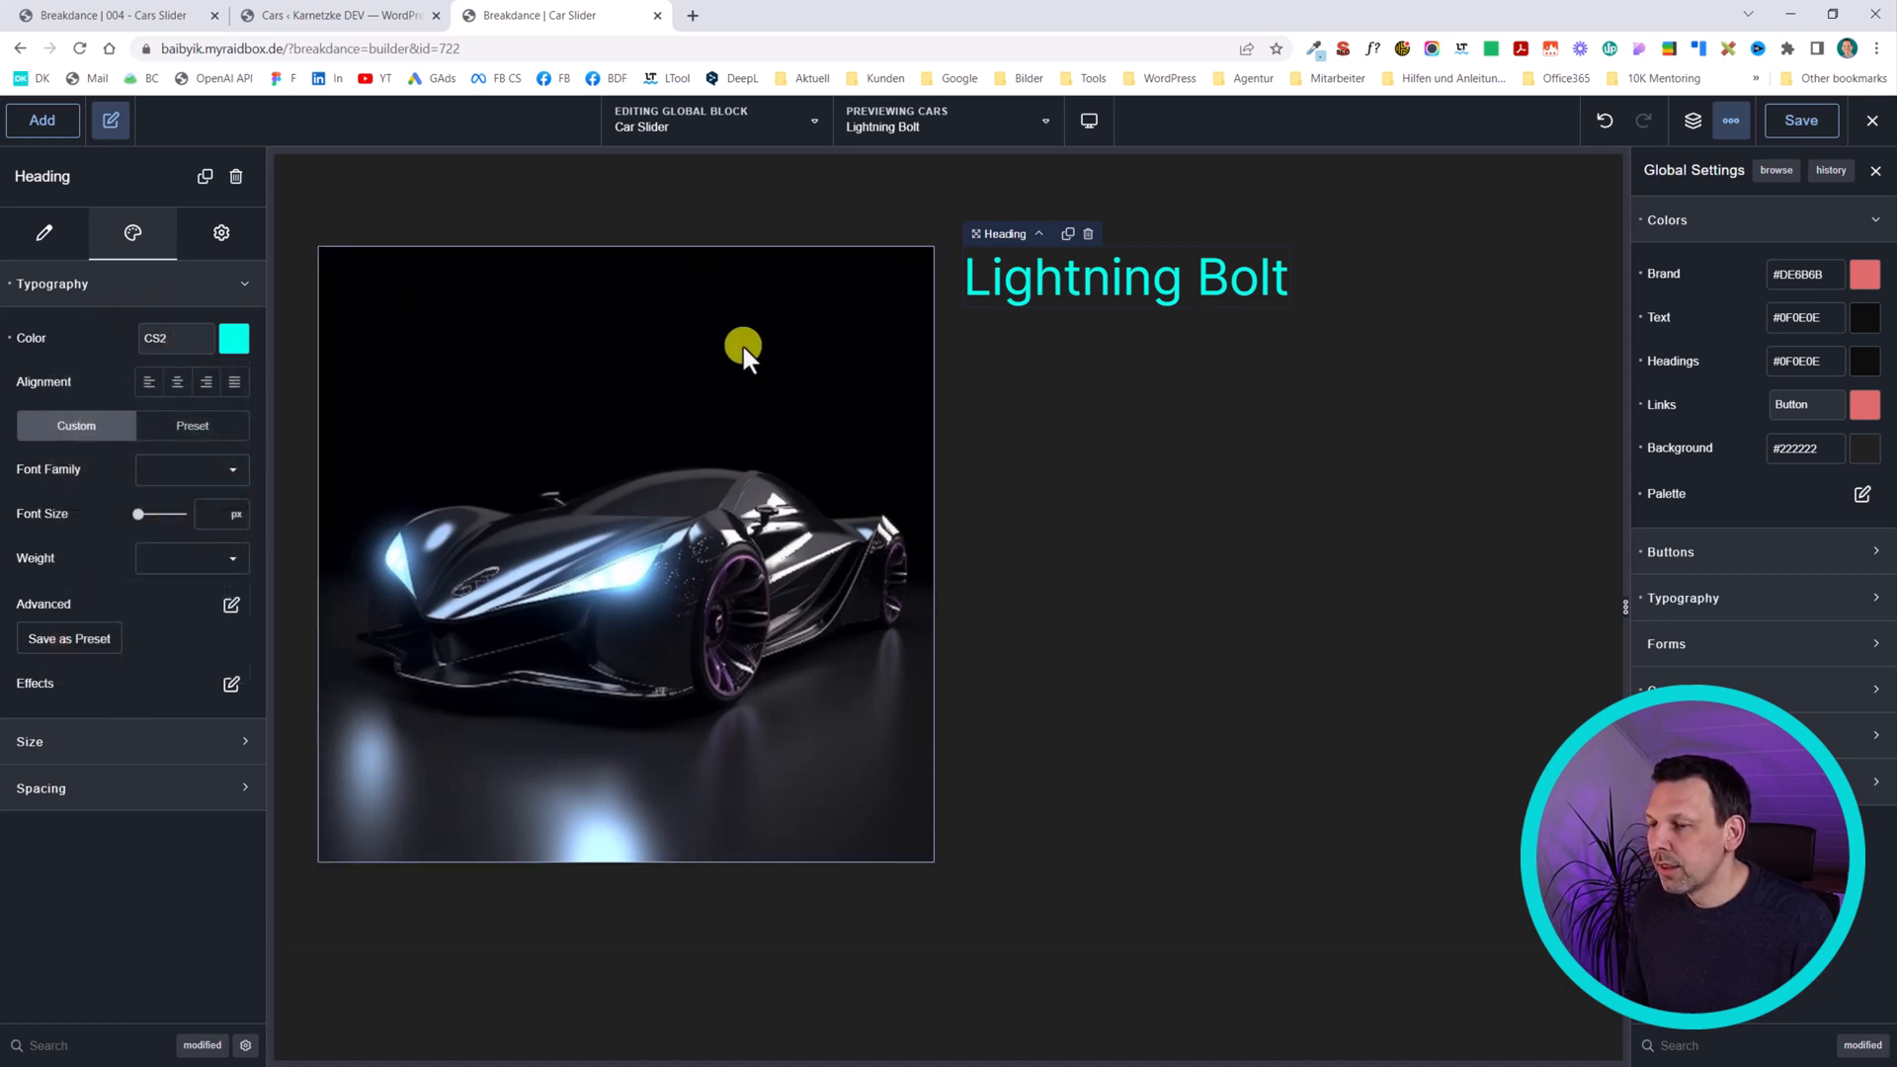
# - Try a font weight of 600 on the heading, then settle on 500
pyautogui.click(183, 559)
pyautogui.click(178, 754)
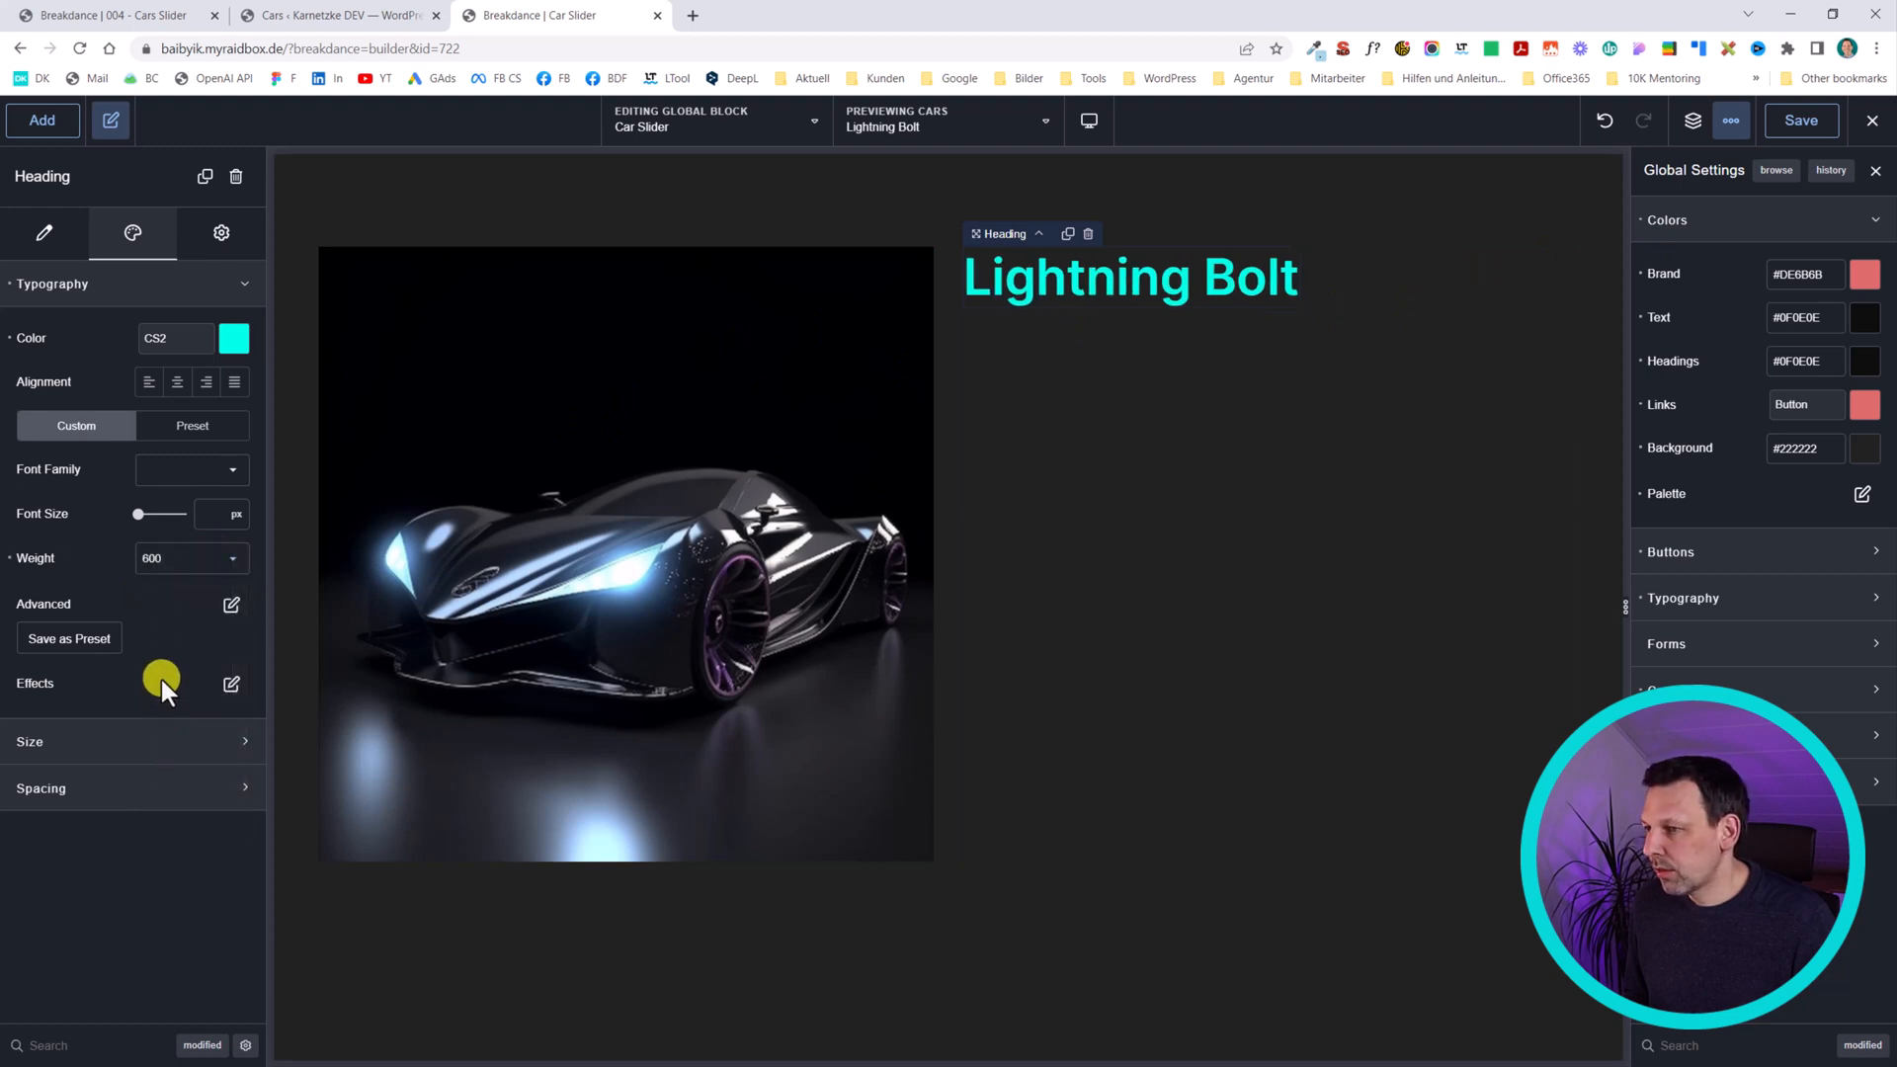
pyautogui.click(181, 565)
pyautogui.click(169, 715)
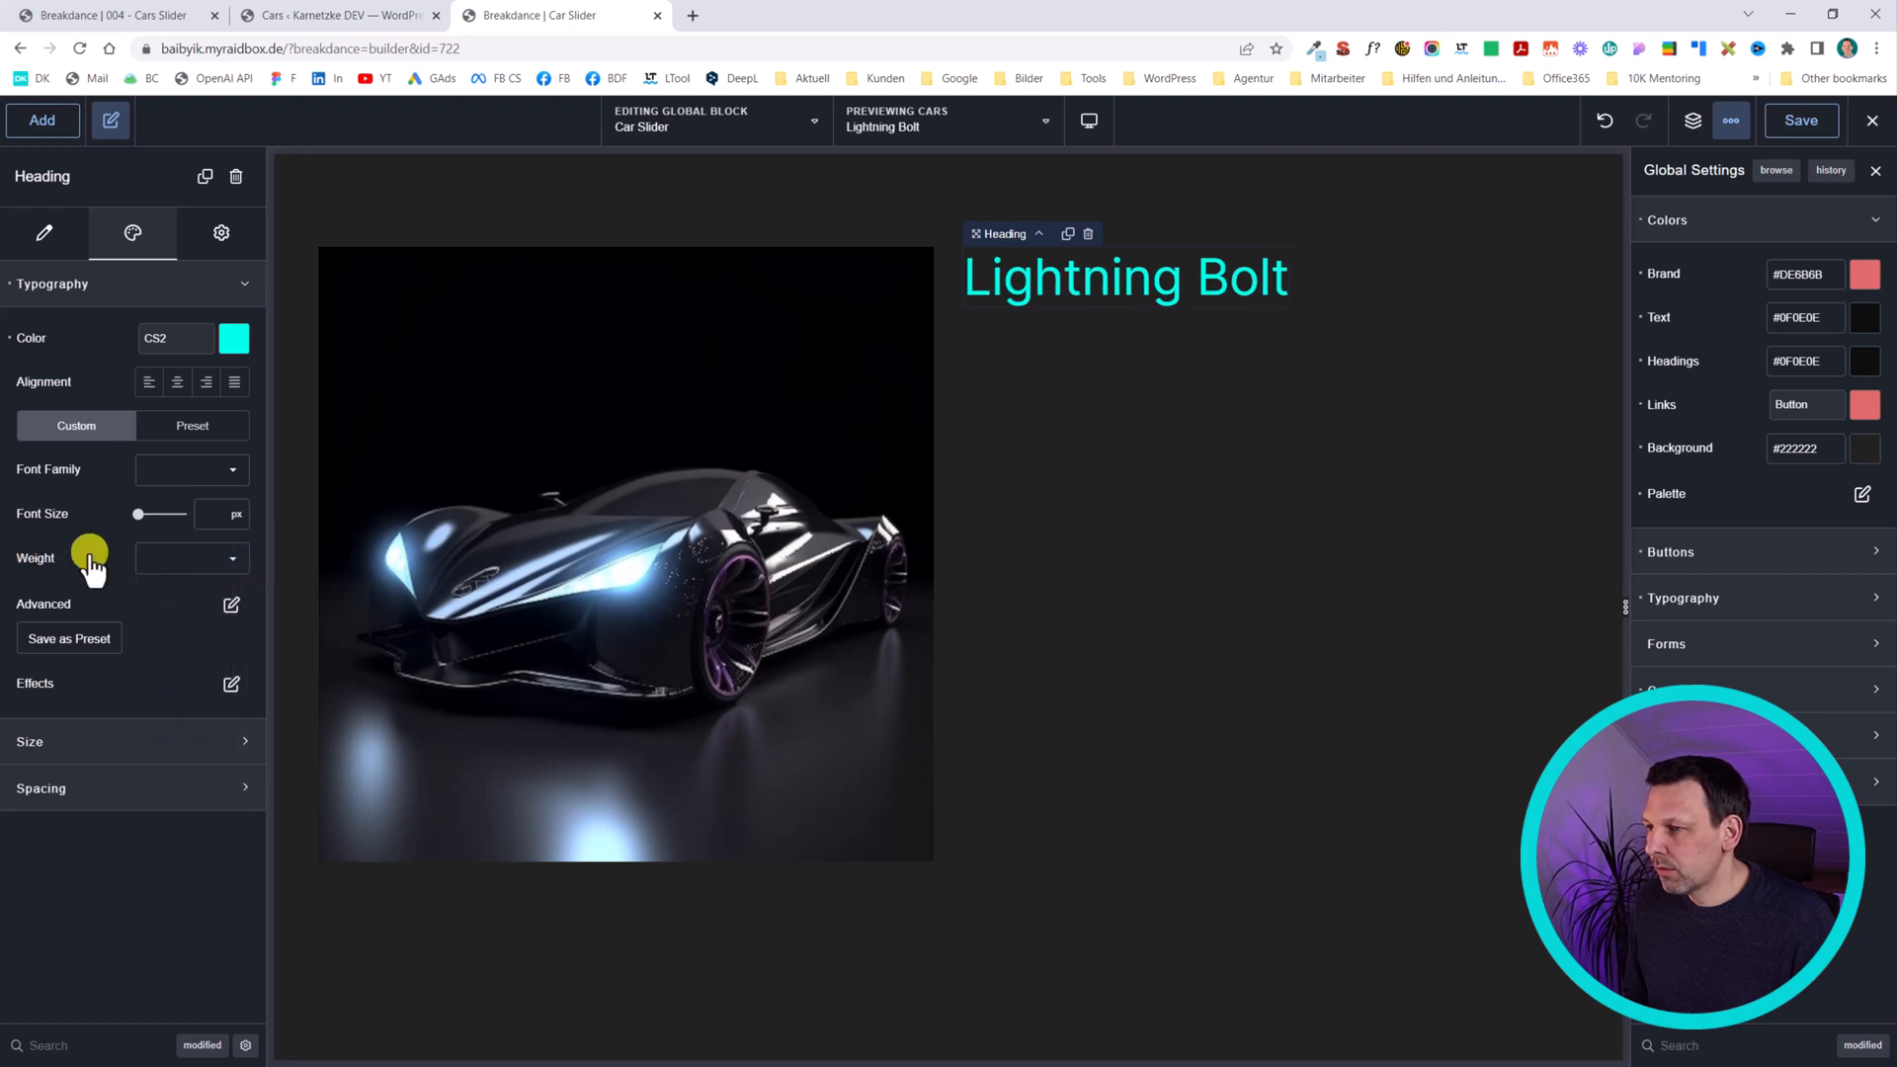
pyautogui.click(163, 556)
pyautogui.click(168, 715)
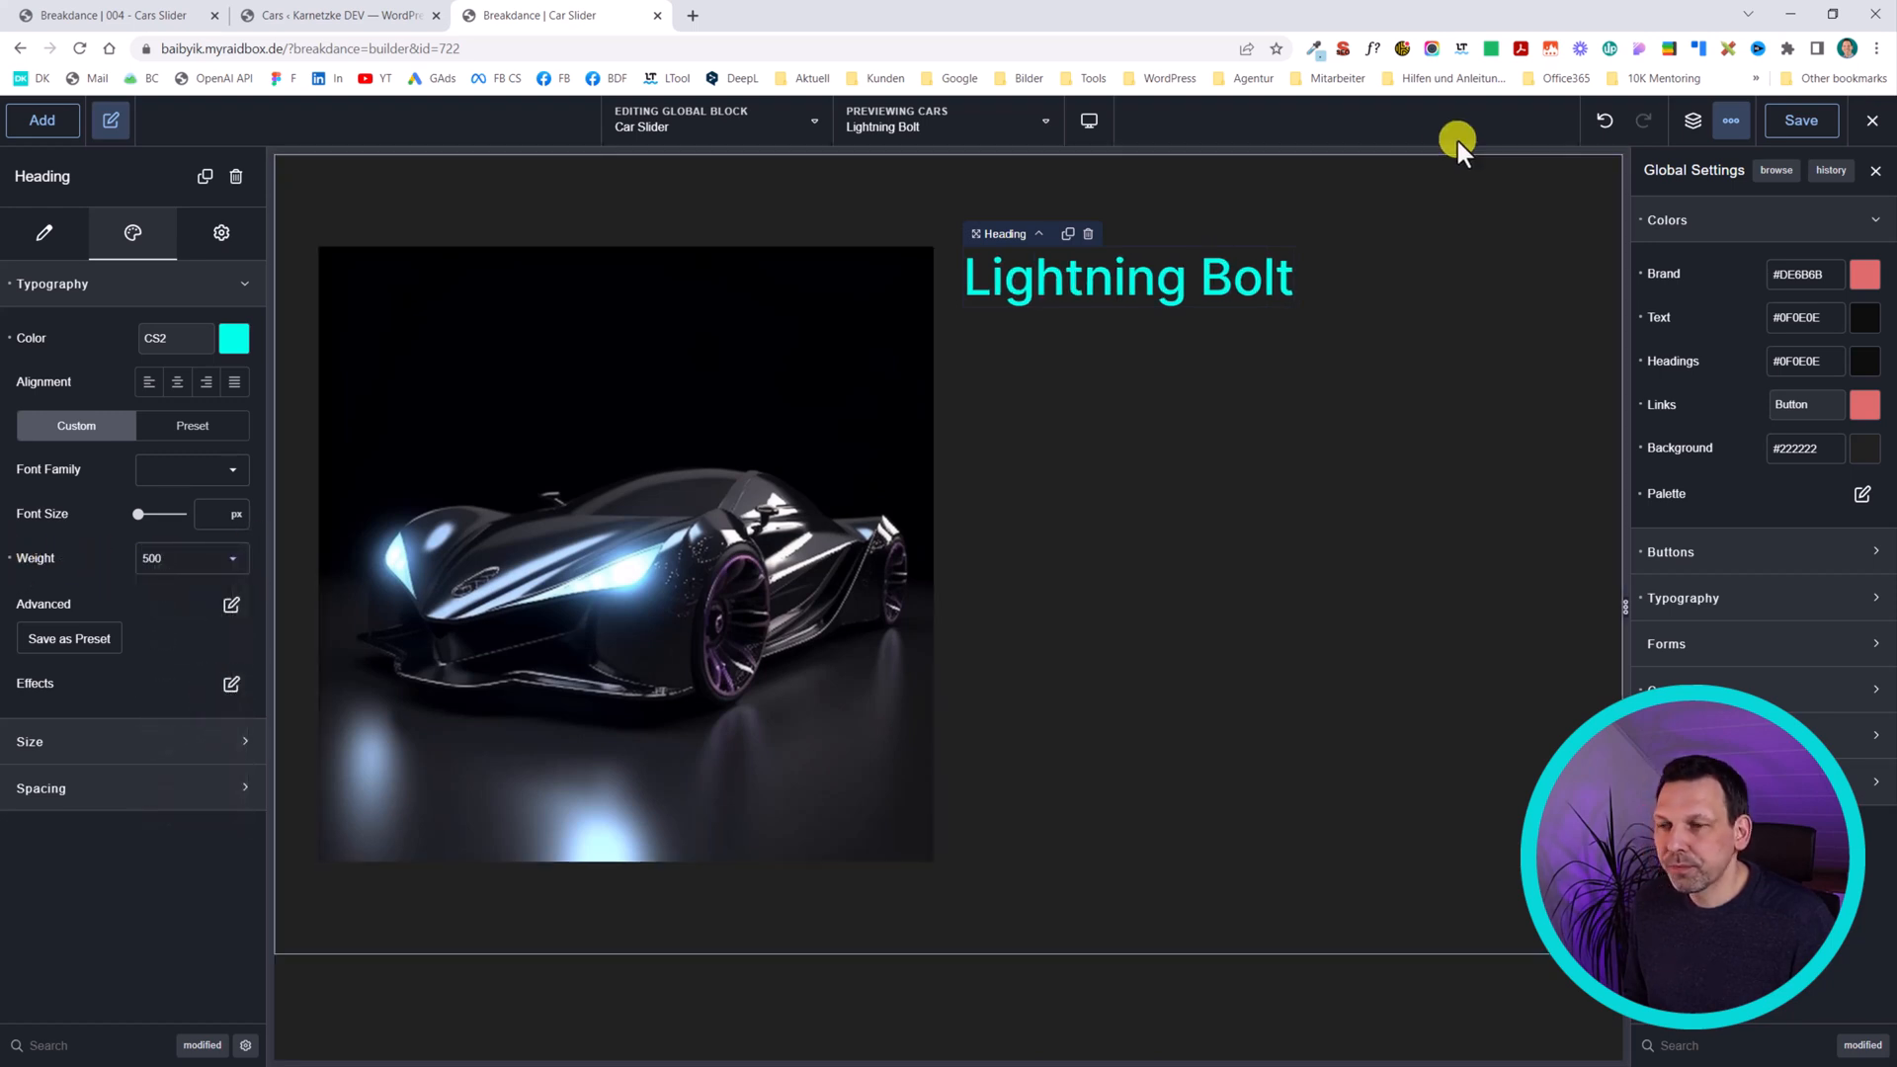
# - Add a Div below the heading in the second column and nest another Div inside it
pyautogui.click(1383, 277)
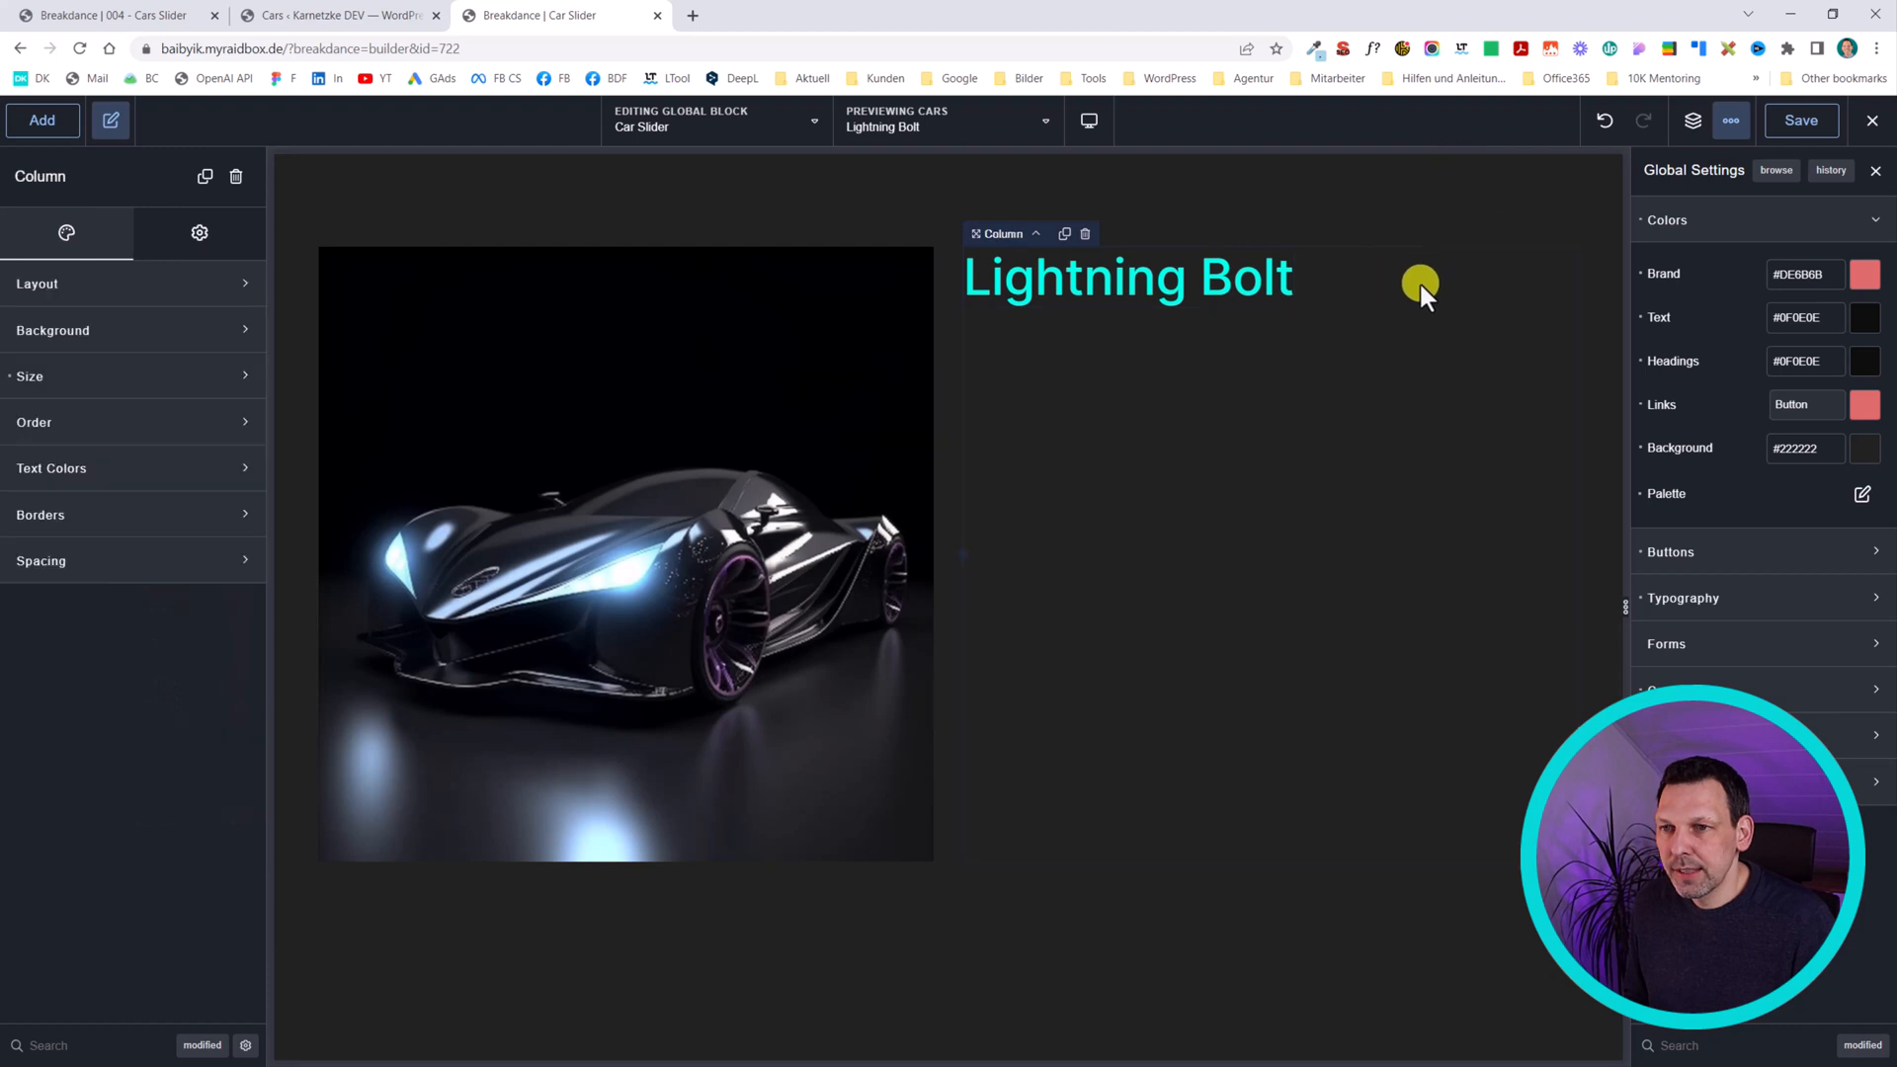
pyautogui.click(1692, 119)
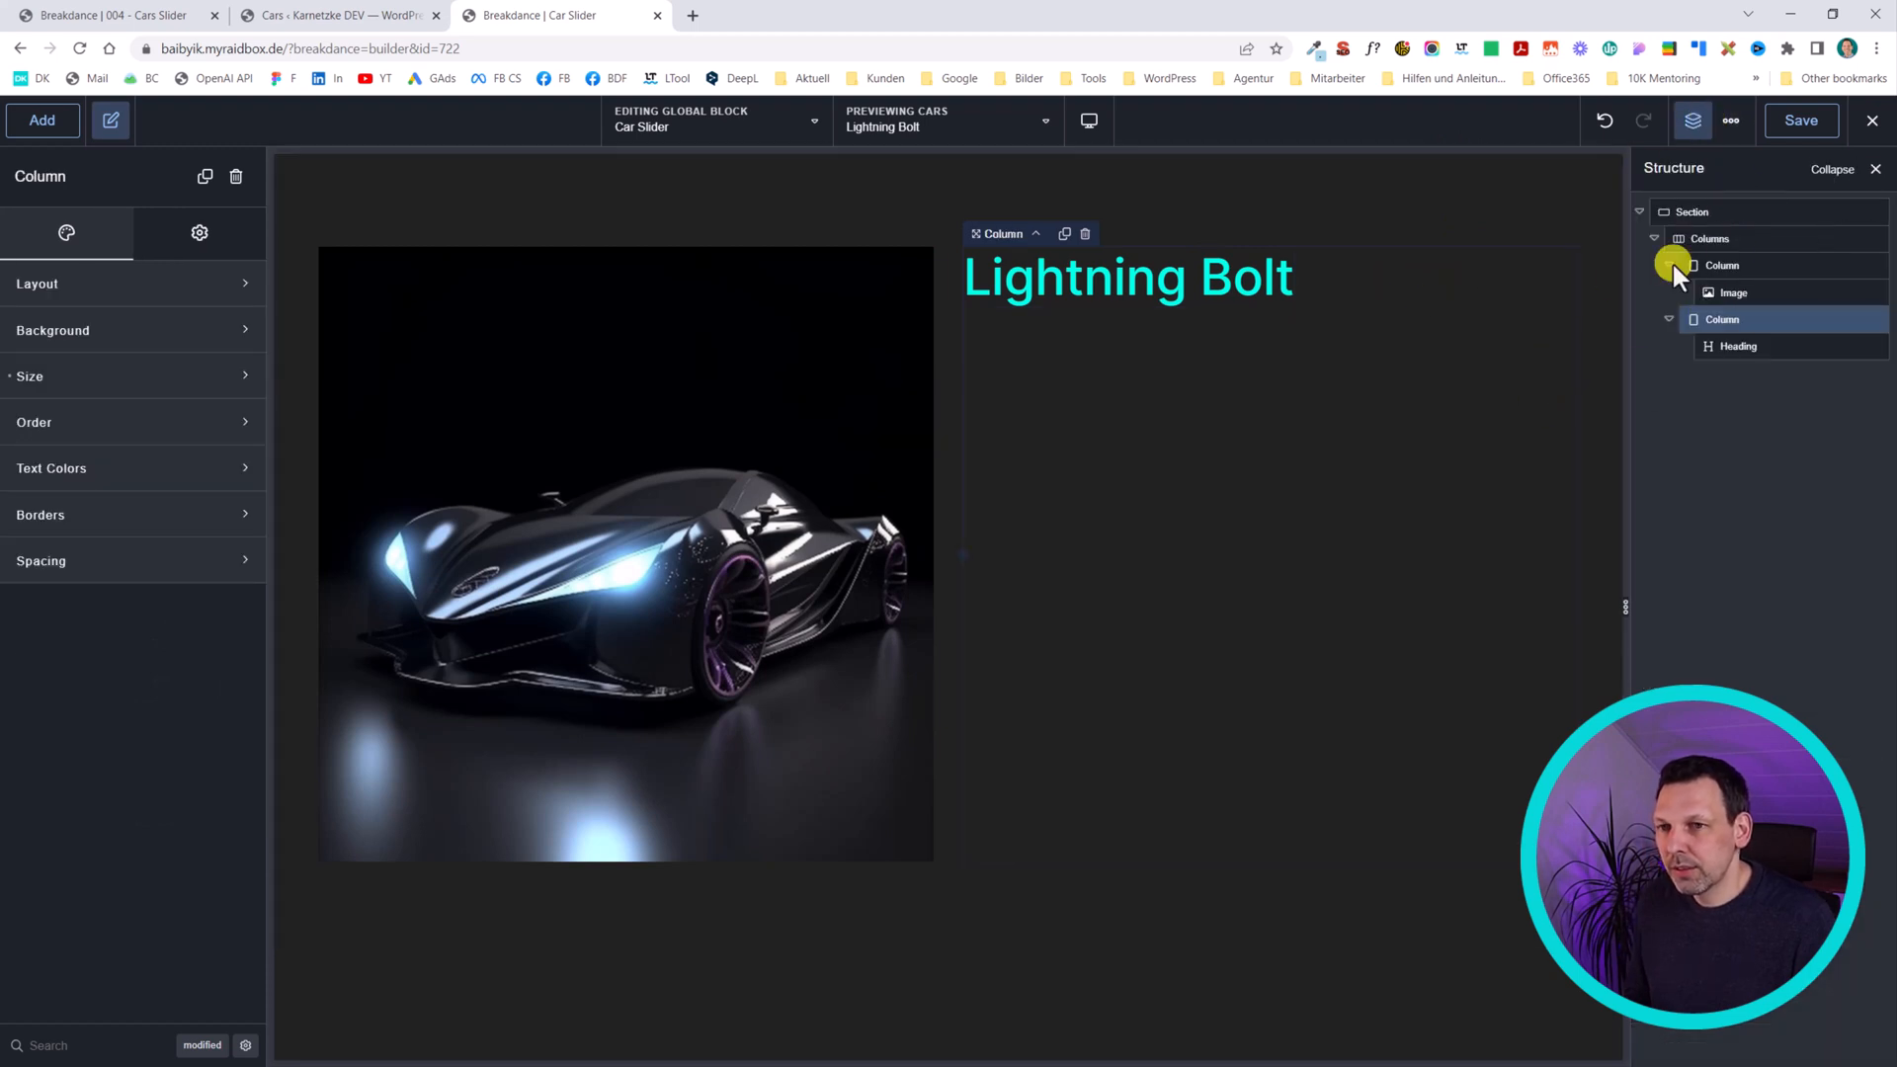
pyautogui.write('a')
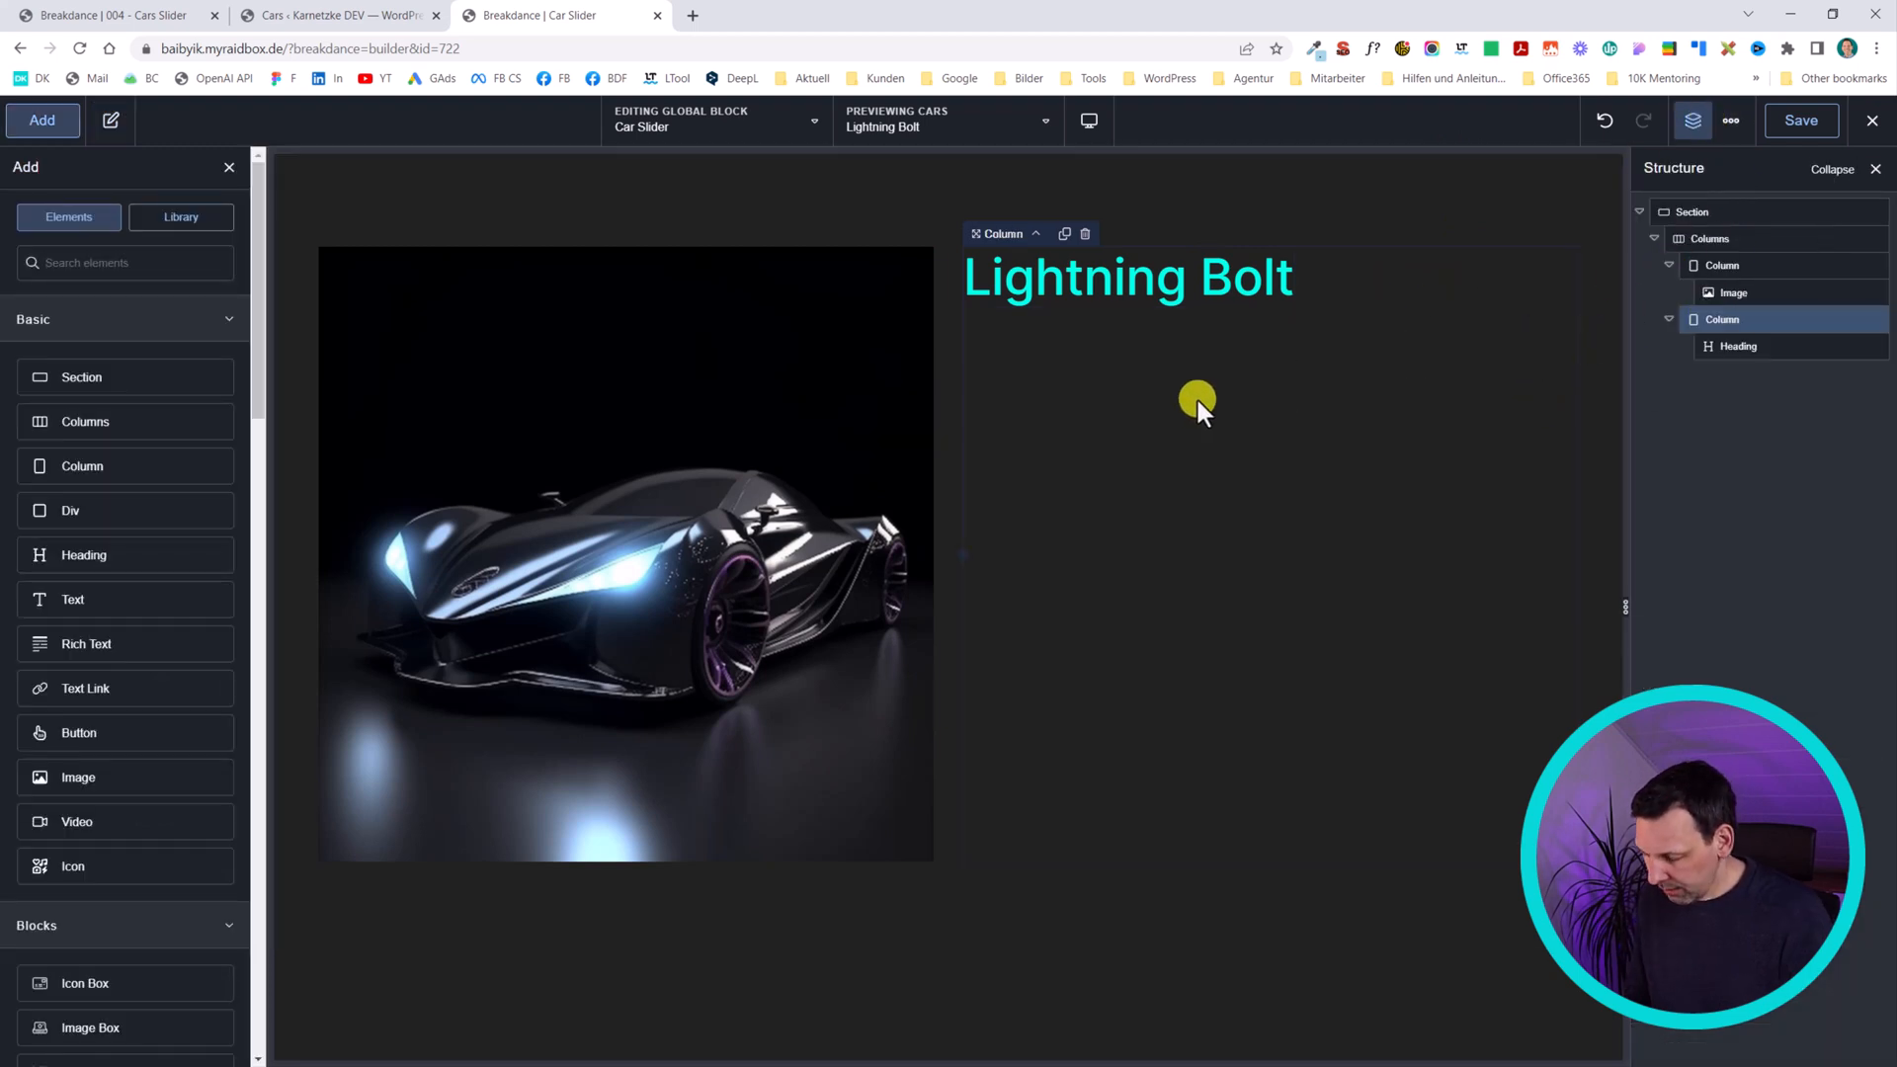
pyautogui.write('div')
pyautogui.press('Return')
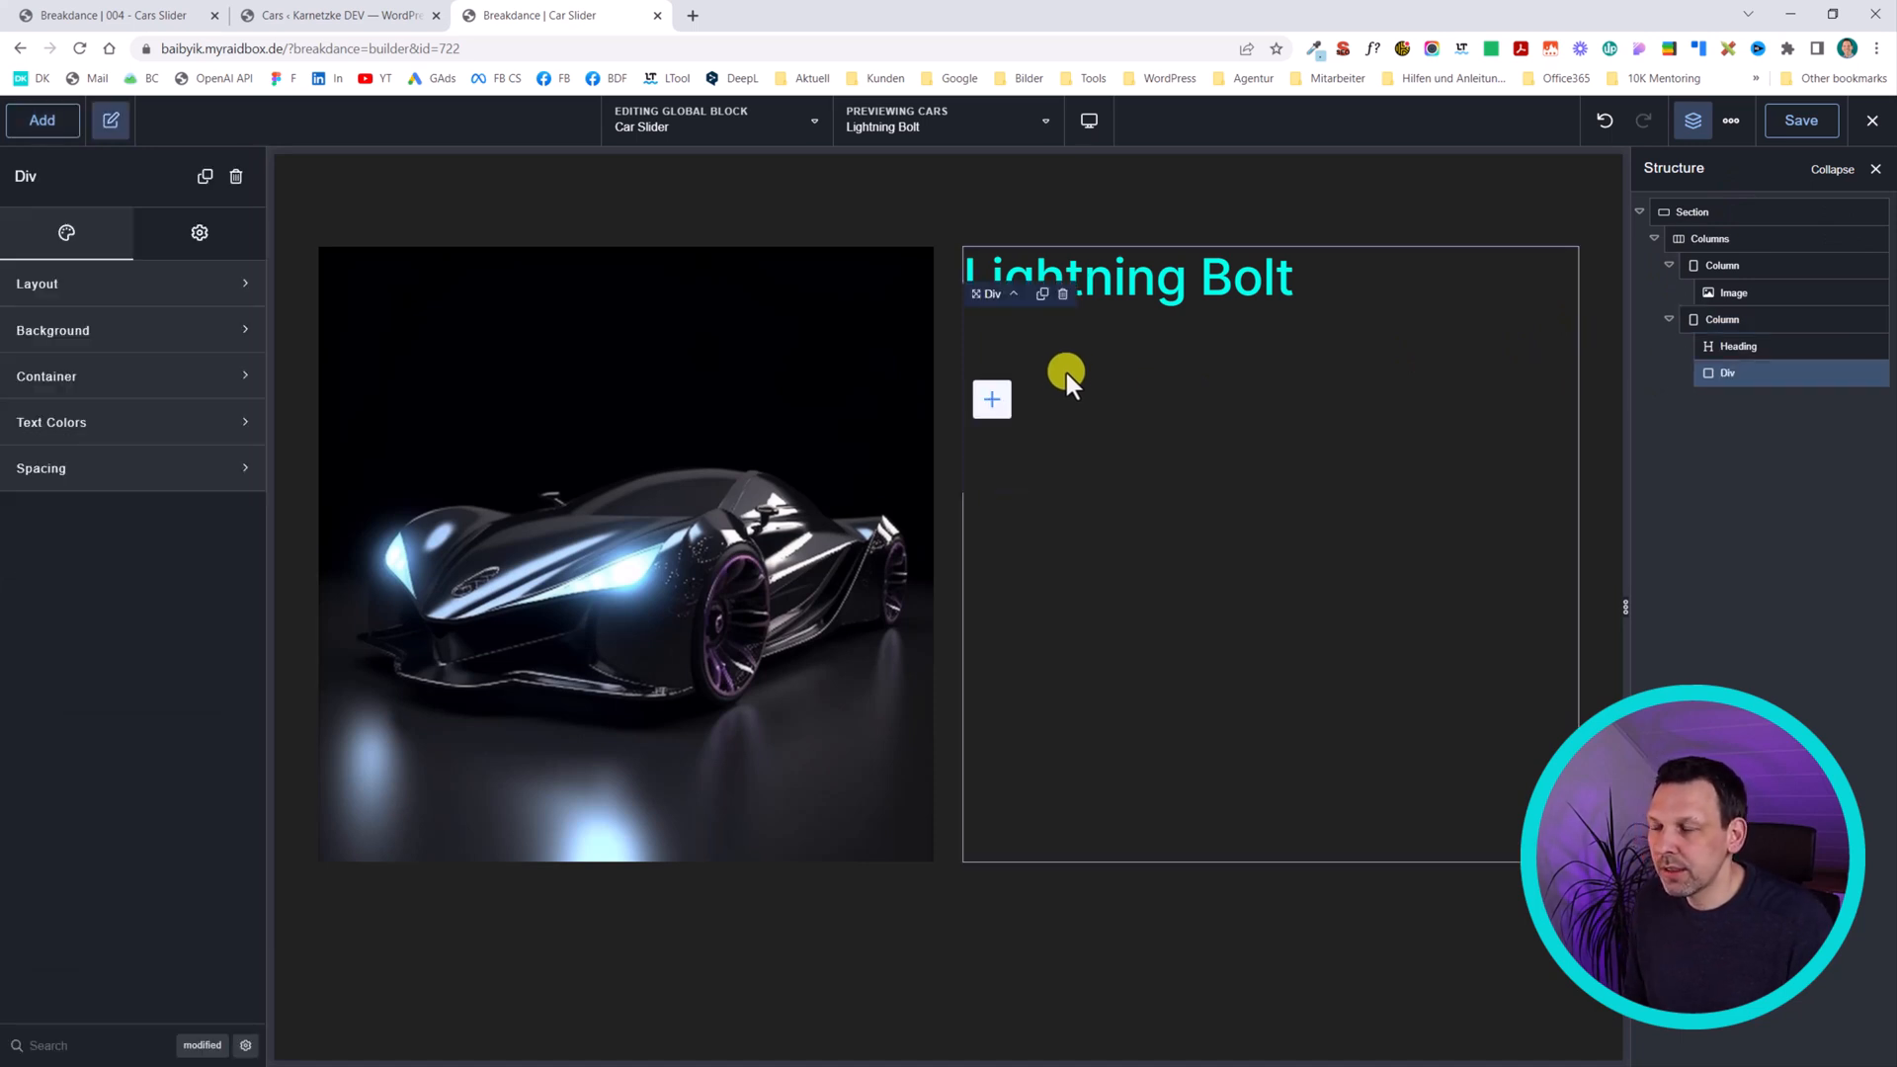
pyautogui.write('adiv')
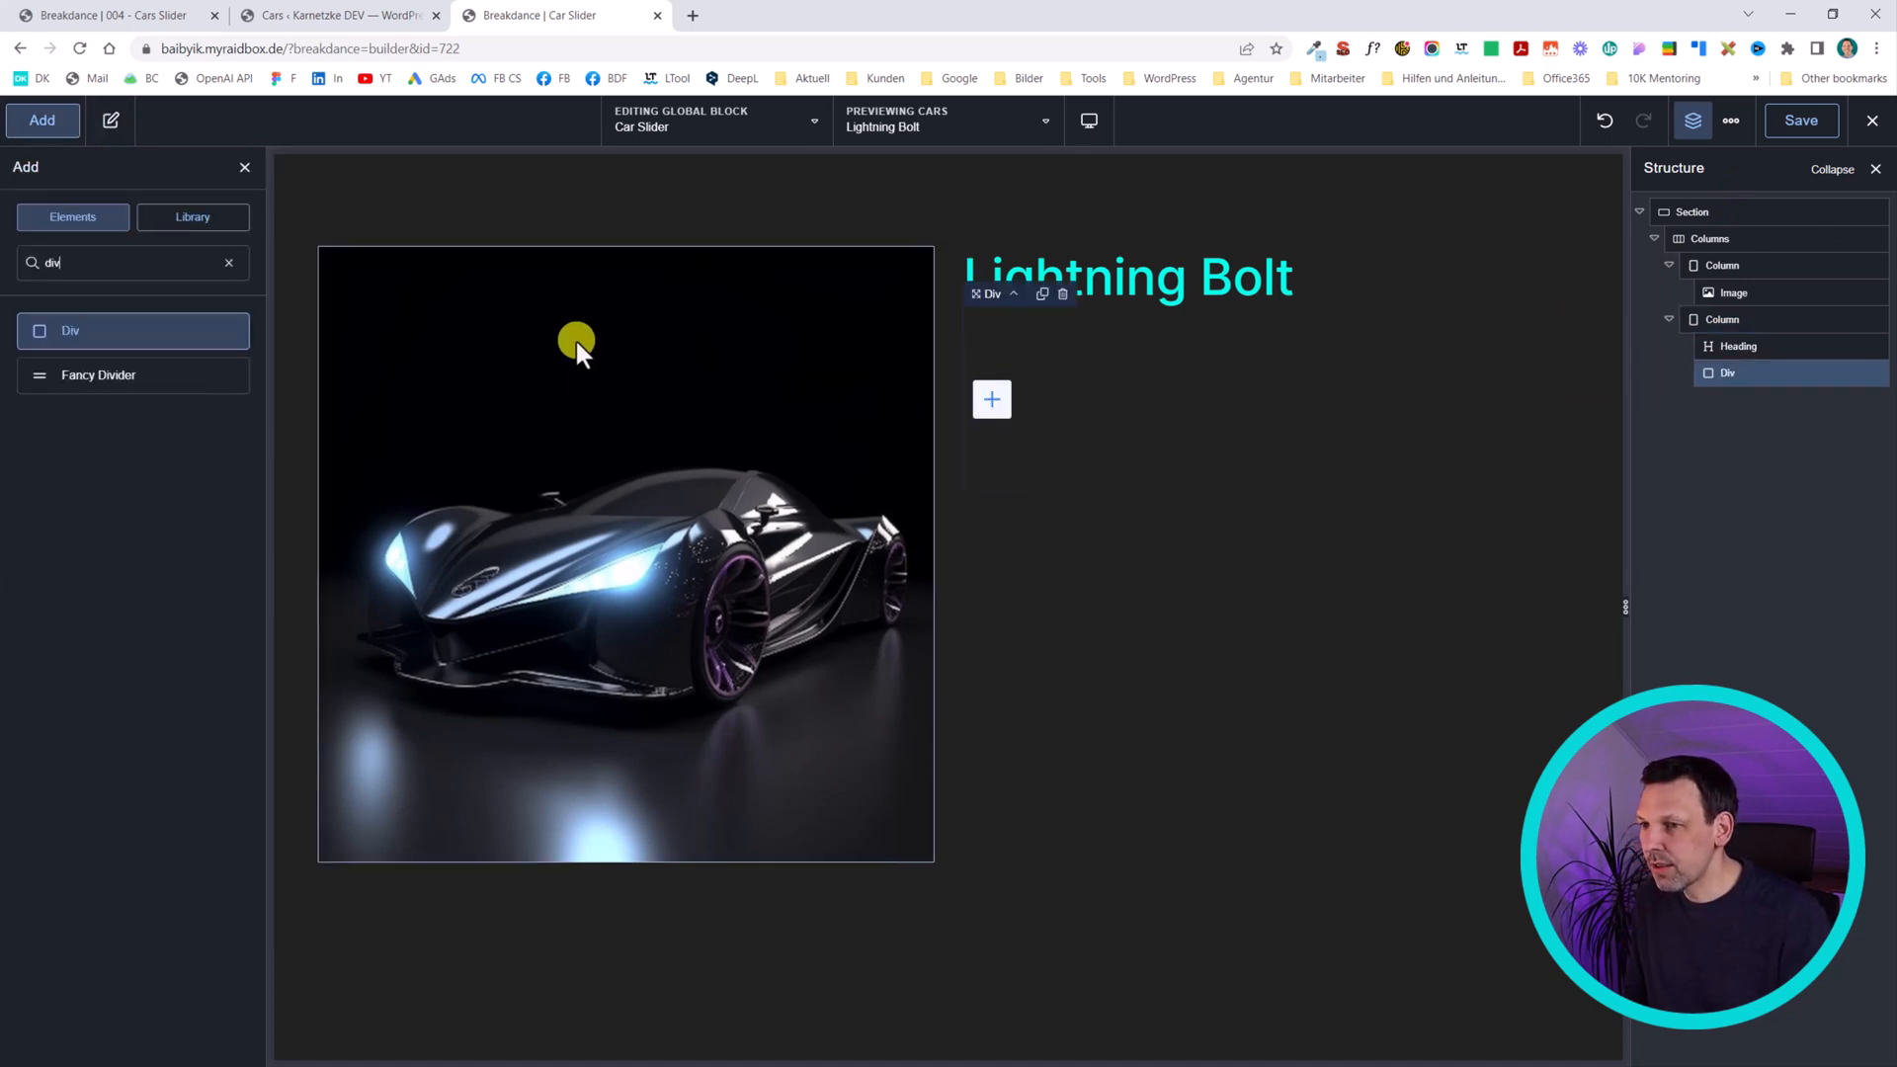
pyautogui.press('Return')
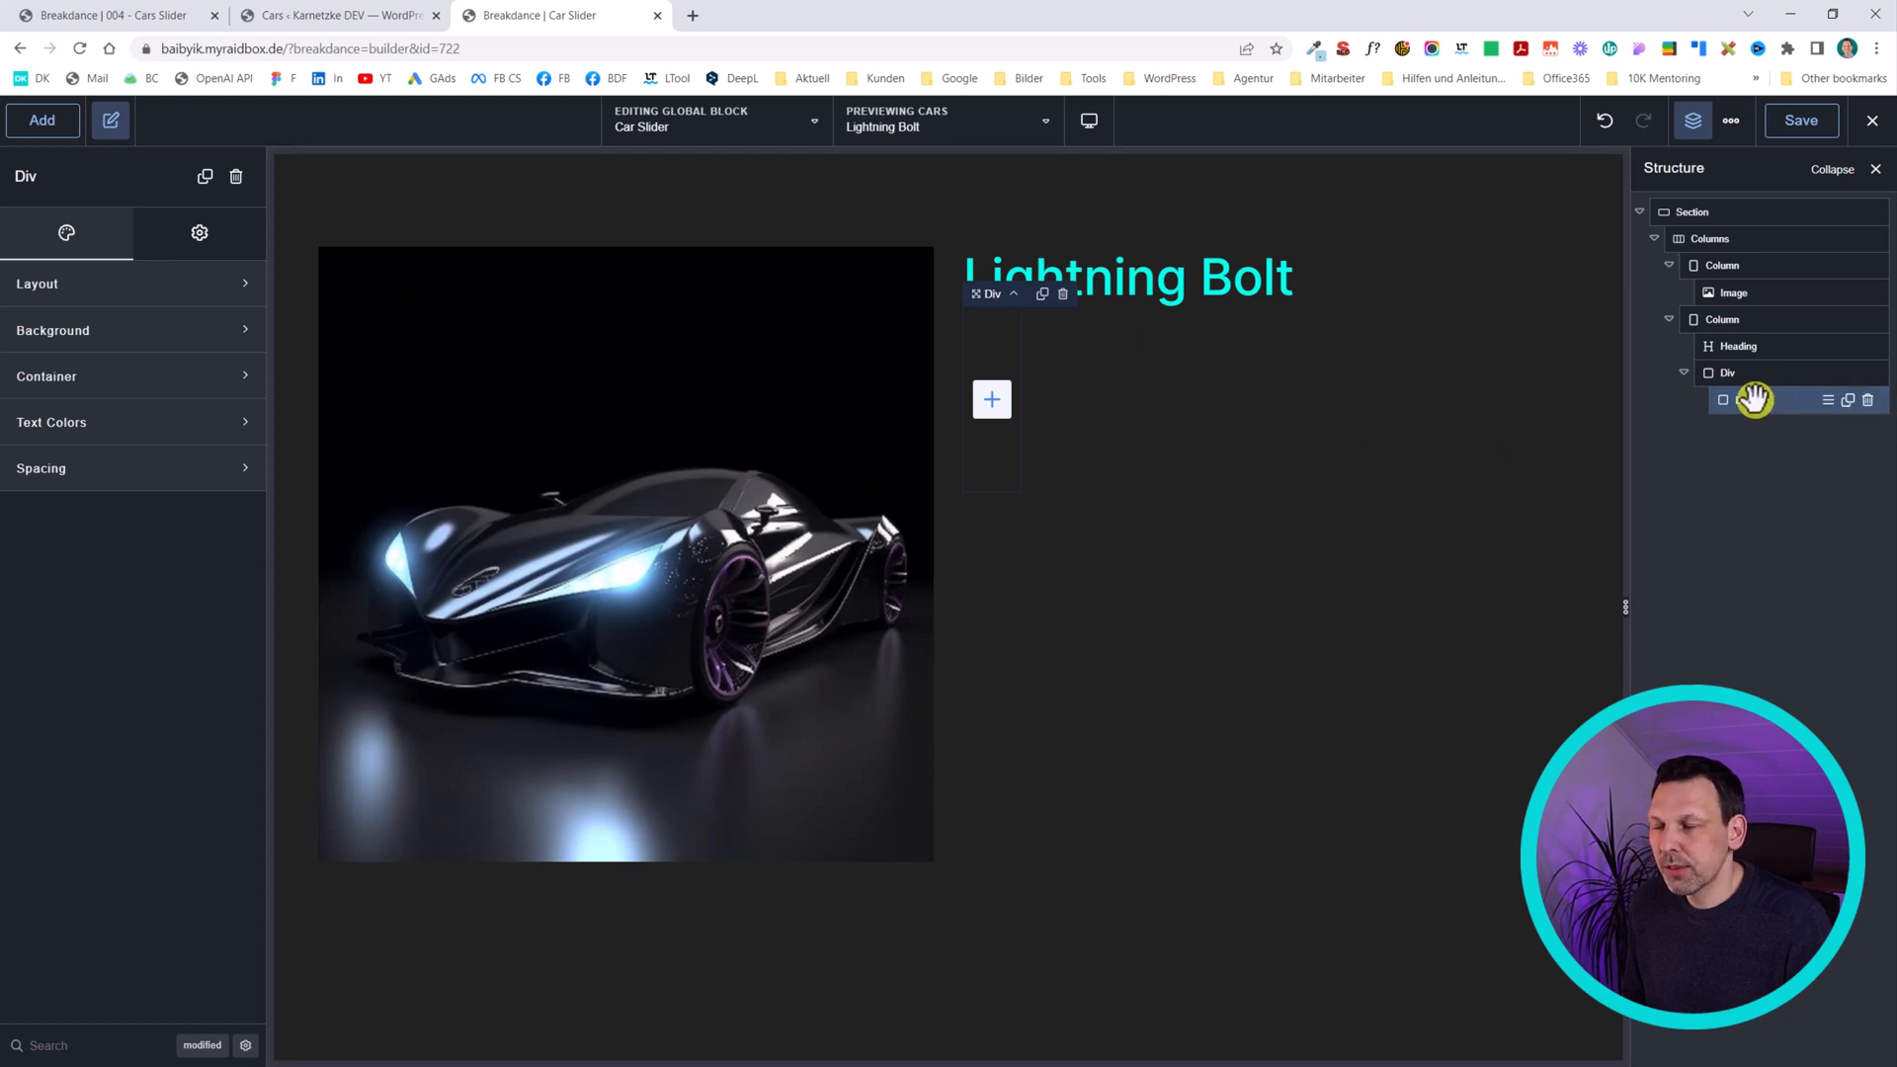
# - Add a Text element inside the inner Div
pyautogui.press('a')
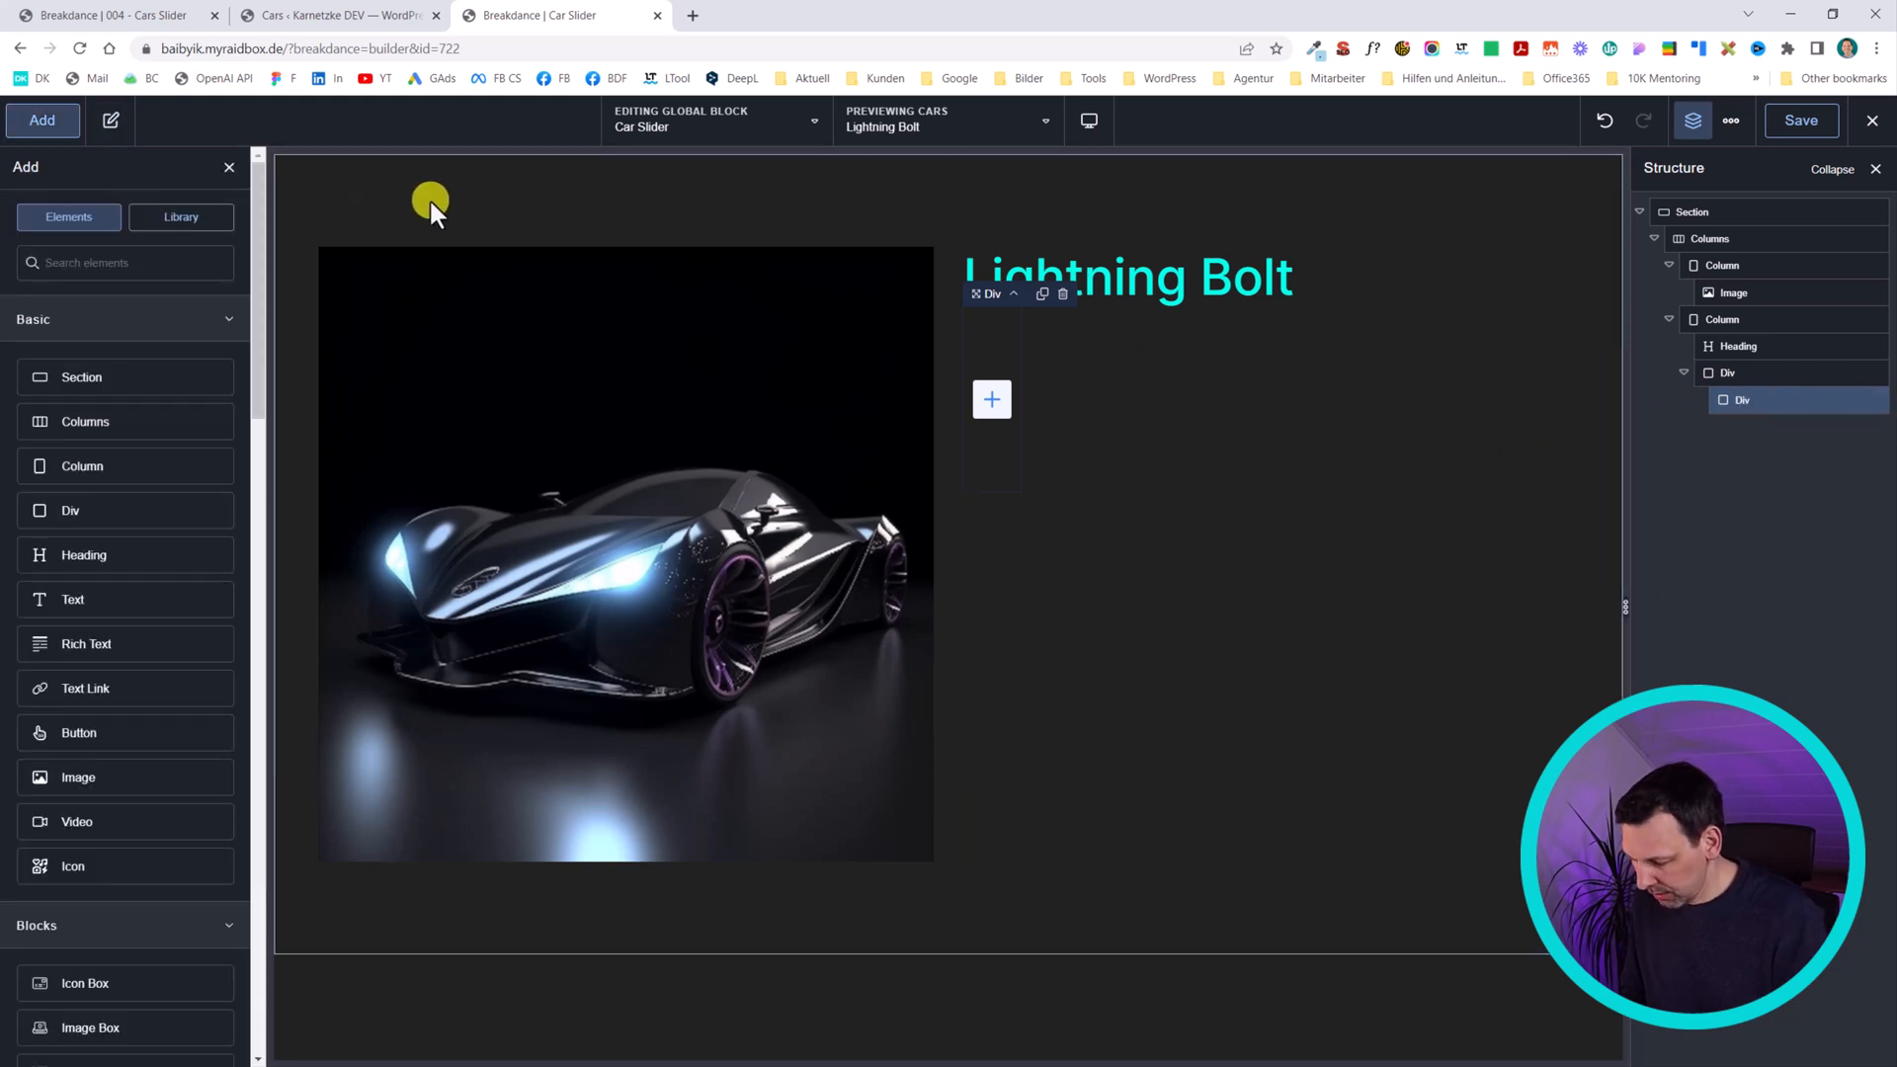
pyautogui.write('text')
pyautogui.press('Return')
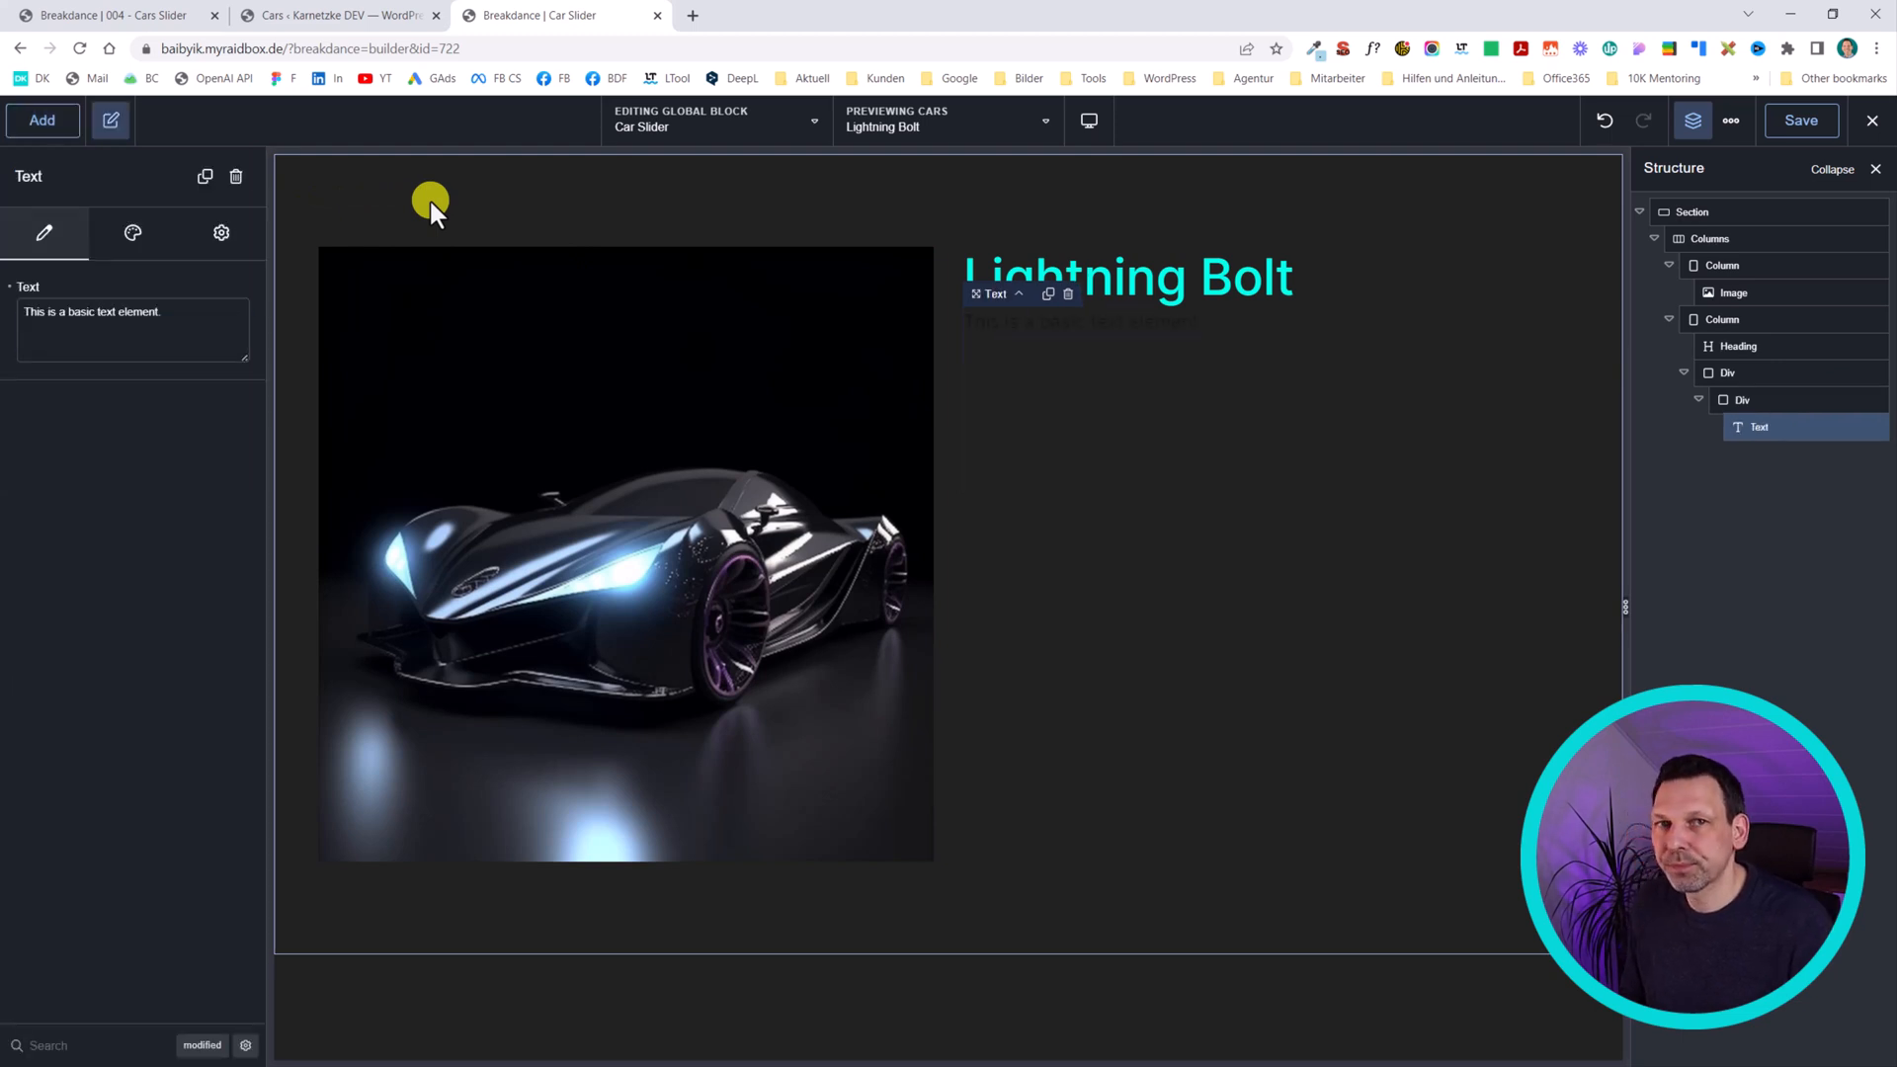
# - Set the Text element's typography color to white #FFFFFFFF
pyautogui.click(128, 232)
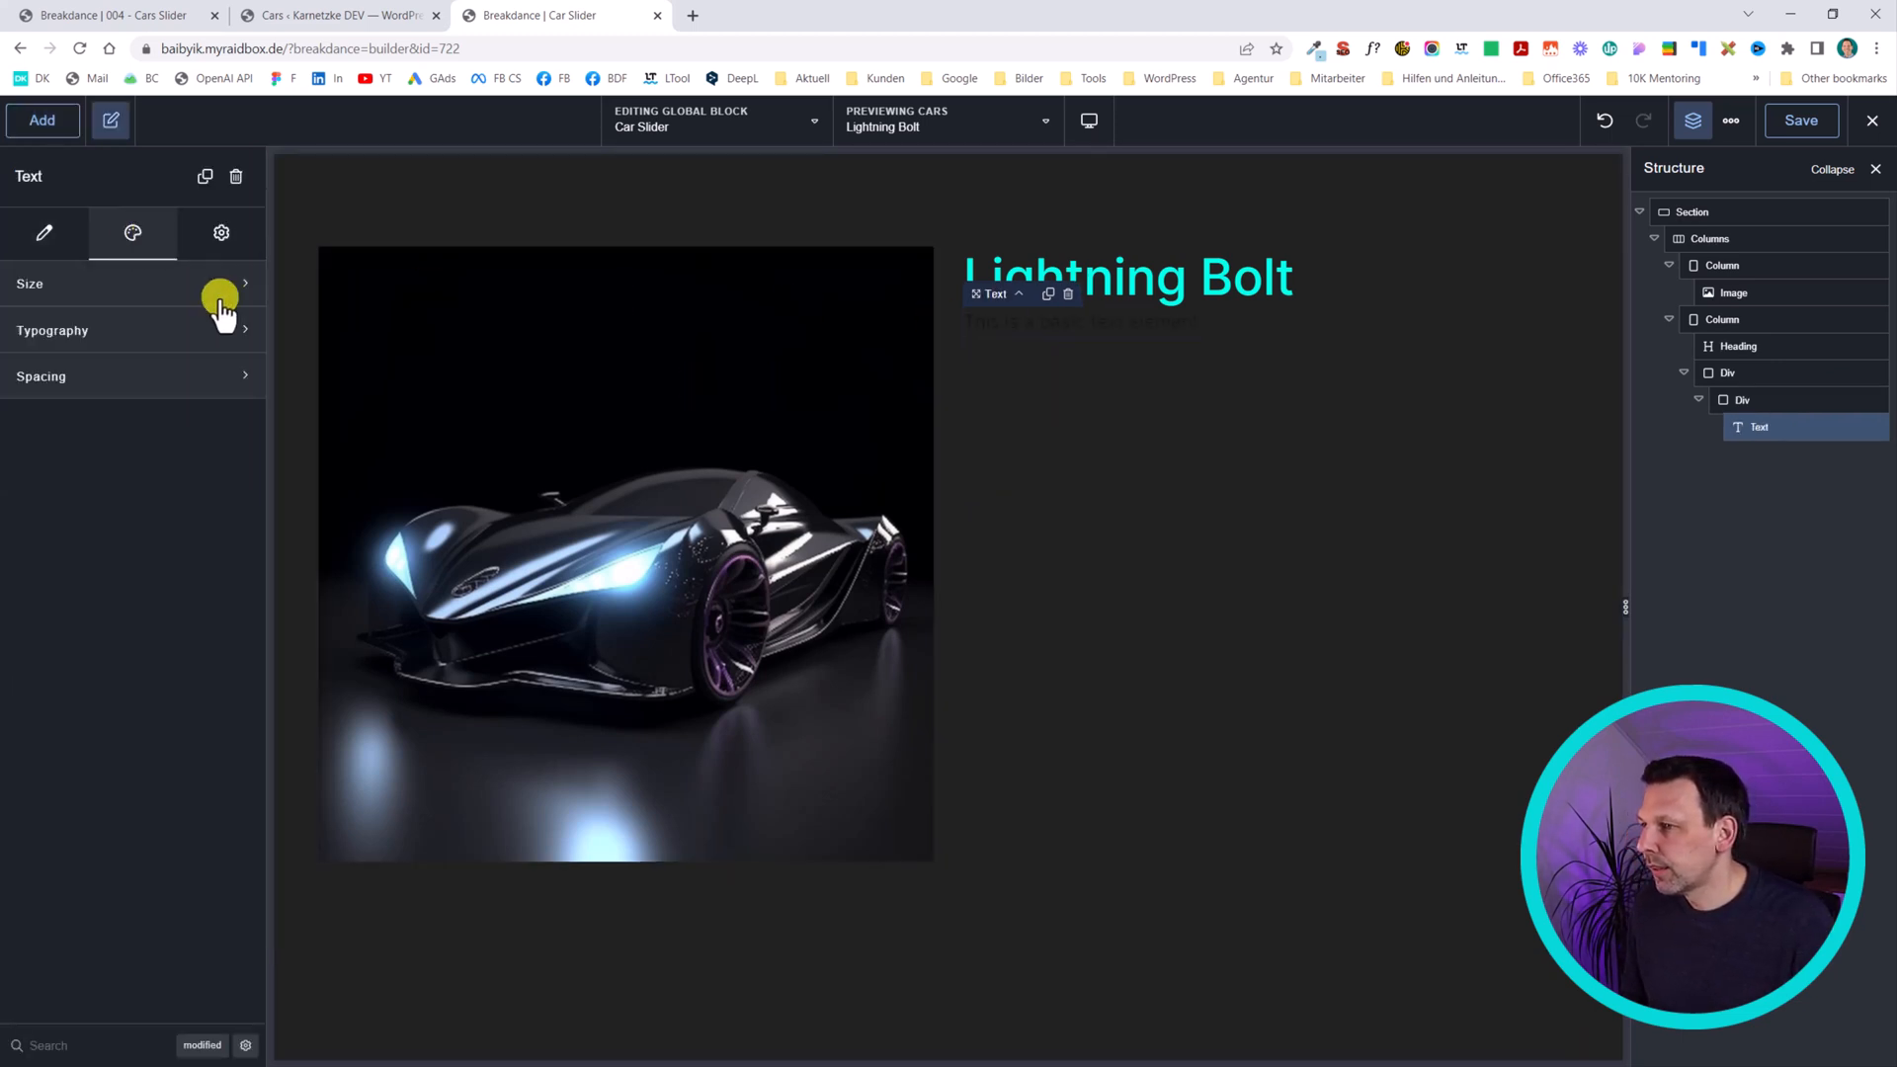
pyautogui.click(219, 292)
pyautogui.click(152, 397)
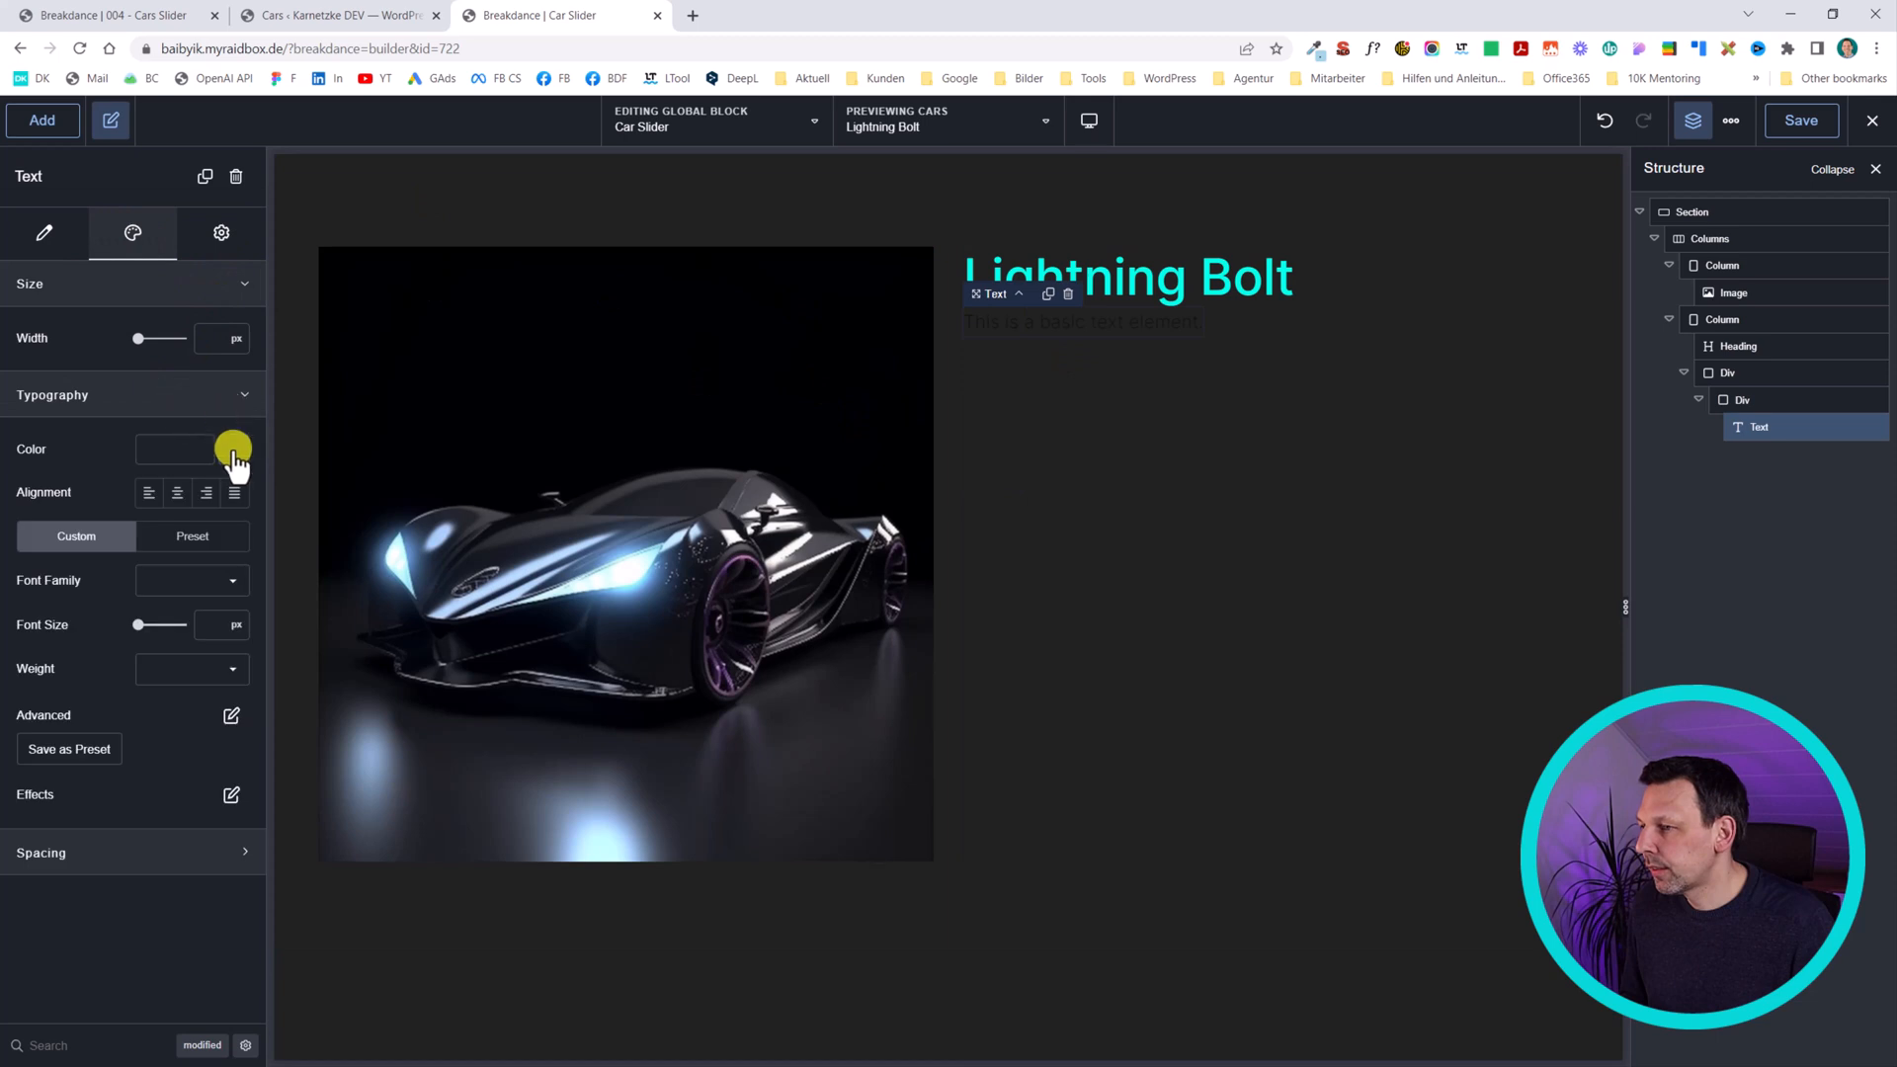
pyautogui.click(234, 451)
pyautogui.moveTo(32, 487); pyautogui.dragTo(39, 485)
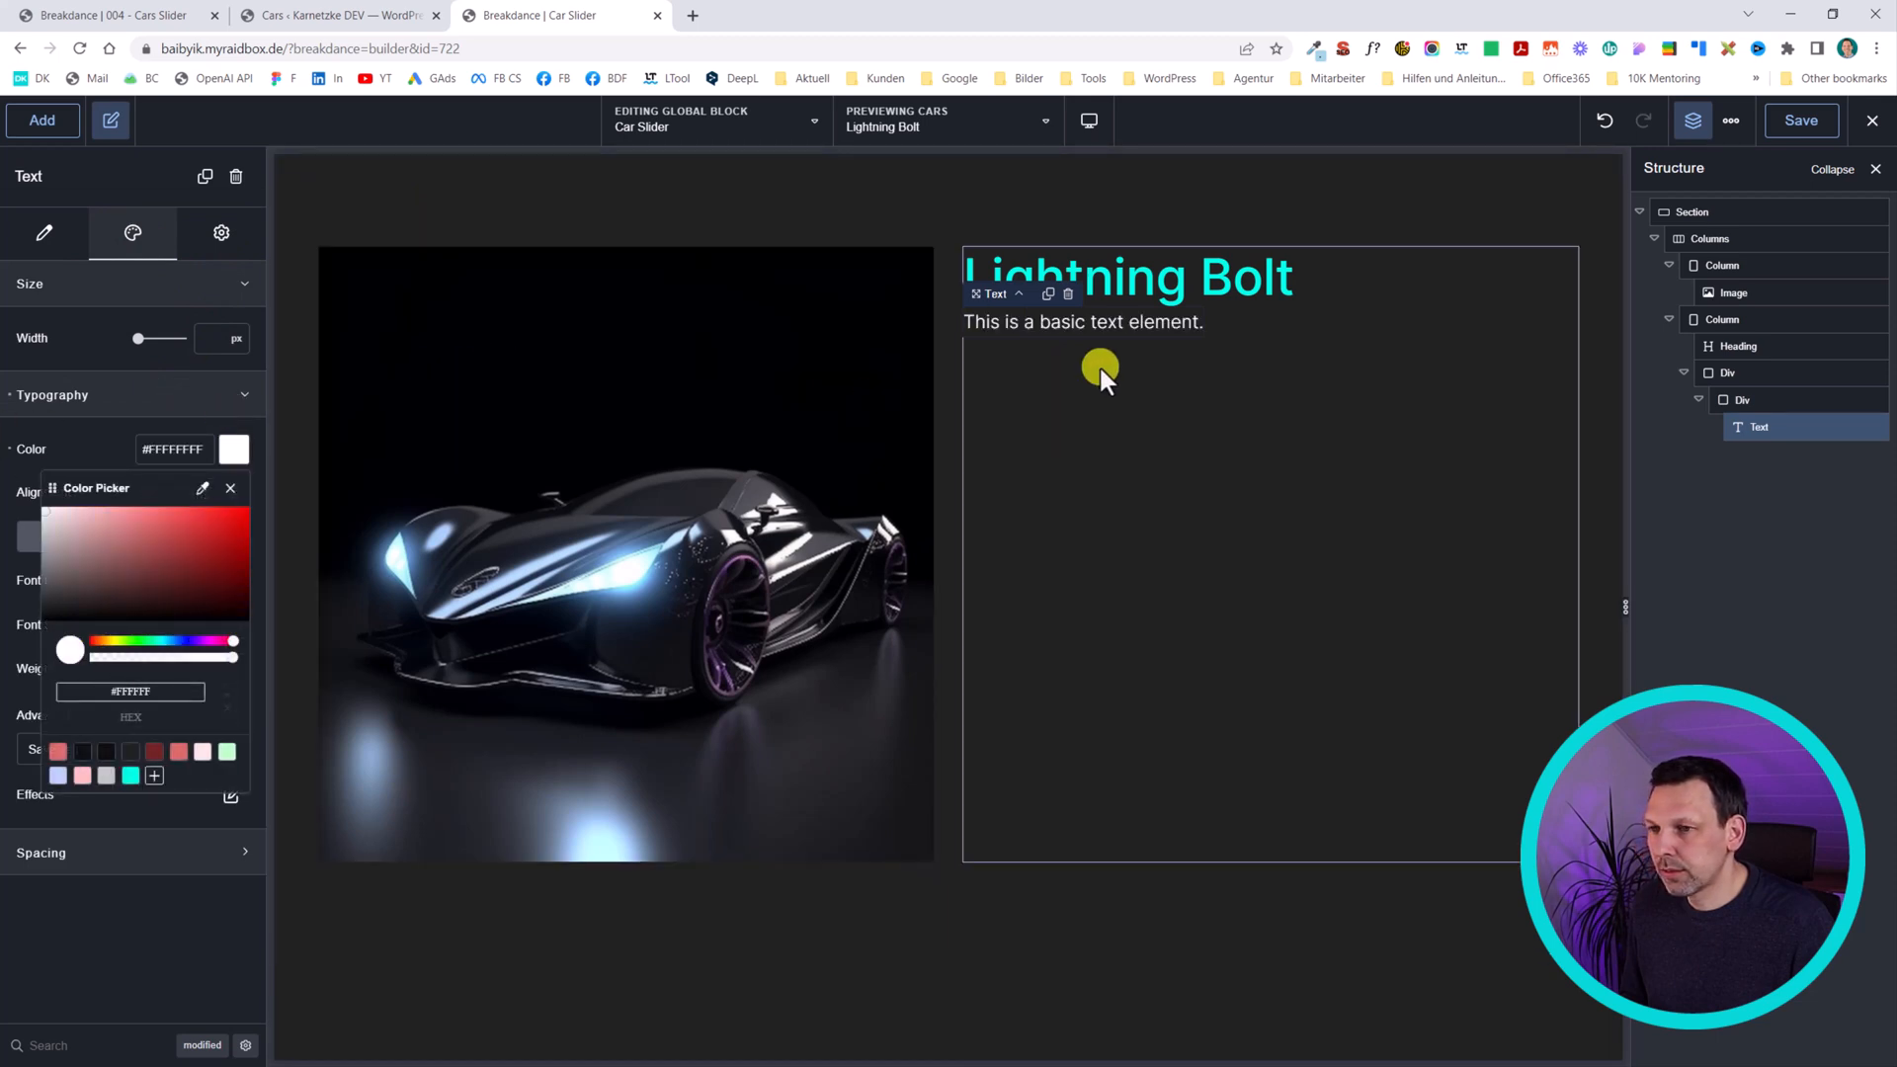
pyautogui.click(94, 458)
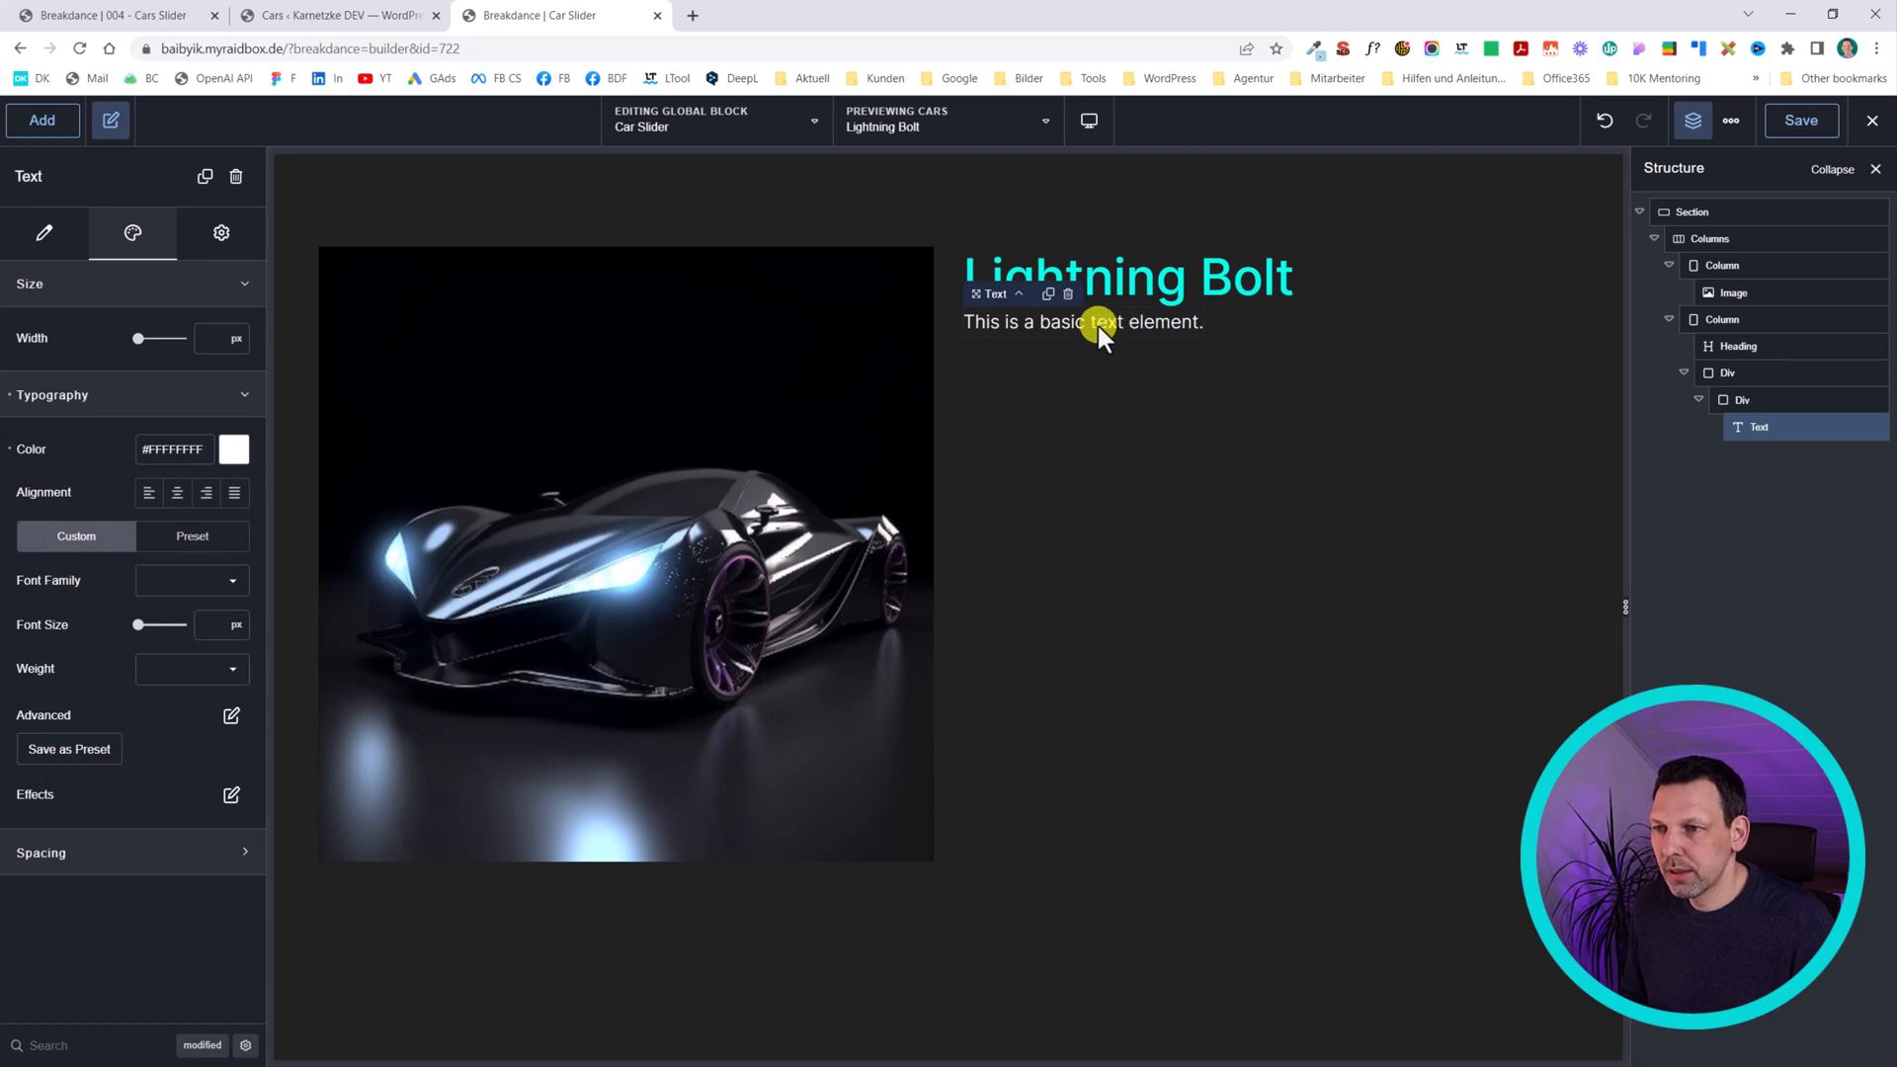
# - Copy the Acceleration field label from the ThunderStrike Z car in WordPress and replace the Text element's content with it
pyautogui.click(42, 234)
pyautogui.click(317, 15)
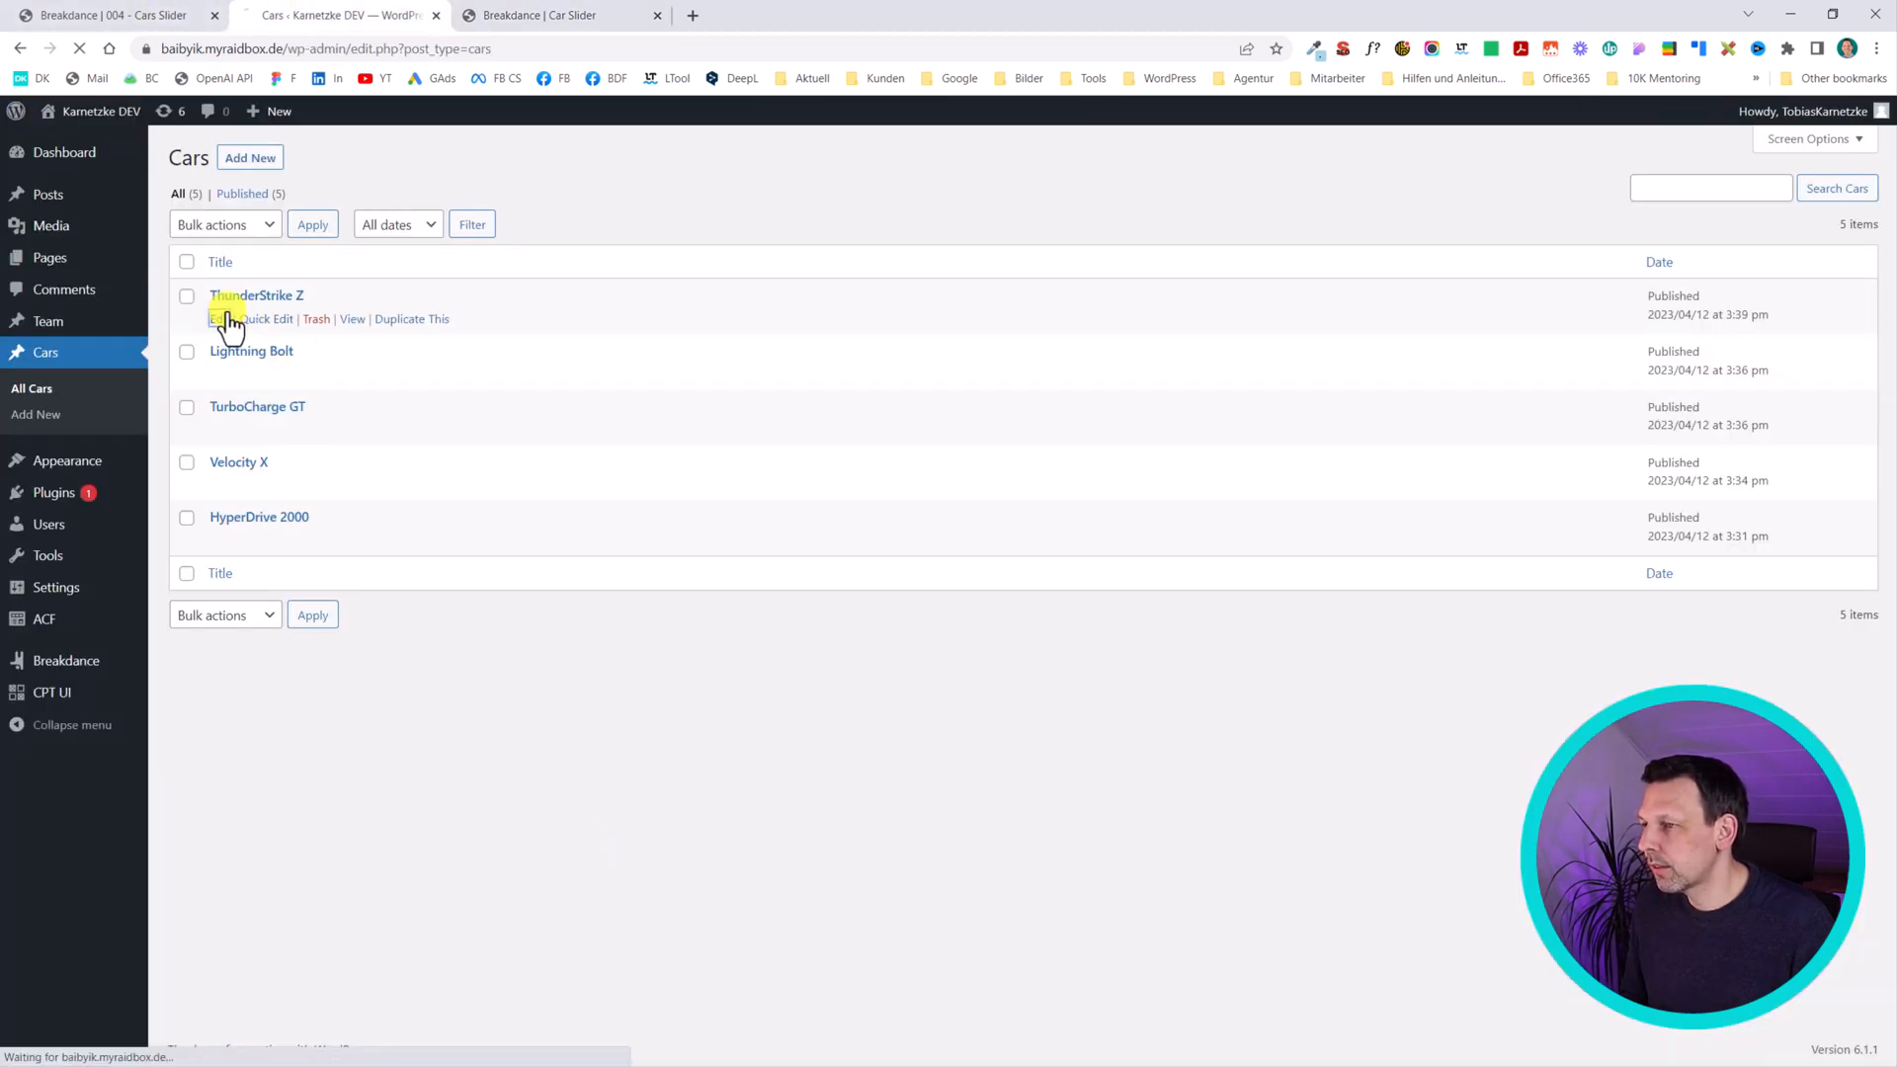
pyautogui.click(221, 317)
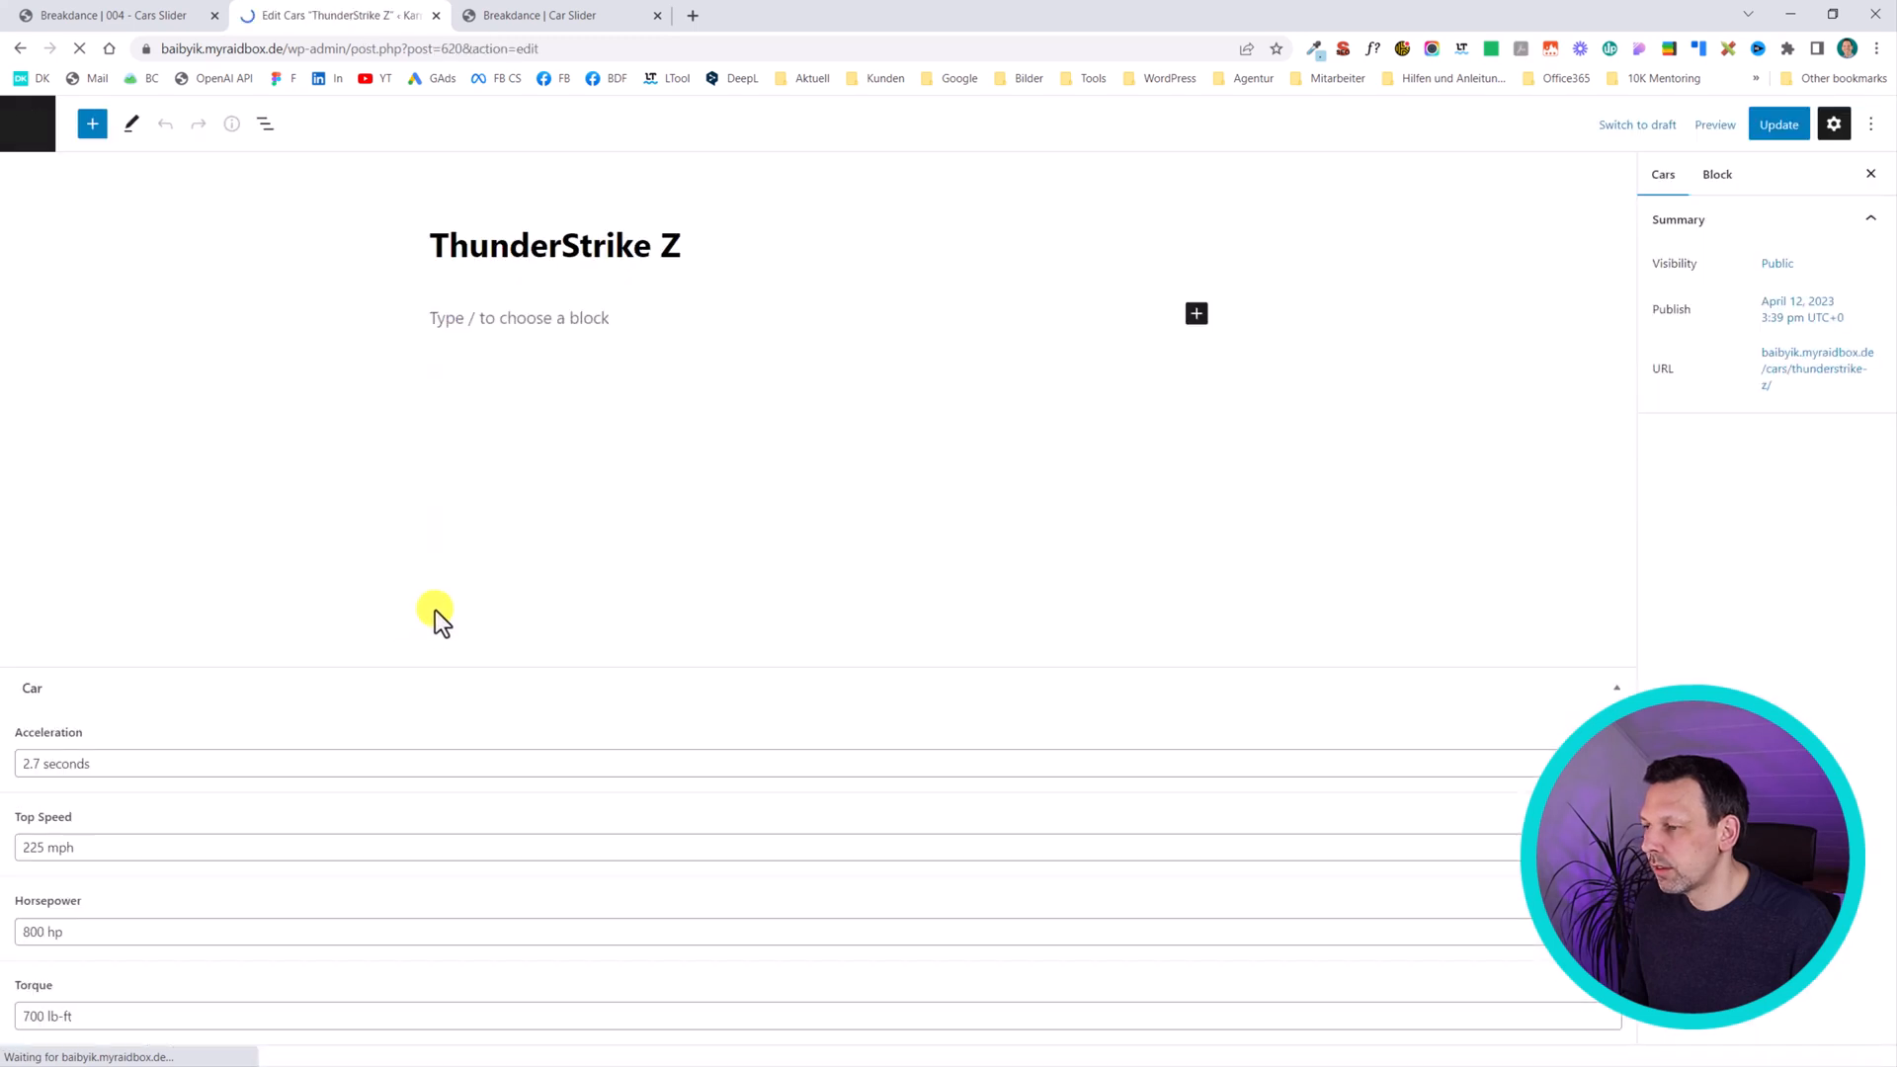
pyautogui.moveTo(93, 736); pyautogui.dragTo(18, 739)
pyautogui.hotkey('ctrl', 'c')
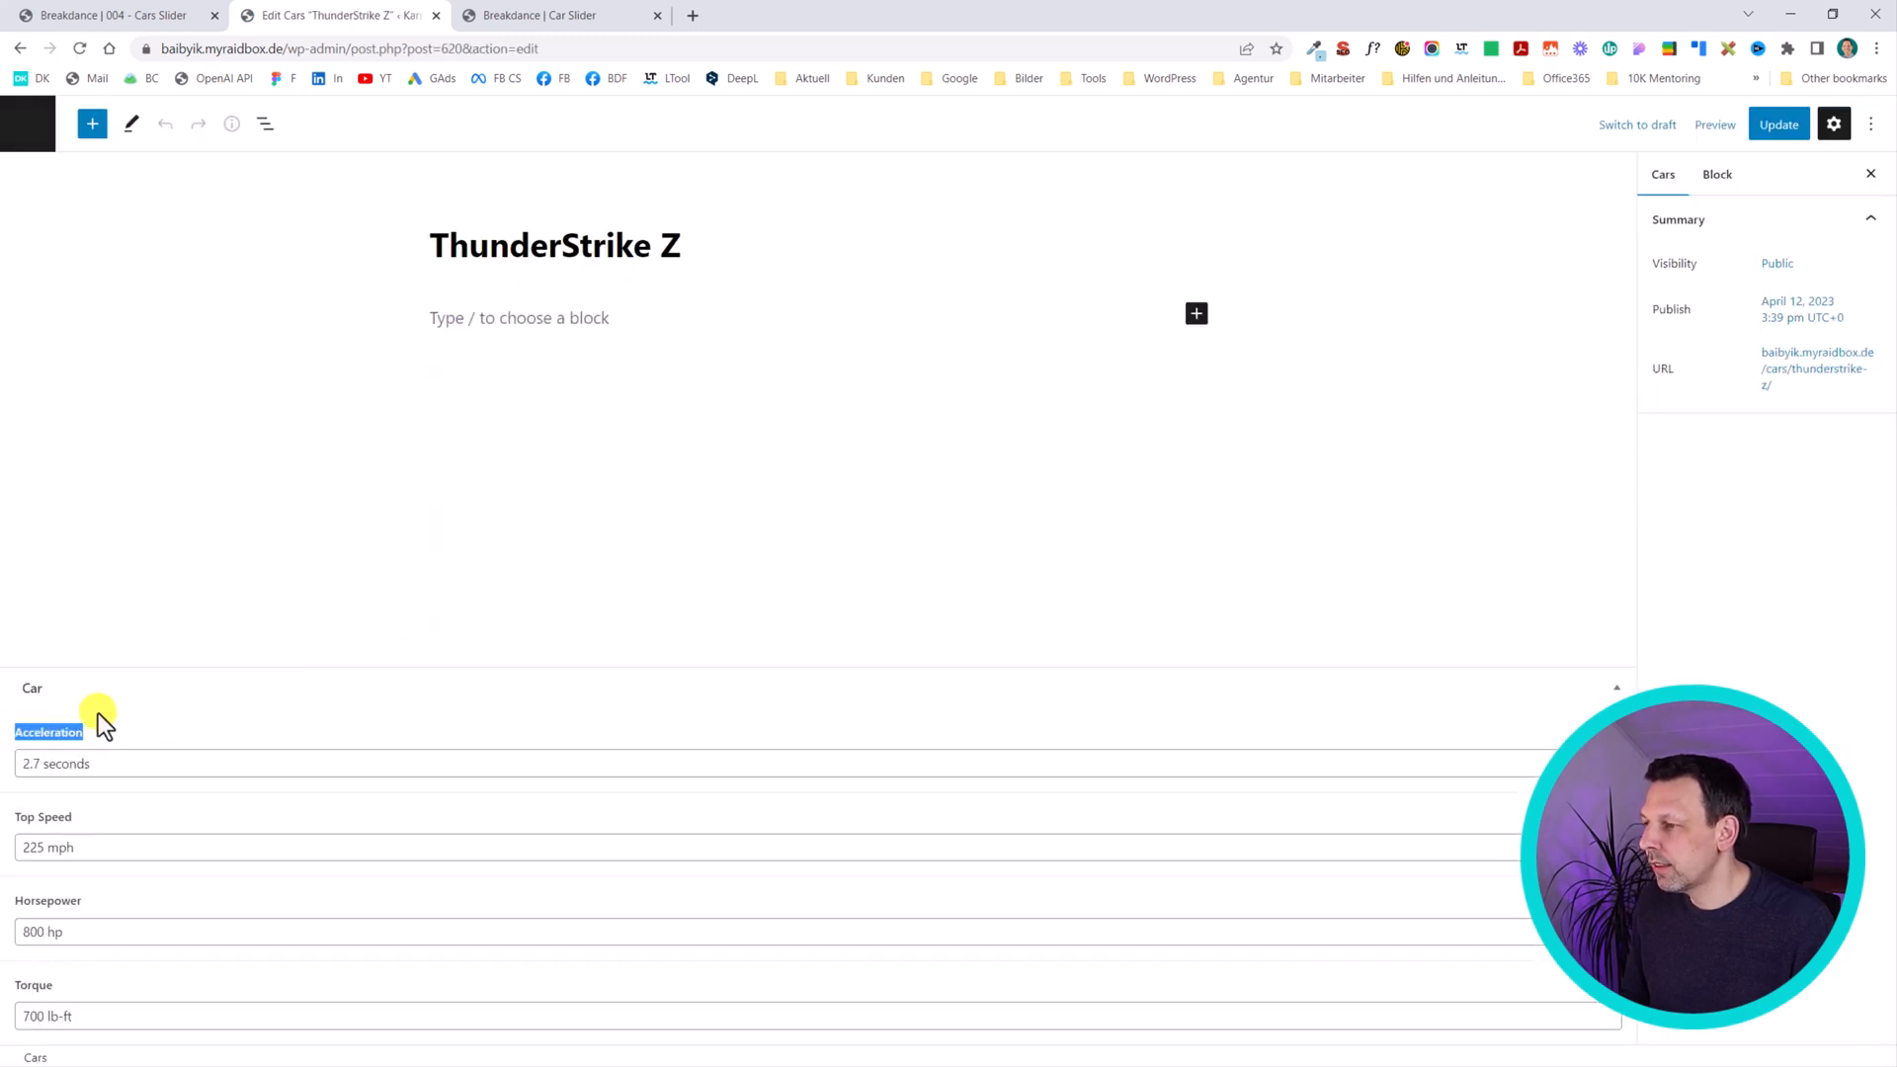
pyautogui.click(538, 15)
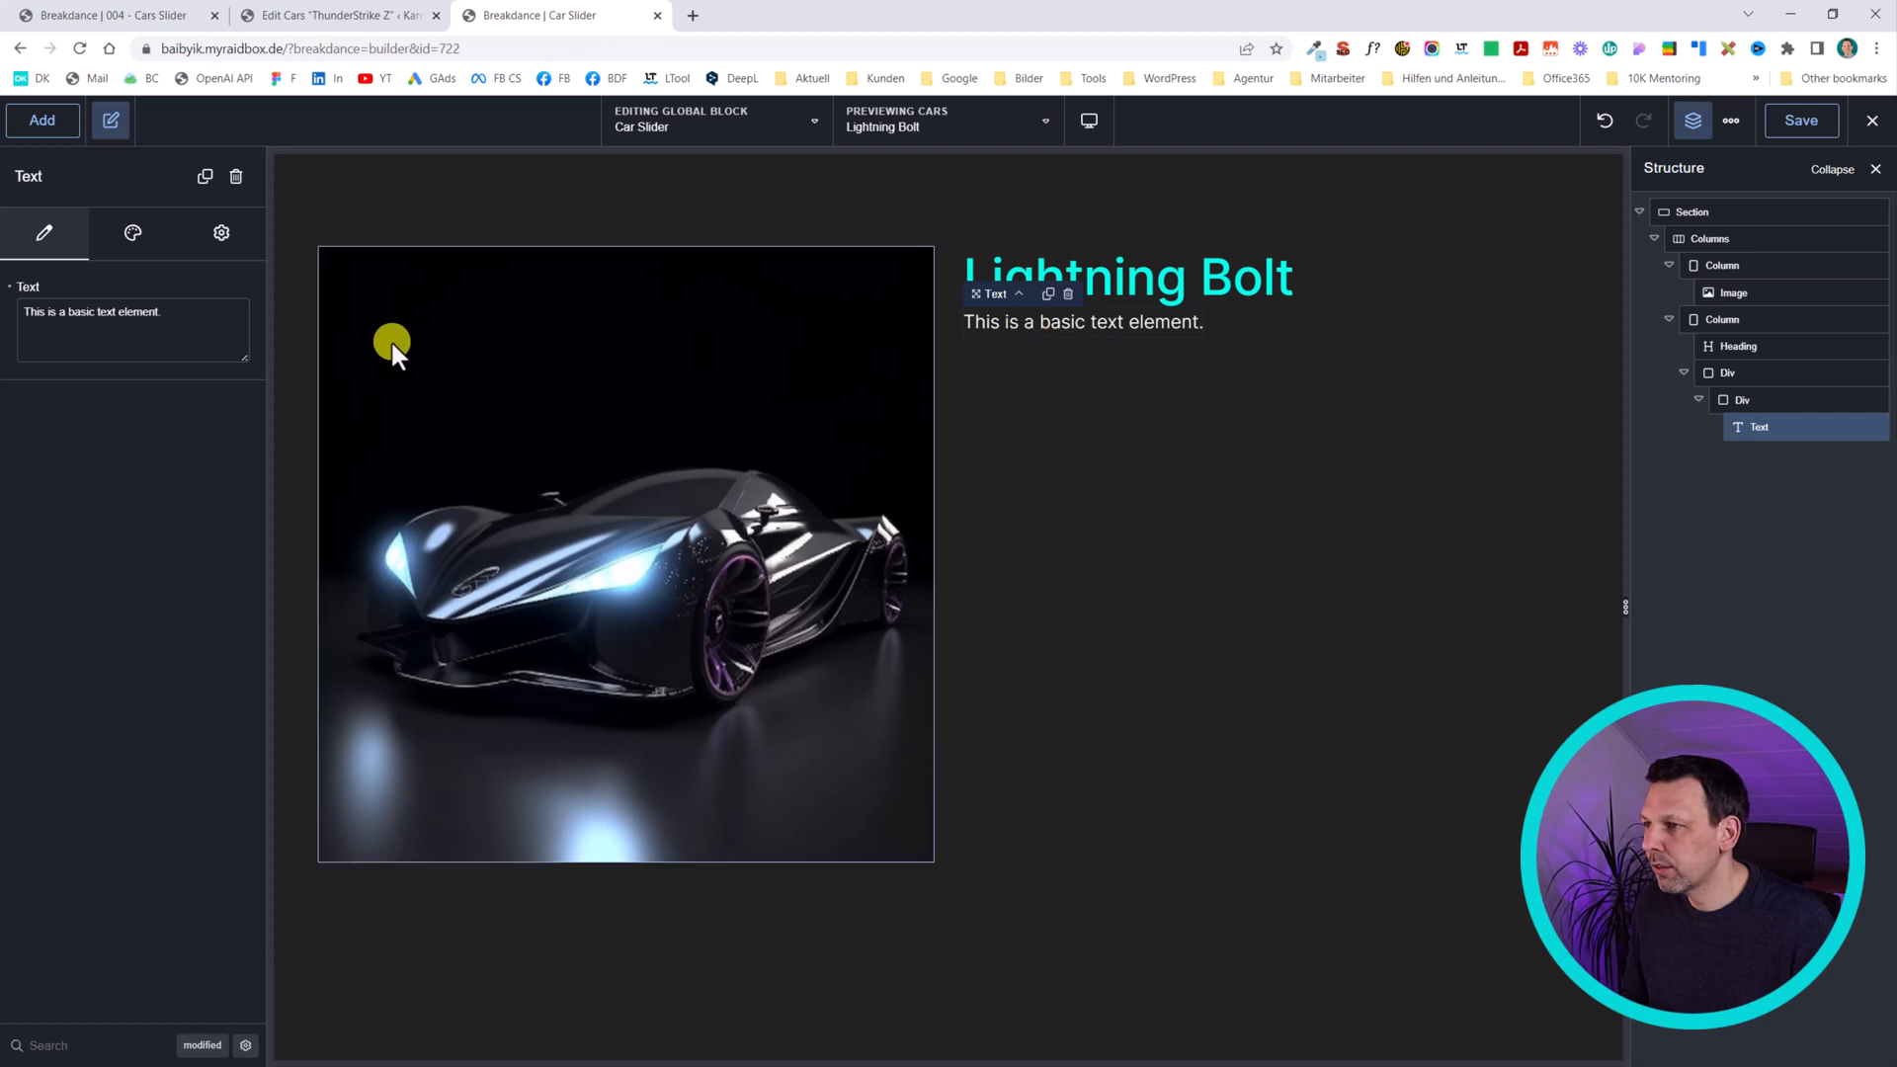
pyautogui.moveTo(161, 312); pyautogui.dragTo(21, 313)
pyautogui.hotkey('ctrl', 'v')
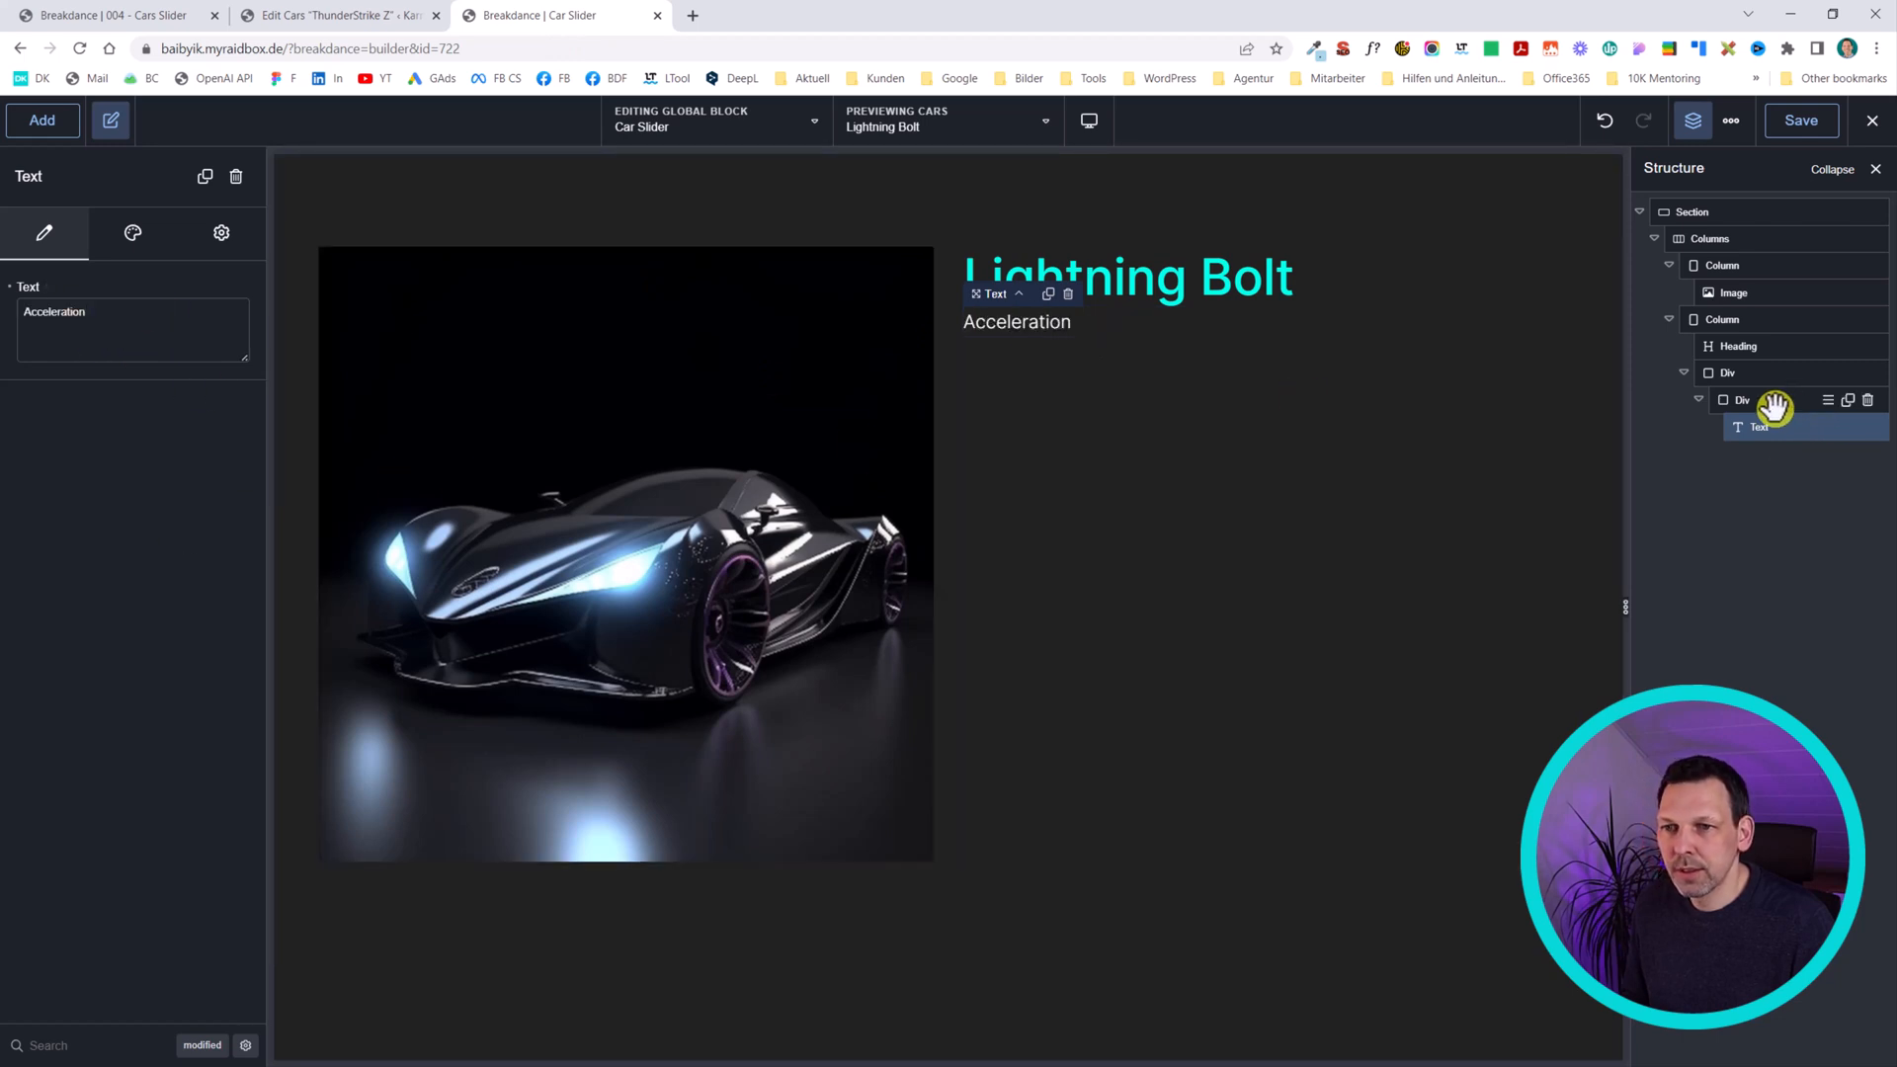
# - Duplicate the Acceleration text element and fill the copy dynamically with the ACF Acceleration field
pyautogui.click(1761, 403)
pyautogui.click(1754, 428)
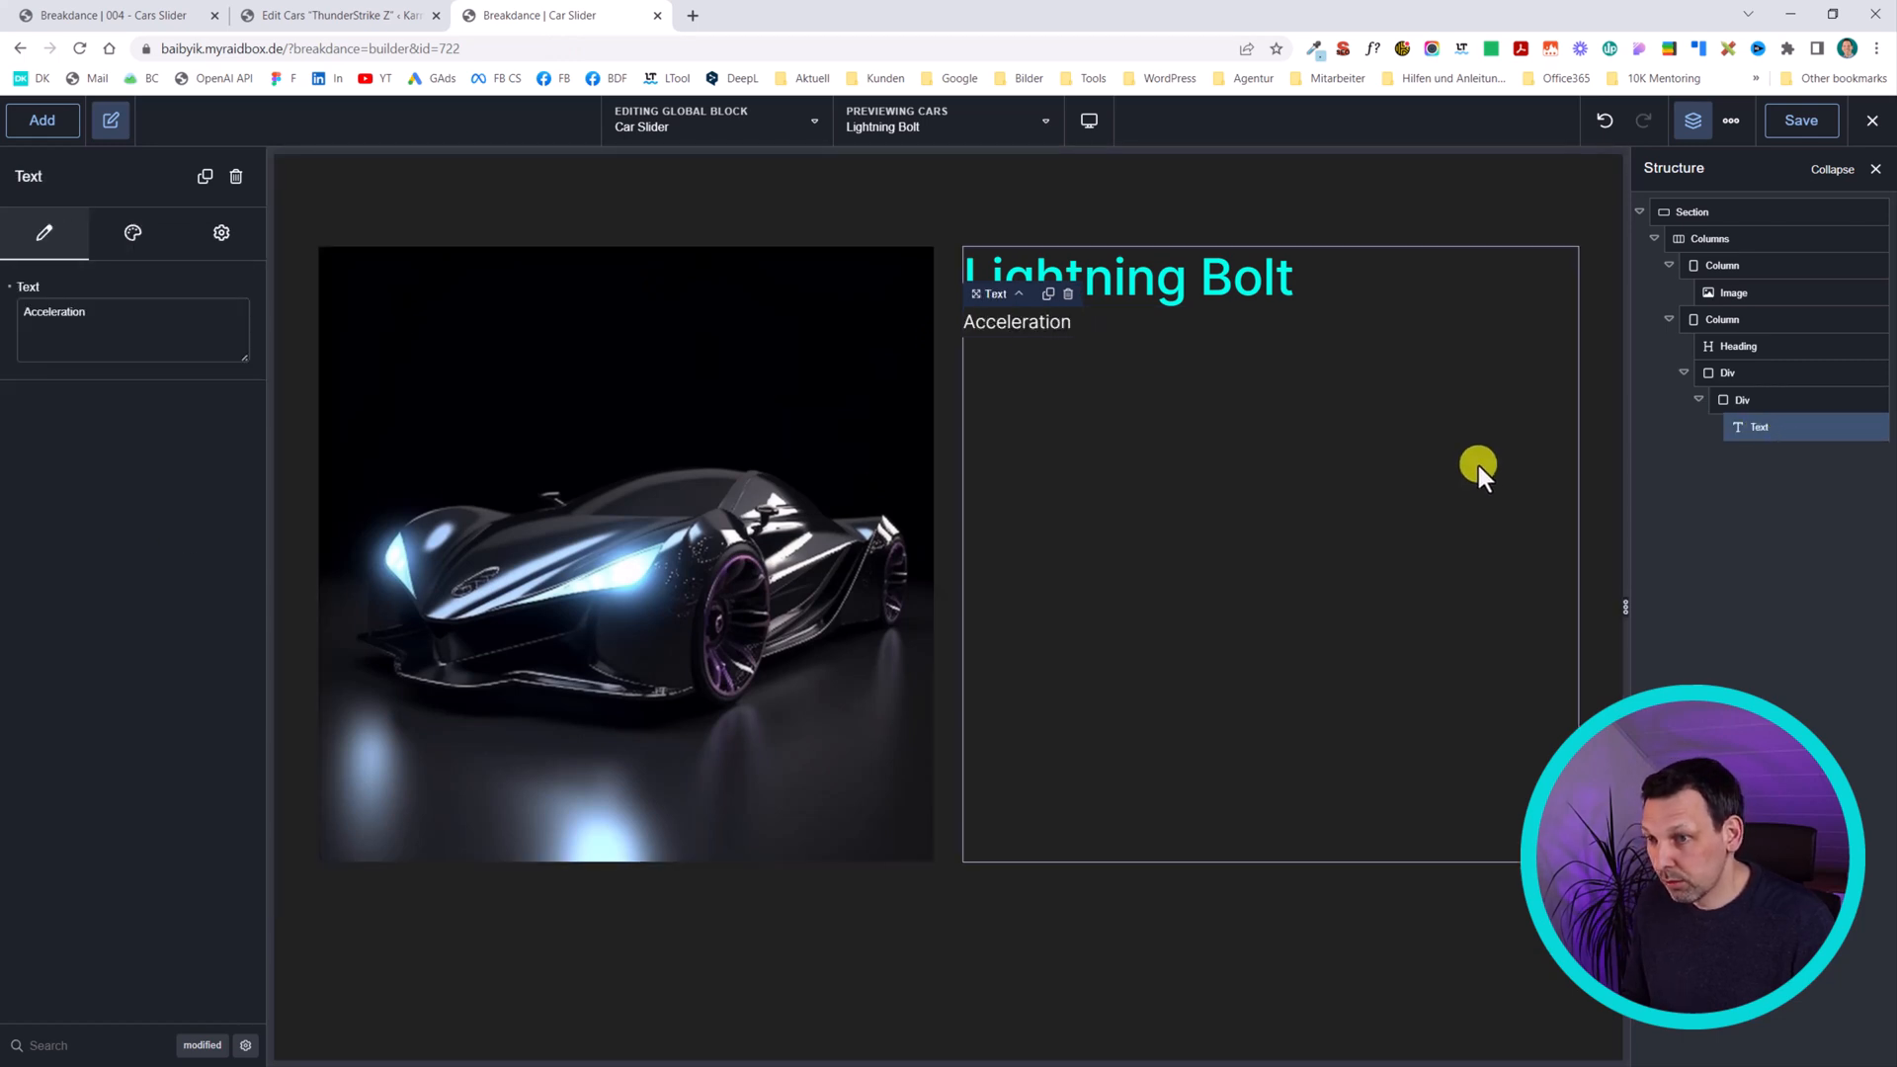
pyautogui.hotkey('ctrl', 'd')
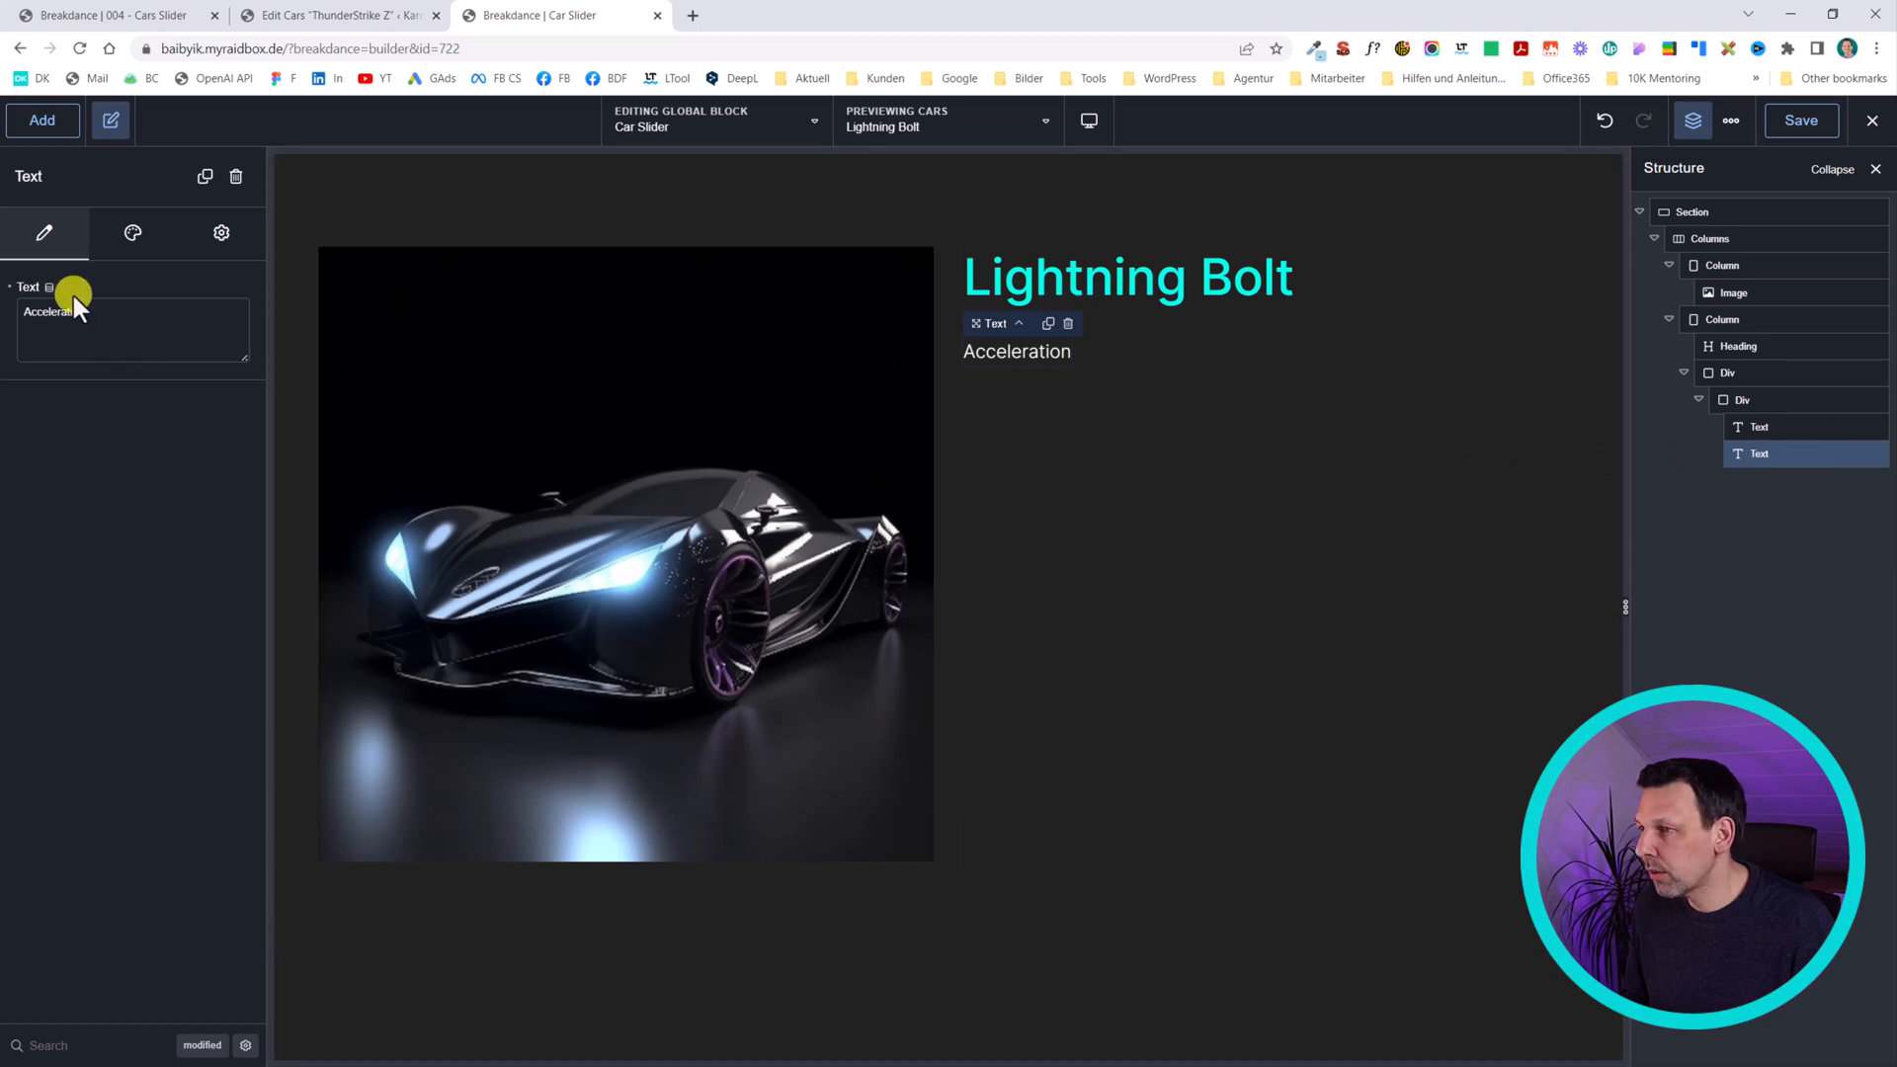
pyautogui.click(49, 287)
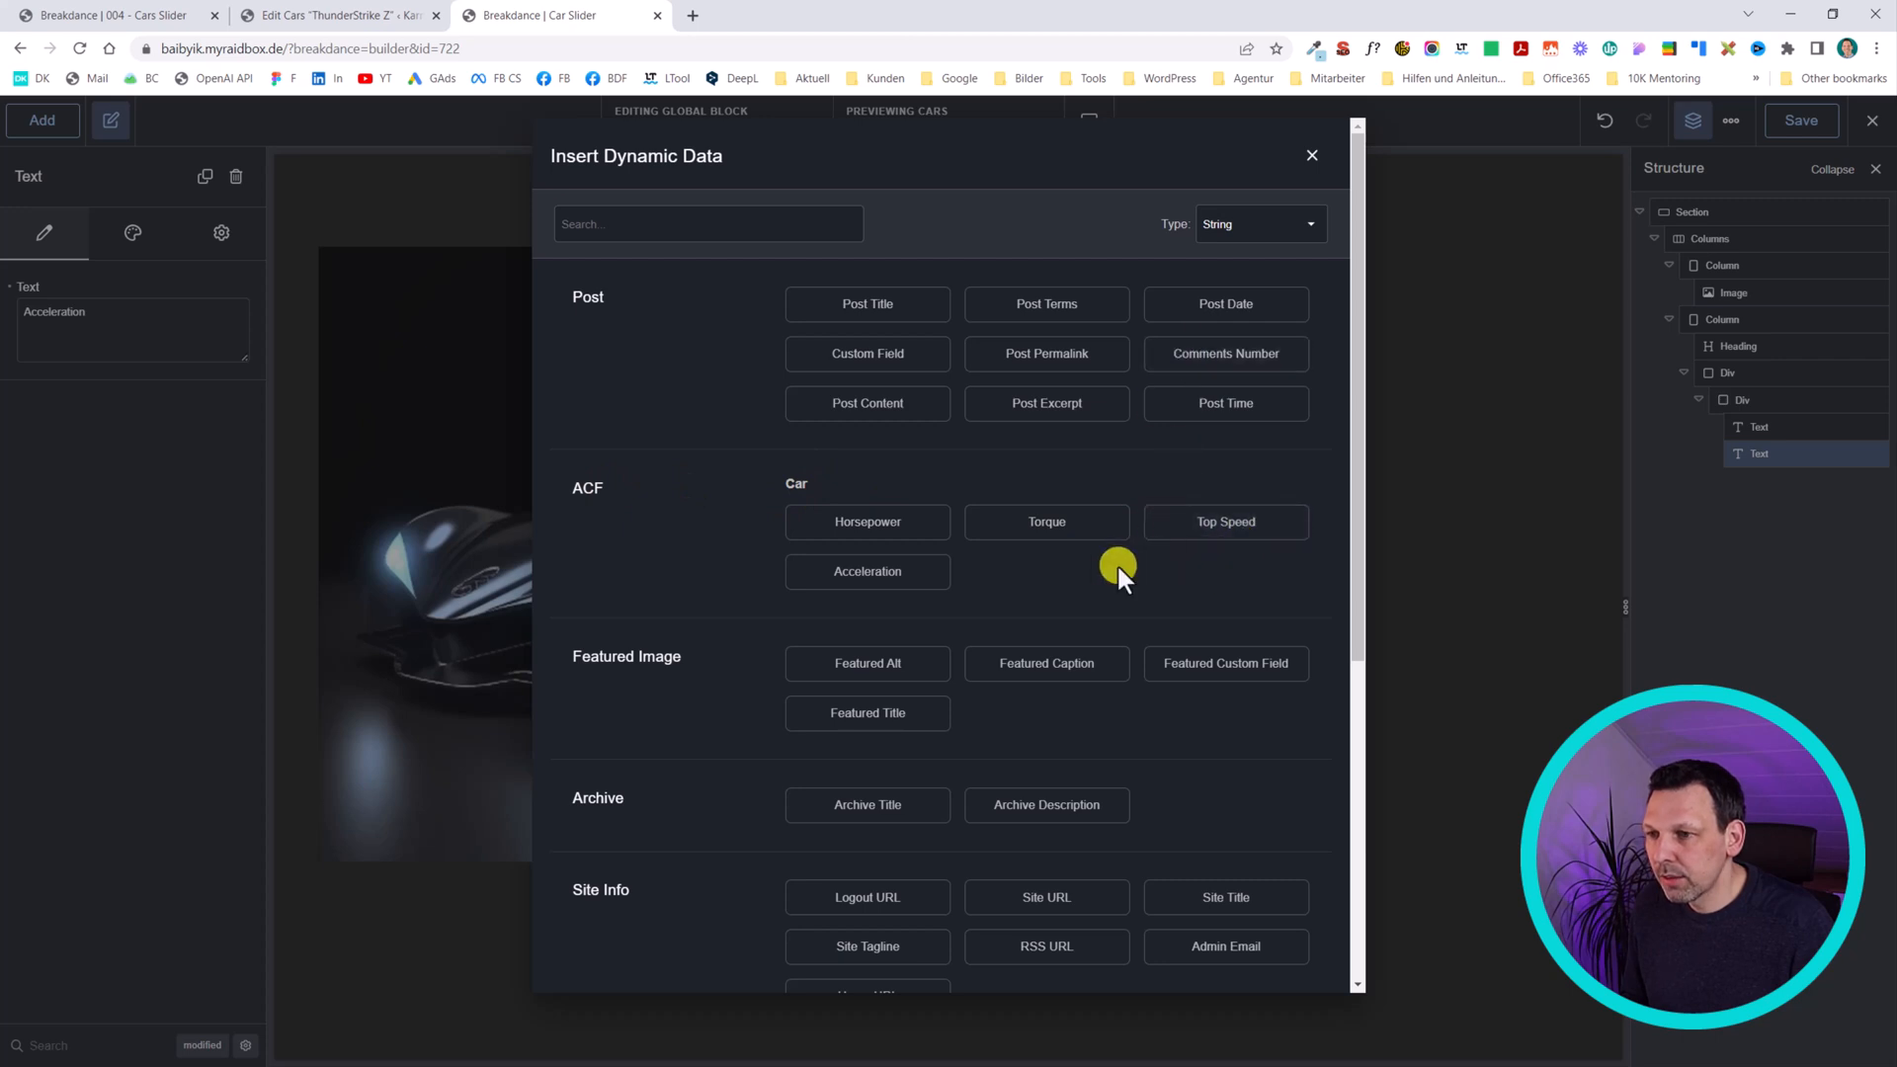
pyautogui.click(905, 581)
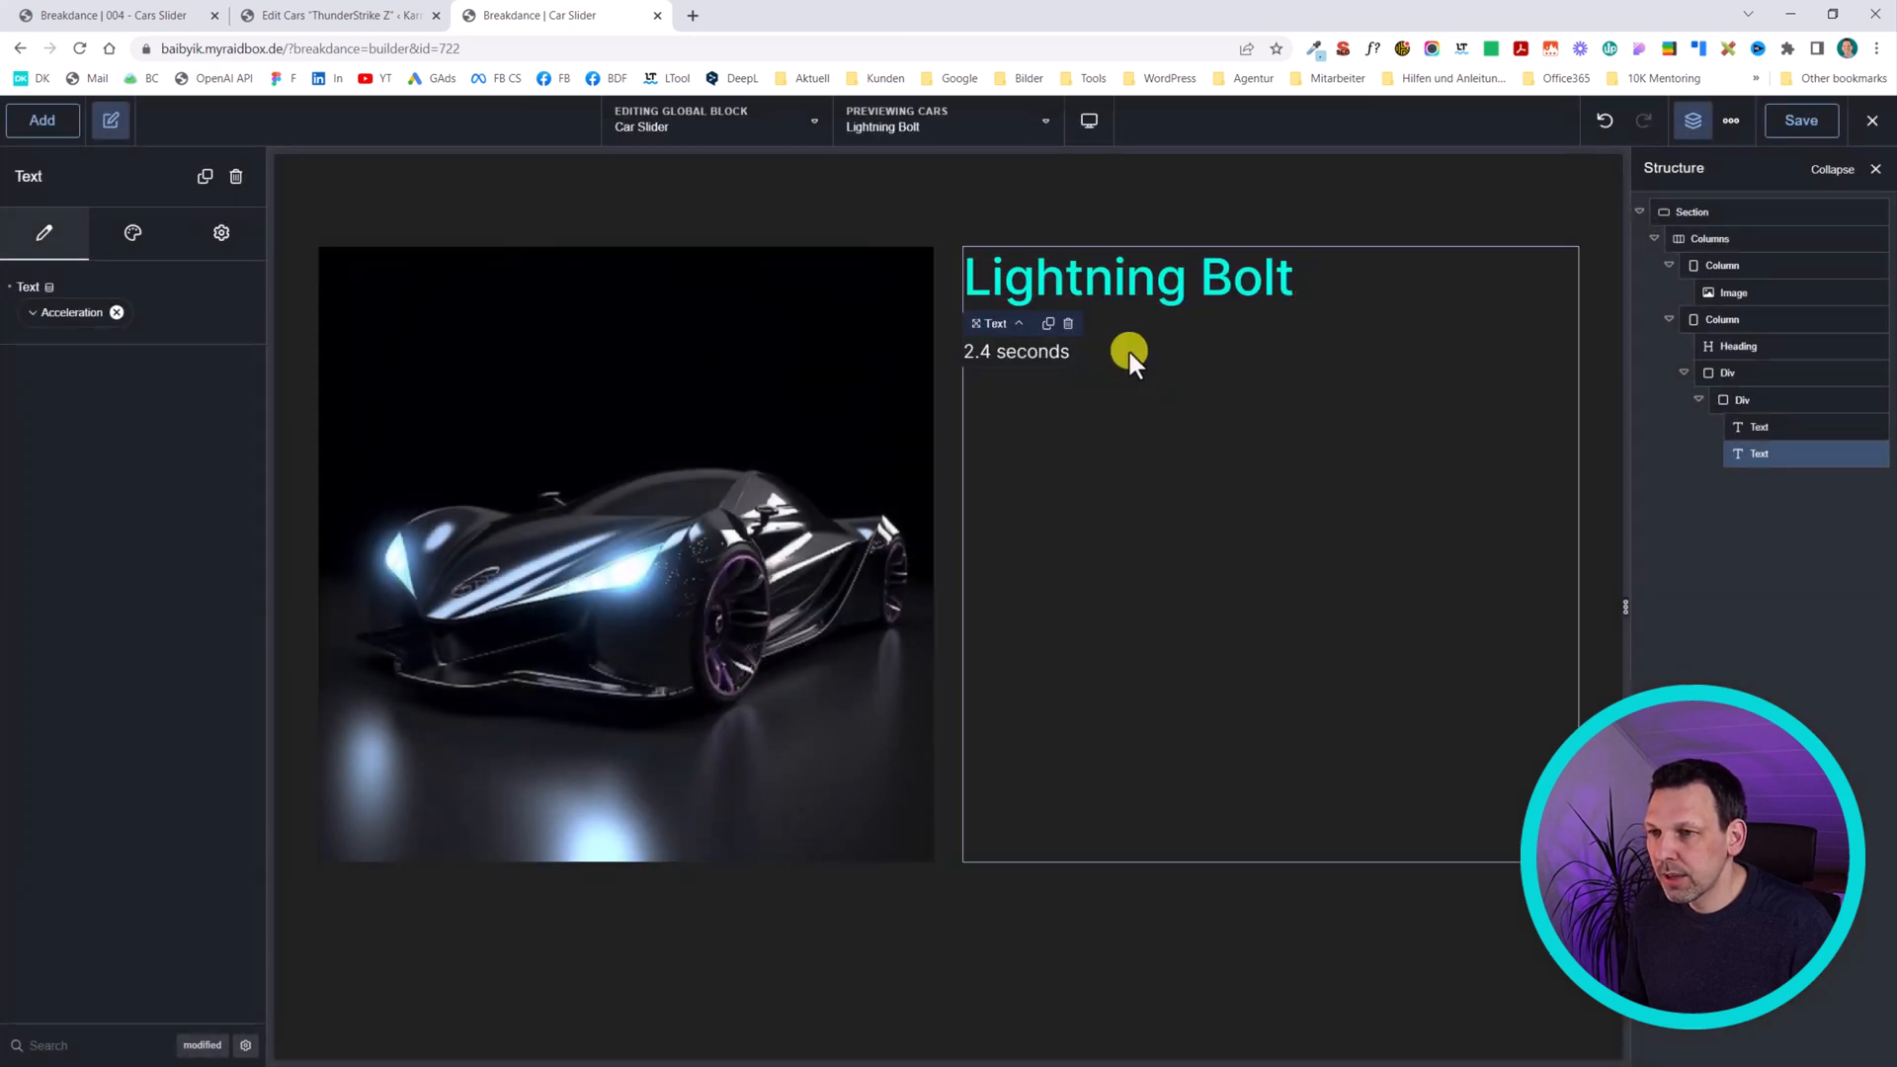
# - Rename the inner Div holding the two text elements to "Set" in the structure
pyautogui.click(1783, 425)
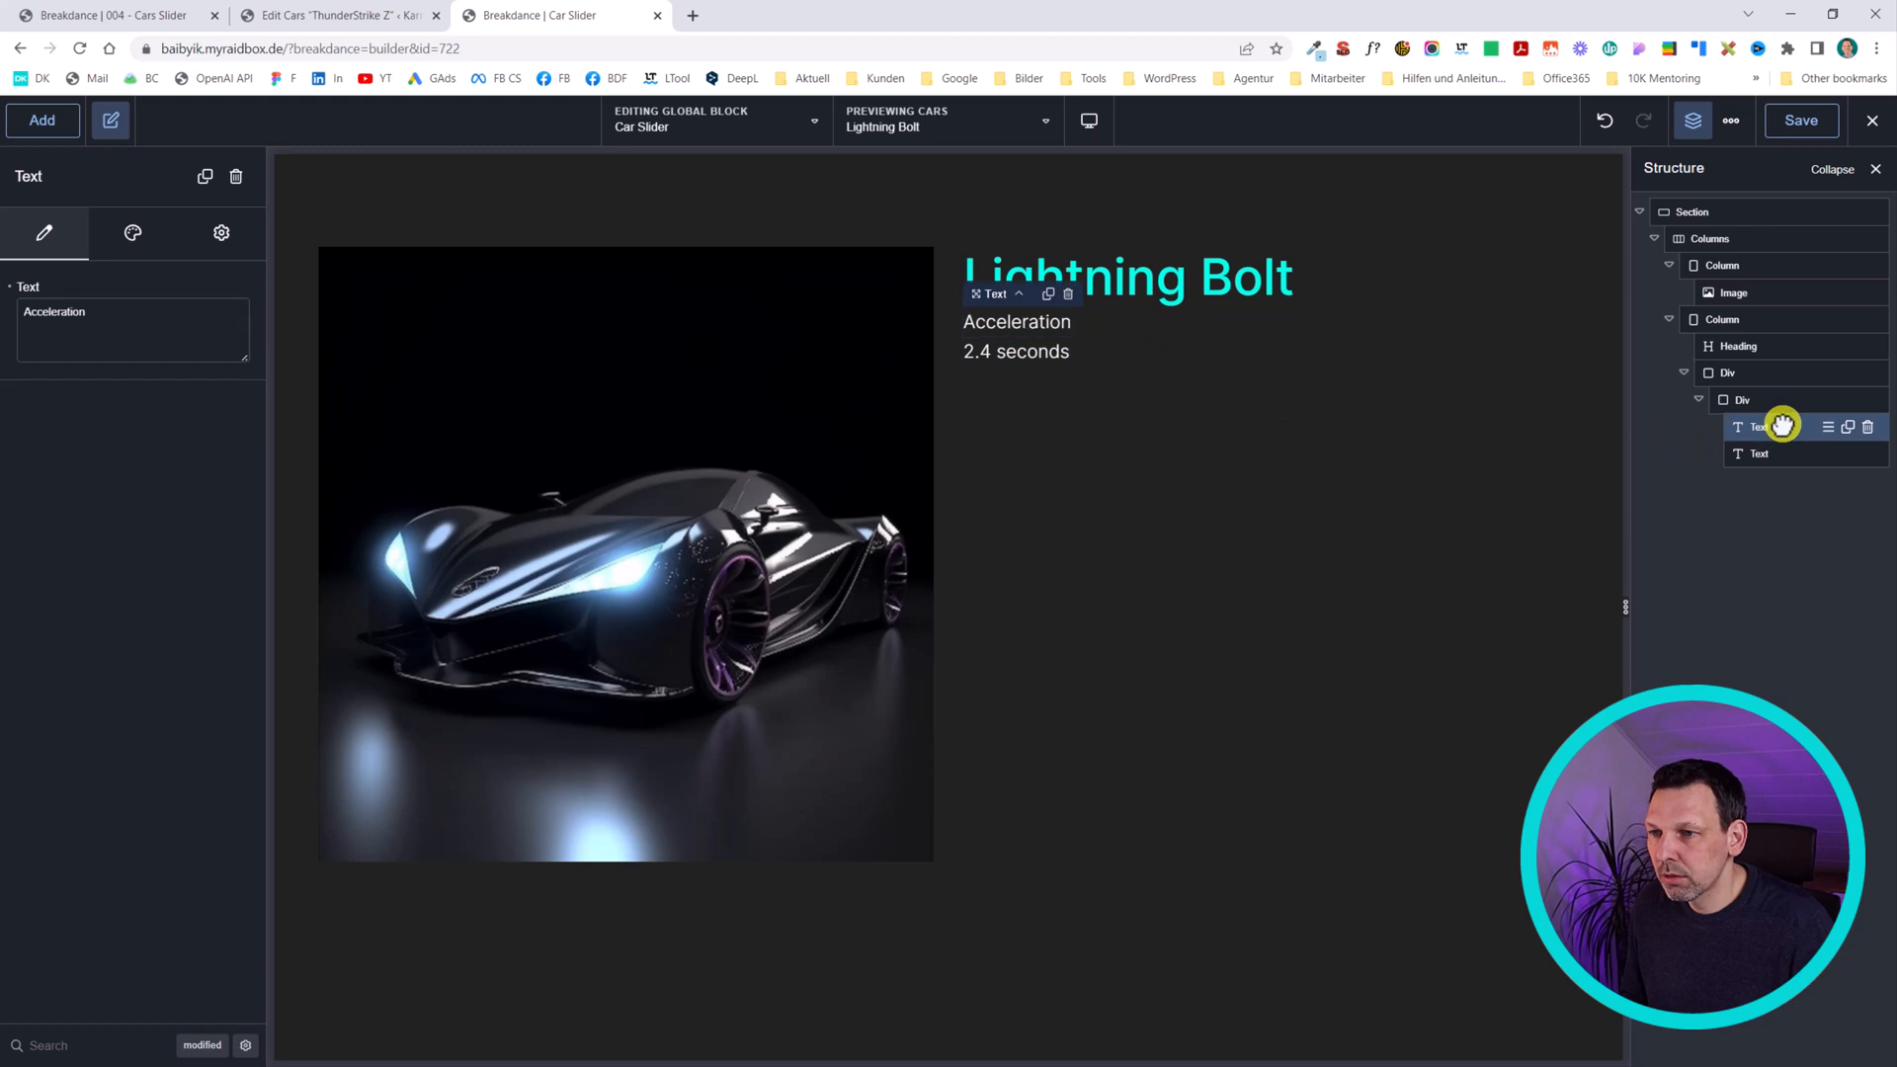
pyautogui.click(1757, 399)
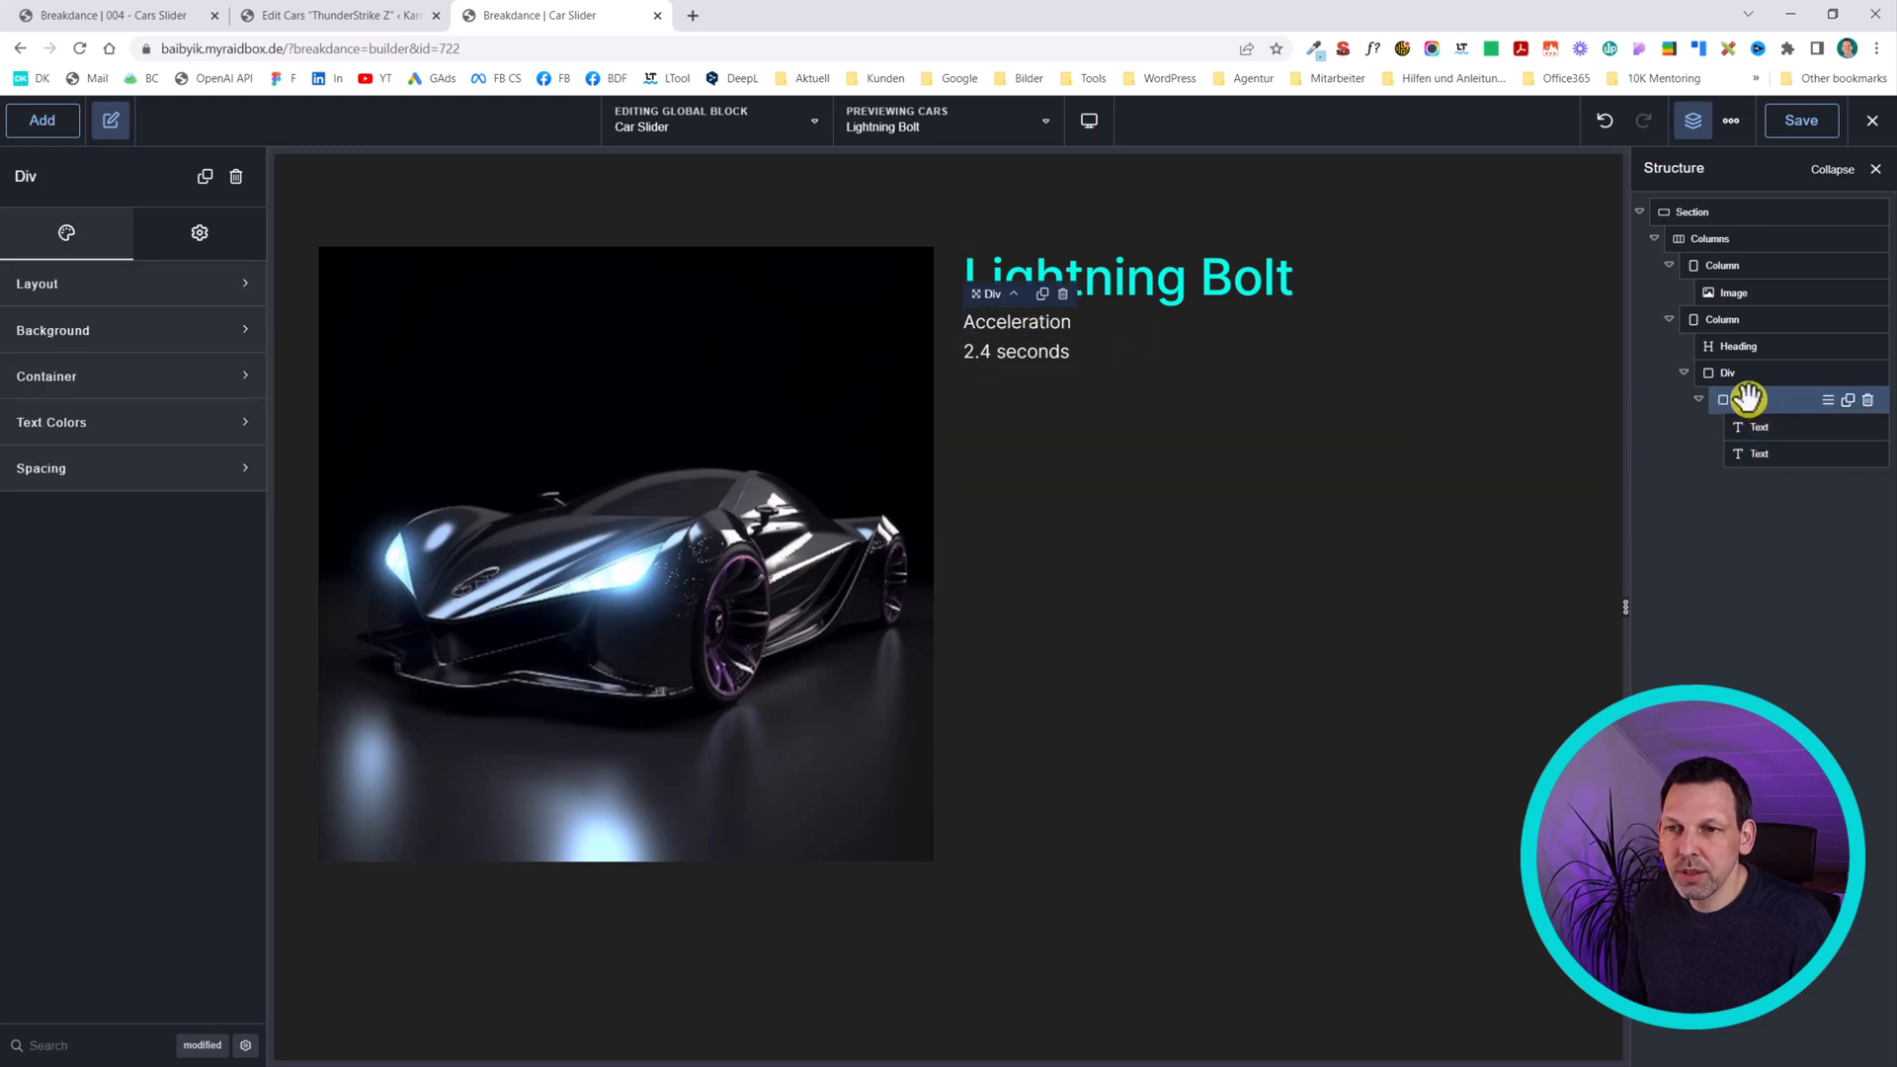
pyautogui.doubleClick(1740, 399)
pyautogui.write('Sel')
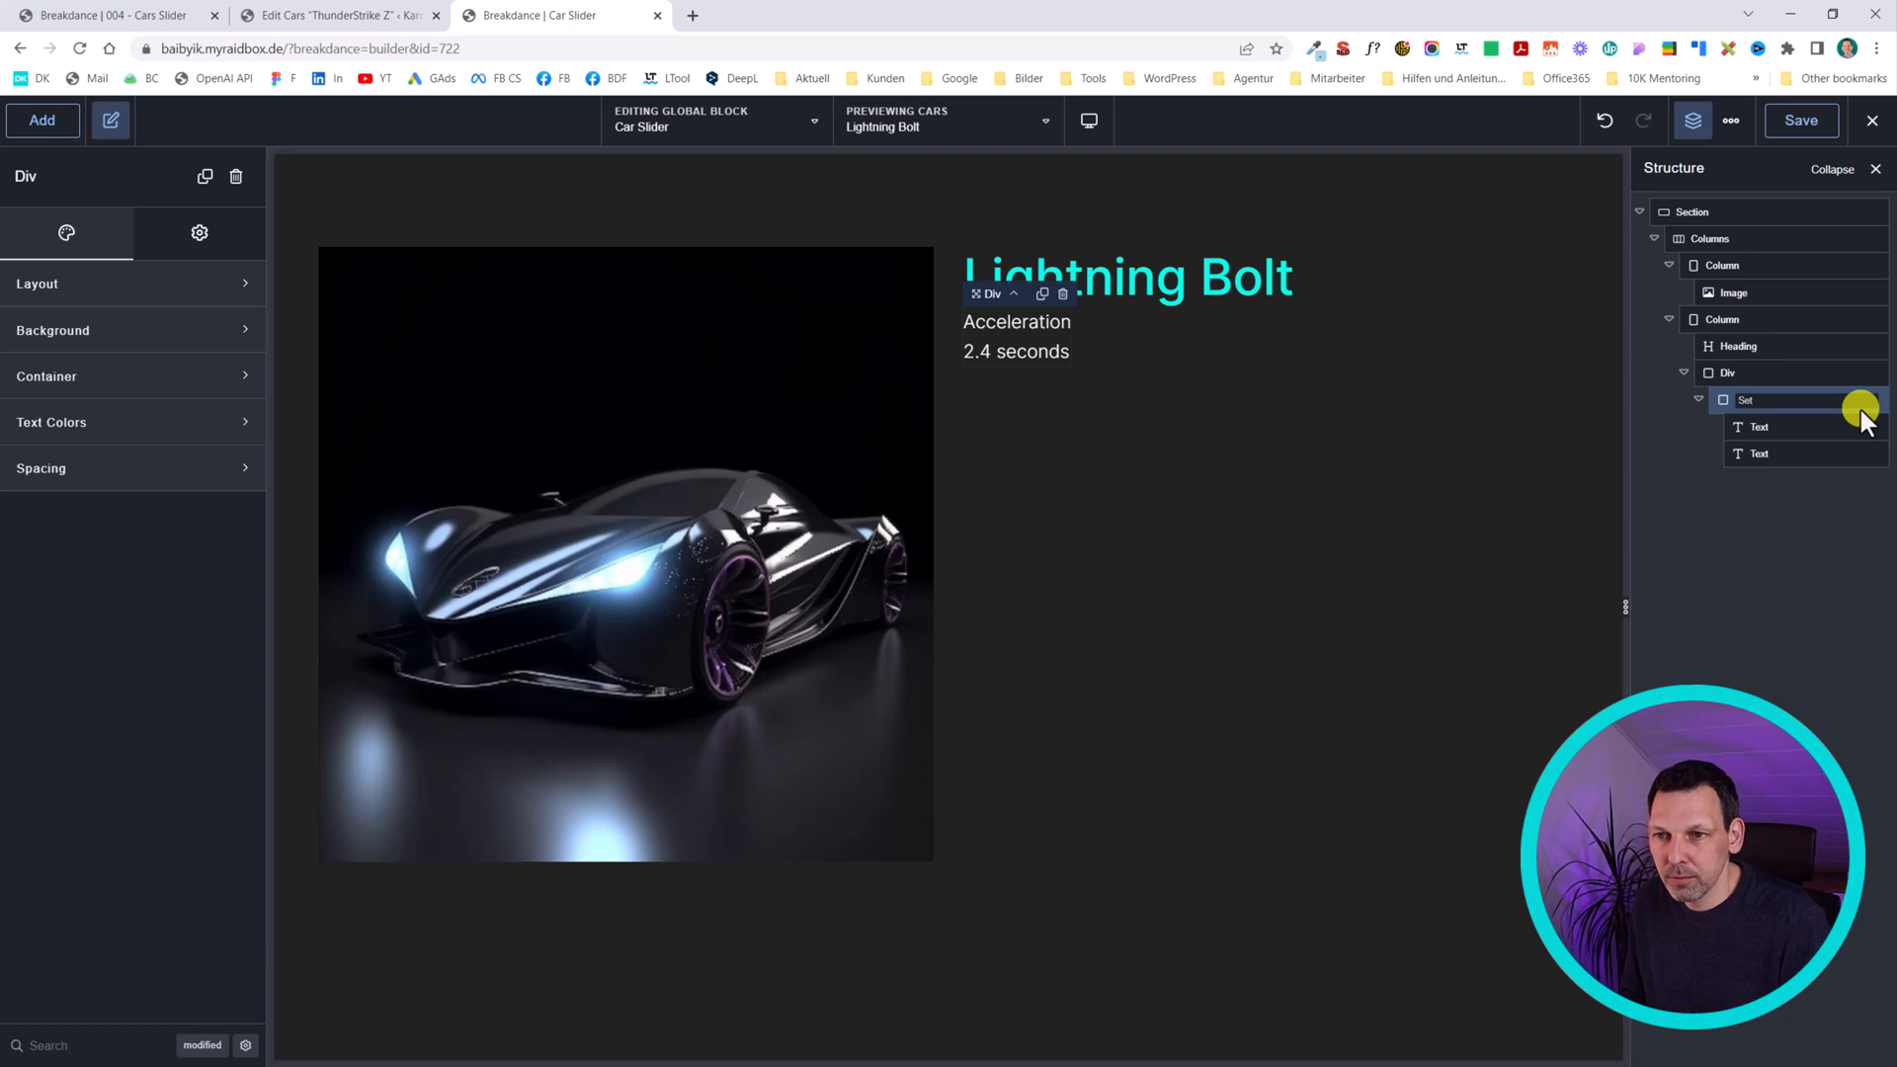
pyautogui.press('Return')
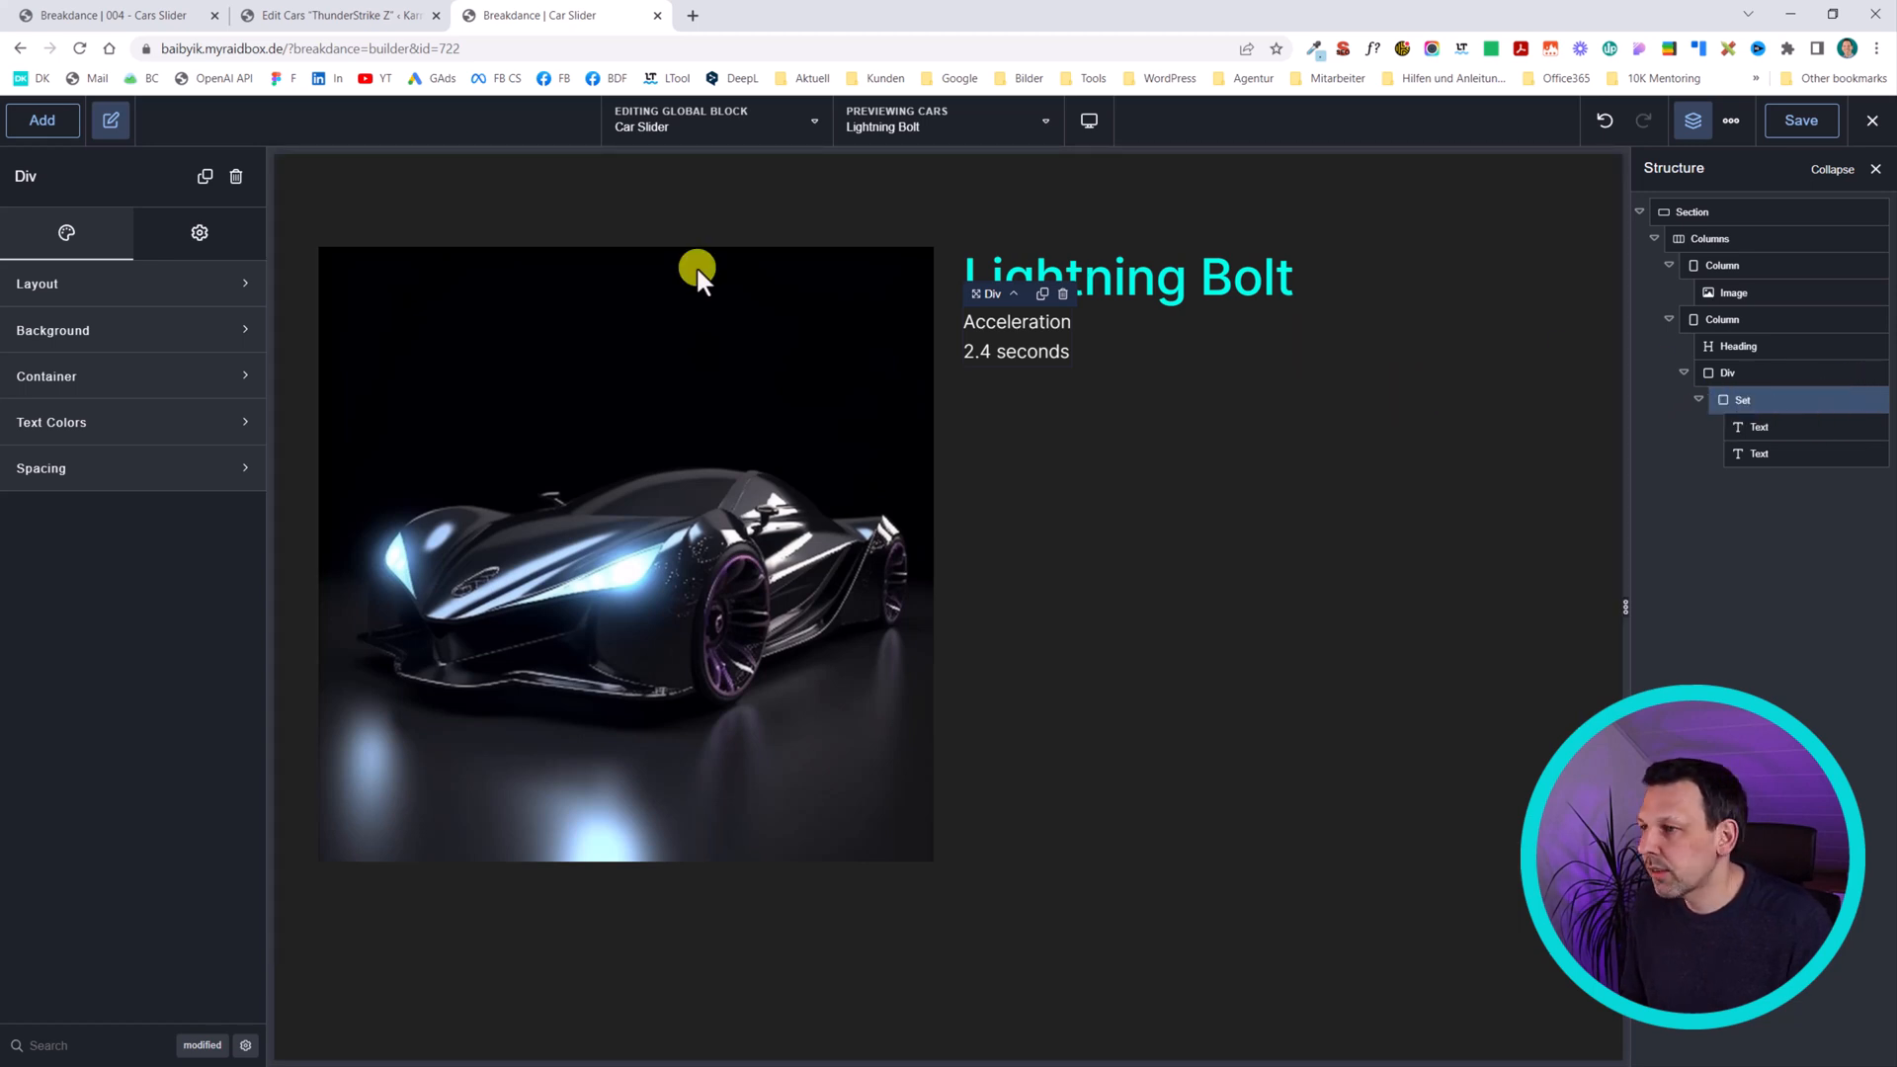
# - Lay out the Set div's two texts horizontally with Space Between alignment
pyautogui.click(79, 283)
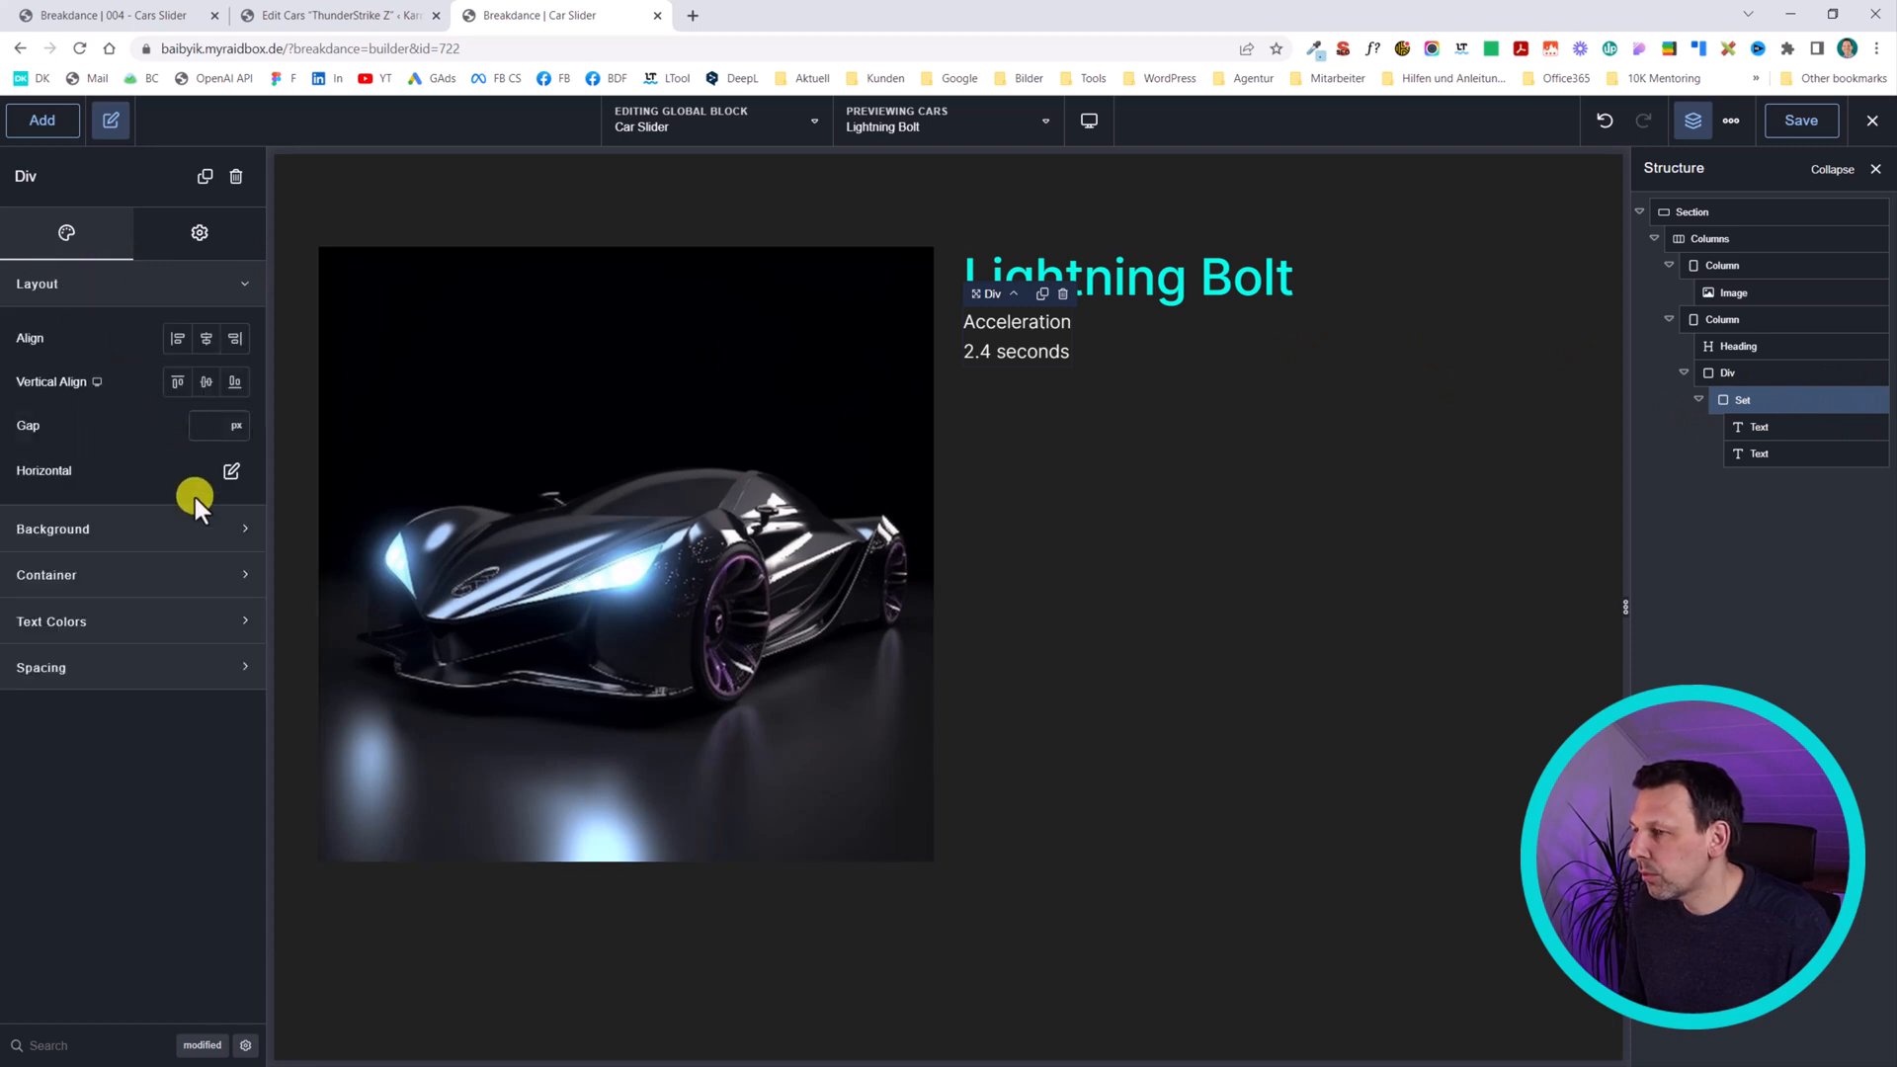
pyautogui.click(231, 472)
pyautogui.click(187, 557)
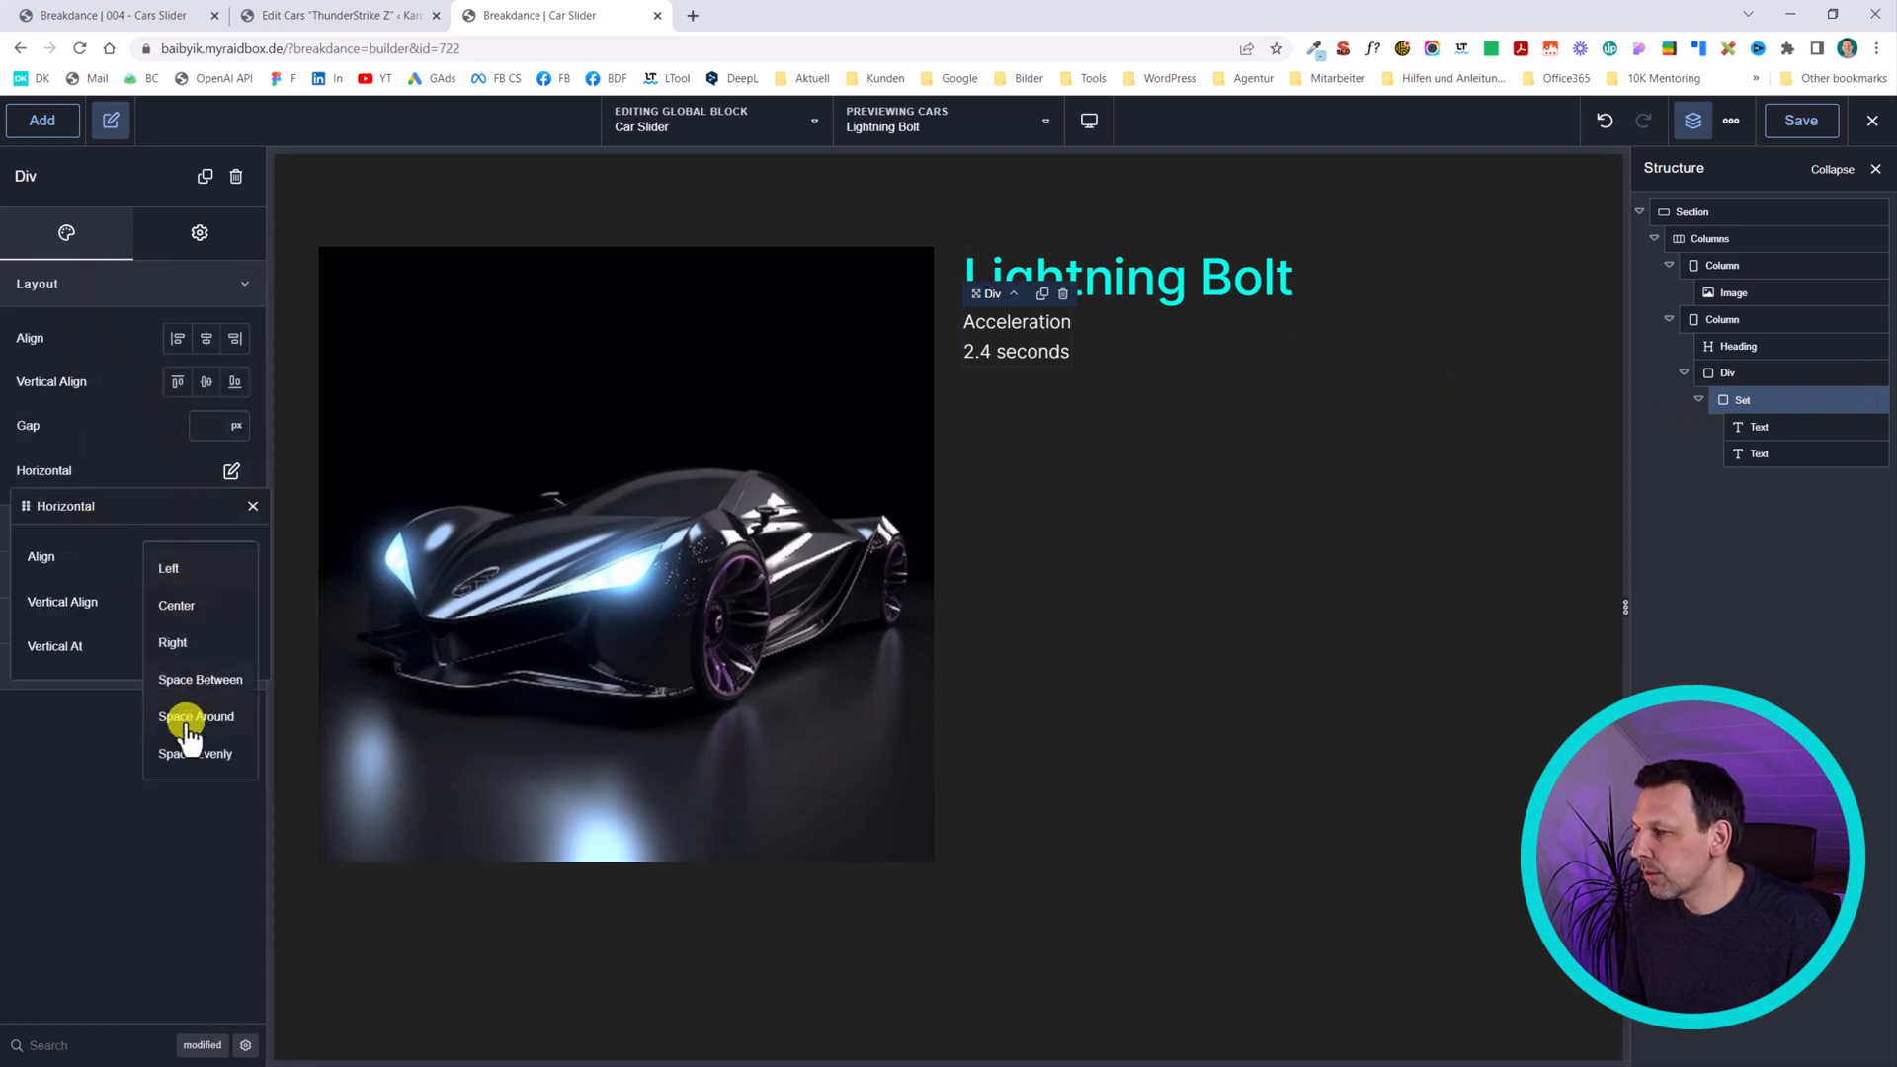
pyautogui.click(204, 681)
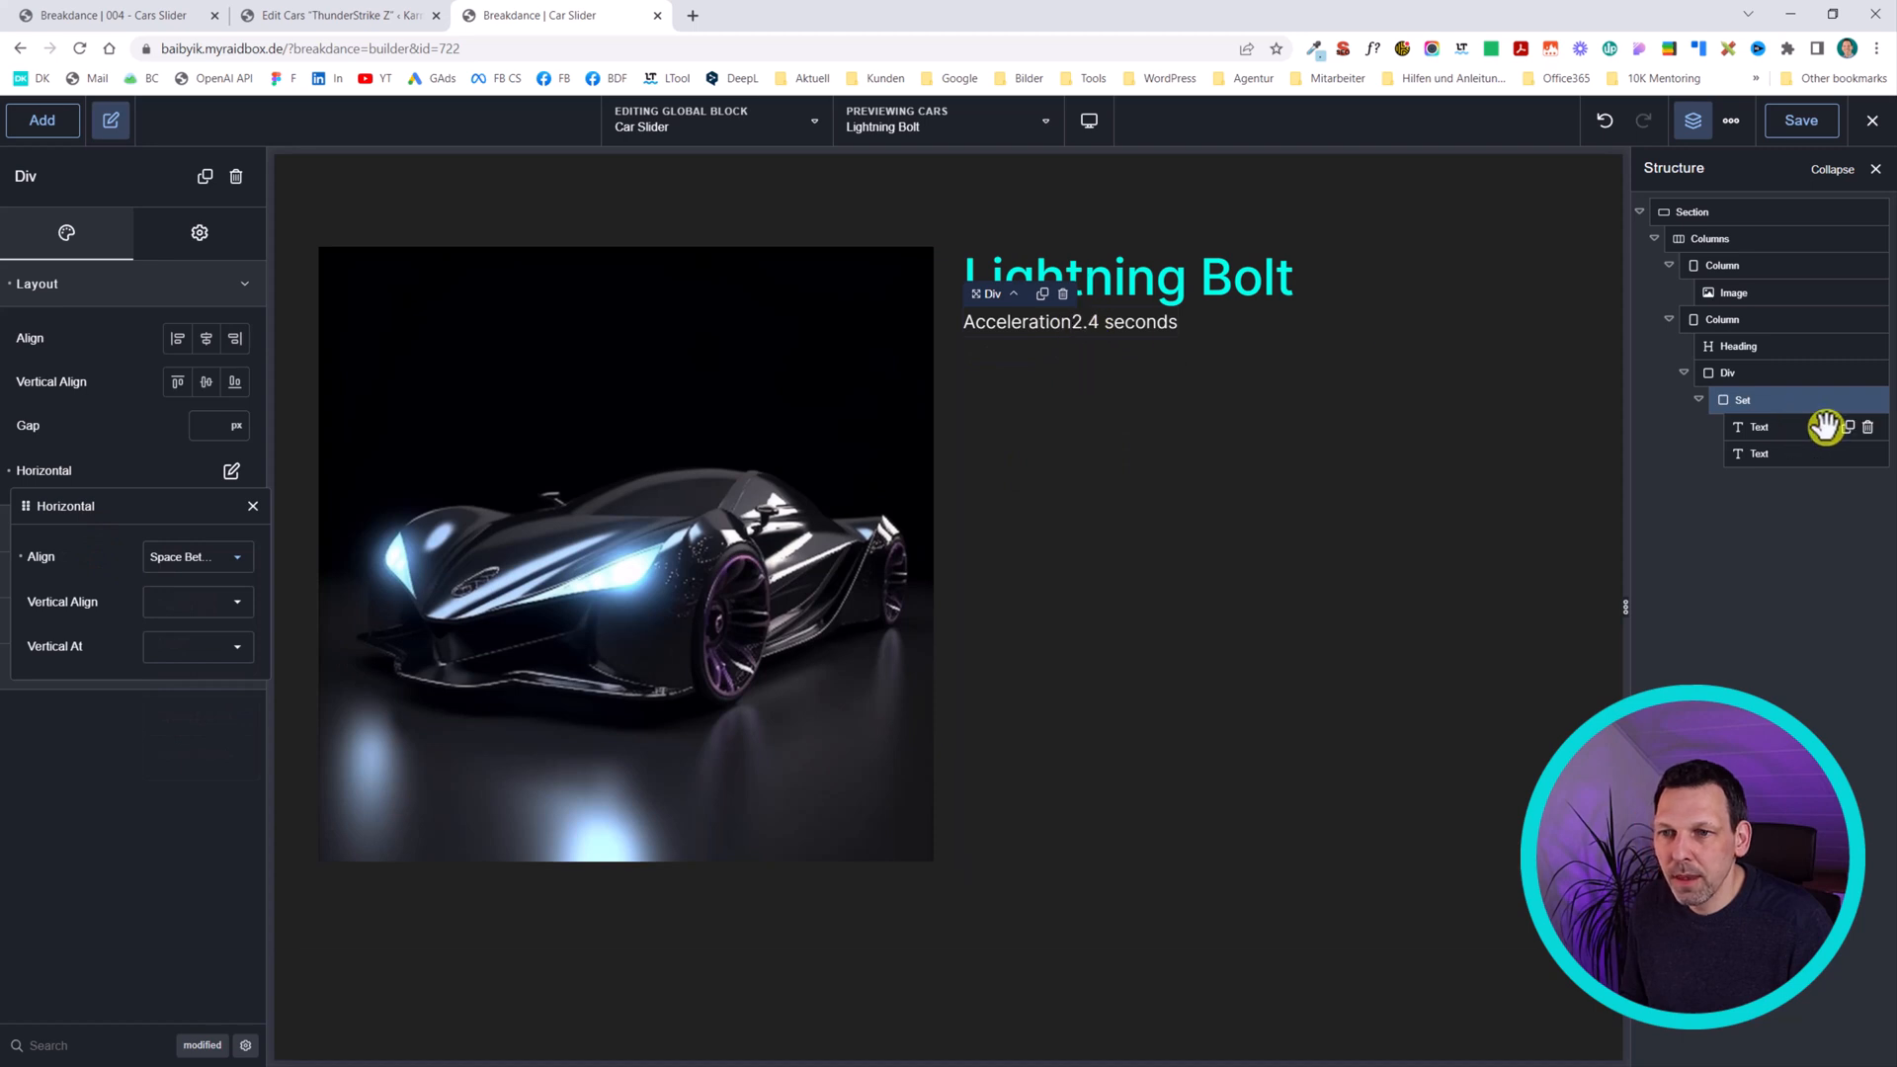
# - Set the width of the Acceleration label text to 160 px
pyautogui.click(1779, 427)
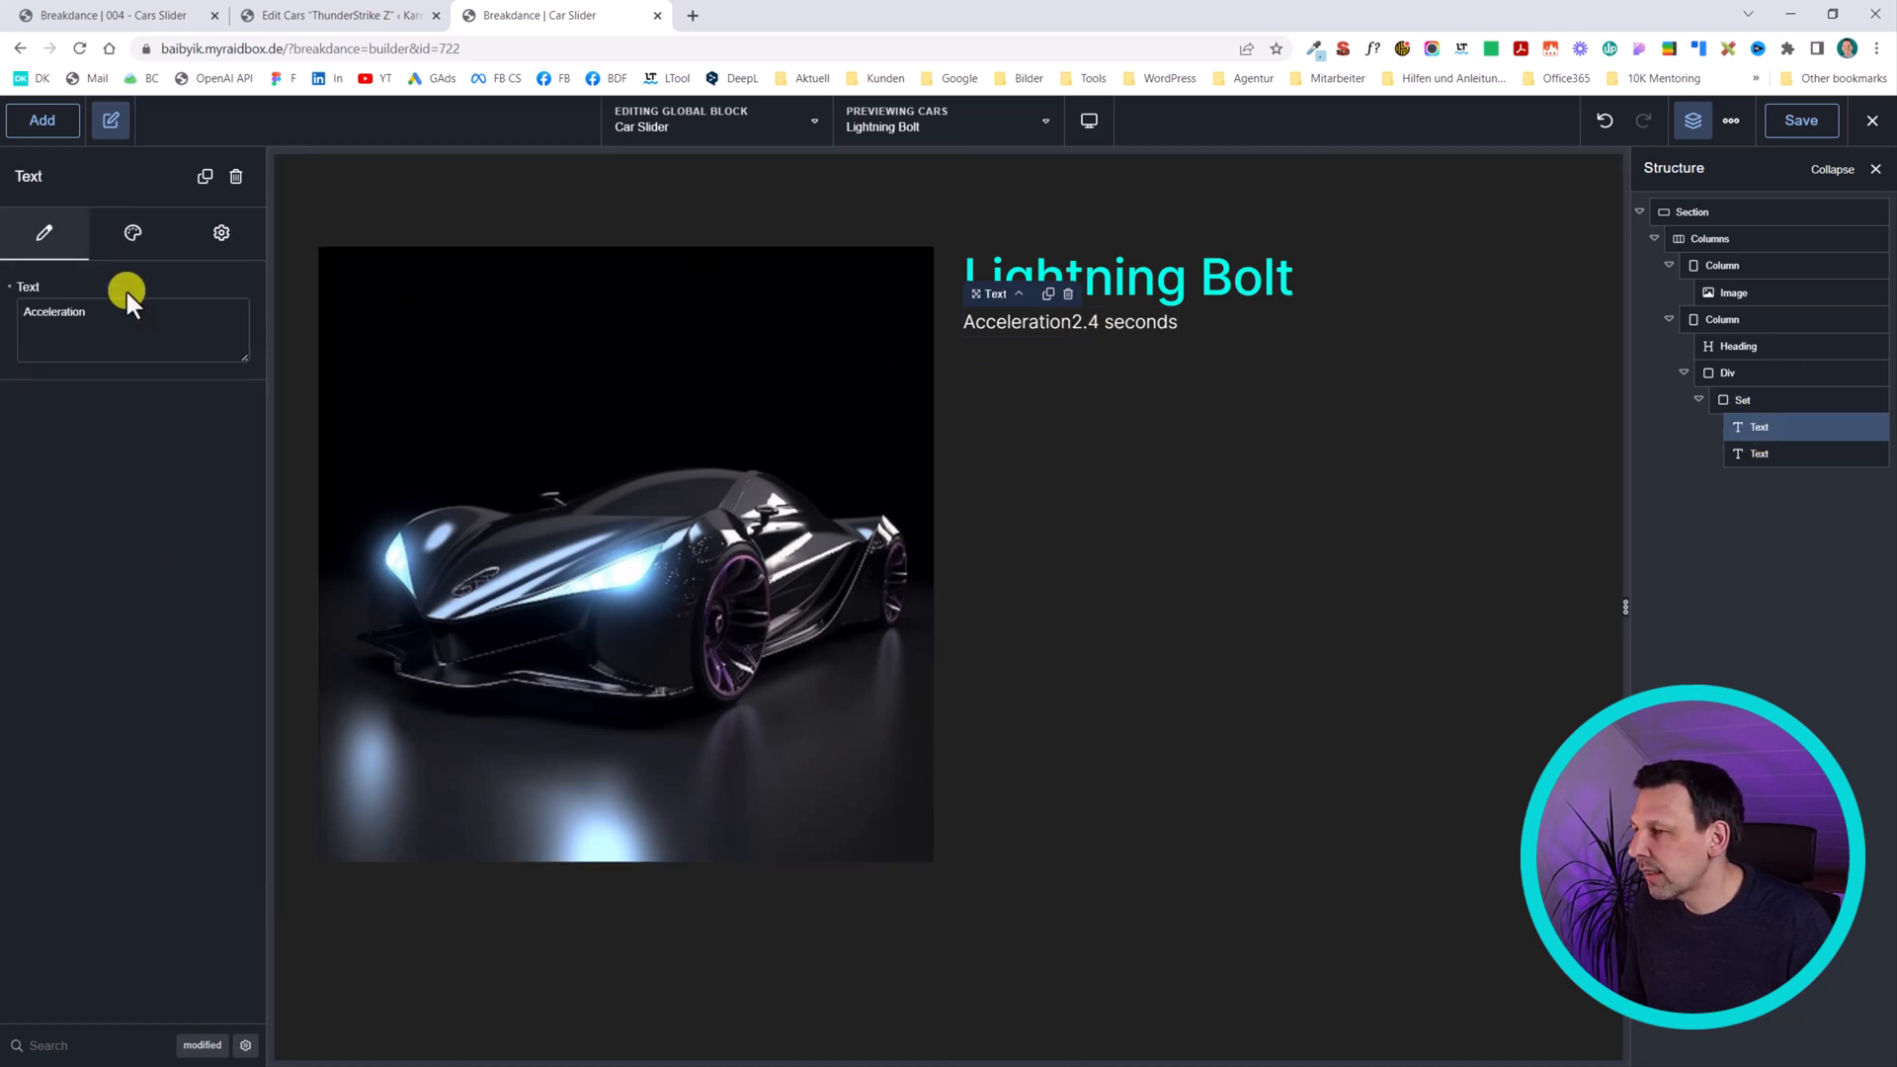
pyautogui.click(110, 229)
pyautogui.moveTo(138, 342); pyautogui.dragTo(148, 340)
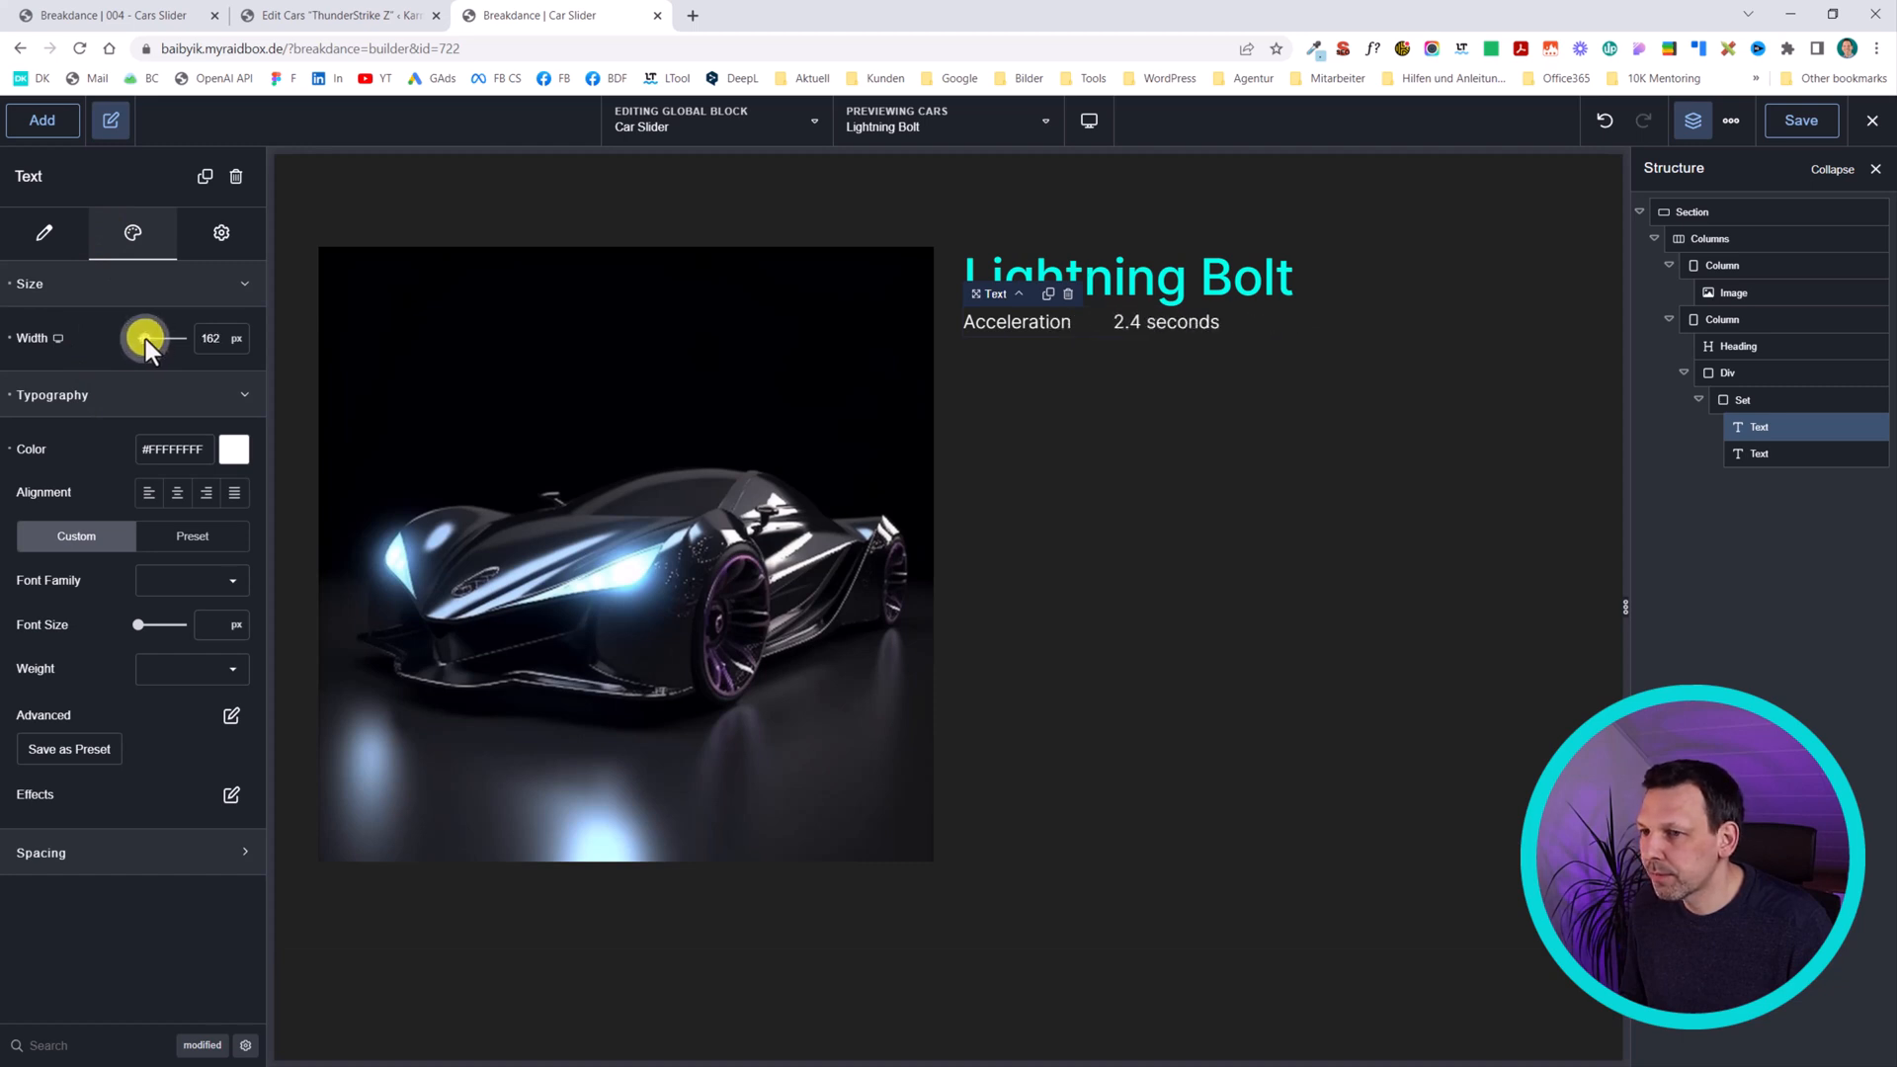
pyautogui.click(210, 338)
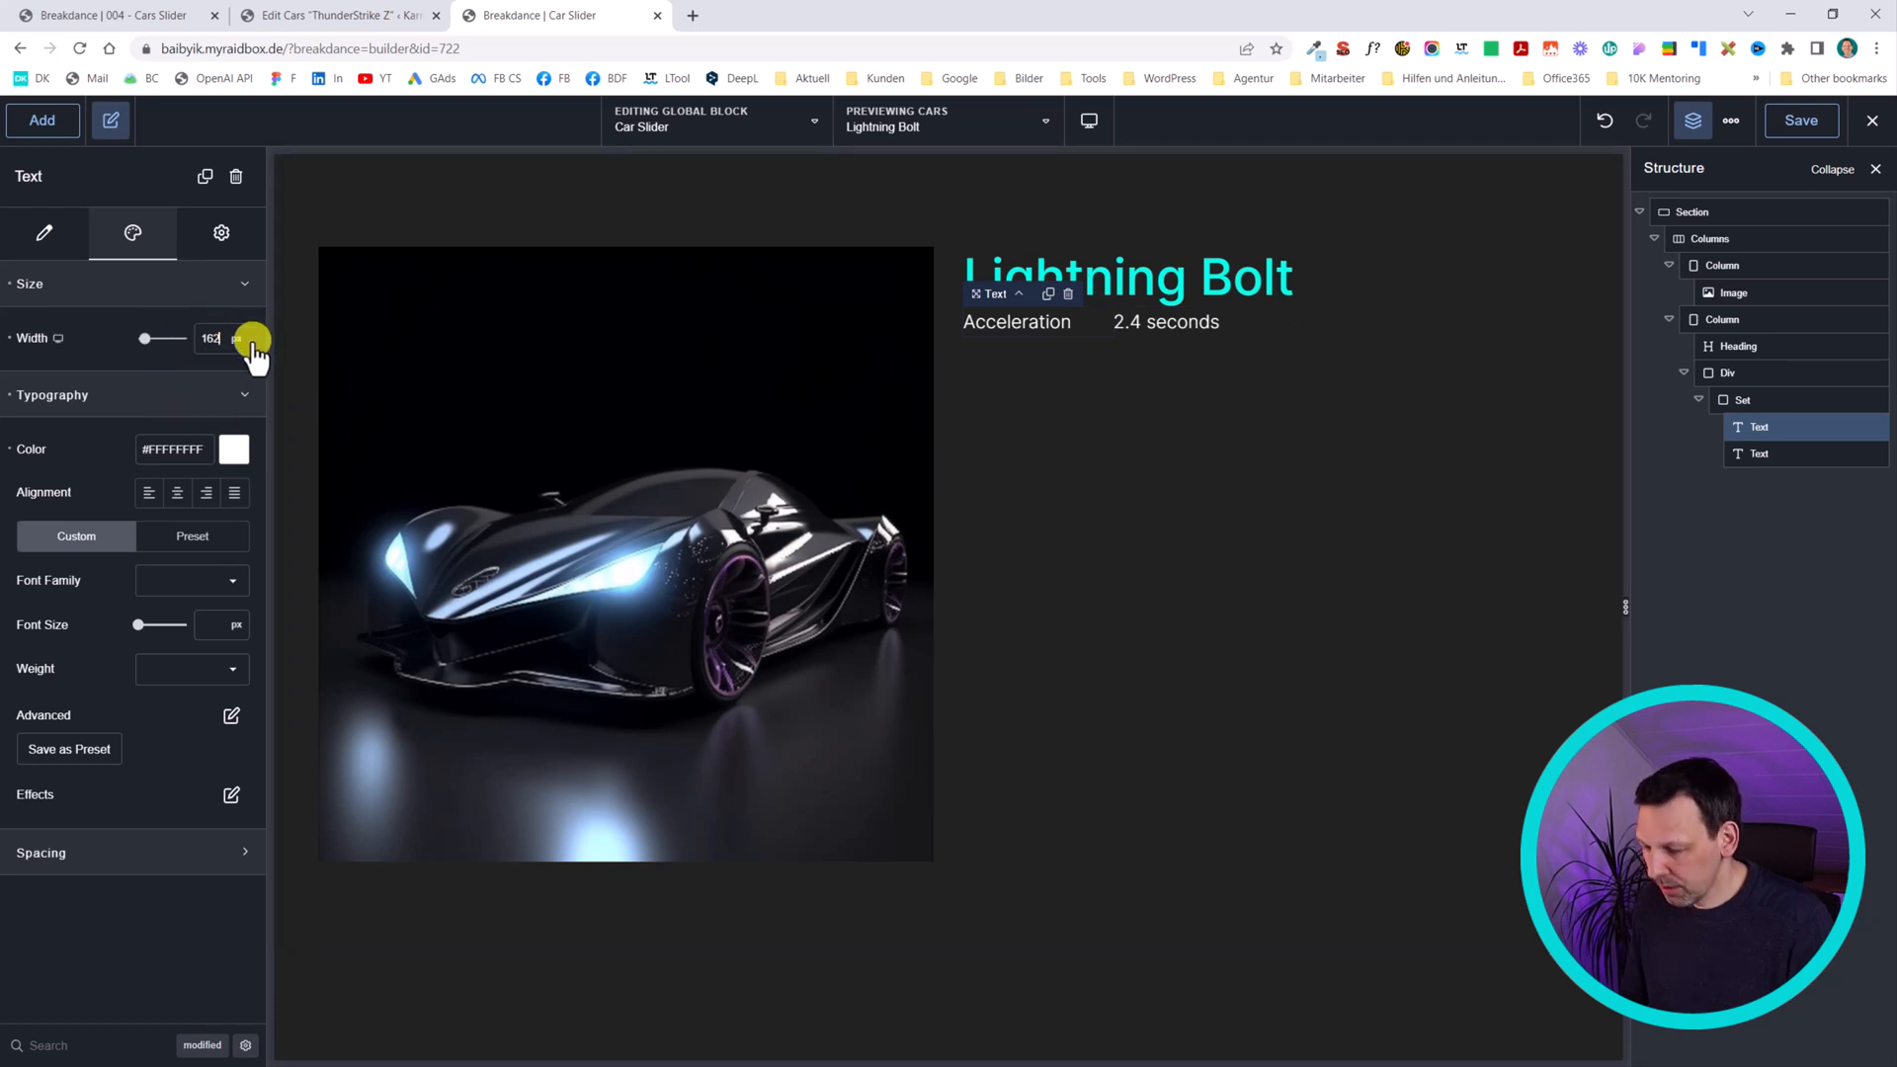
pyautogui.press('BackSpace')
pyautogui.write('0')
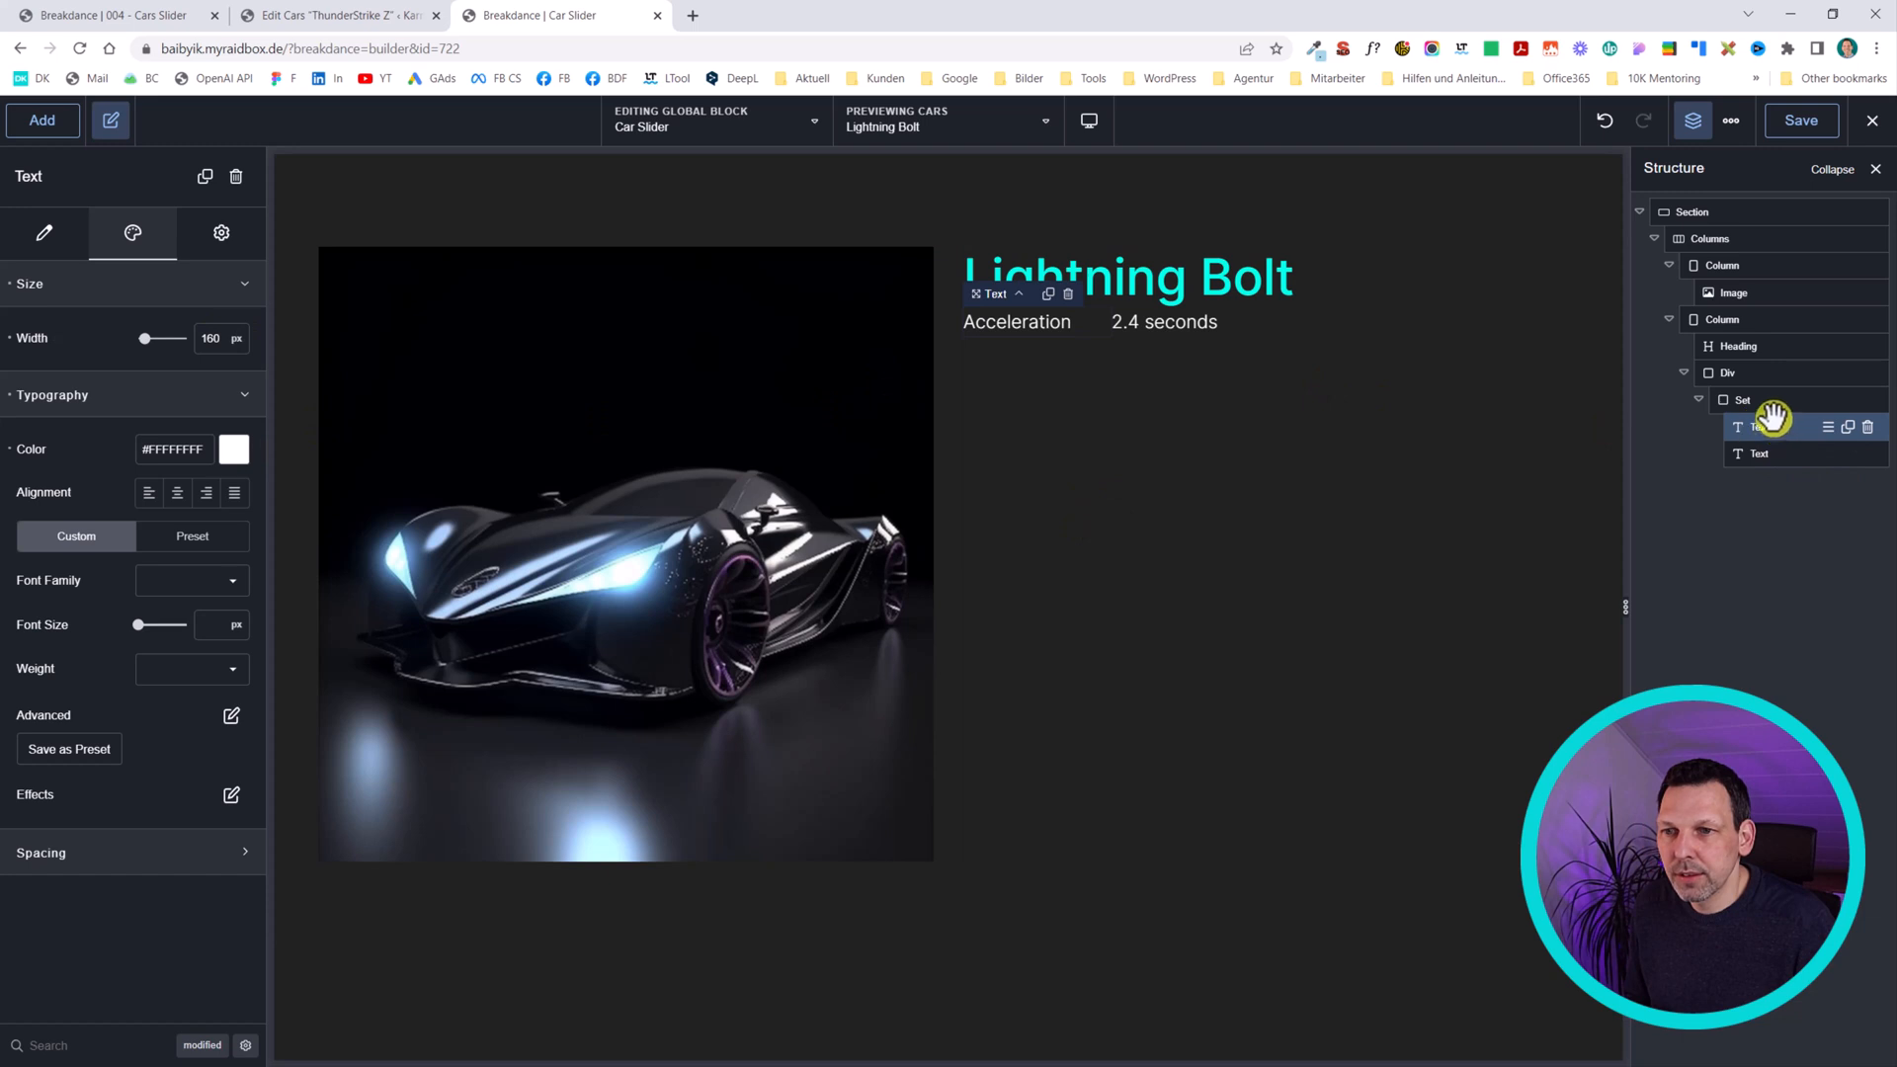
# - Duplicate the Set div and replace the copy's label with "Top Speed", copied from the ThunderStrike Z car fields in WordPress
pyautogui.click(1746, 400)
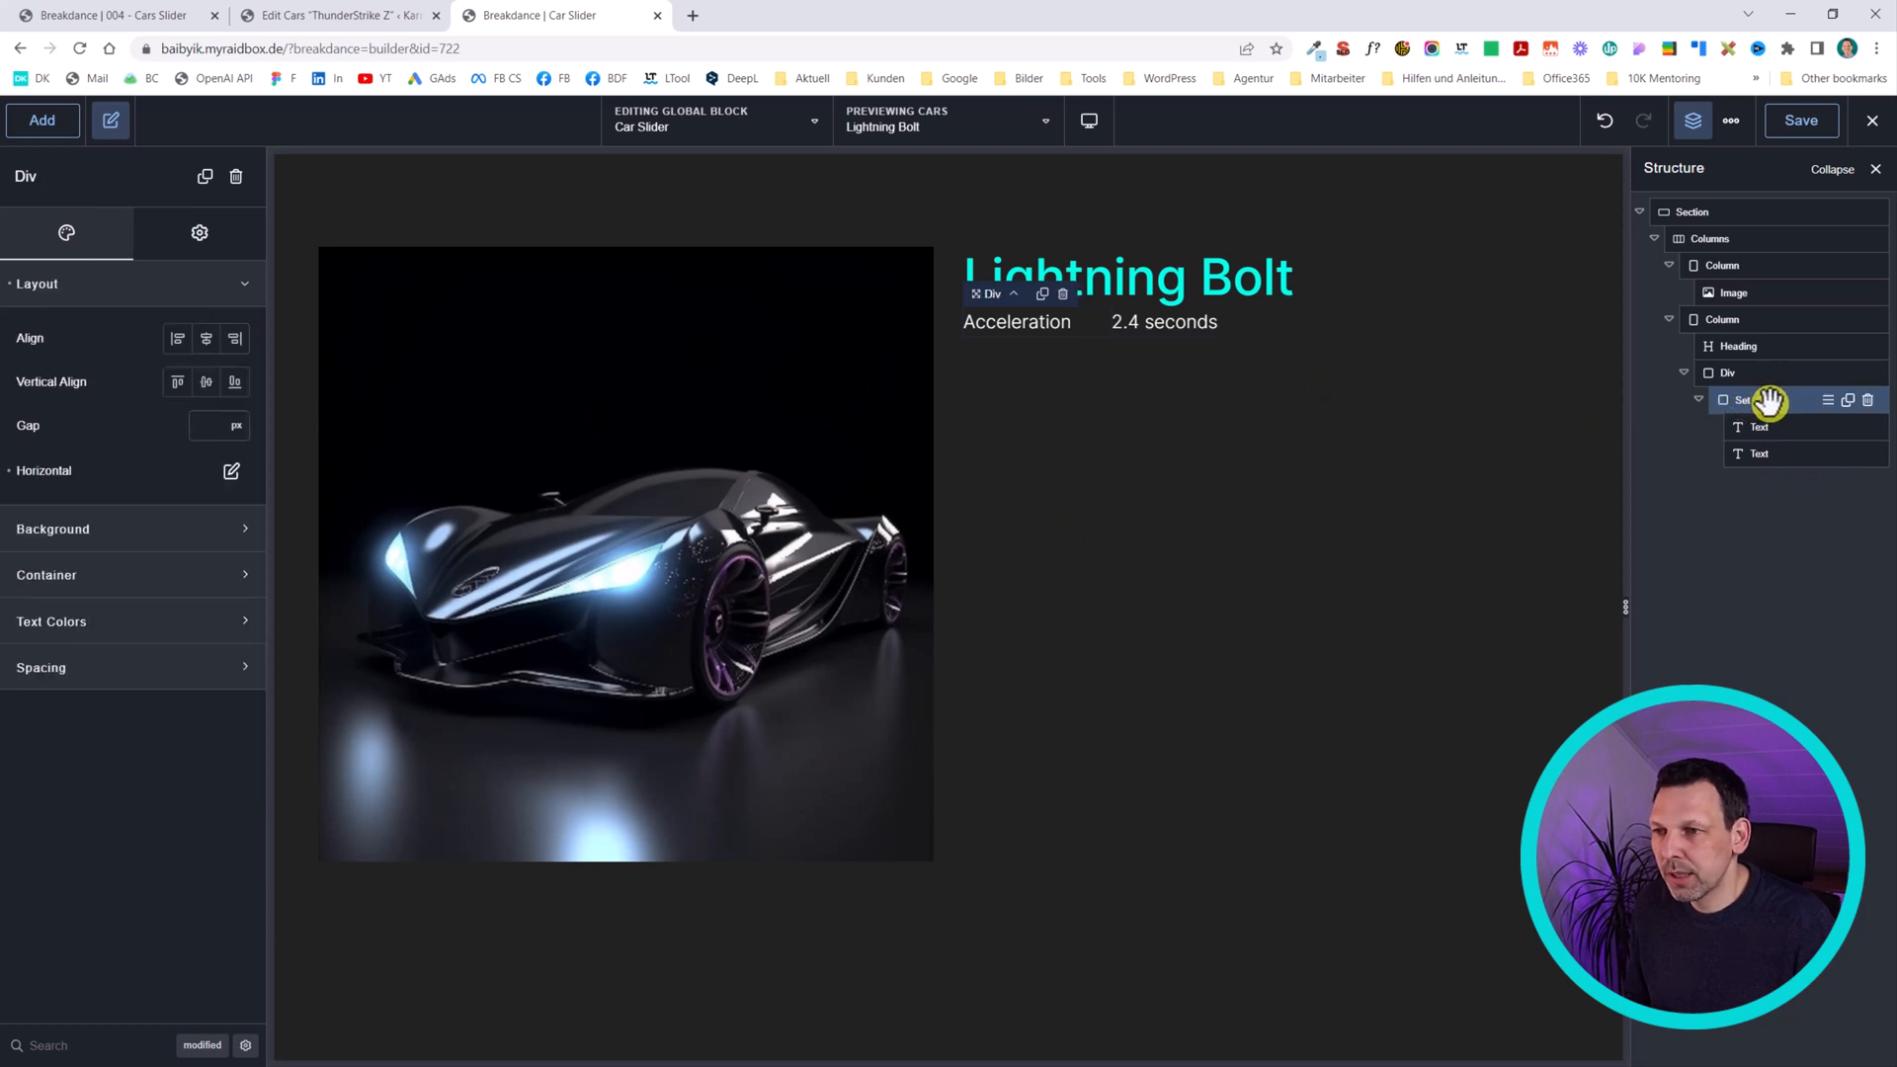
pyautogui.hotkey('ctrl', 'd')
pyautogui.click(1024, 357)
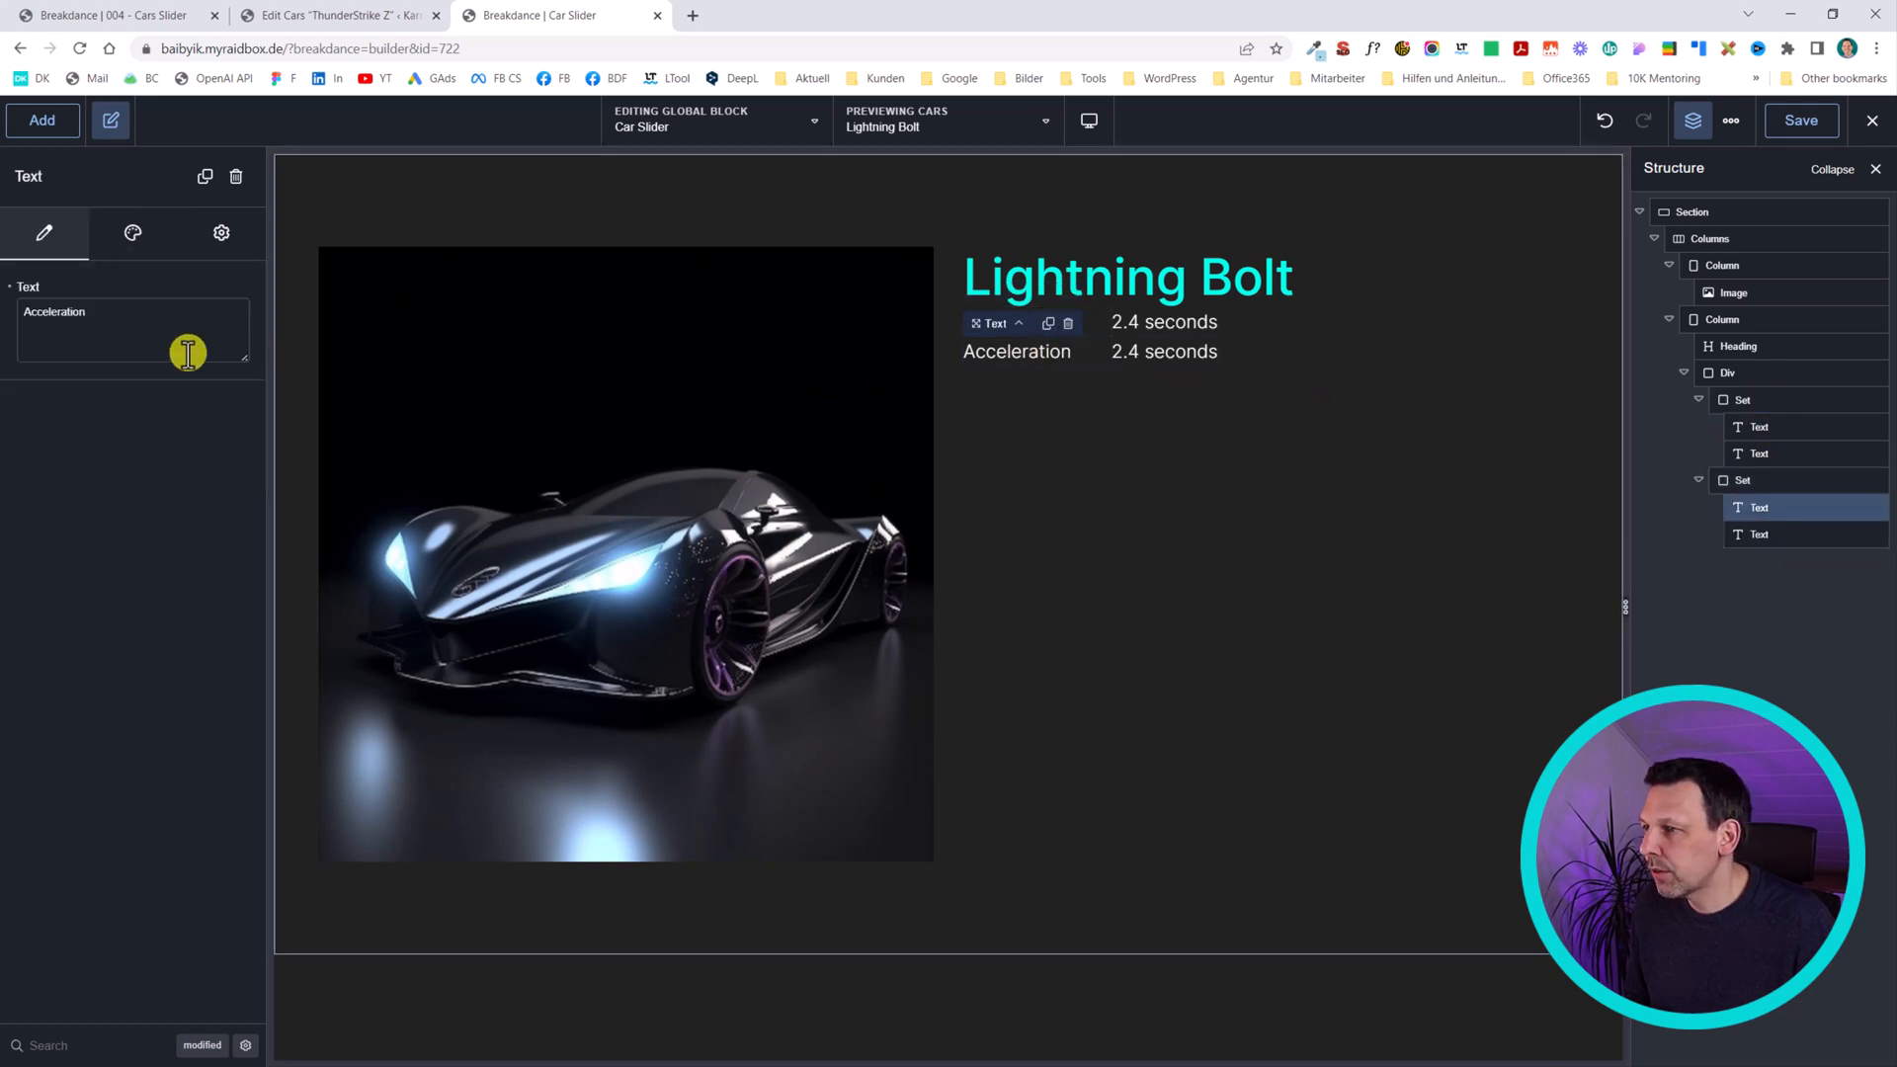
pyautogui.doubleClick(57, 311)
pyautogui.click(415, 15)
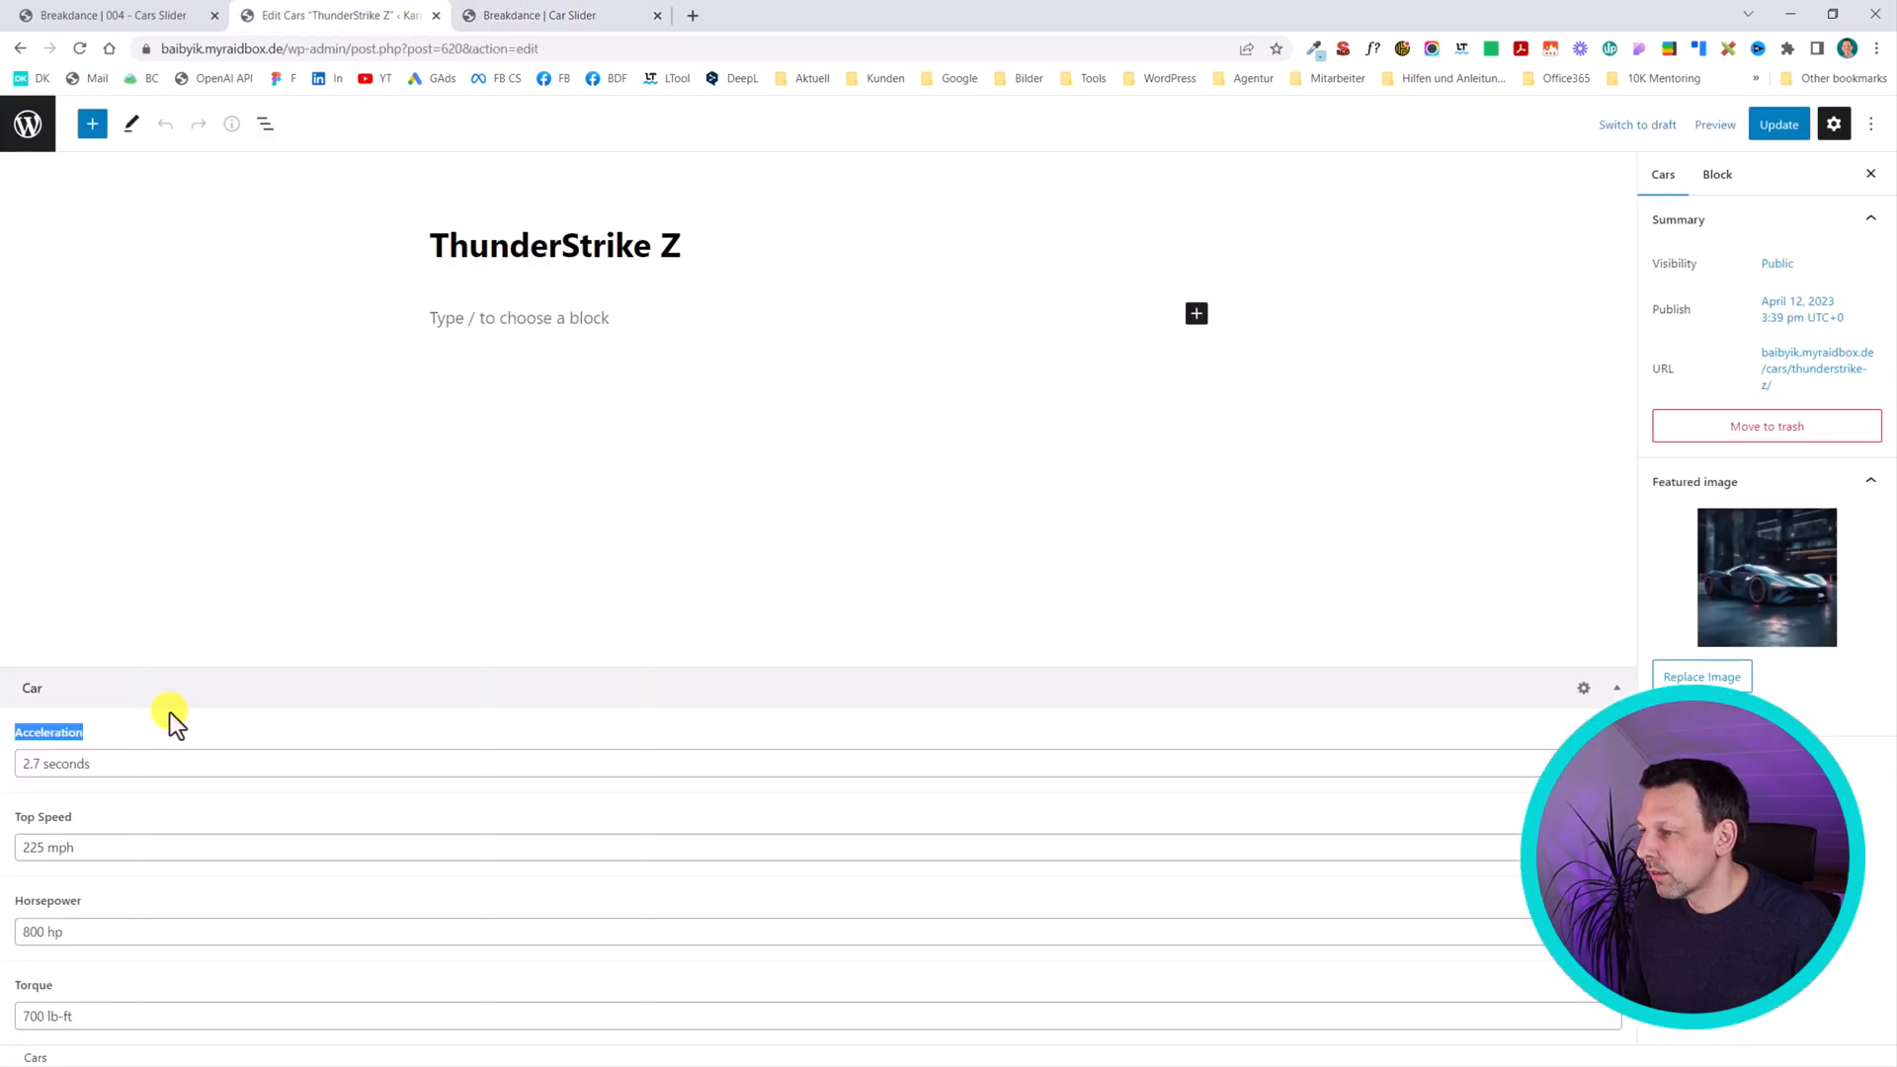
pyautogui.click(75, 824)
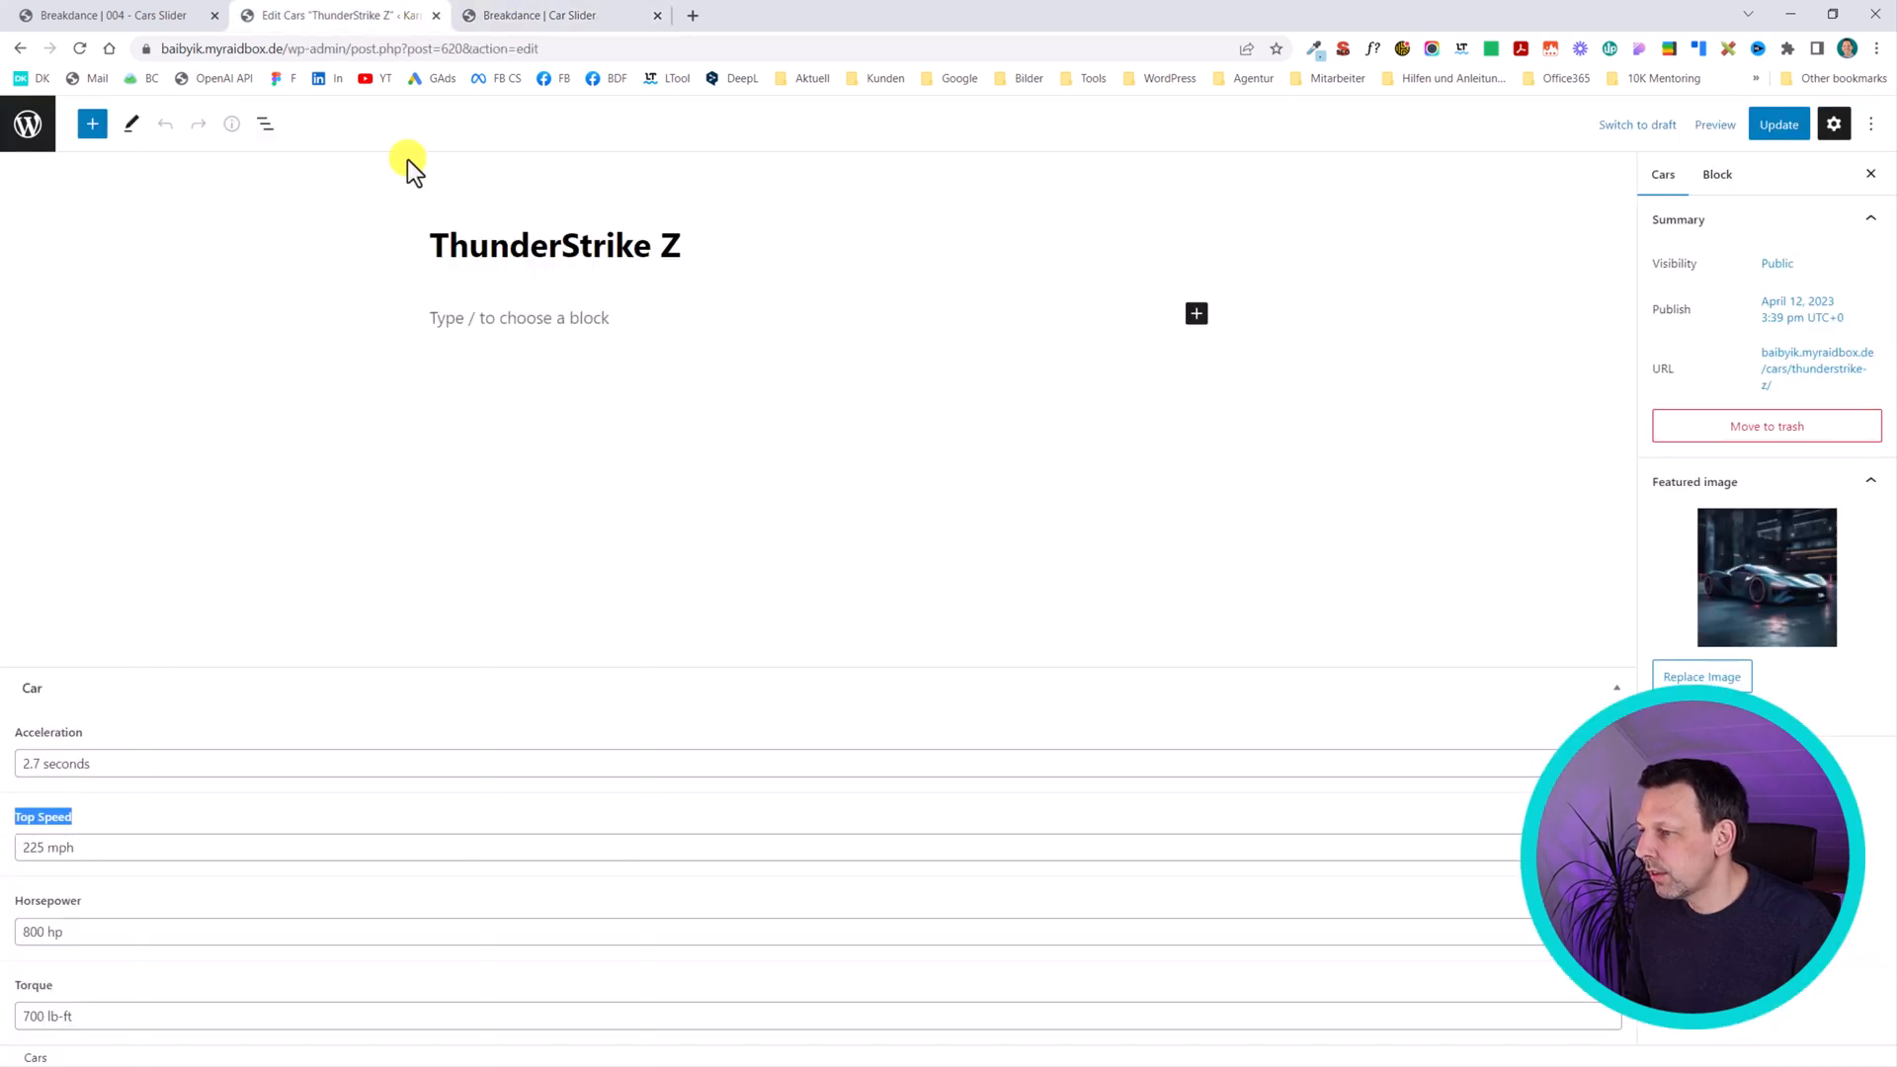
pyautogui.click(499, 15)
pyautogui.moveTo(118, 309); pyautogui.dragTo(79, 299)
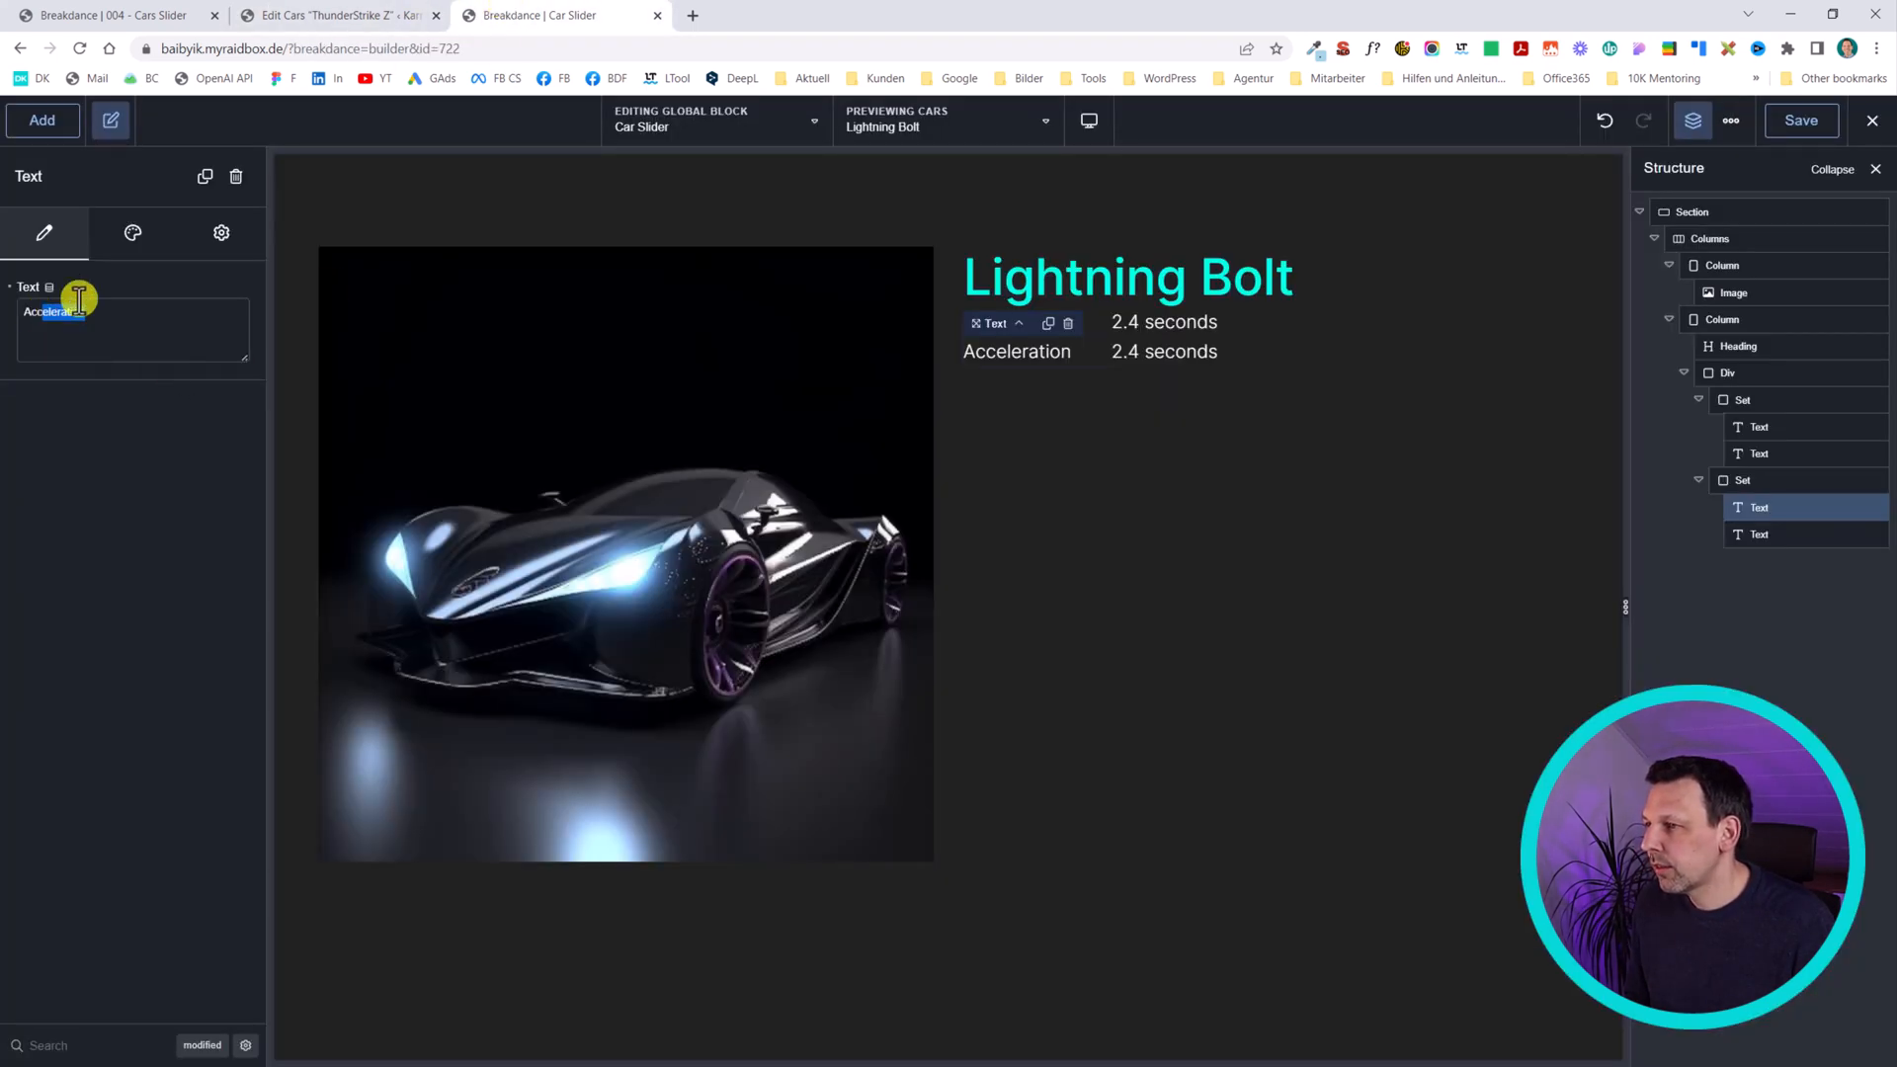
pyautogui.write('Top Speed')
pyautogui.hotkey('ctrl', 'a')
pyautogui.write('Top Speed')
pyautogui.click(415, 13)
pyautogui.click(555, 13)
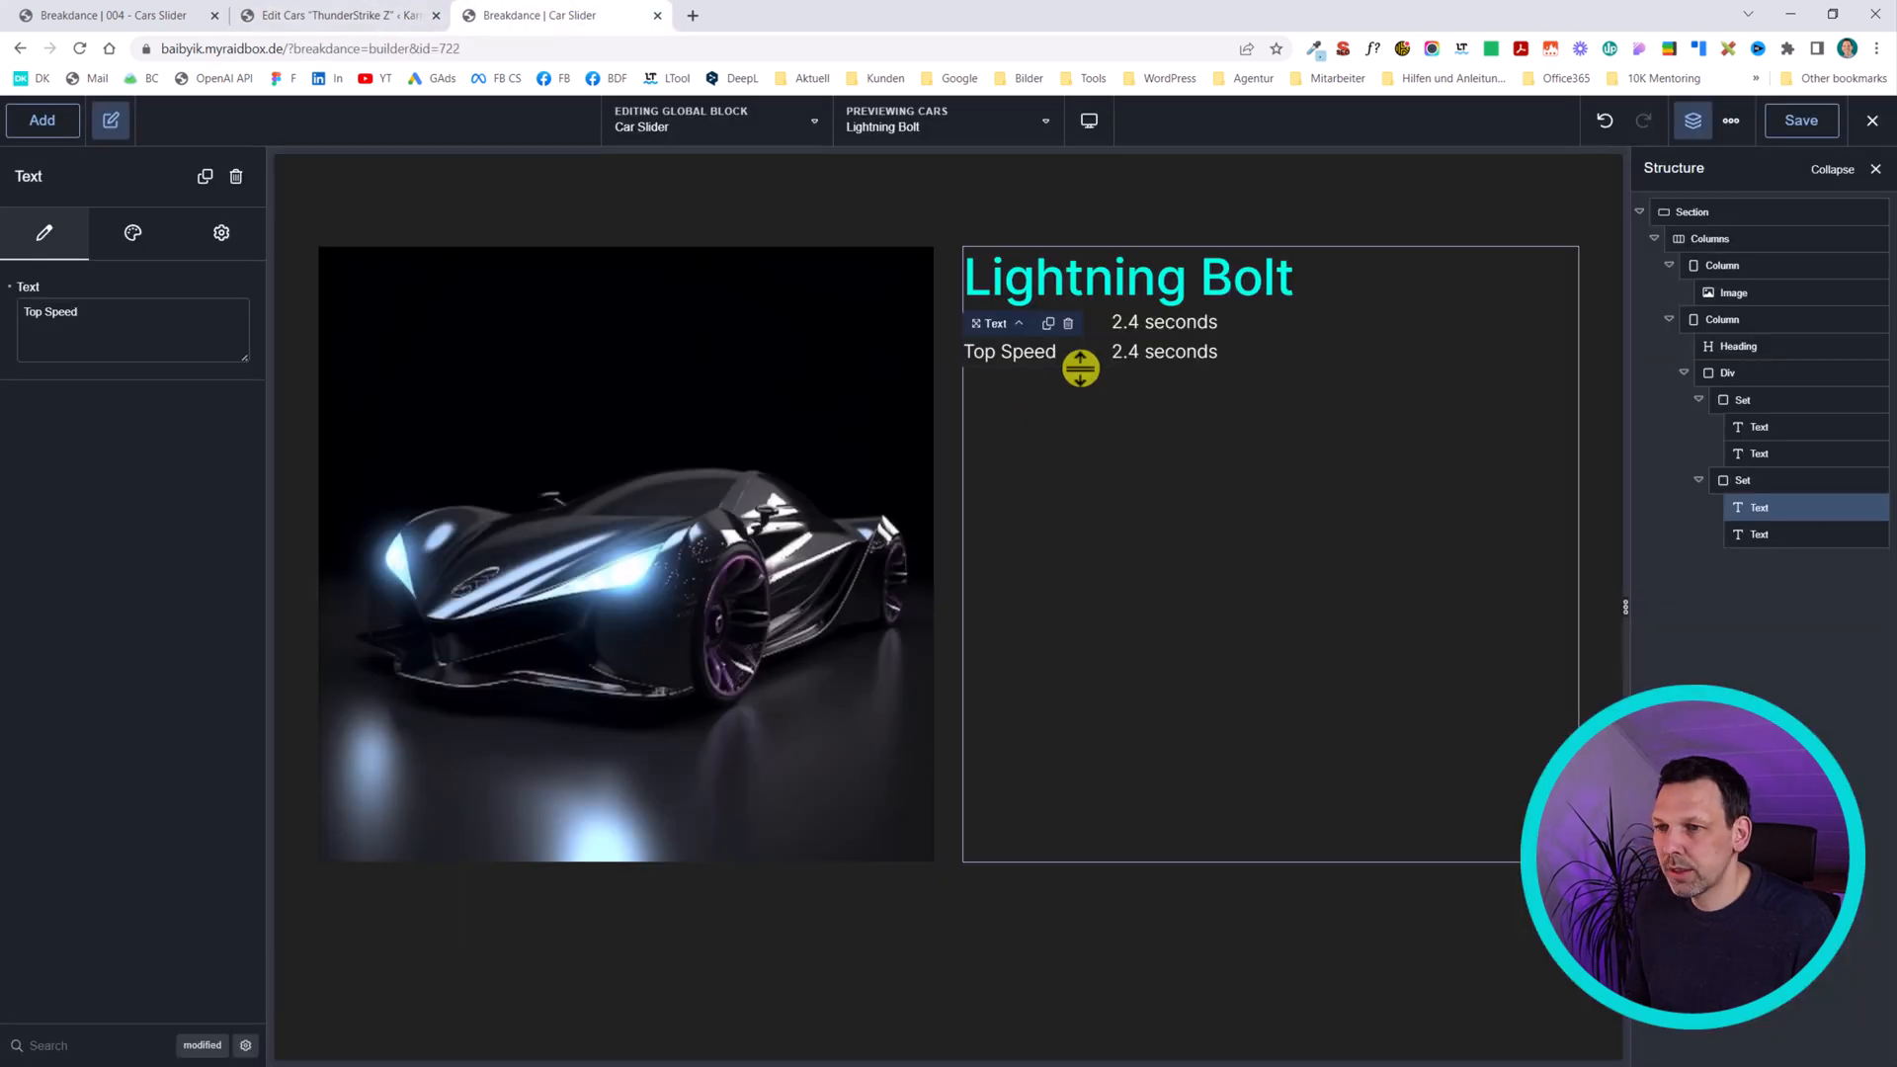
# - Replace the dynamic Acceleration value beside the Top Speed label with the ACF Top Speed field
pyautogui.click(1187, 354)
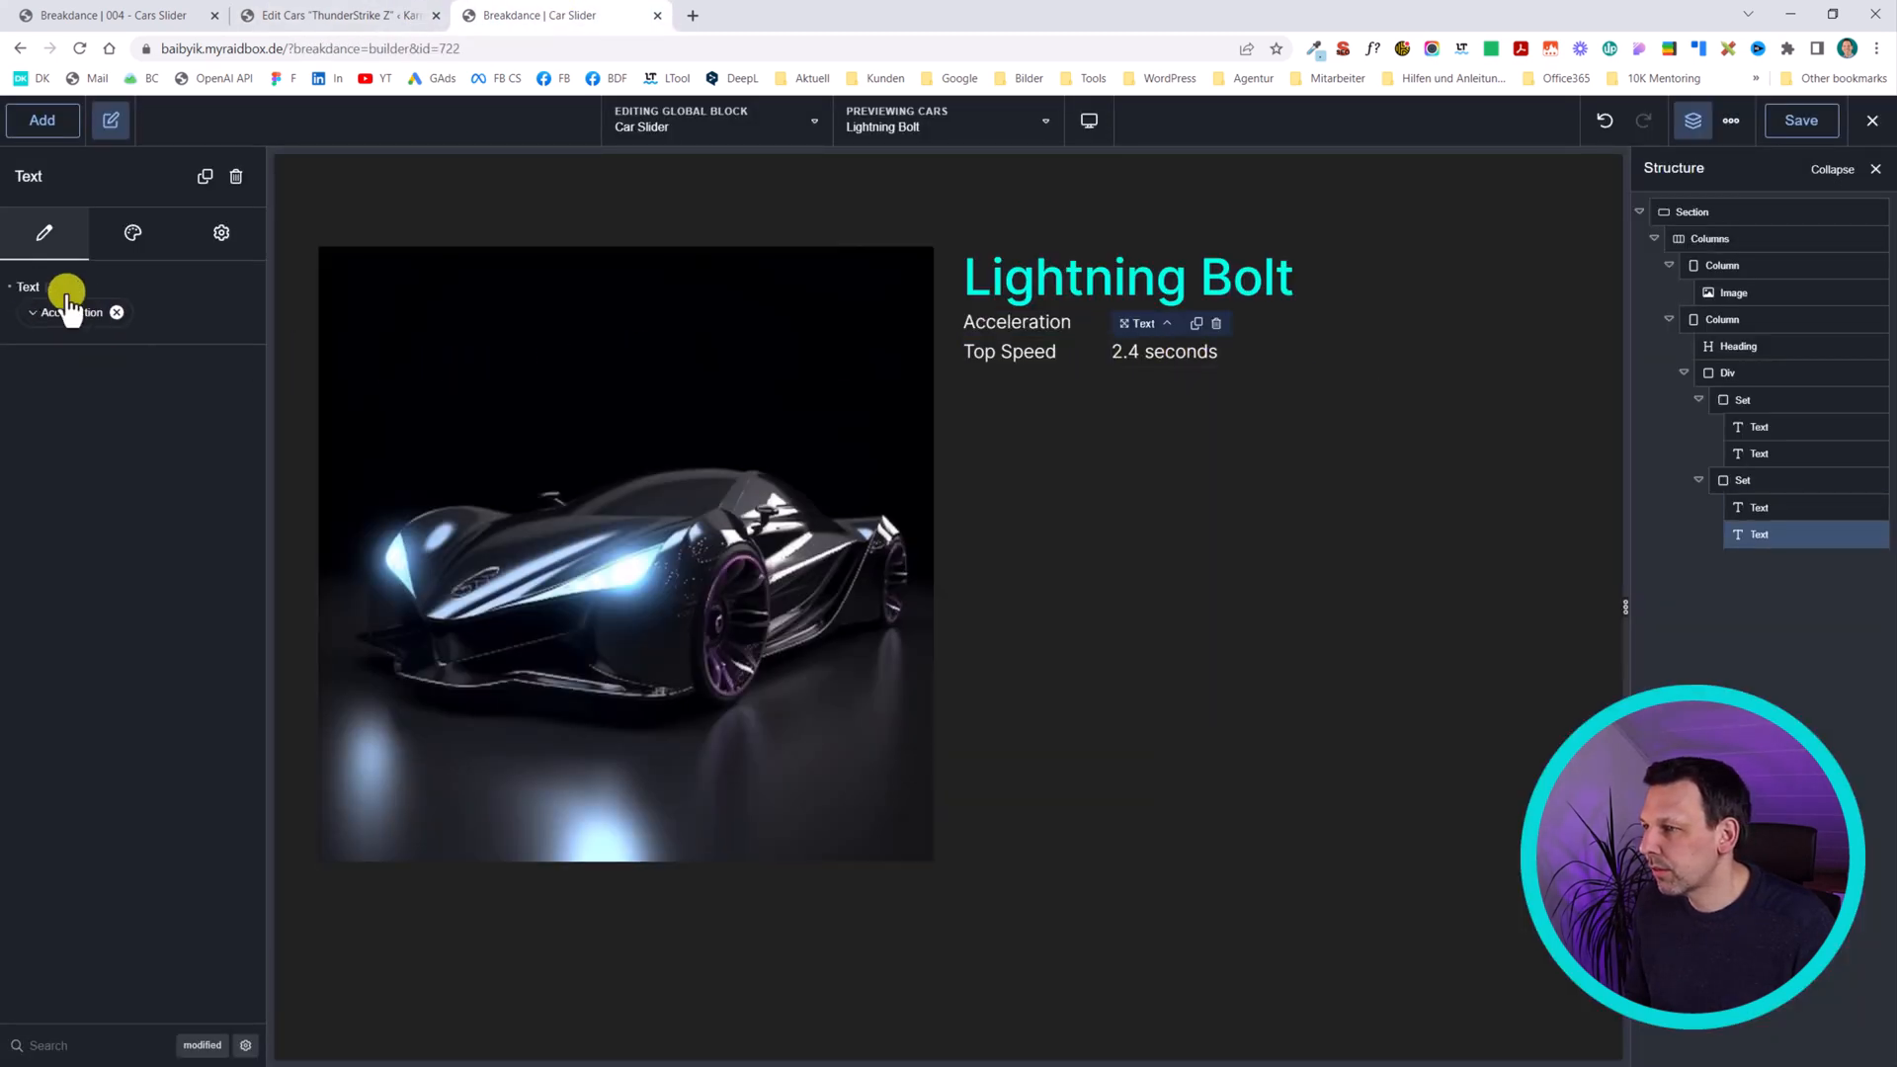
pyautogui.click(94, 314)
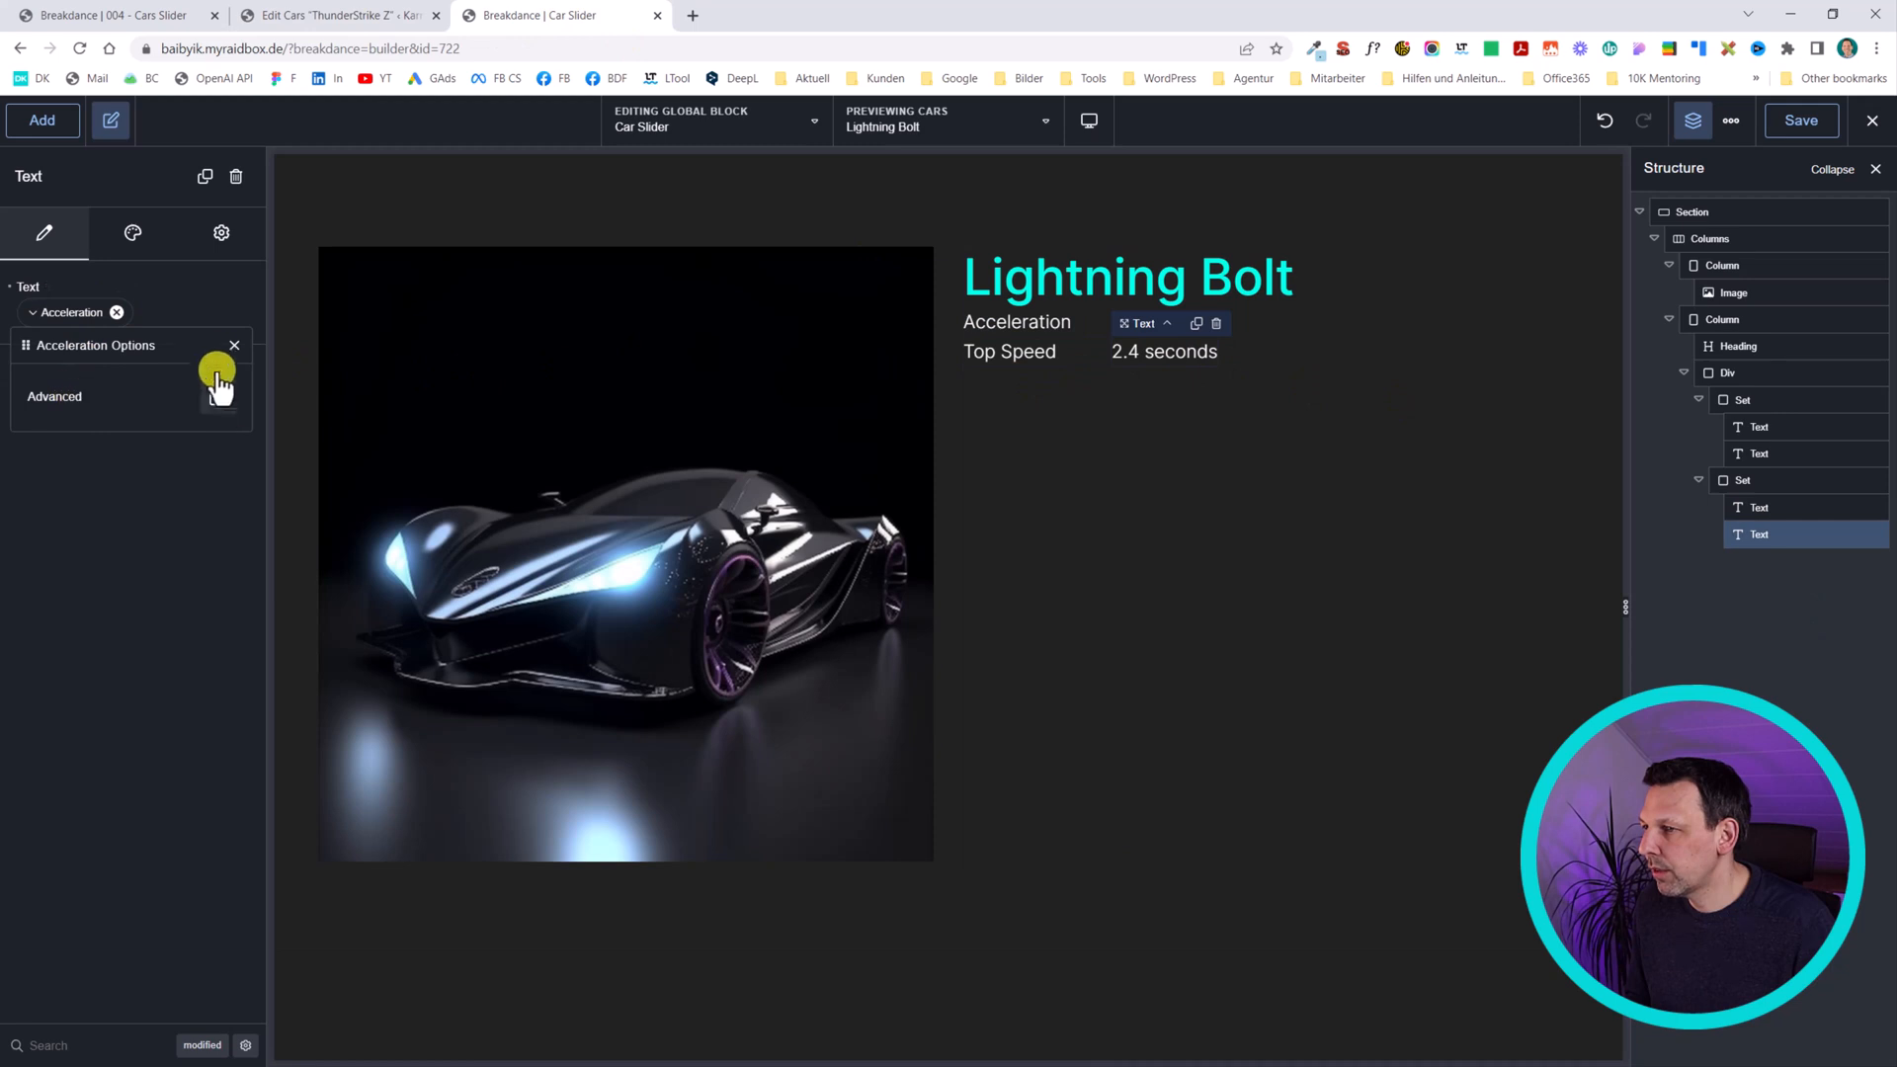
pyautogui.click(116, 312)
pyautogui.click(39, 287)
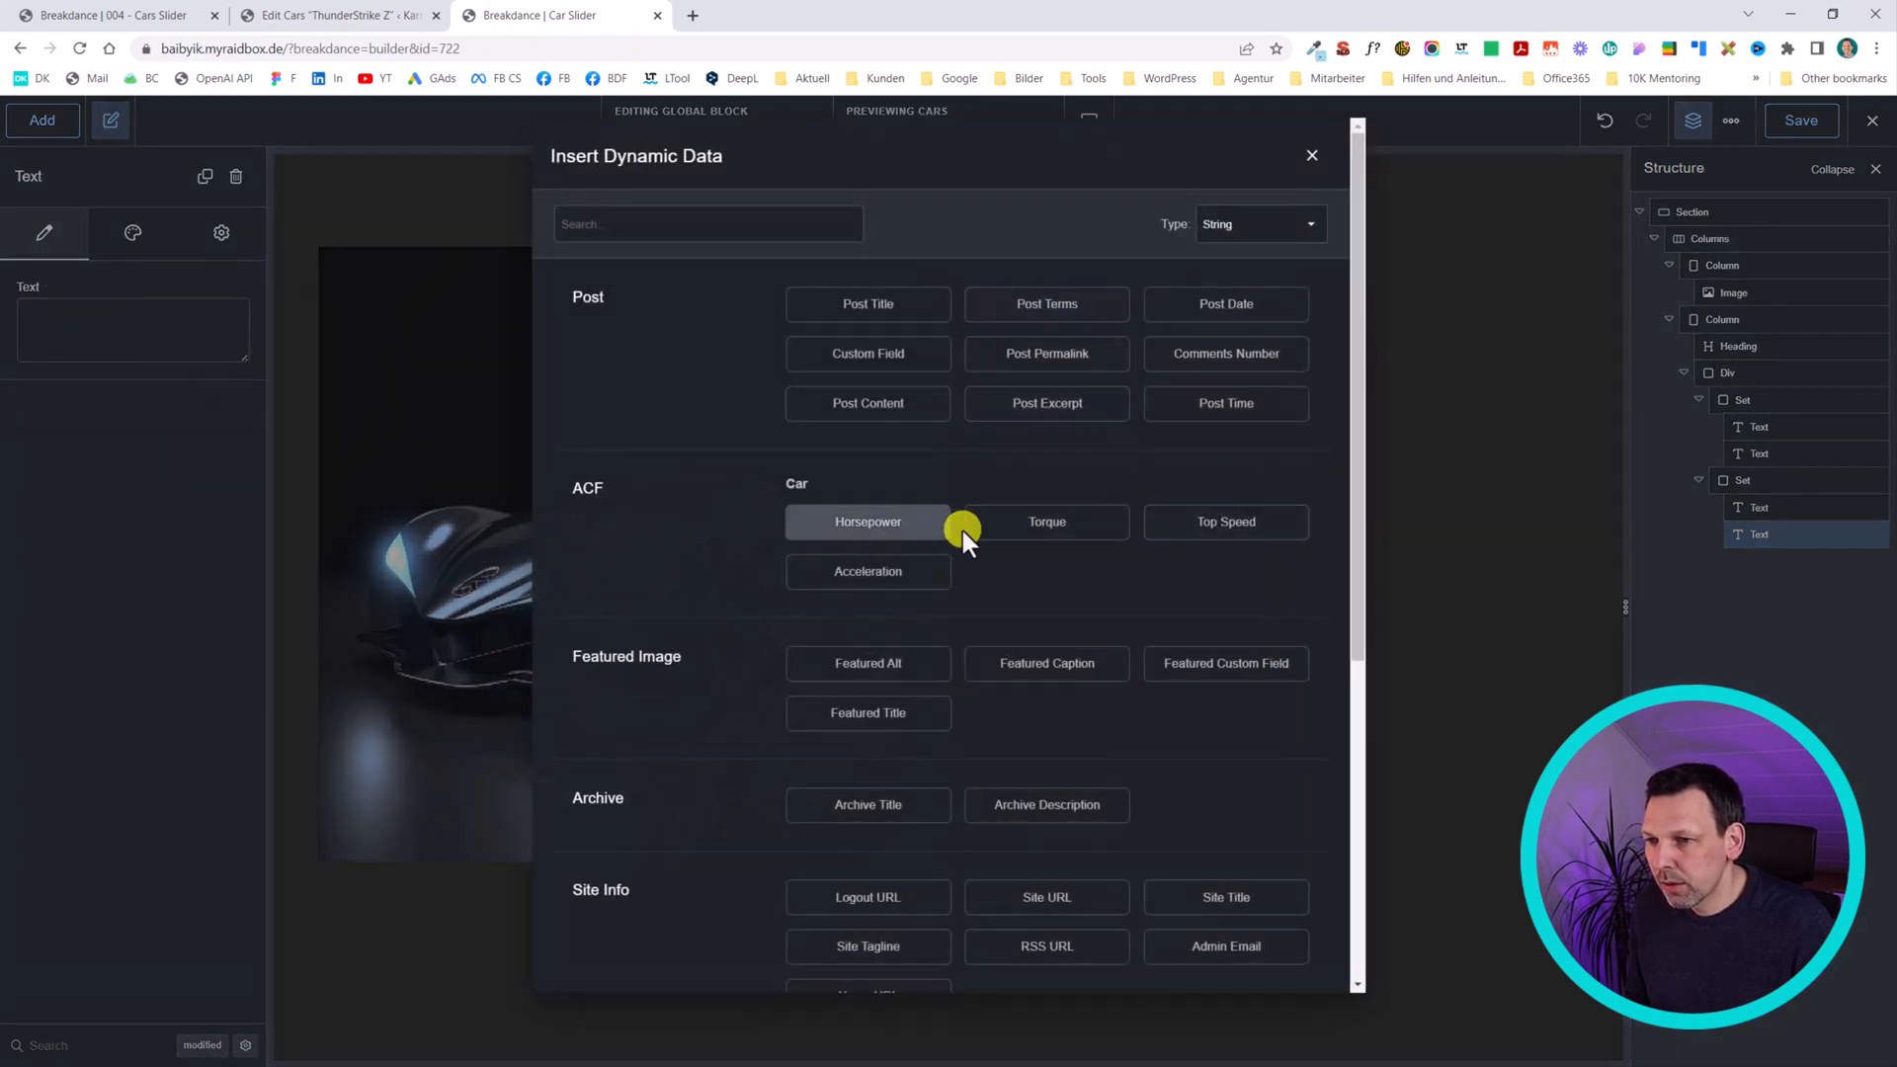
pyautogui.click(1200, 538)
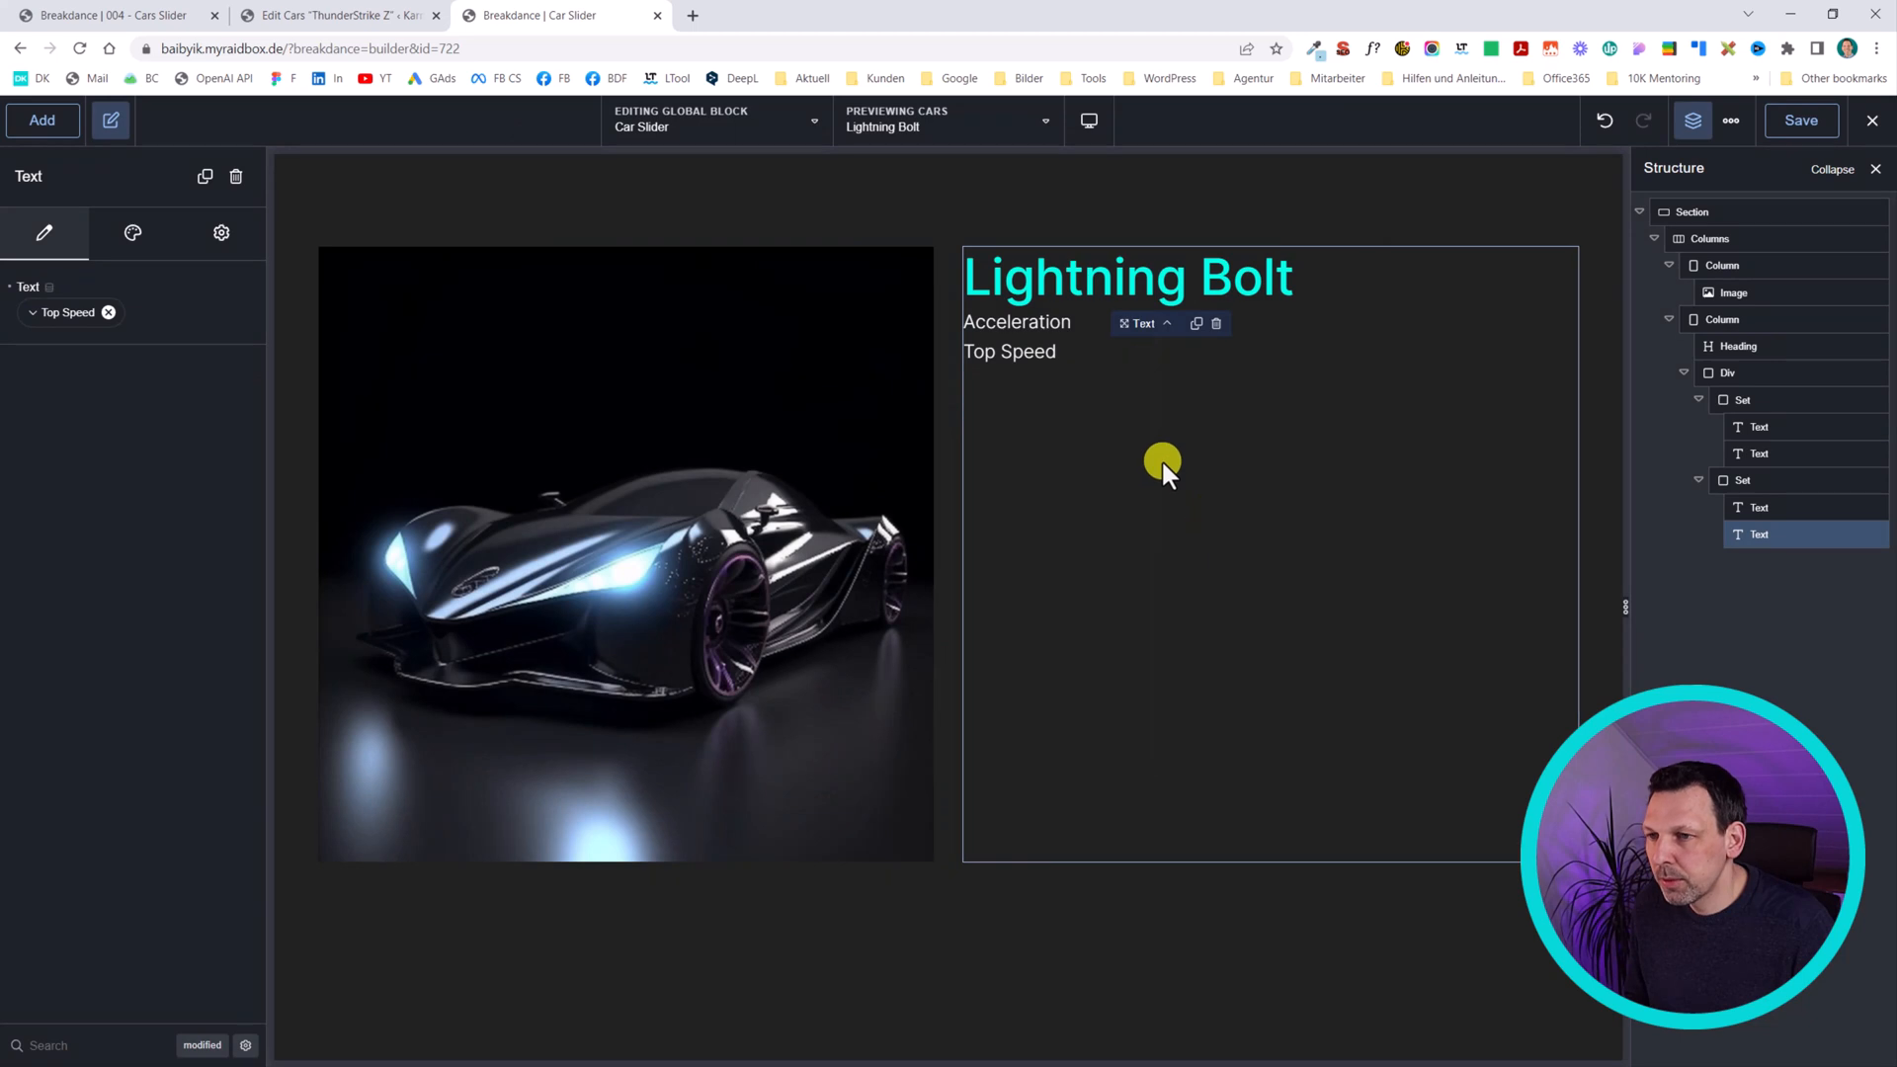
# - Duplicate the Top Speed Set and change the copy's label to "Horsepower", copied from the WordPress car fields
pyautogui.click(1002, 349)
pyautogui.click(1758, 480)
pyautogui.hotkey('ctrl', 'd')
pyautogui.click(1022, 381)
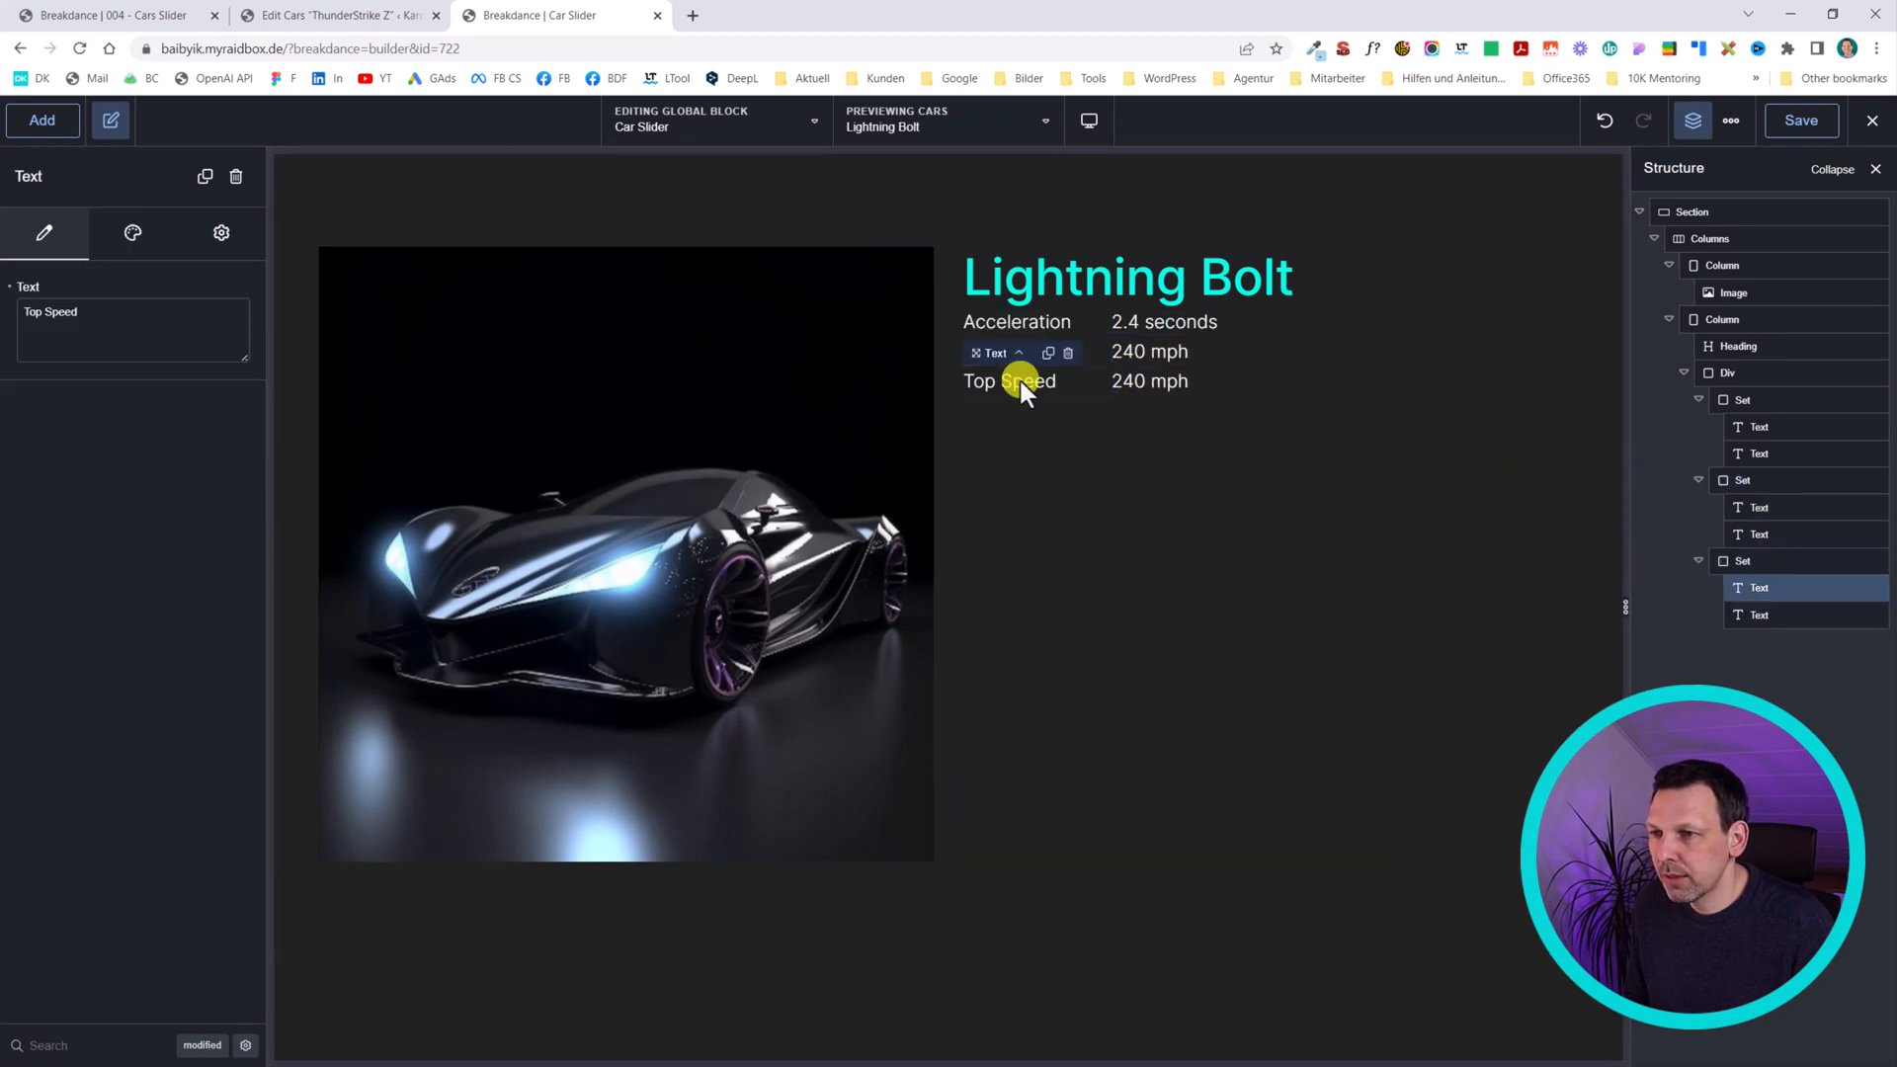
pyautogui.click(297, 15)
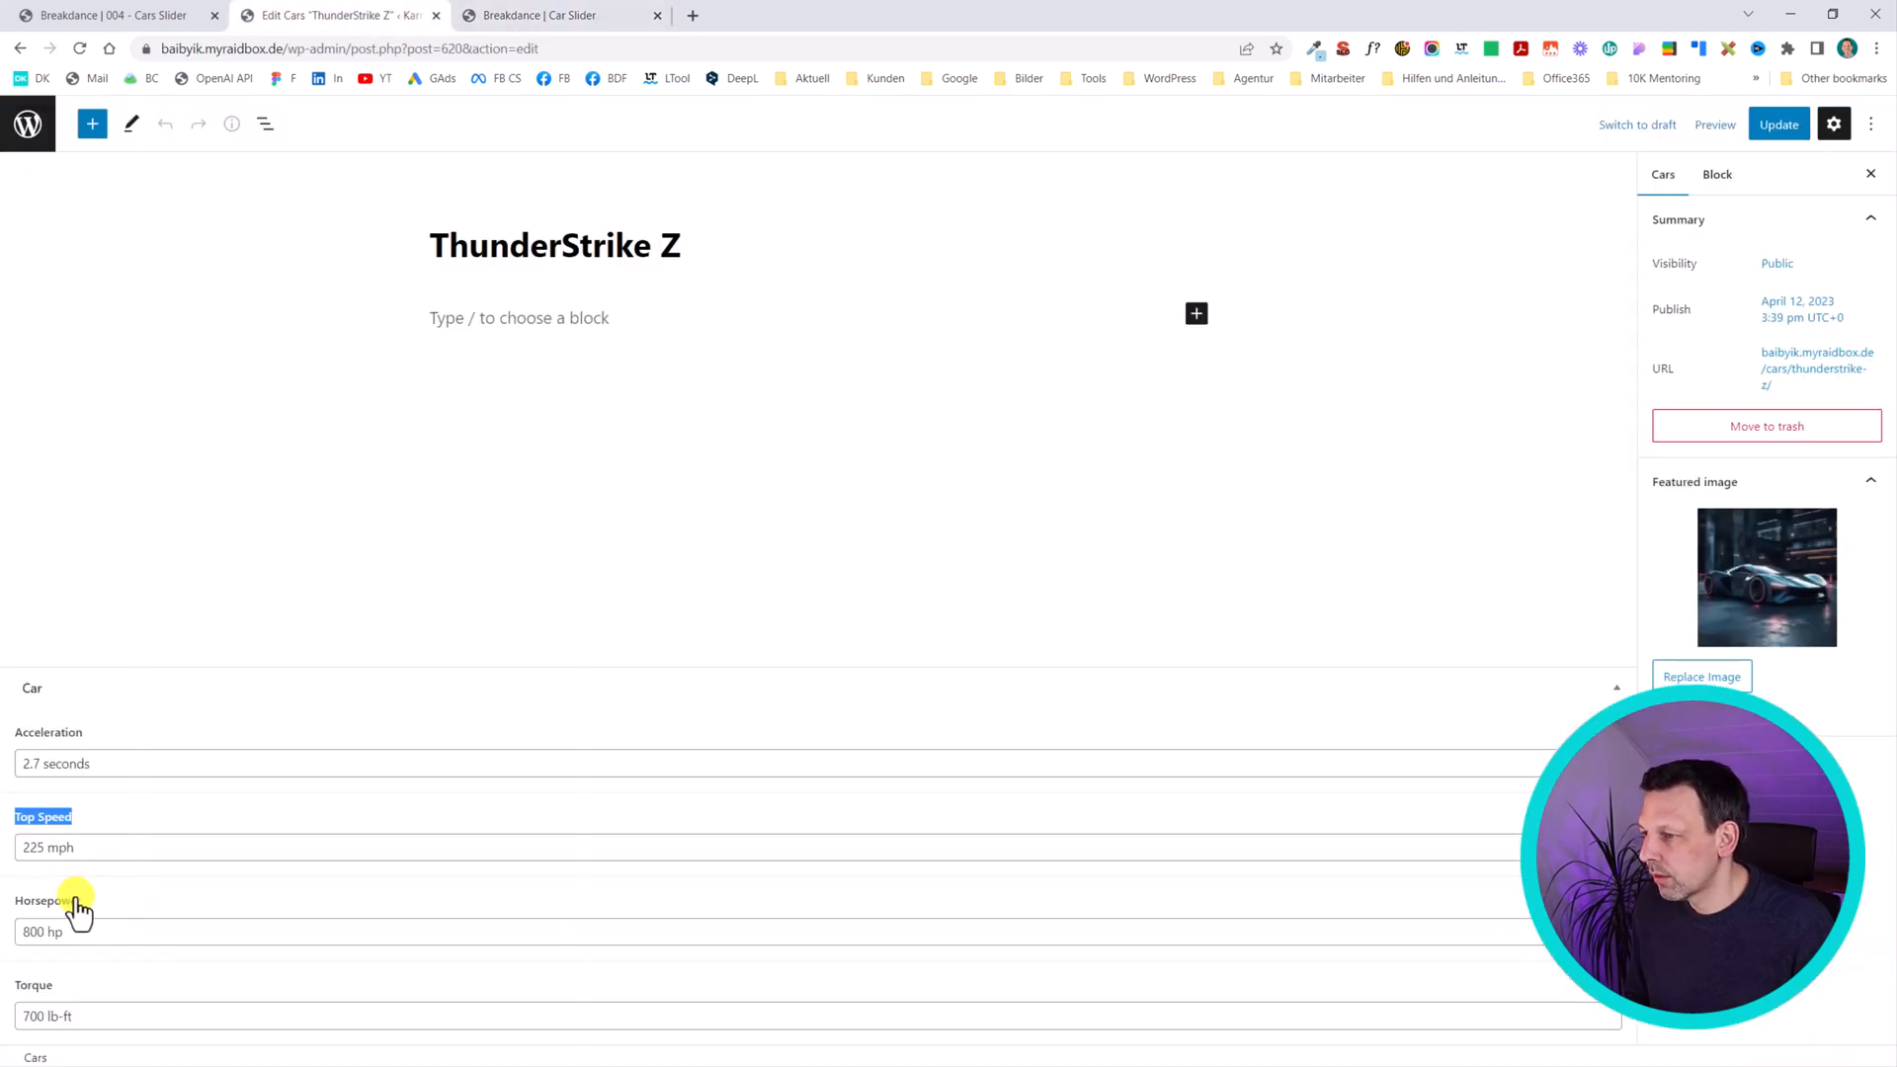
pyautogui.moveTo(84, 901); pyautogui.dragTo(27, 909)
pyautogui.click(523, 15)
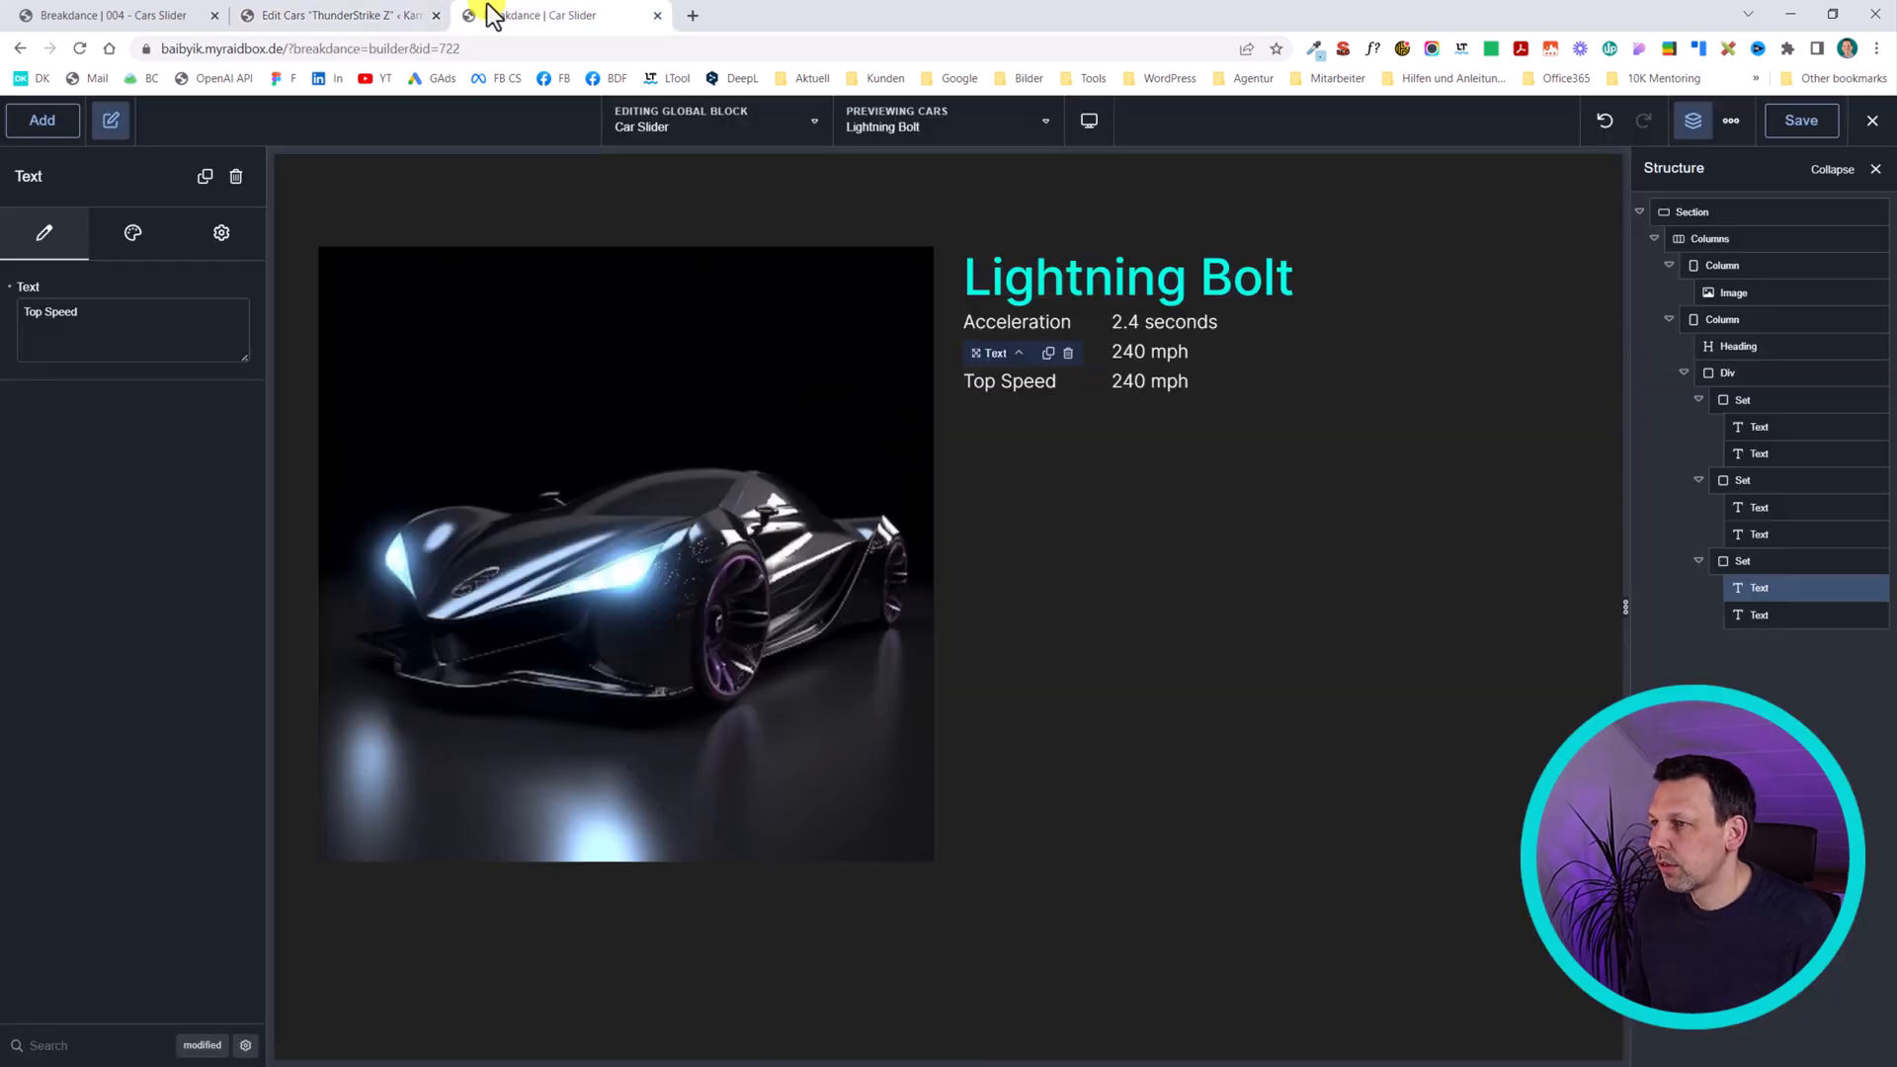
pyautogui.tripleClick(118, 306)
pyautogui.write('Horsepower')
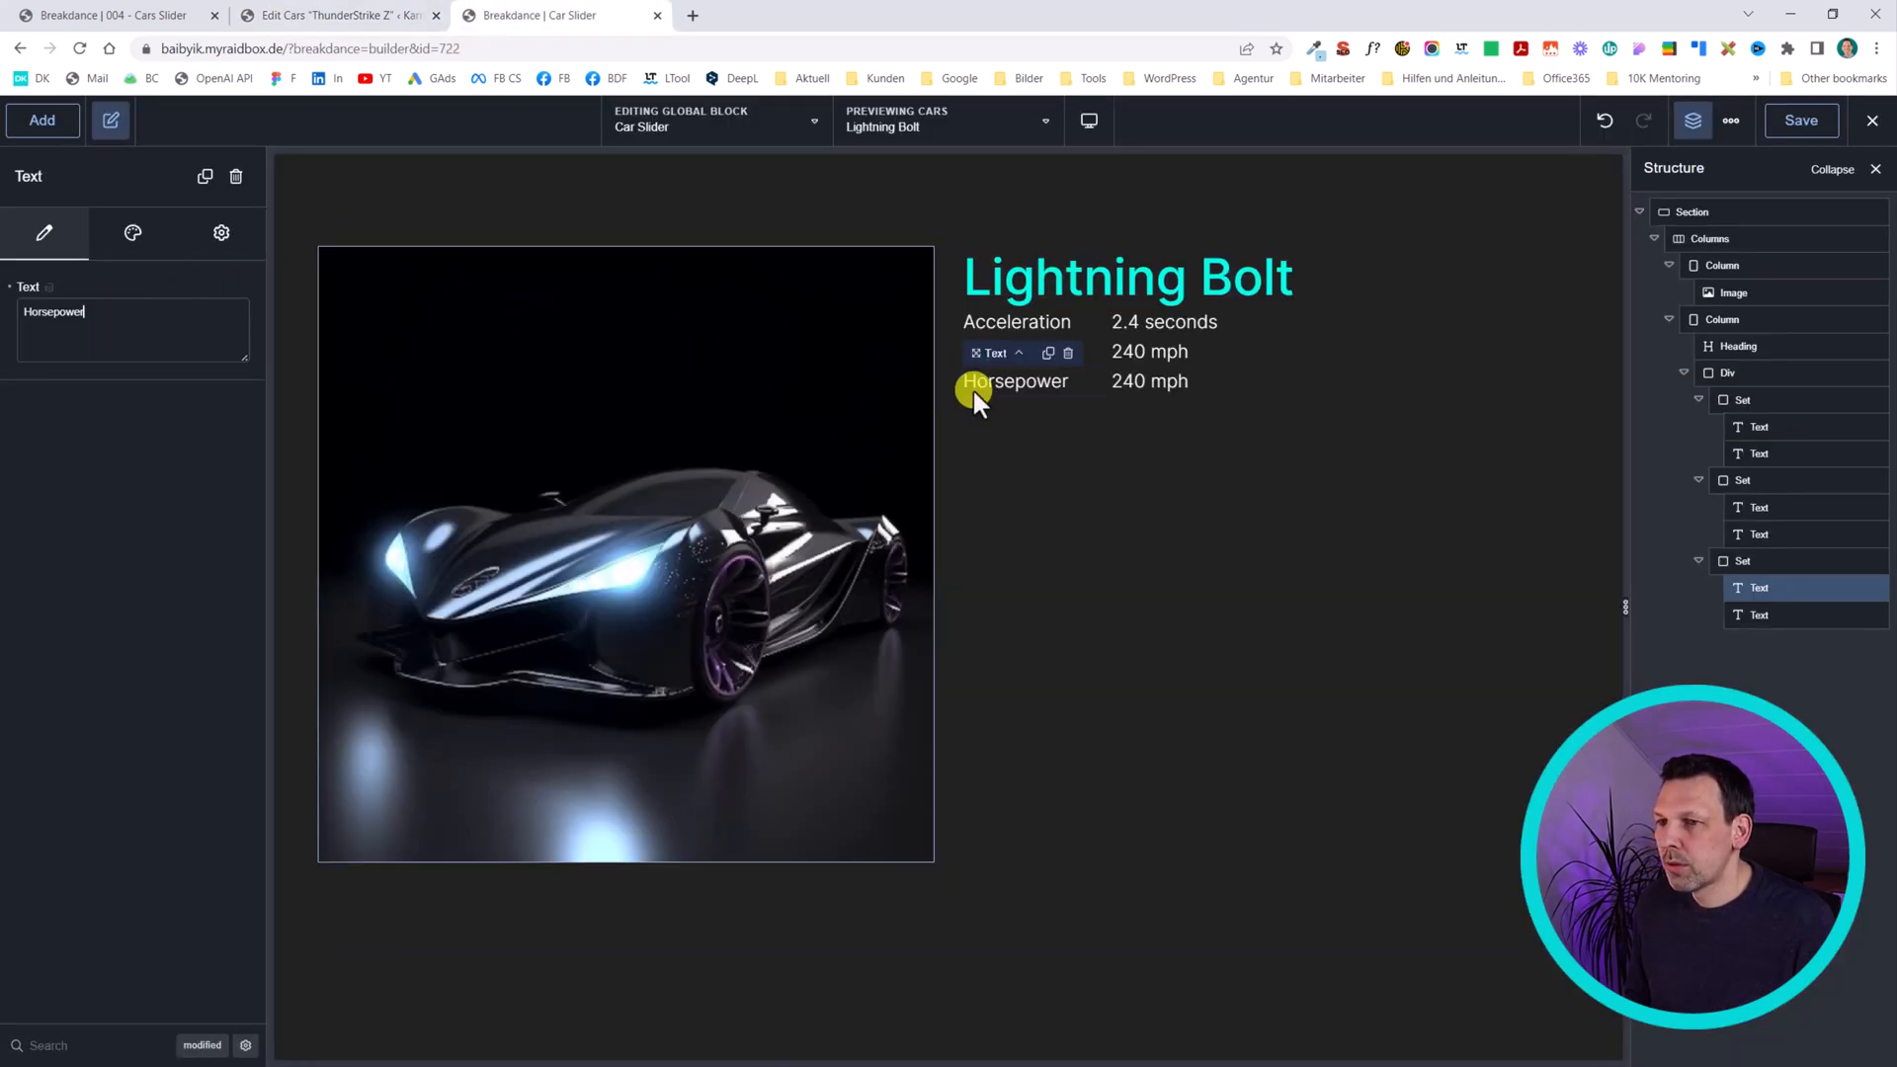
# - Replace the dynamic value beside the Horsepower label with the ACF Horsepower field
pyautogui.click(1188, 383)
pyautogui.click(108, 313)
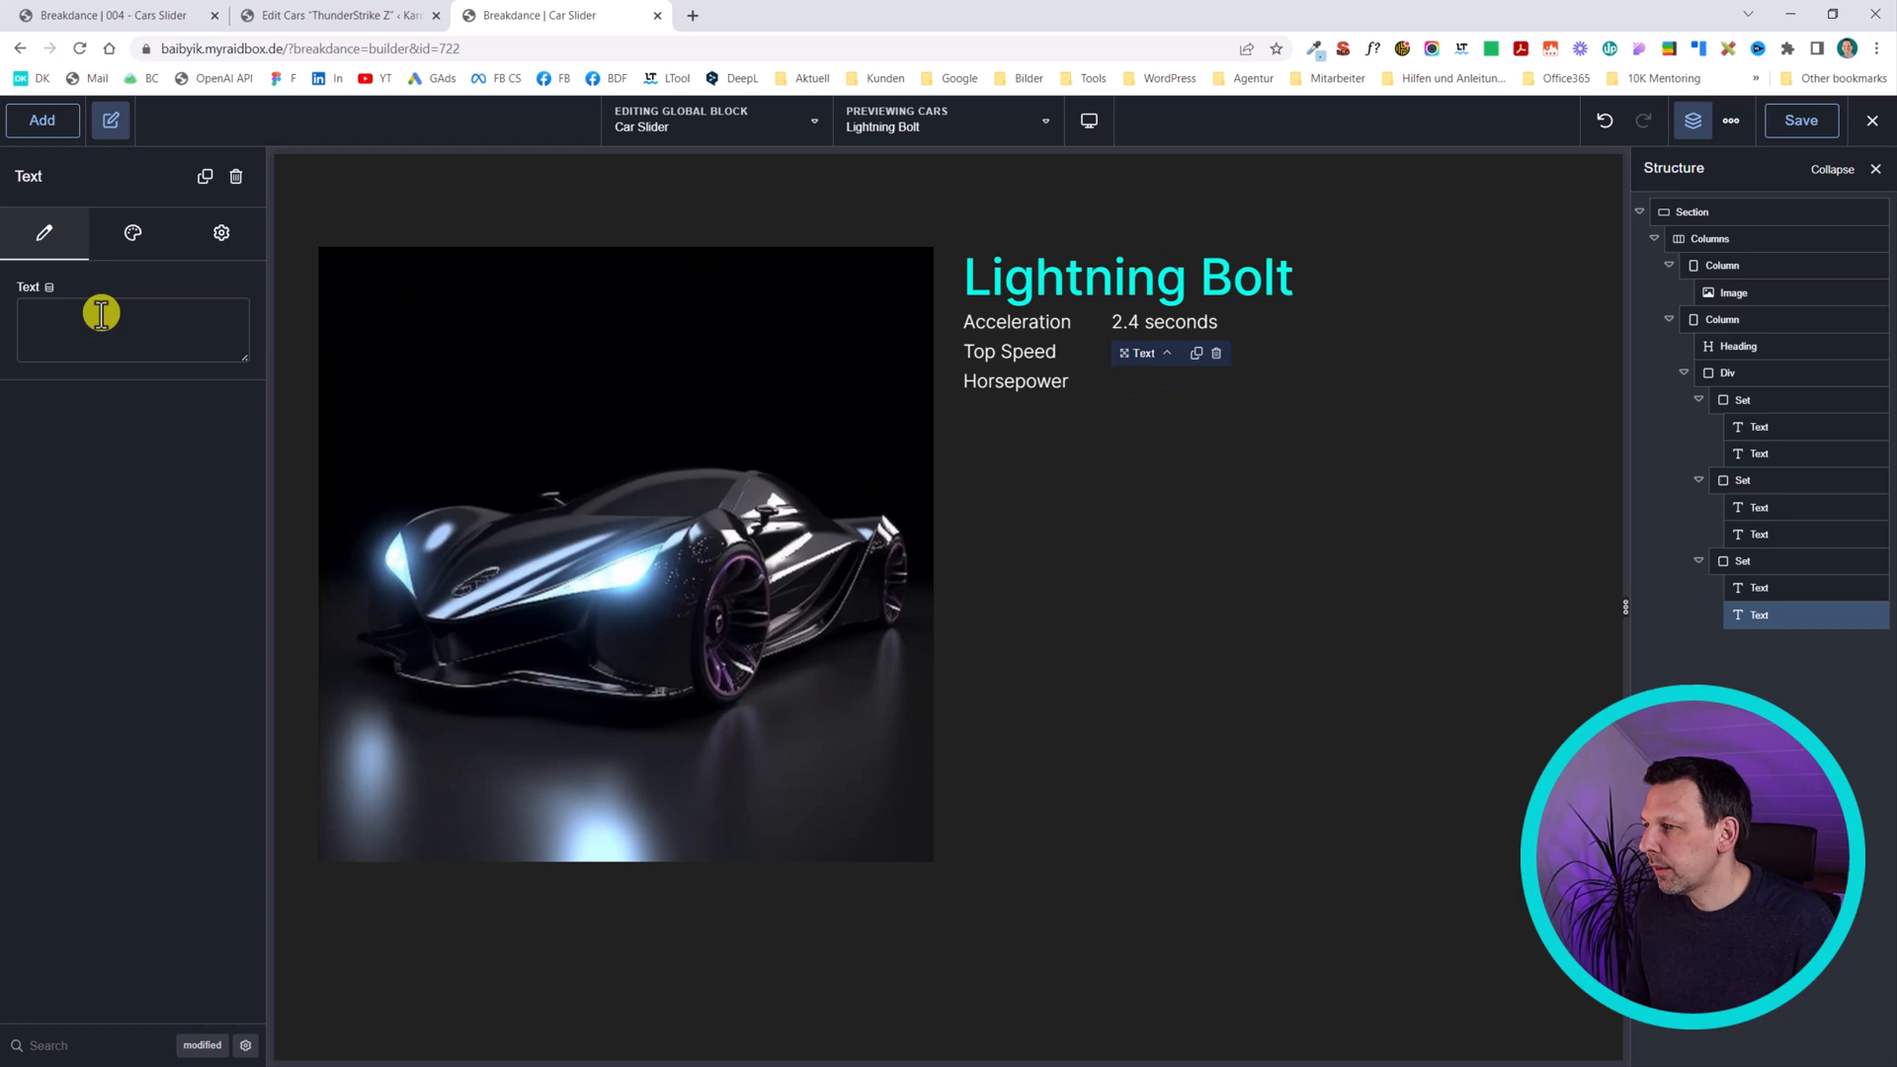
pyautogui.click(48, 287)
pyautogui.click(939, 521)
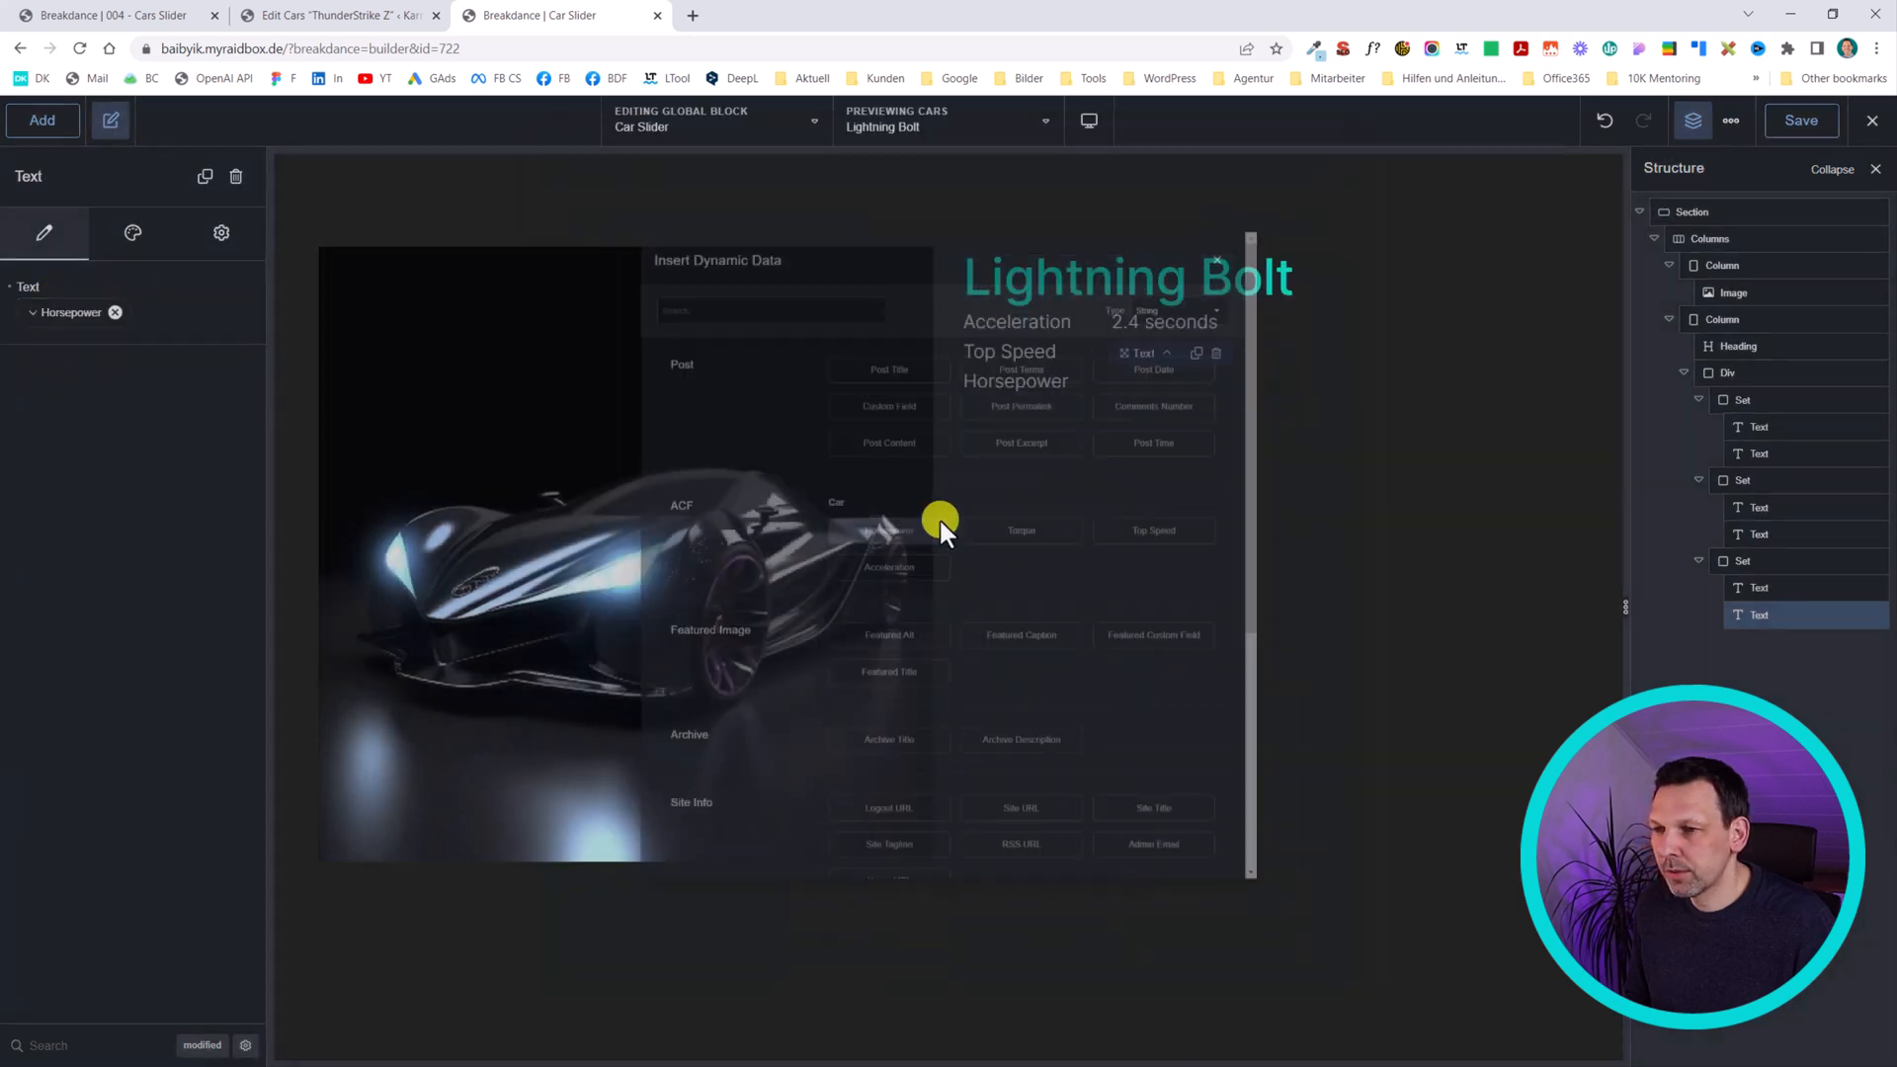
# - Duplicate the Horsepower Set and change the copy's label to "Torque", copied from the WordPress car fields
pyautogui.click(1731, 560)
pyautogui.hotkey('ctrl', 'd')
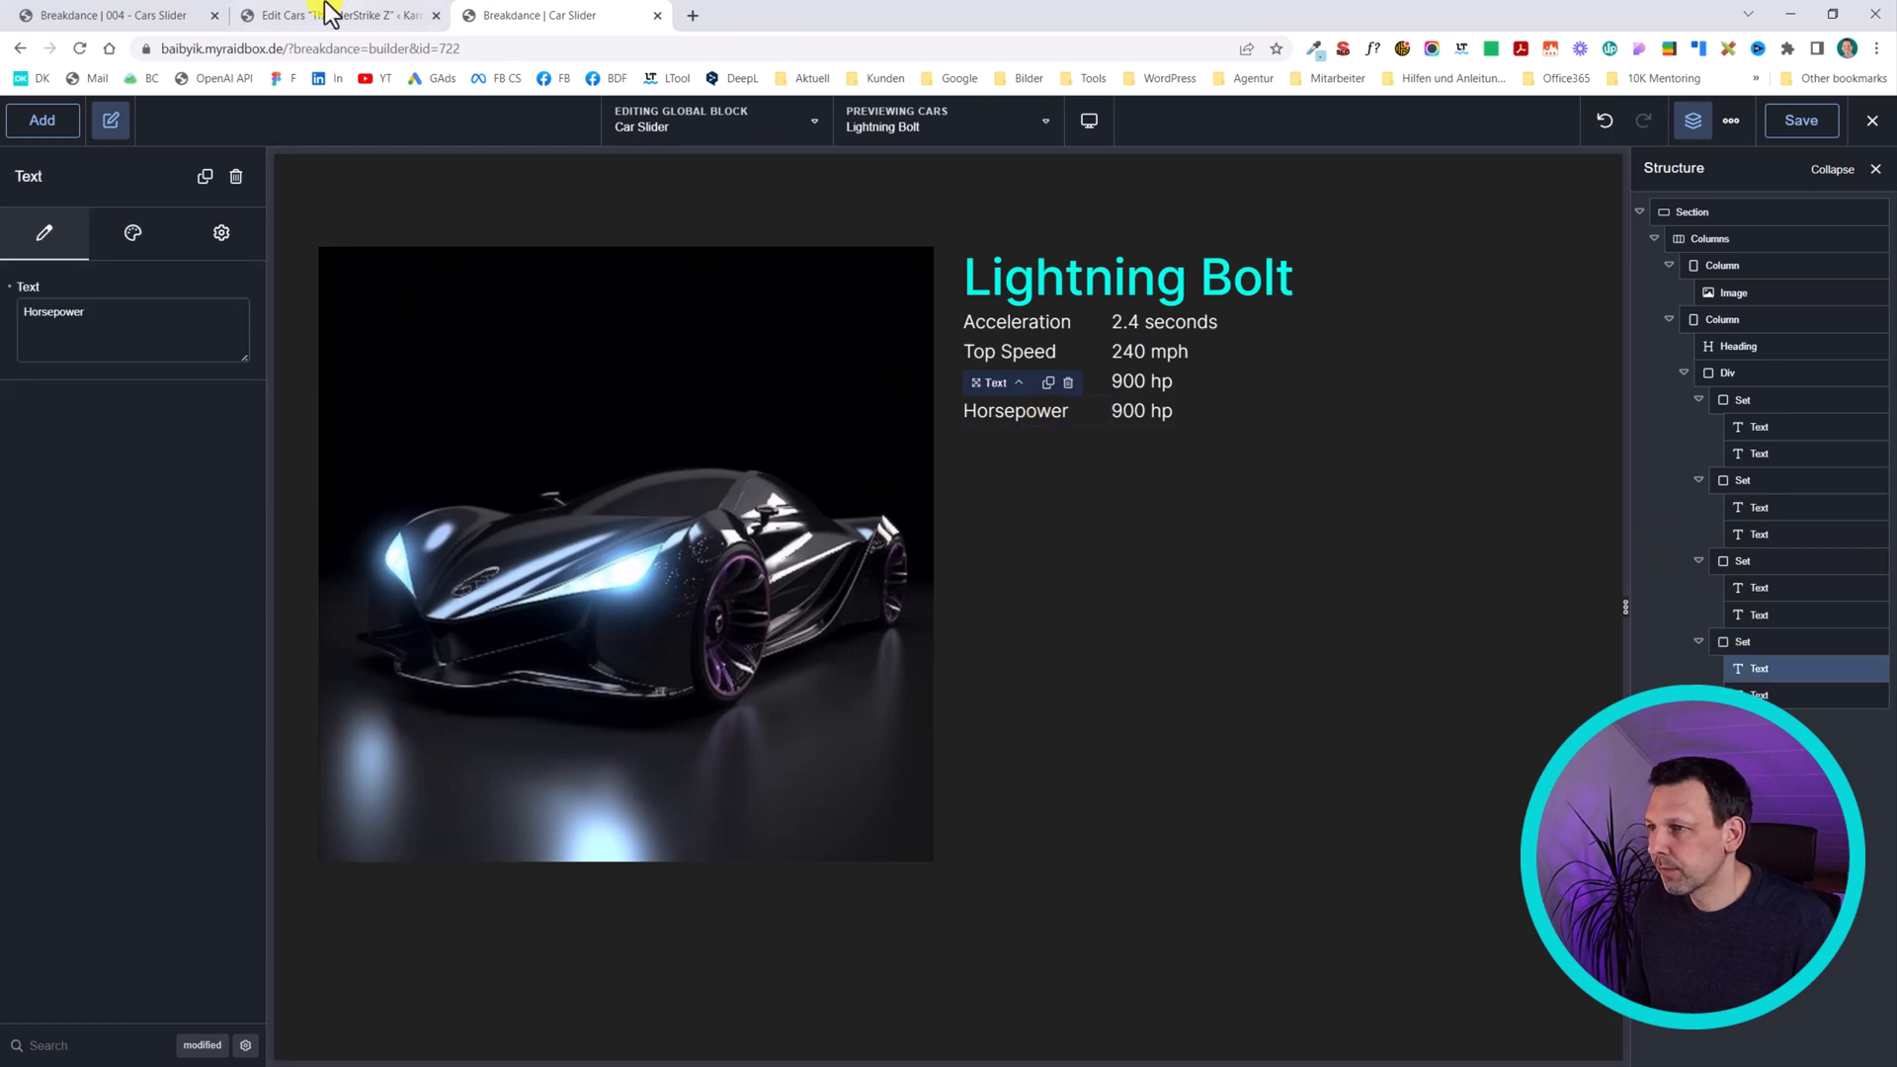
pyautogui.click(326, 15)
pyautogui.doubleClick(32, 985)
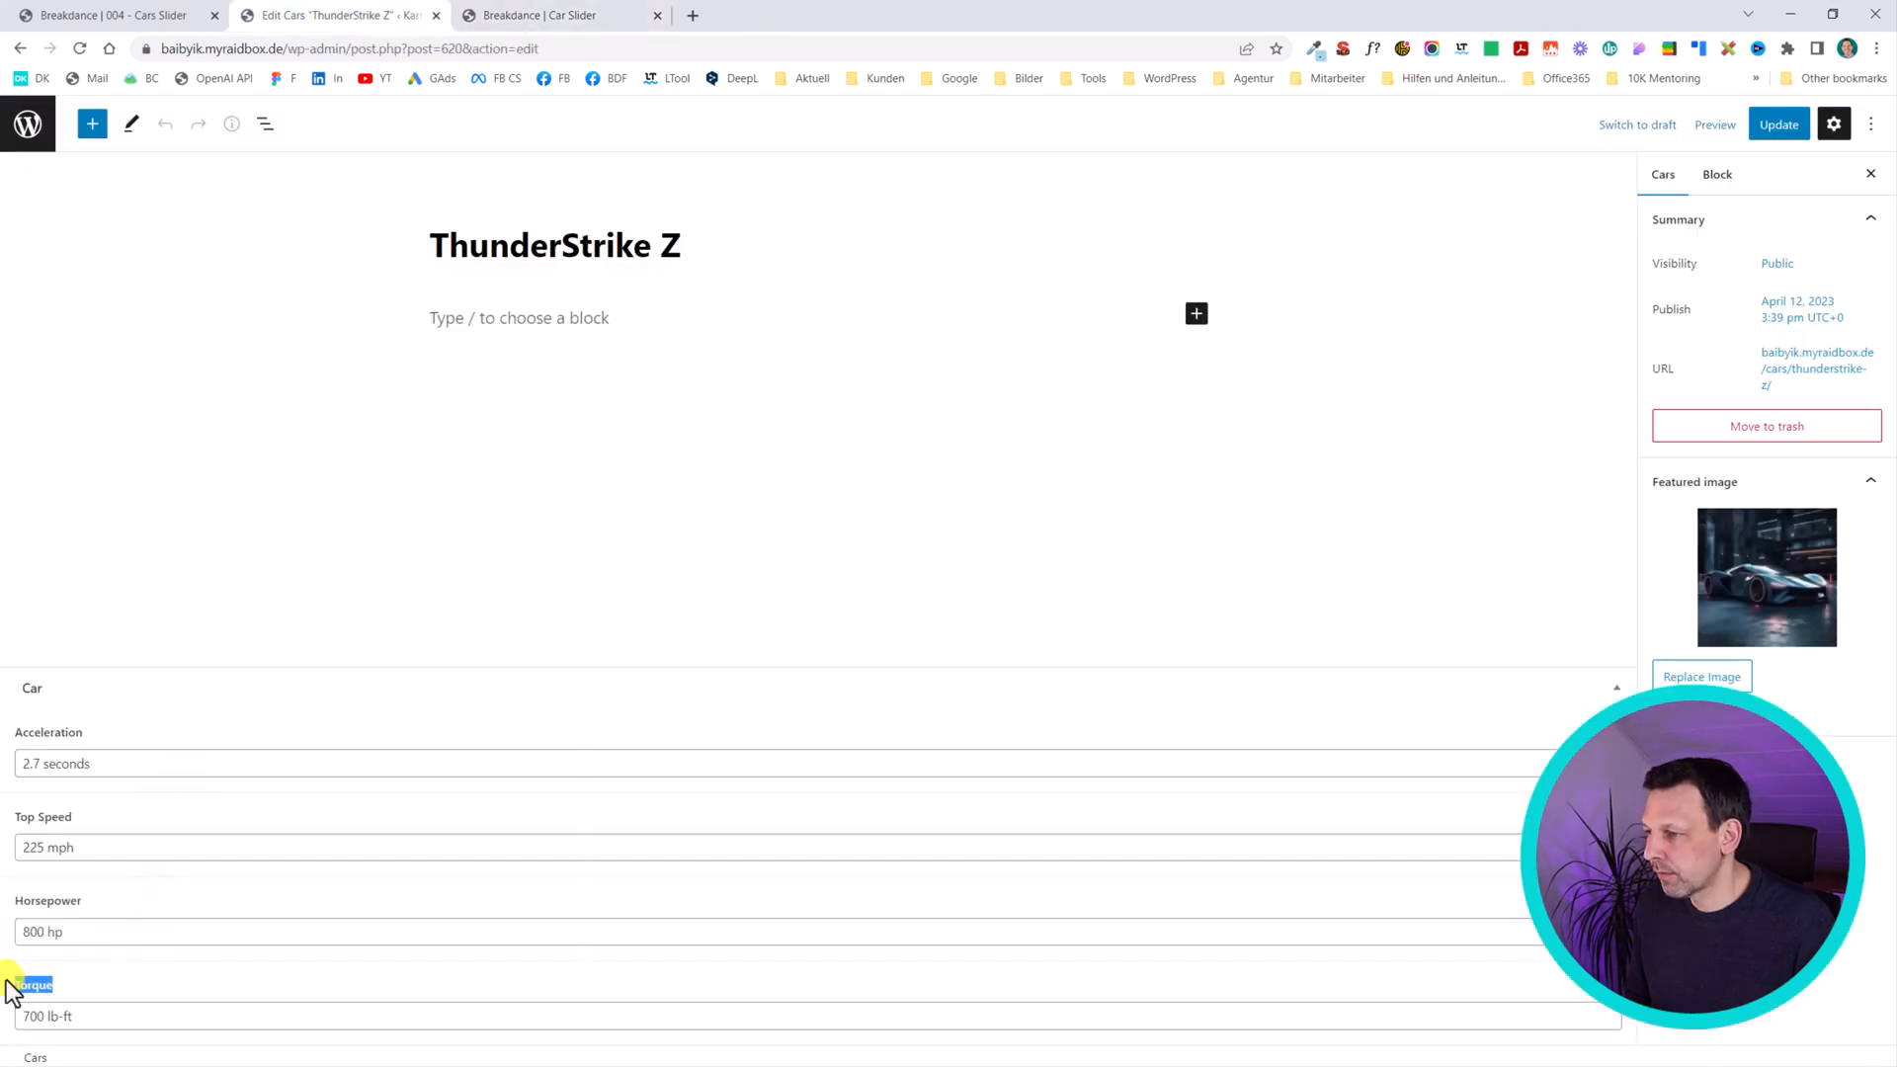
pyautogui.click(613, 15)
pyautogui.moveTo(93, 312); pyautogui.dragTo(5, 306)
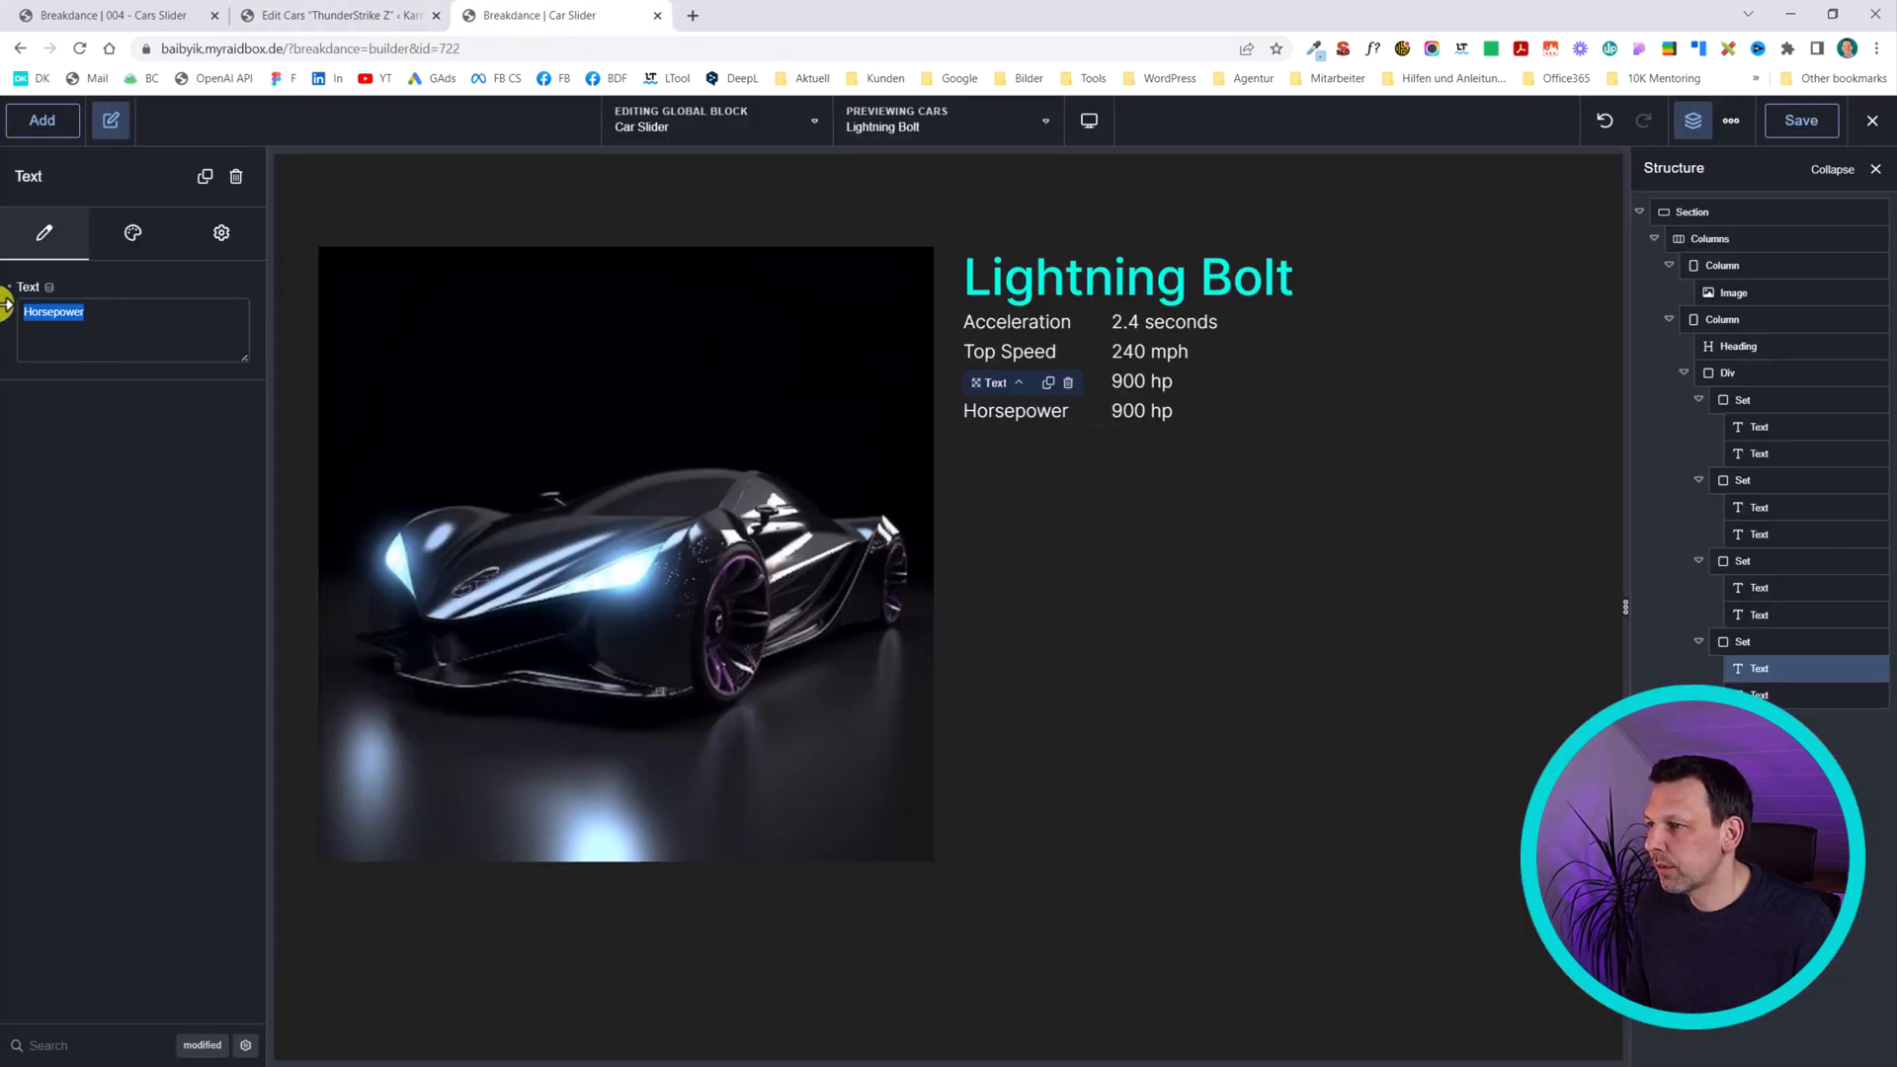
# - Replace the dynamic value beside the Torque label with the ACF Torque field
pyautogui.click(1148, 413)
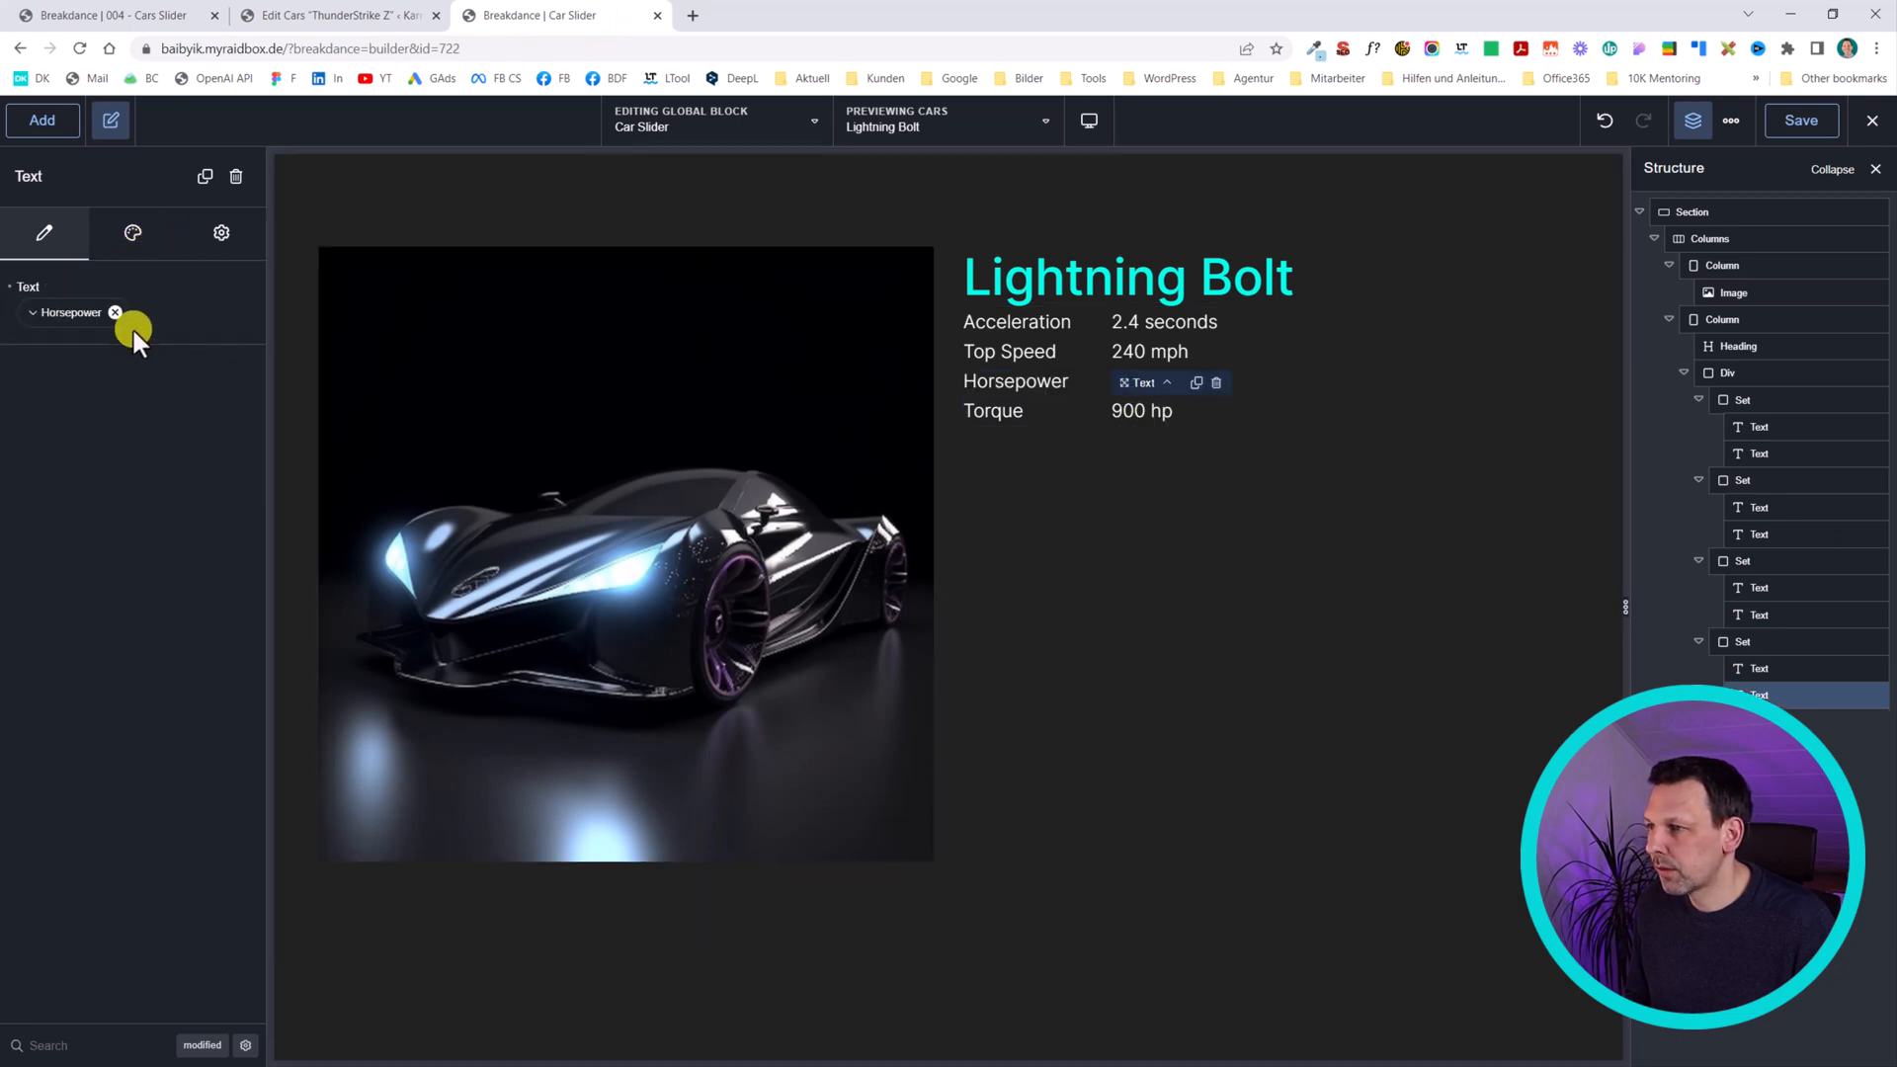
pyautogui.click(40, 314)
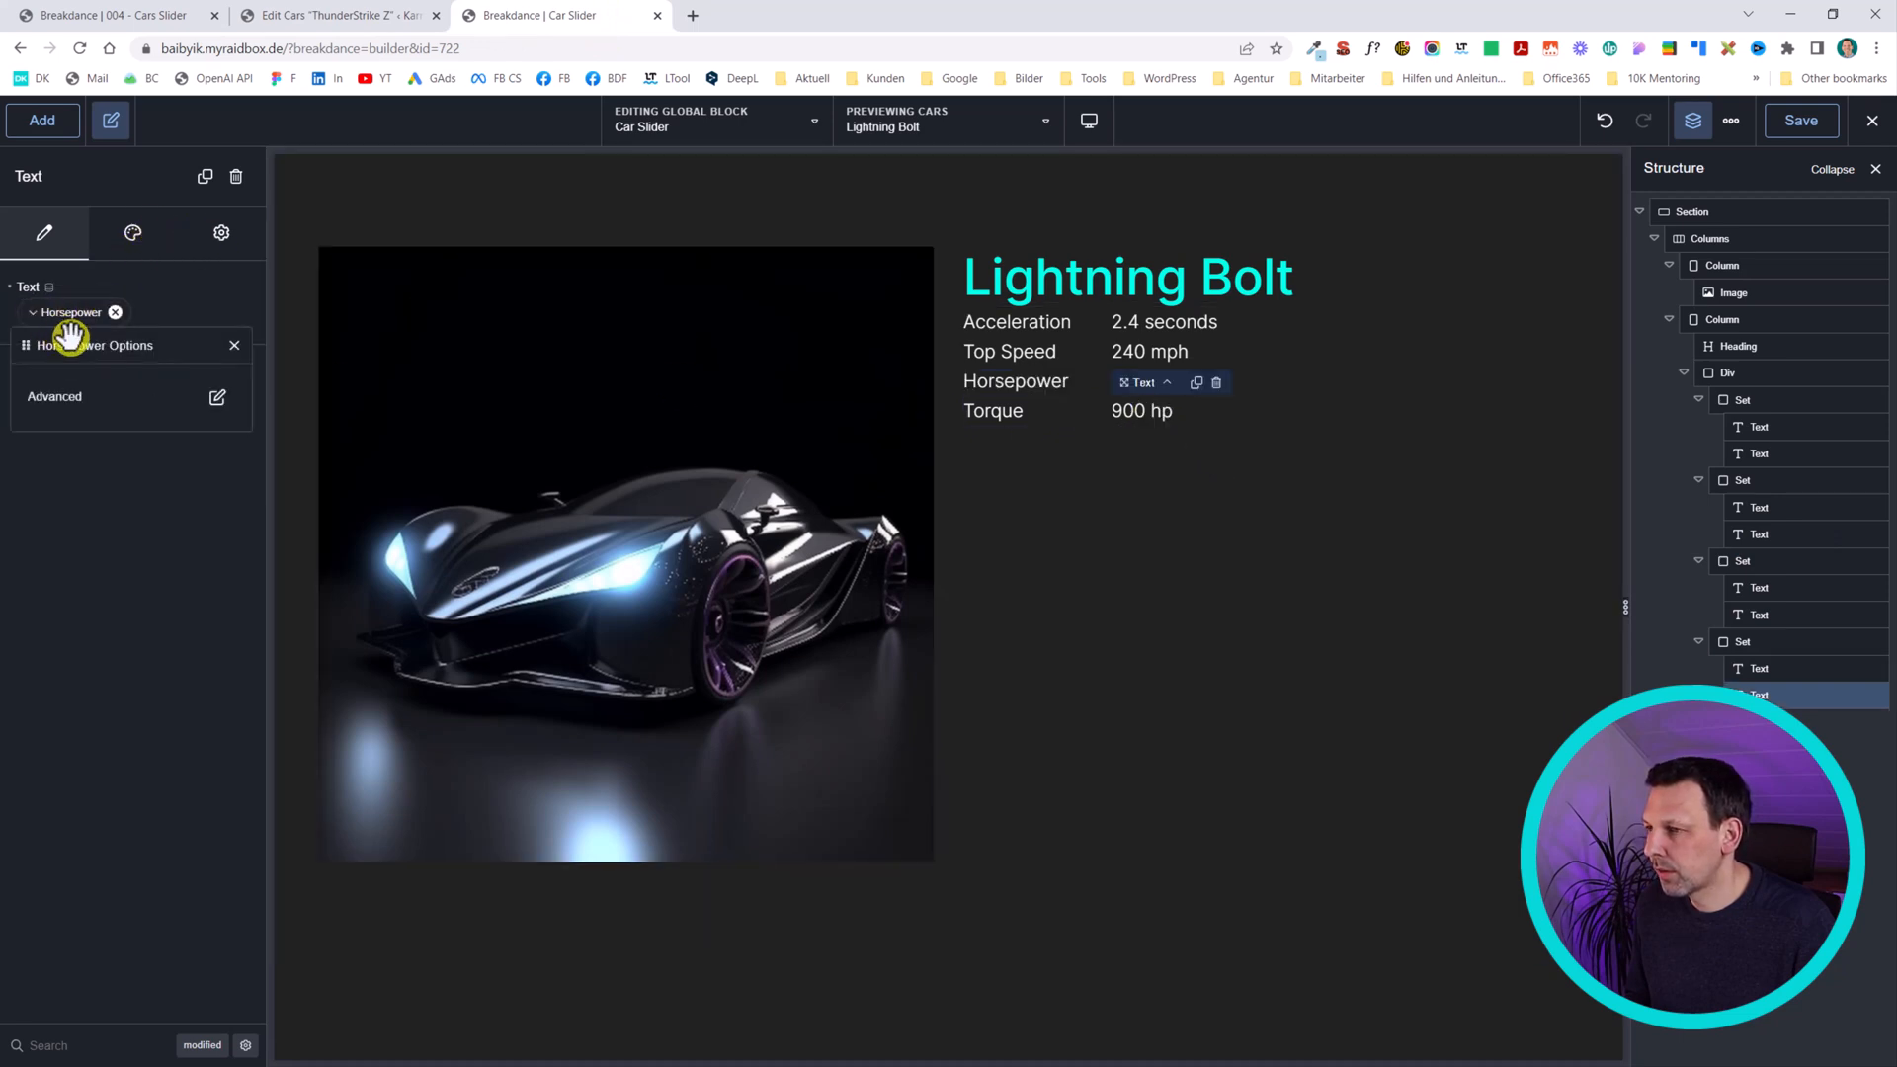
pyautogui.click(233, 353)
pyautogui.click(114, 312)
pyautogui.click(52, 286)
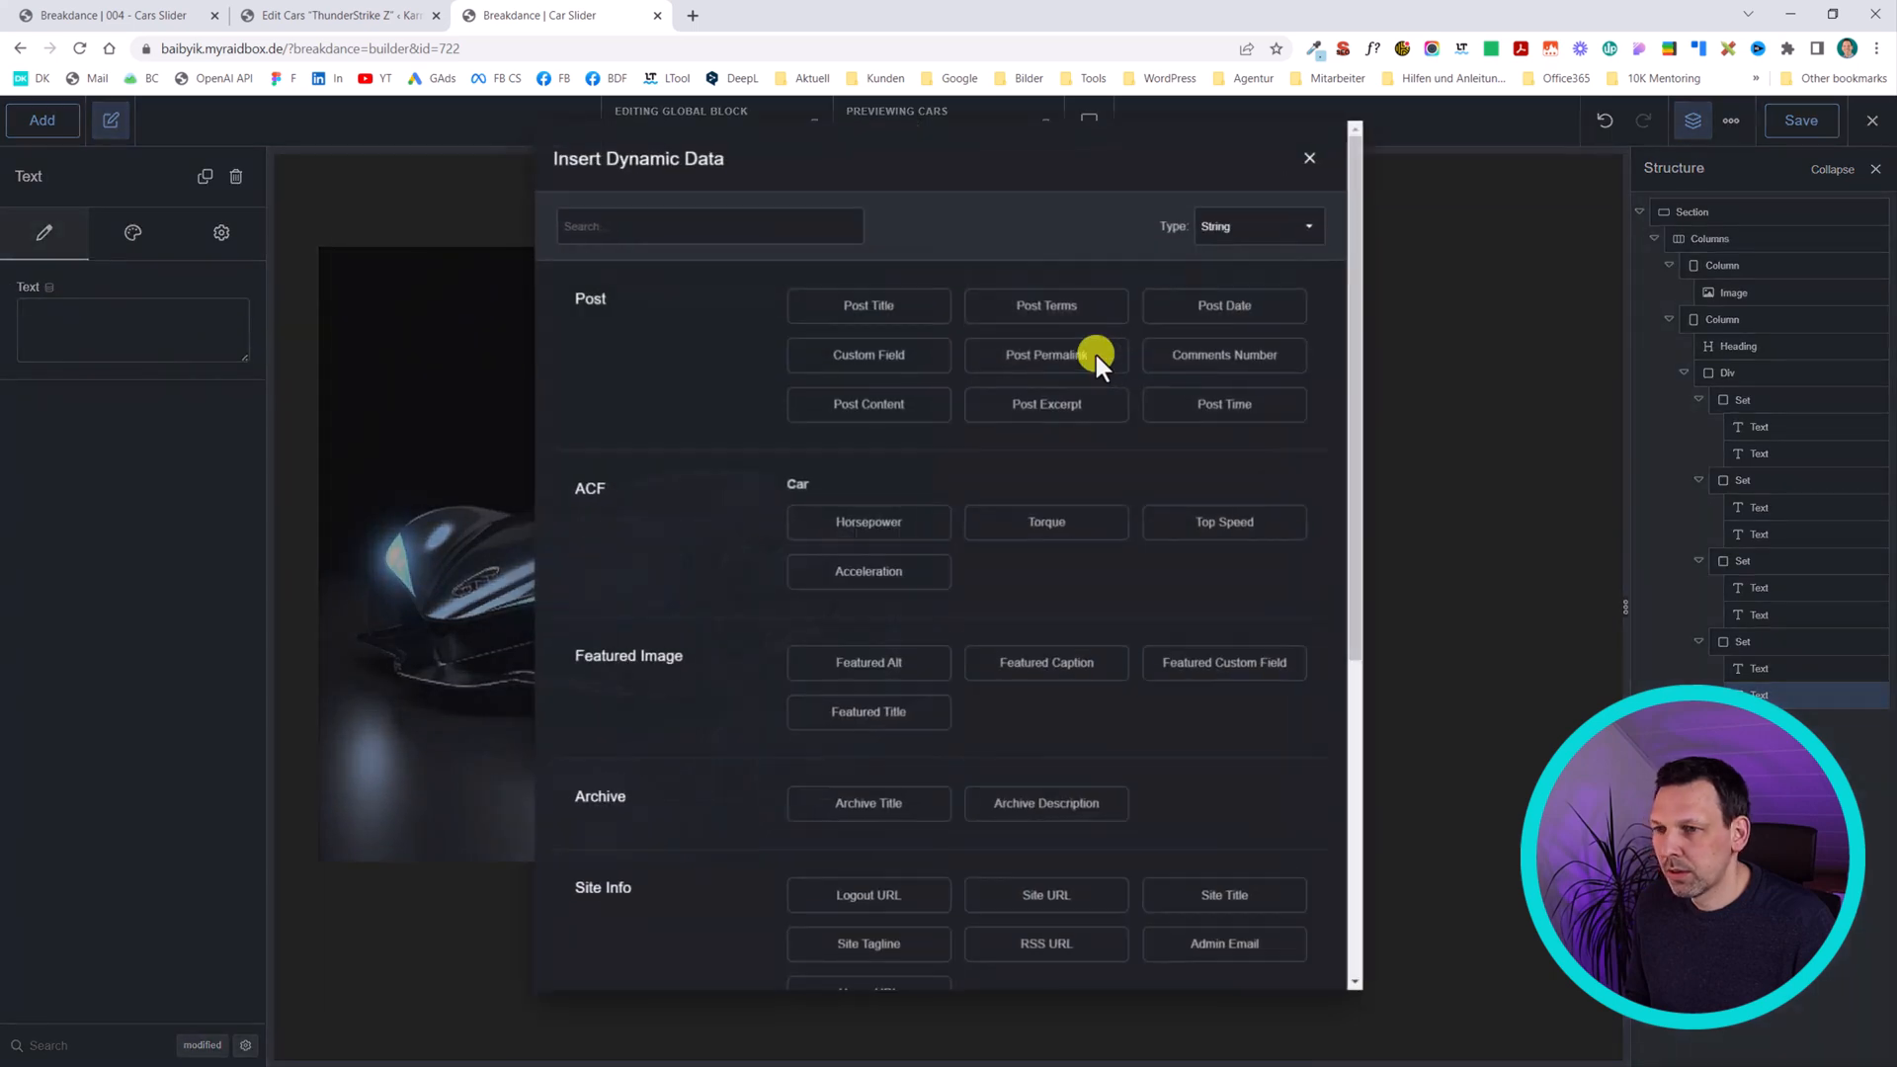
pyautogui.click(1071, 514)
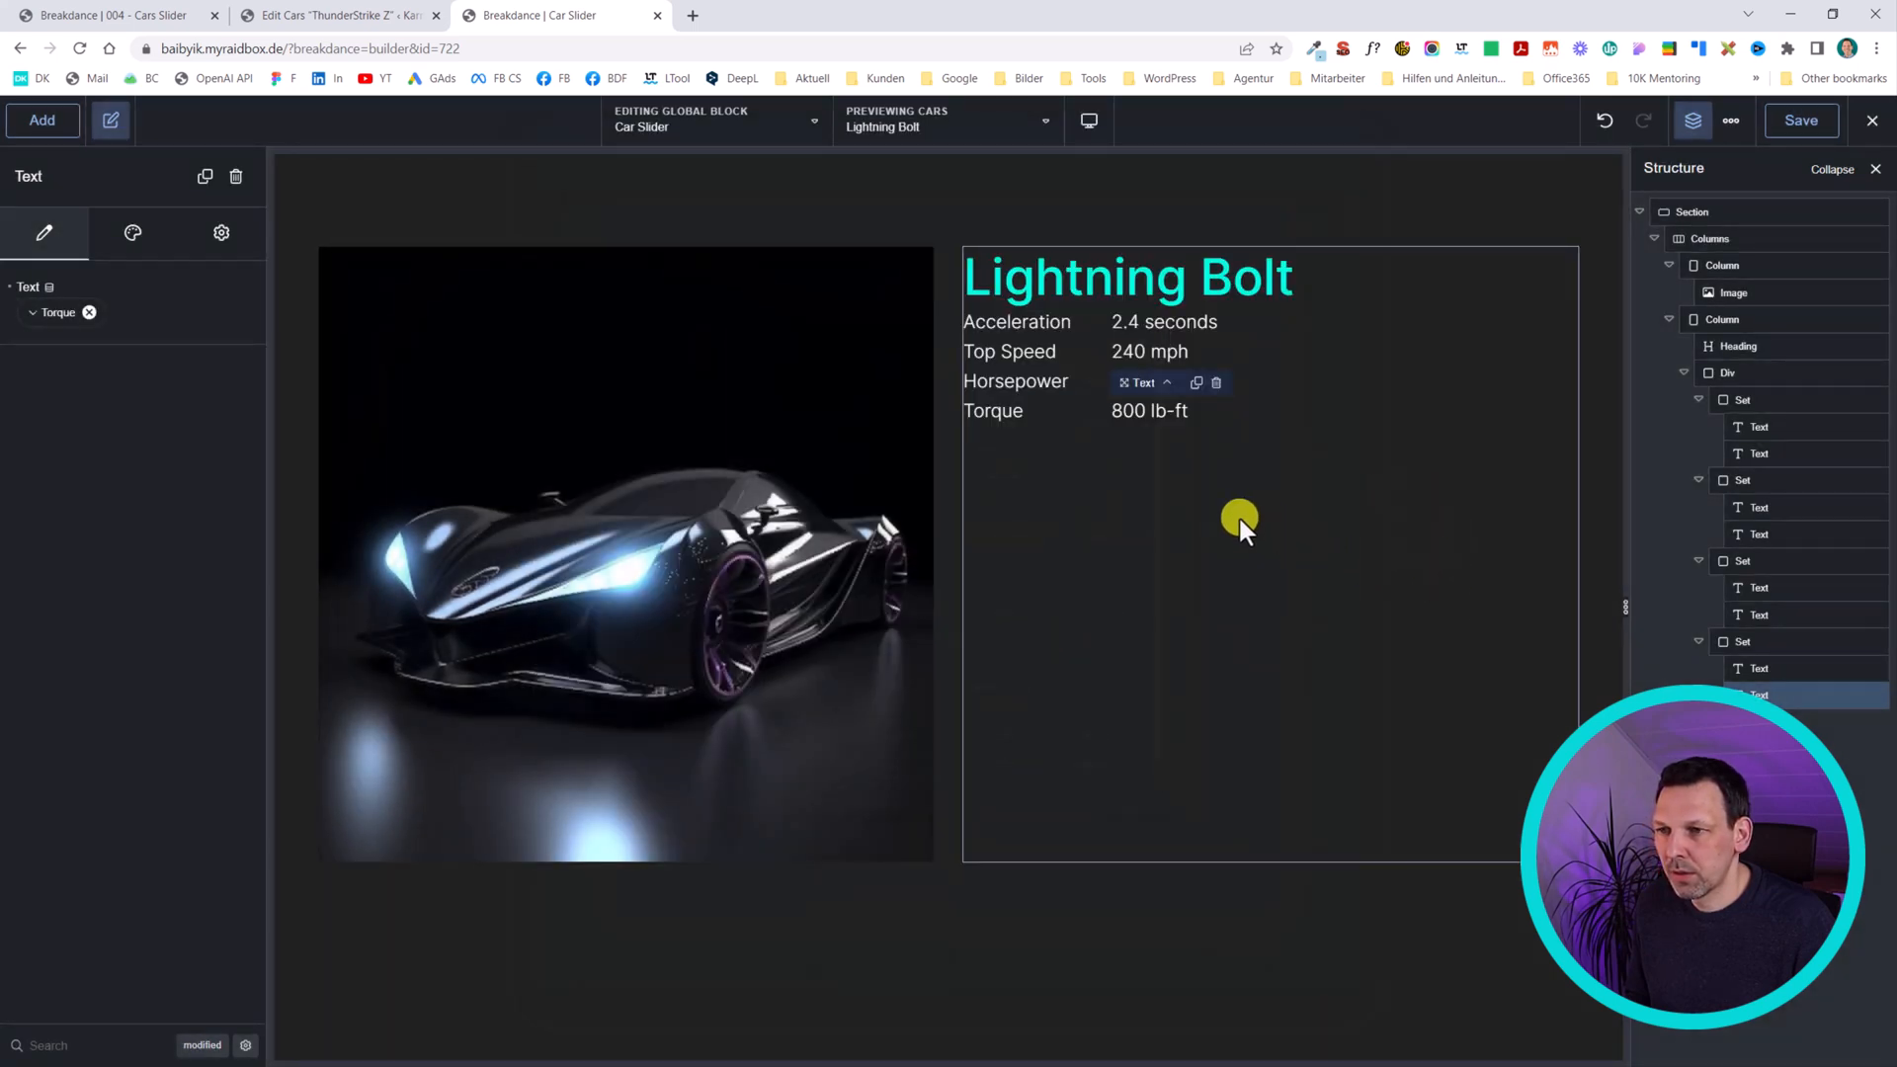
# - Set the layout gap of the outer Div containing the four Sets to 5 px
pyautogui.click(1732, 374)
pyautogui.click(1729, 373)
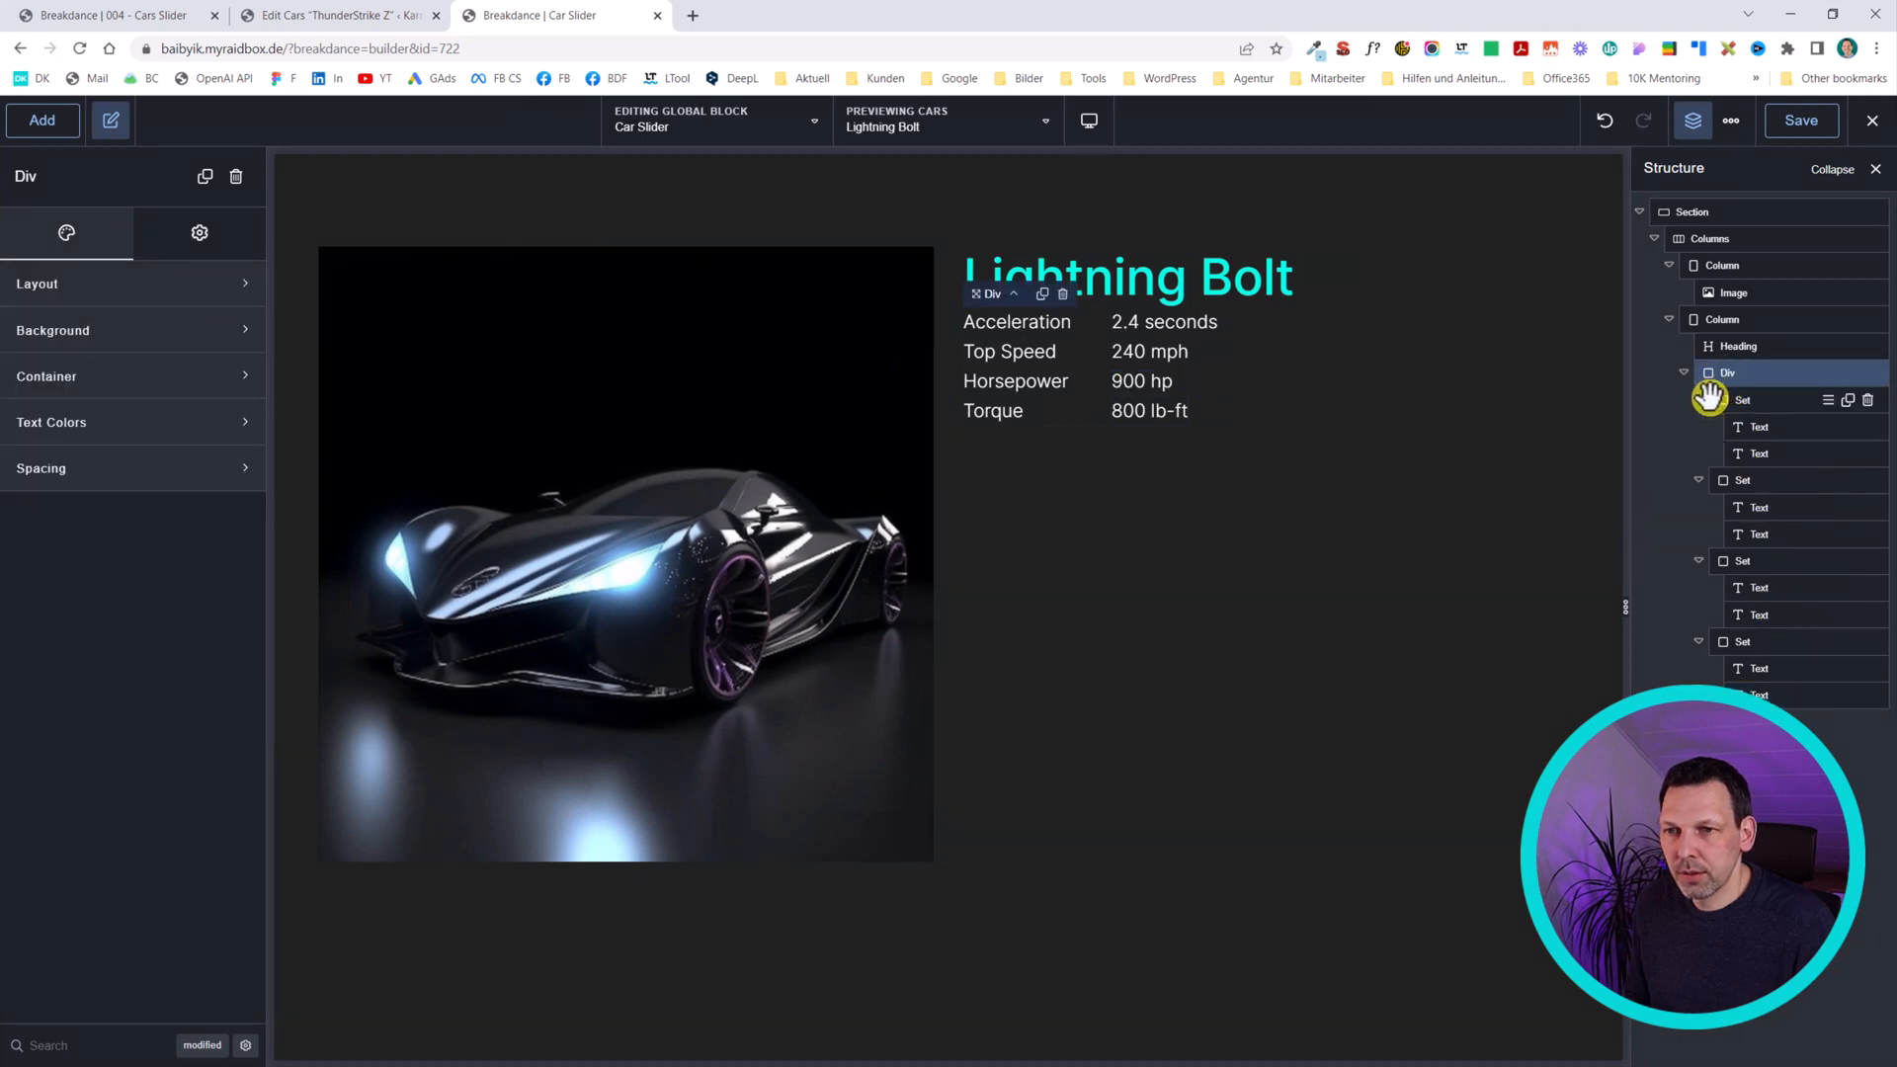
pyautogui.click(1705, 399)
pyautogui.click(1721, 373)
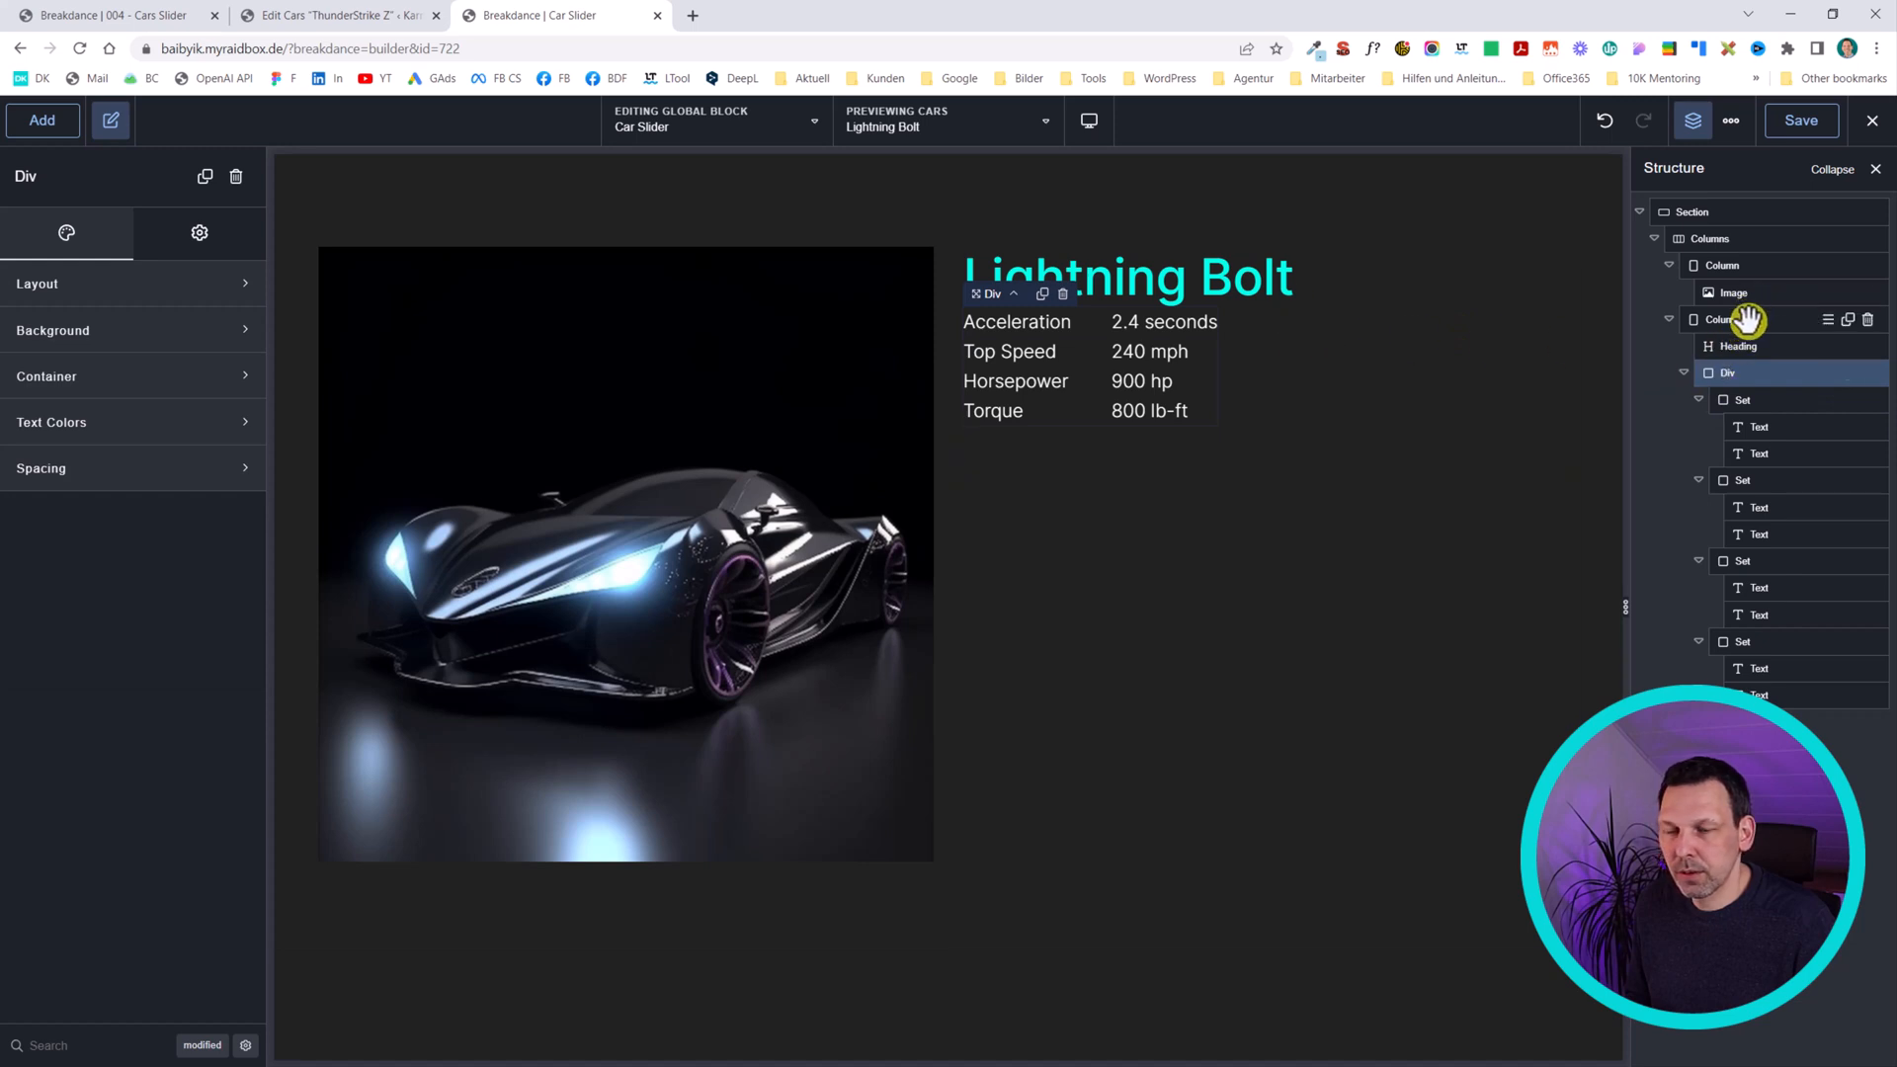
pyautogui.click(72, 283)
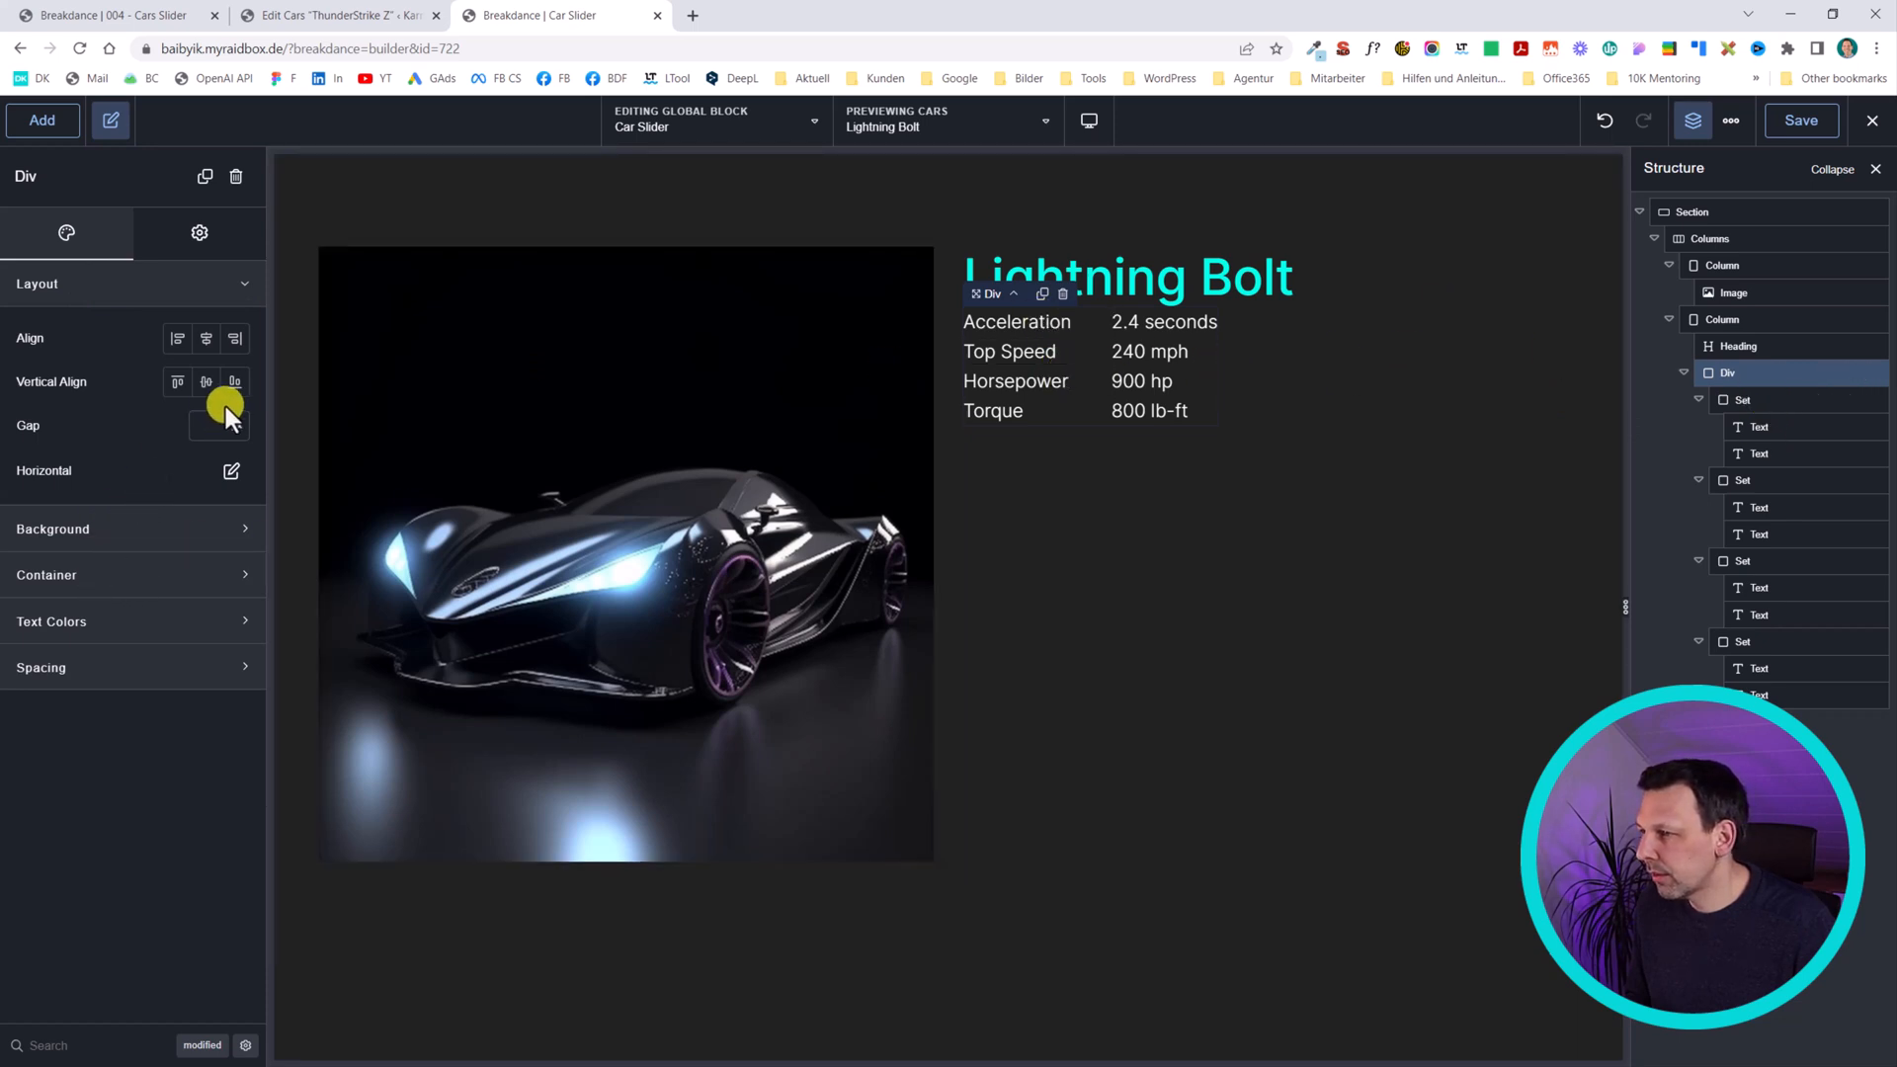
pyautogui.write('5')
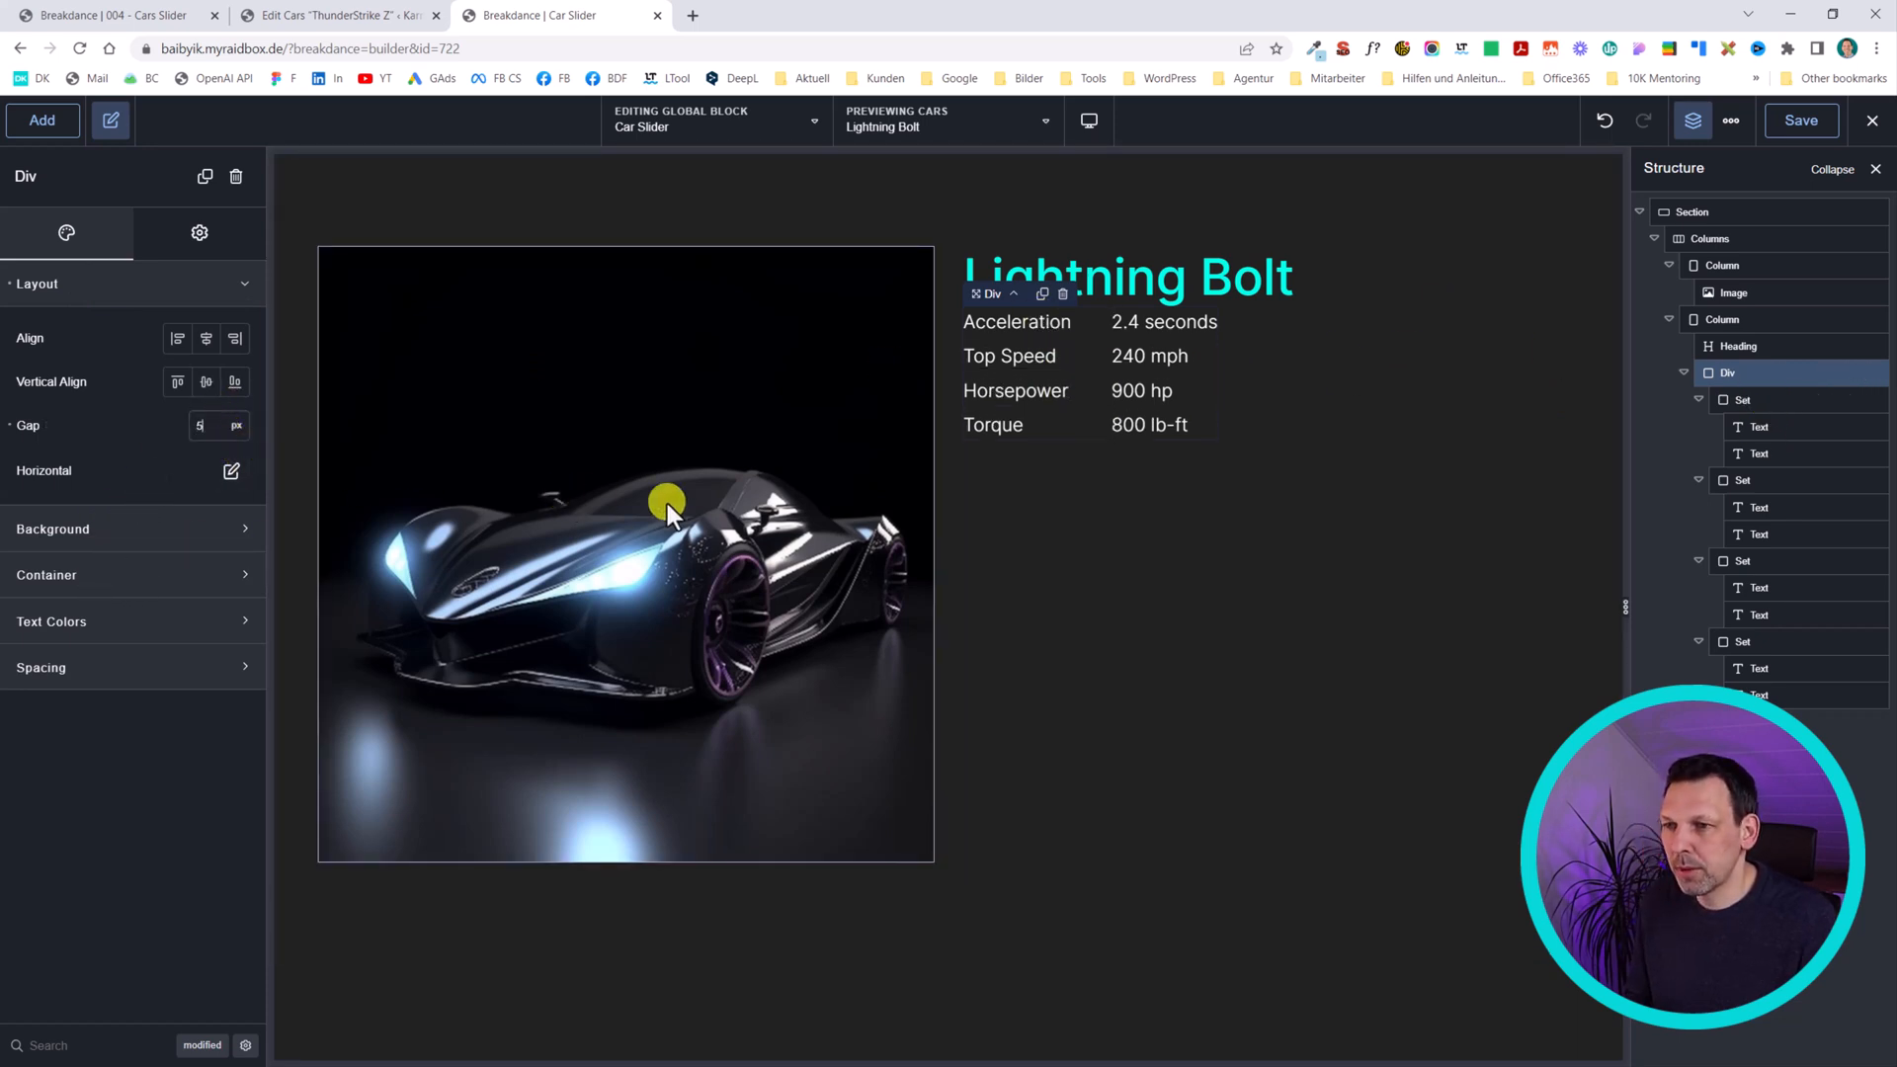
pyautogui.click(1733, 318)
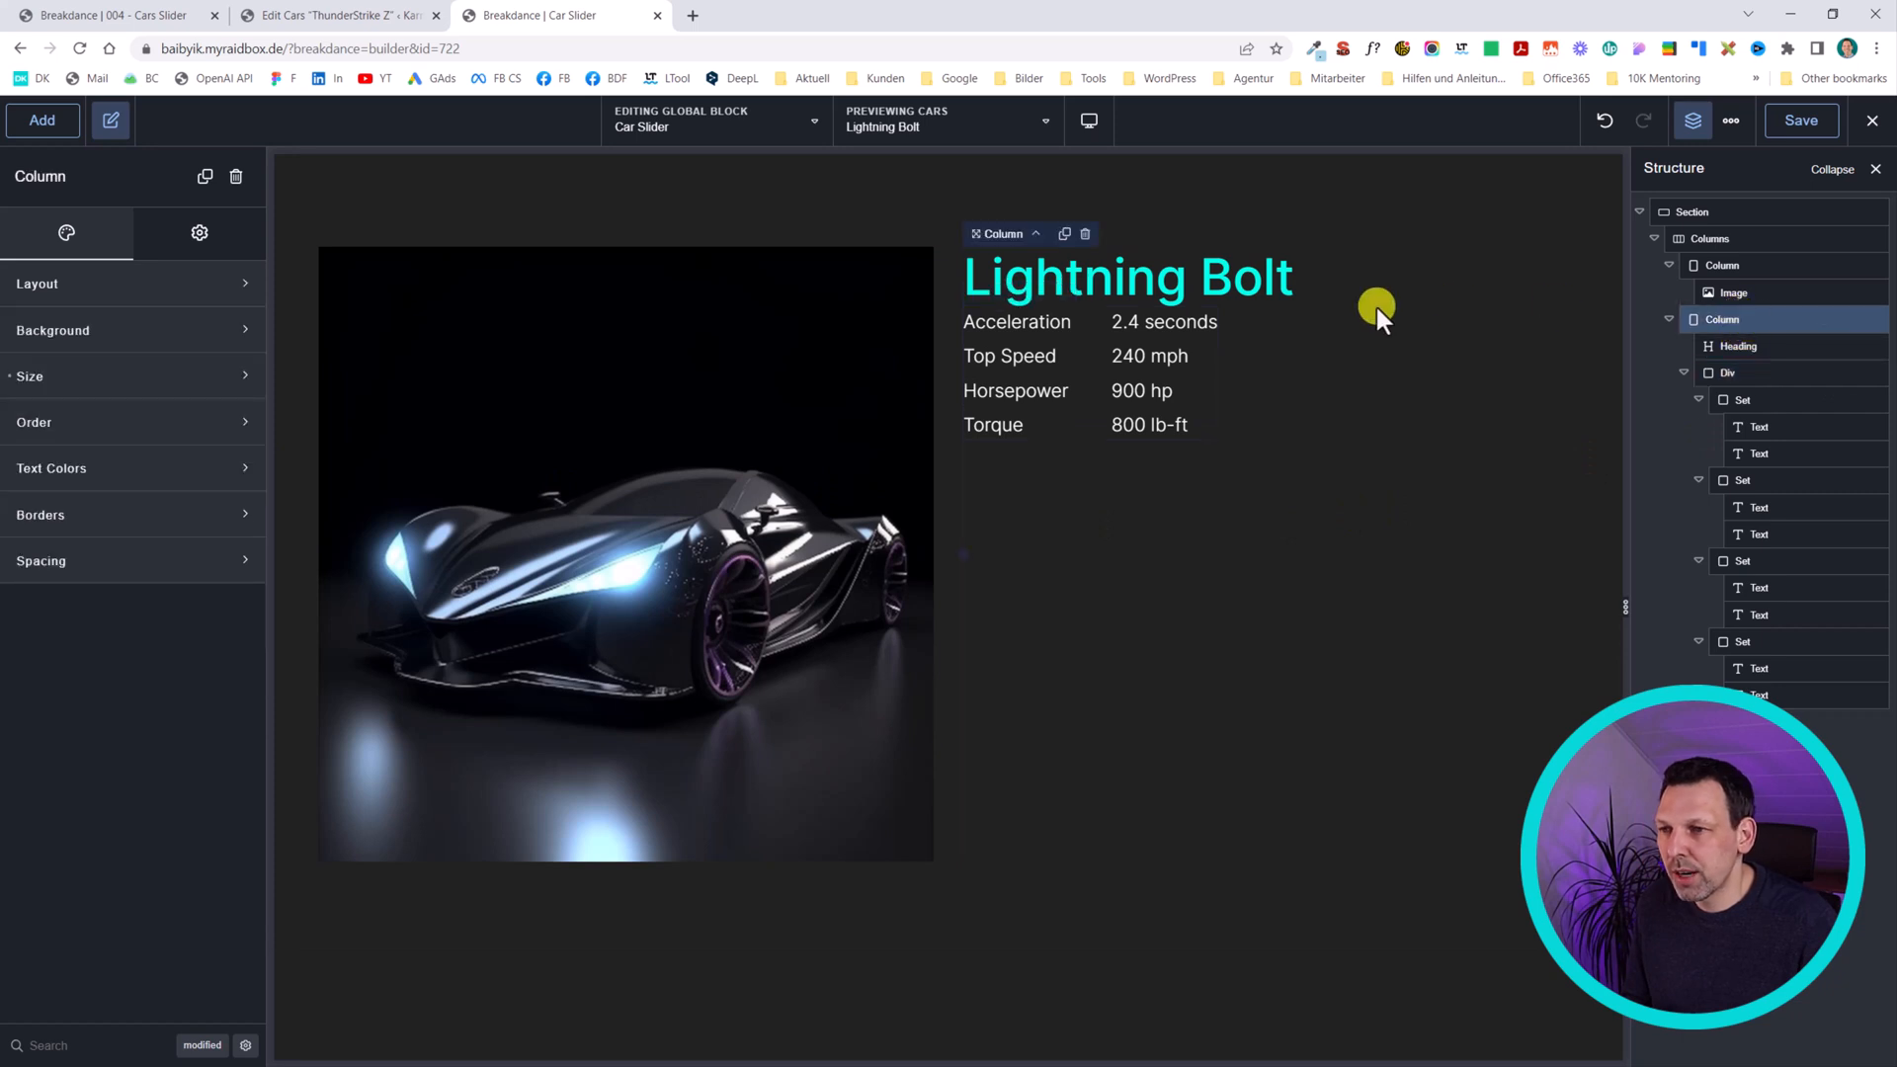
pyautogui.click(107, 286)
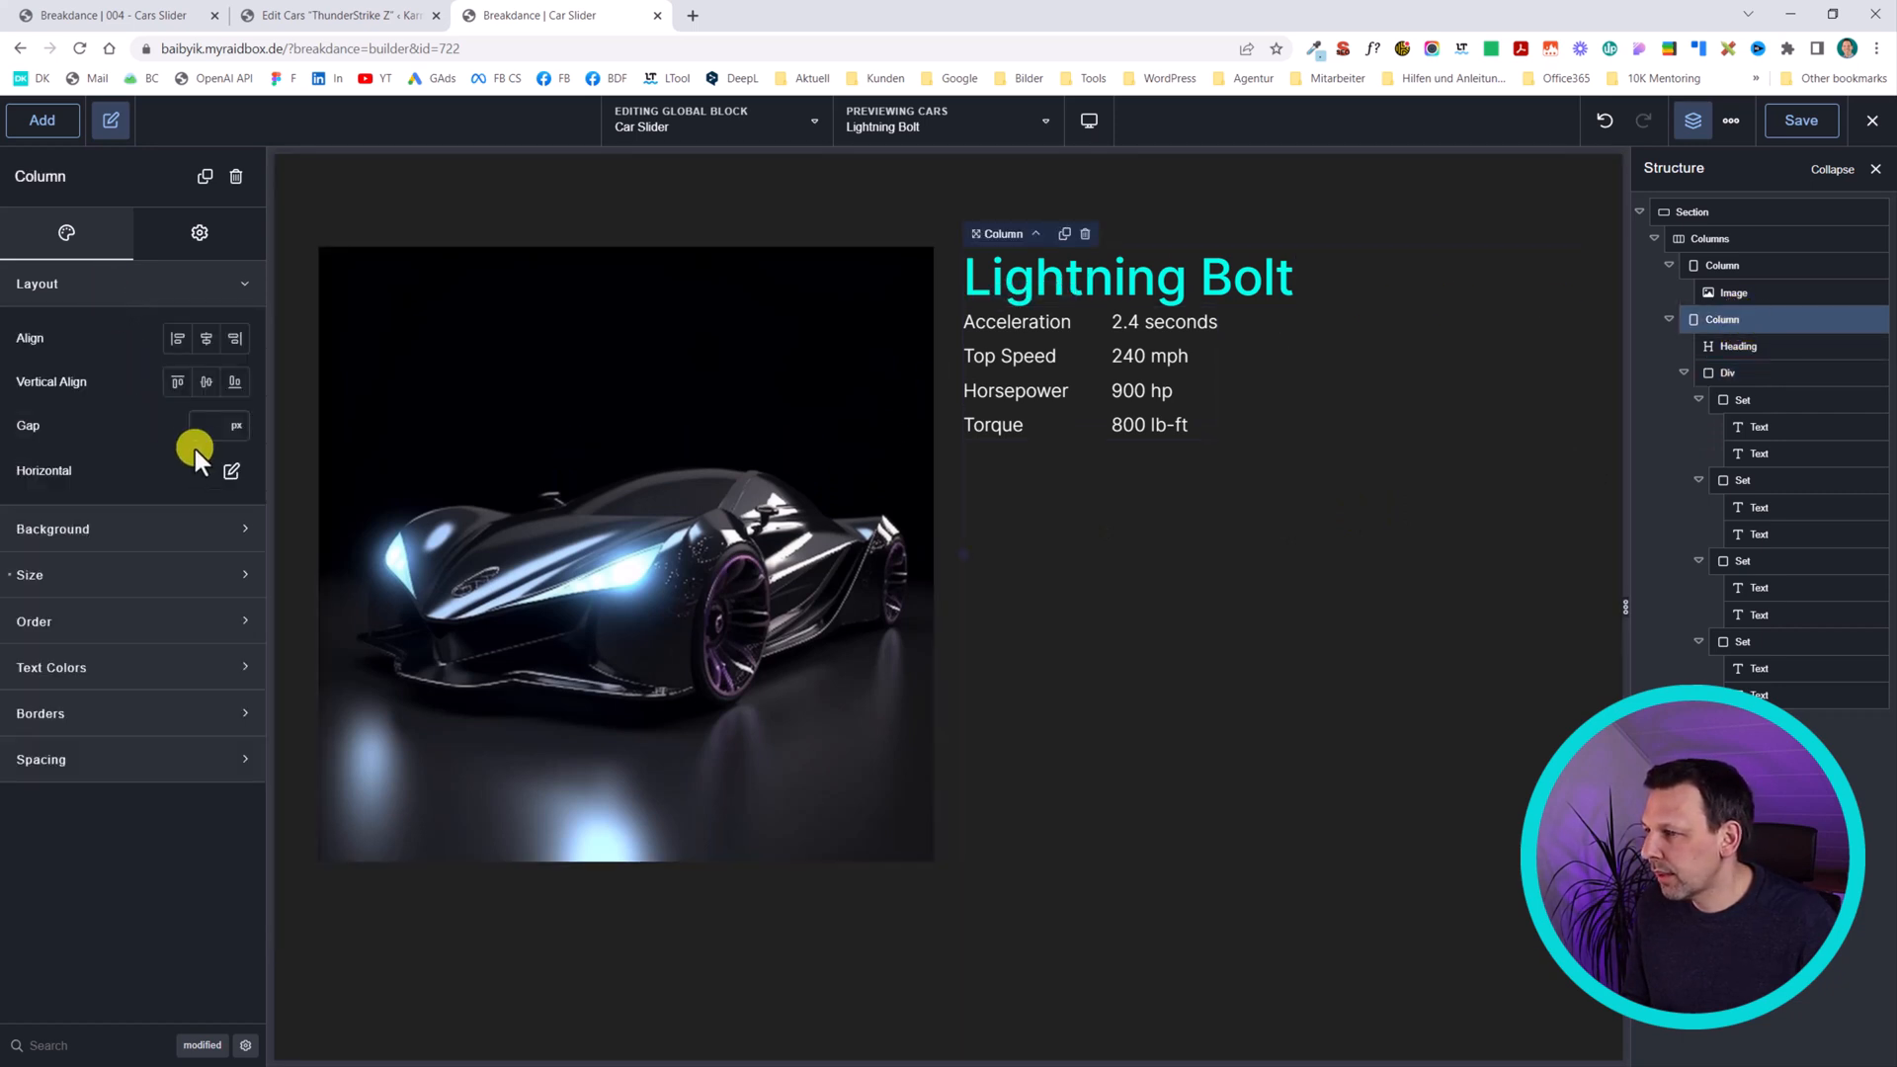
pyautogui.click(210, 425)
pyautogui.write('25')
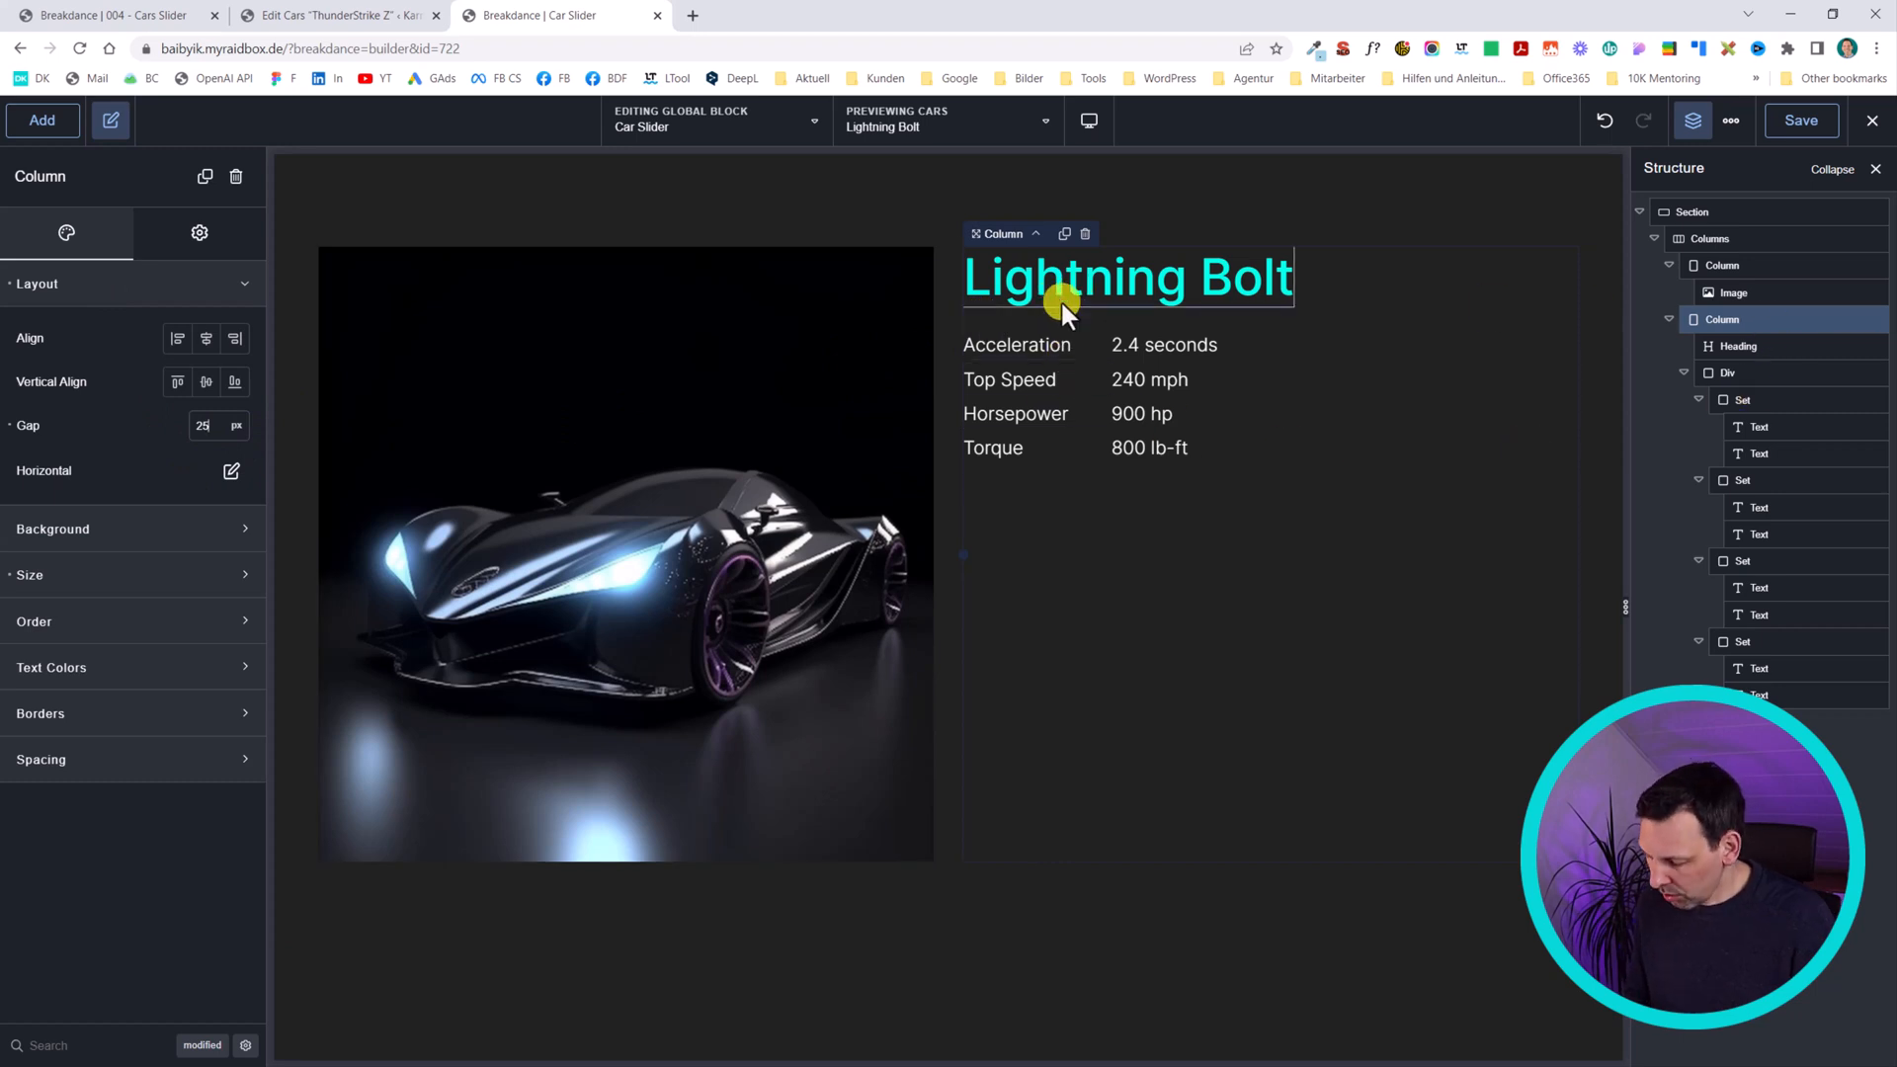
pyautogui.press('BackSpace')
pyautogui.press('BackSpace')
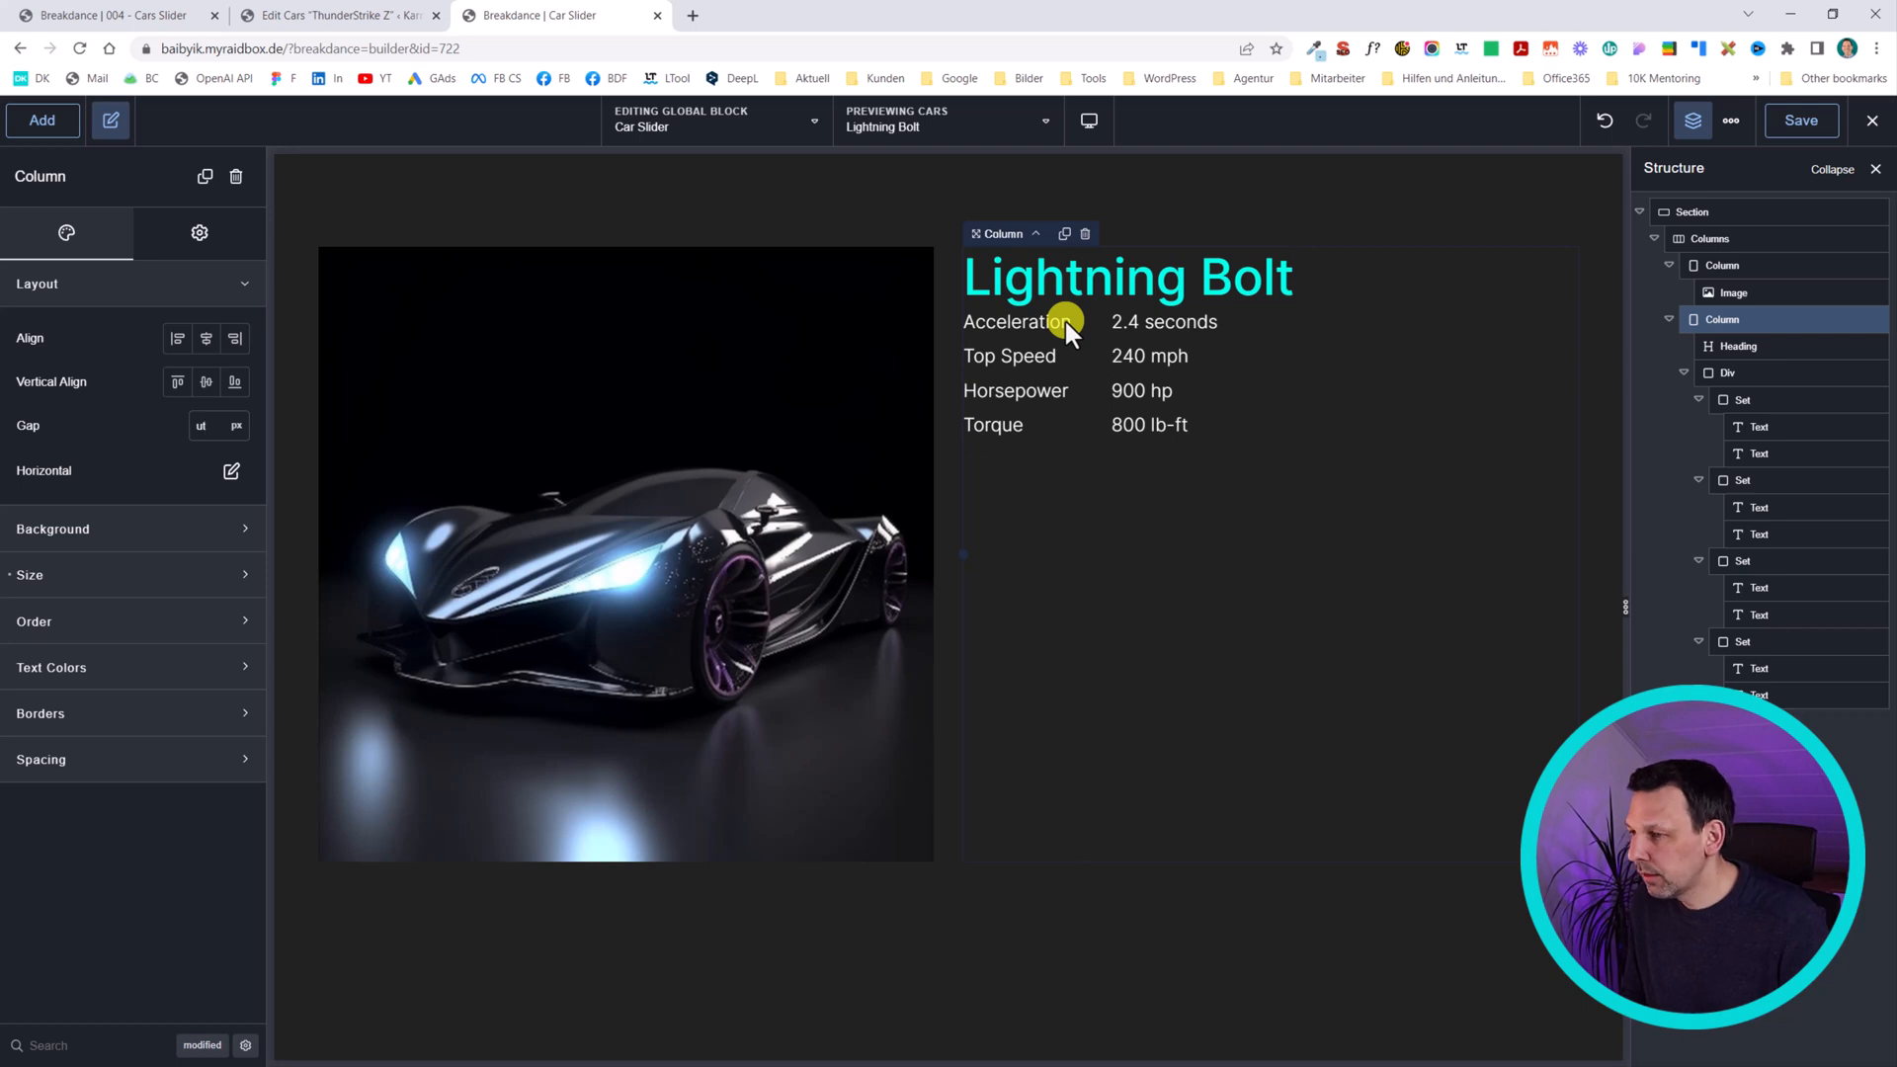
# - Add a Button element to the column holding the heading and specs, and set its style to Custom
pyautogui.click(1755, 326)
pyautogui.write('button')
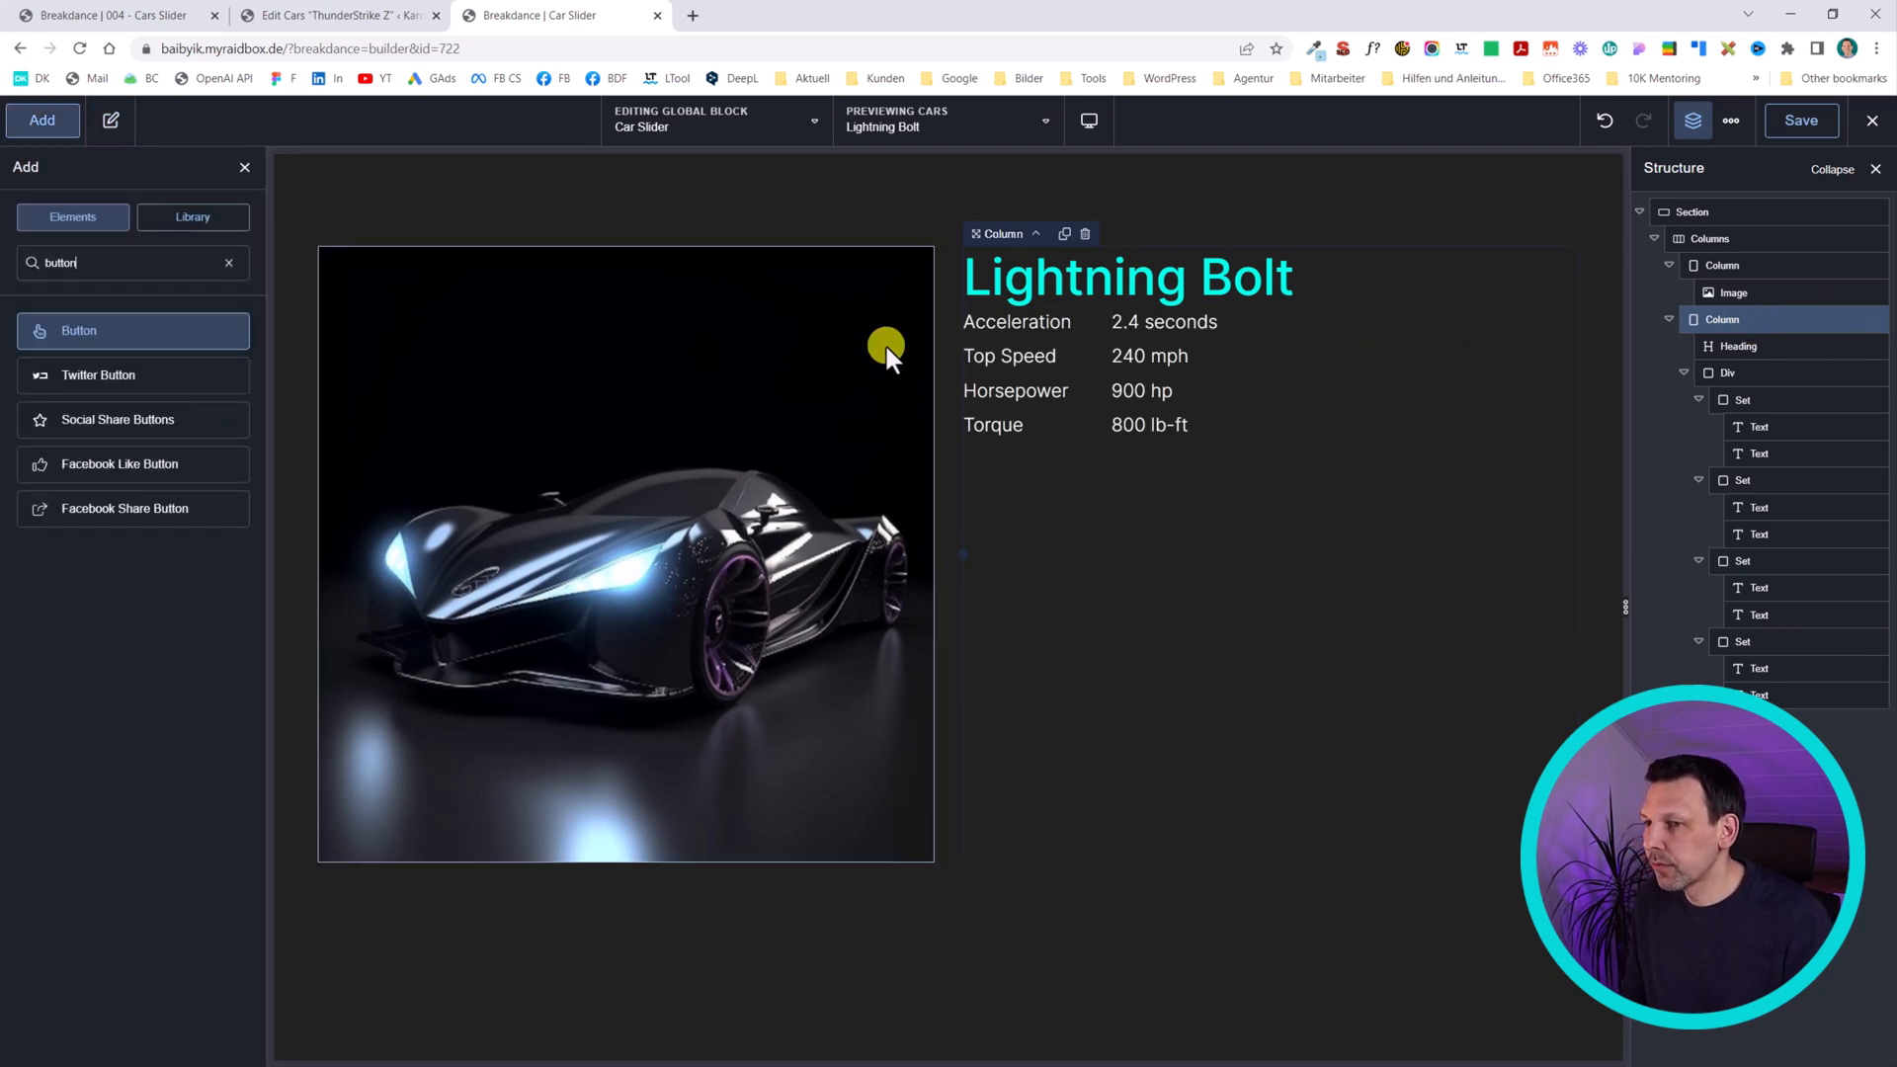
pyautogui.press('Return')
pyautogui.click(132, 234)
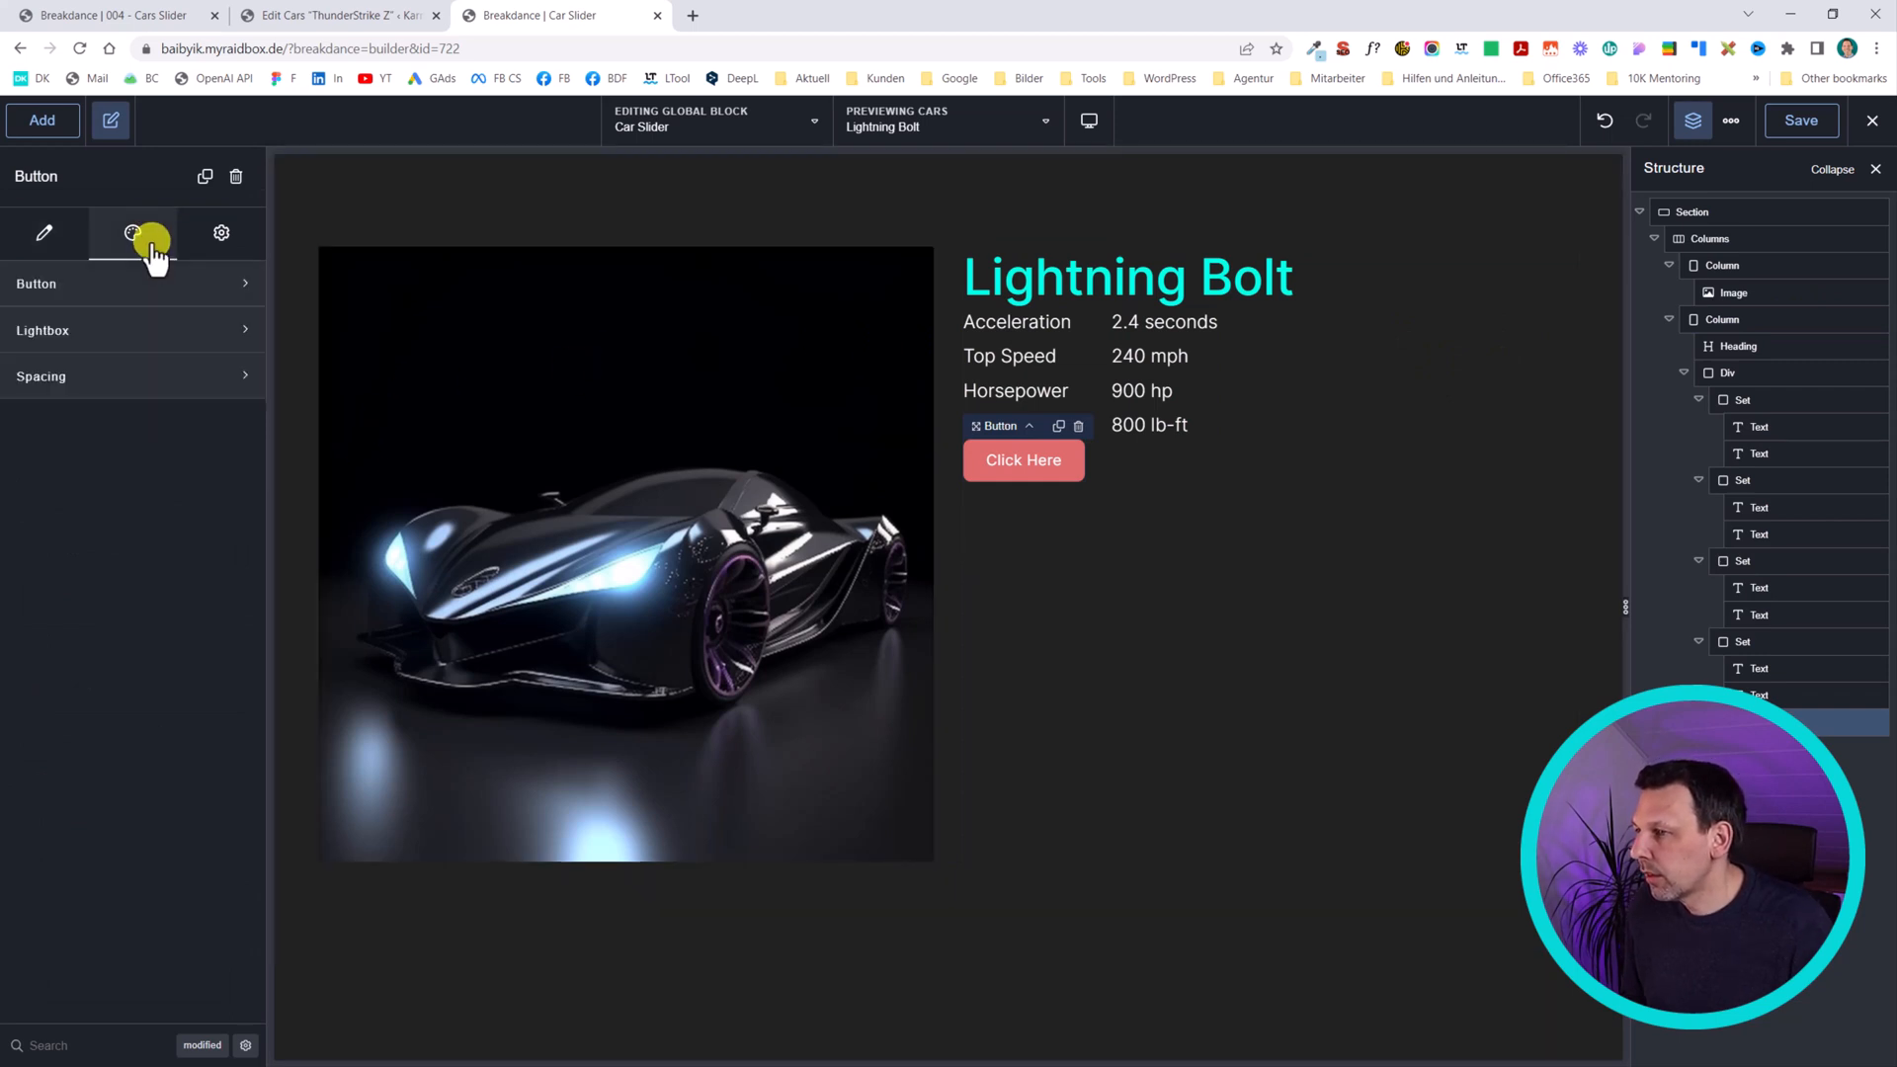
pyautogui.click(138, 284)
pyautogui.click(46, 361)
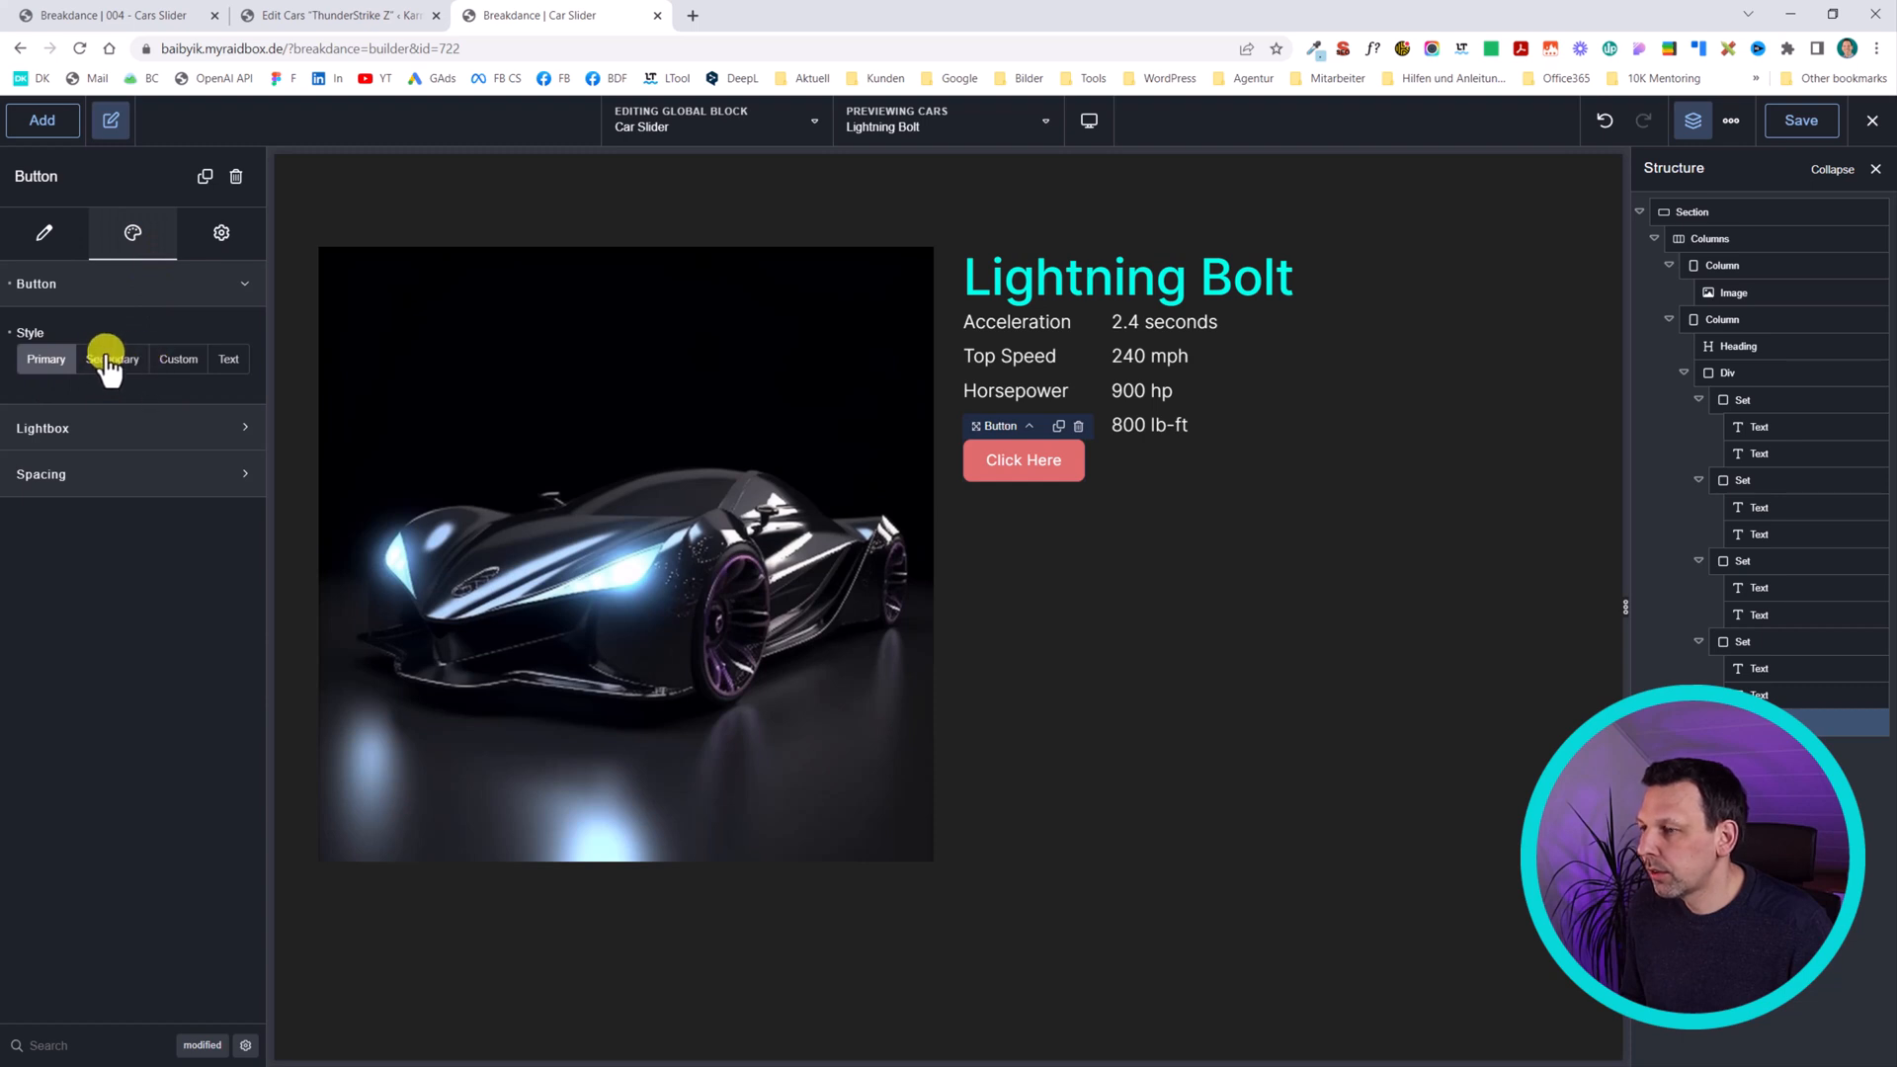
pyautogui.click(179, 364)
pyautogui.click(229, 405)
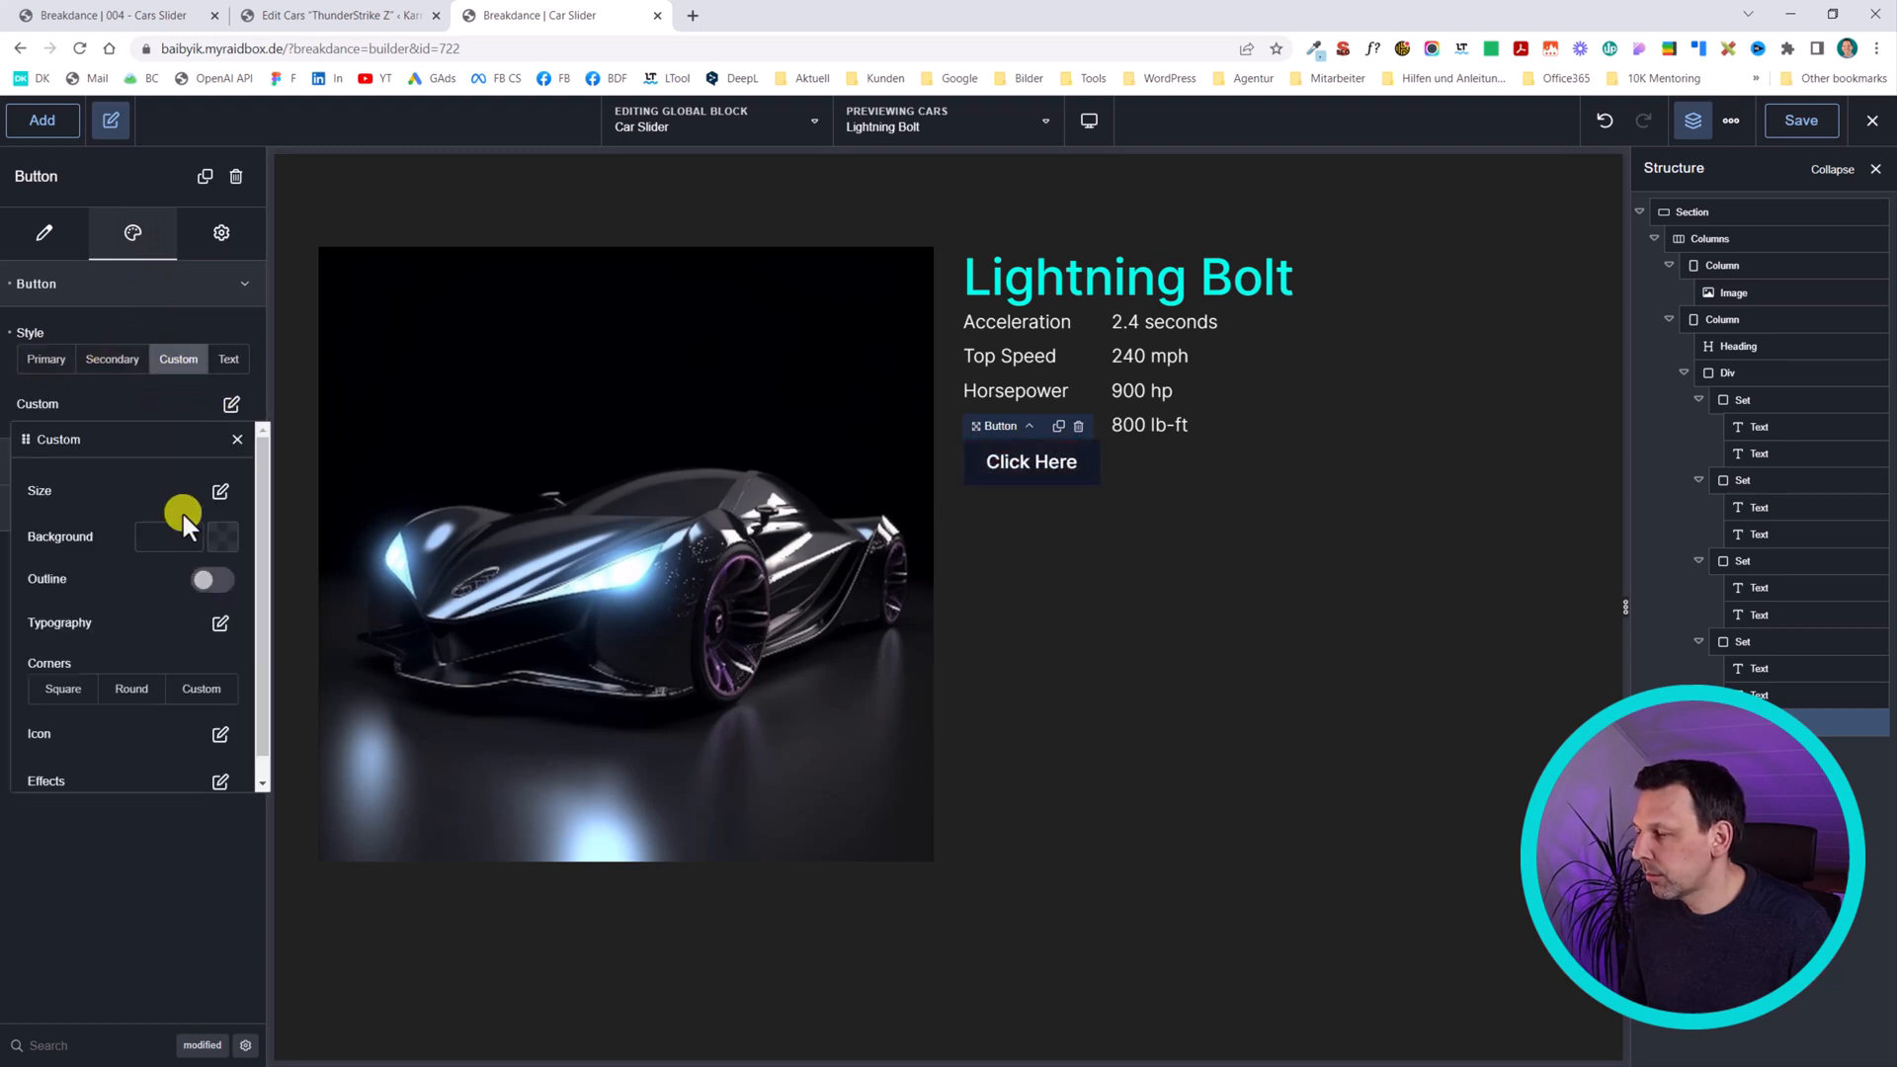
# - Enable the button's outline and set the outline color to the turquoise CS2 swatch, leaving the normal background without a fill
pyautogui.click(219, 537)
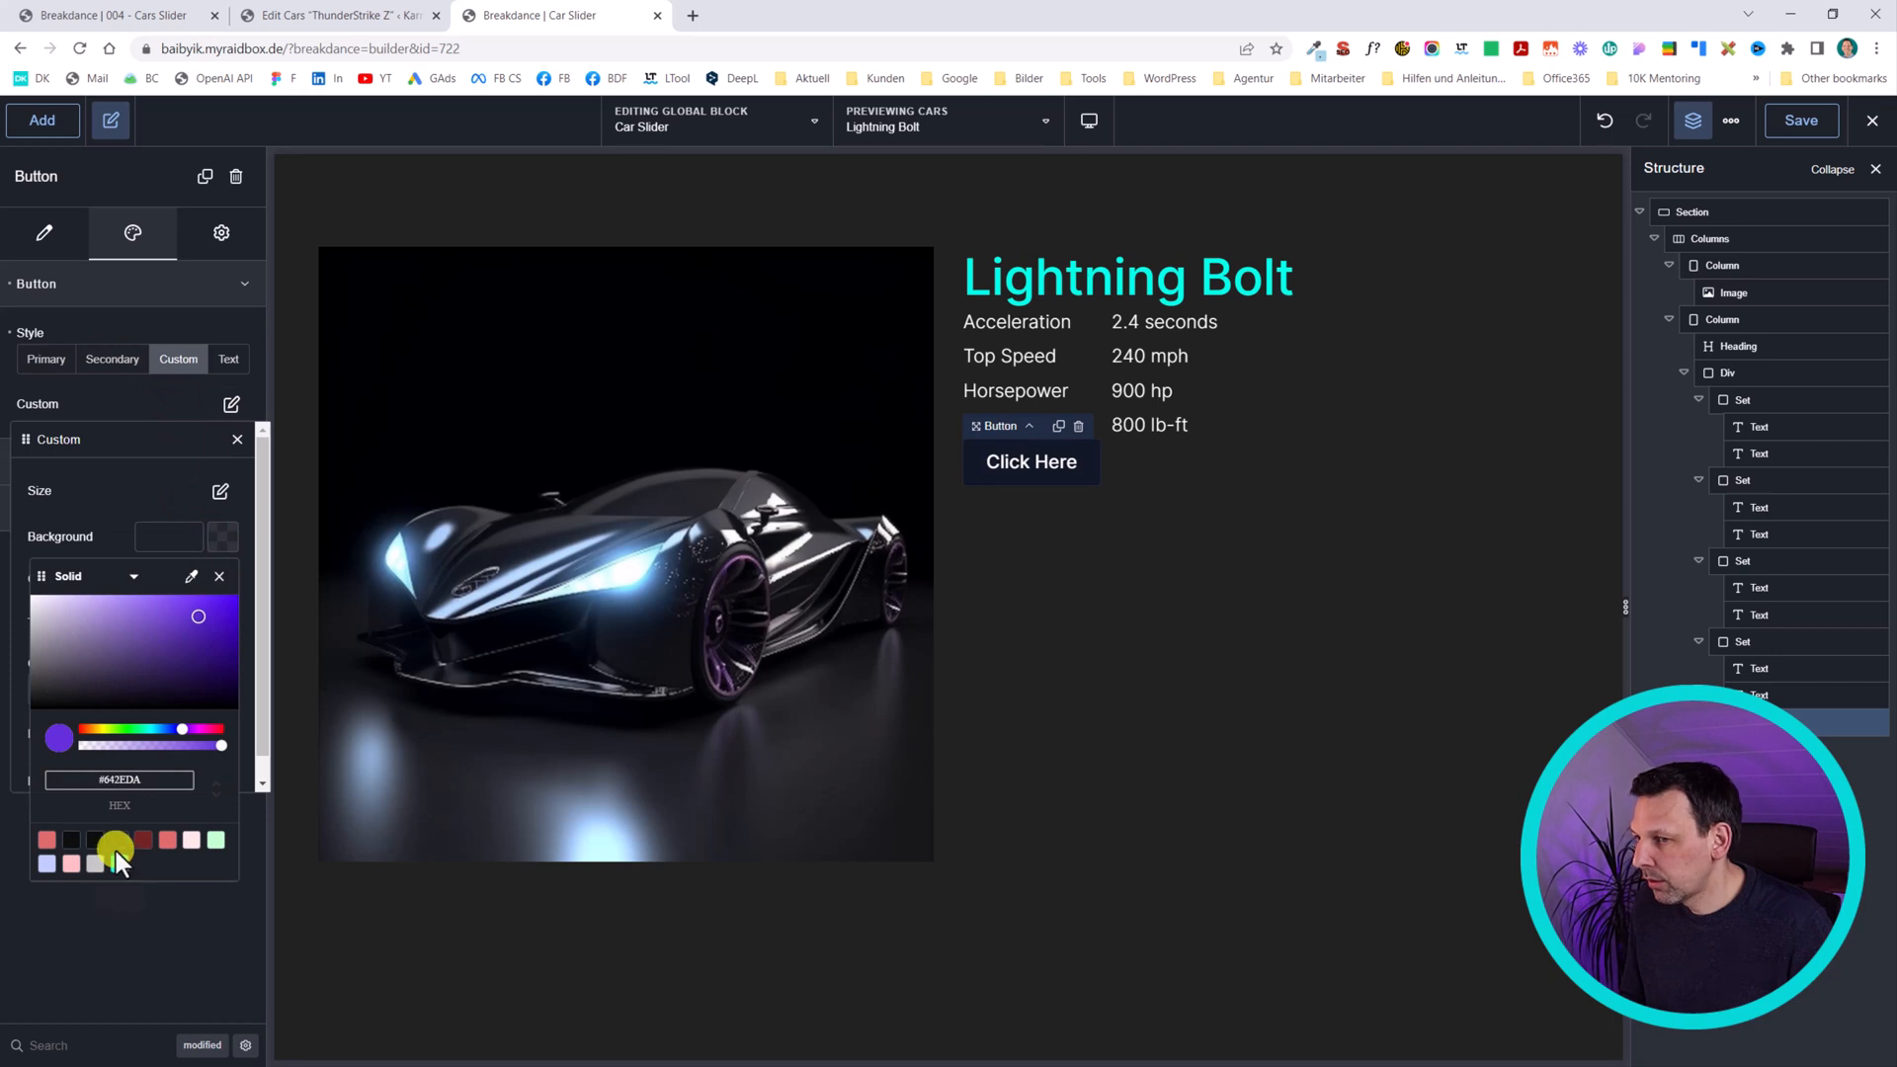
pyautogui.click(119, 862)
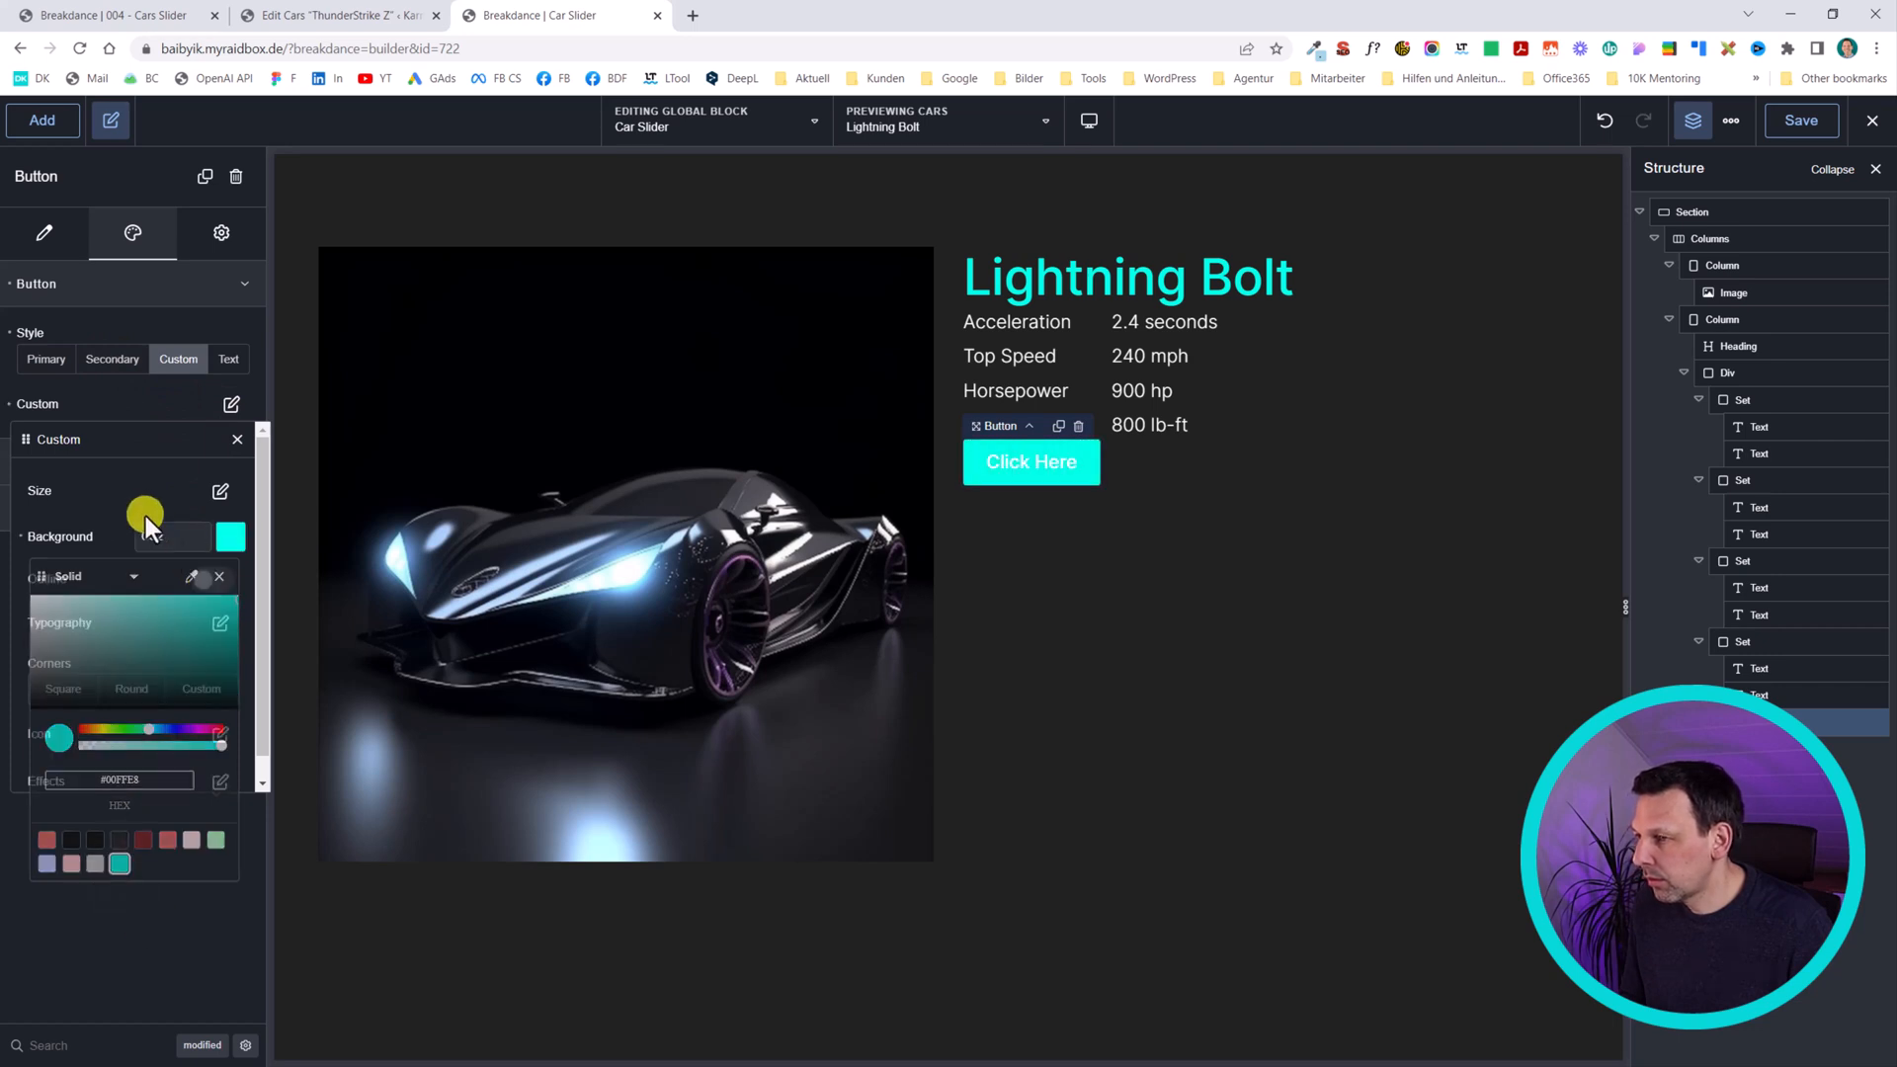
pyautogui.click(215, 578)
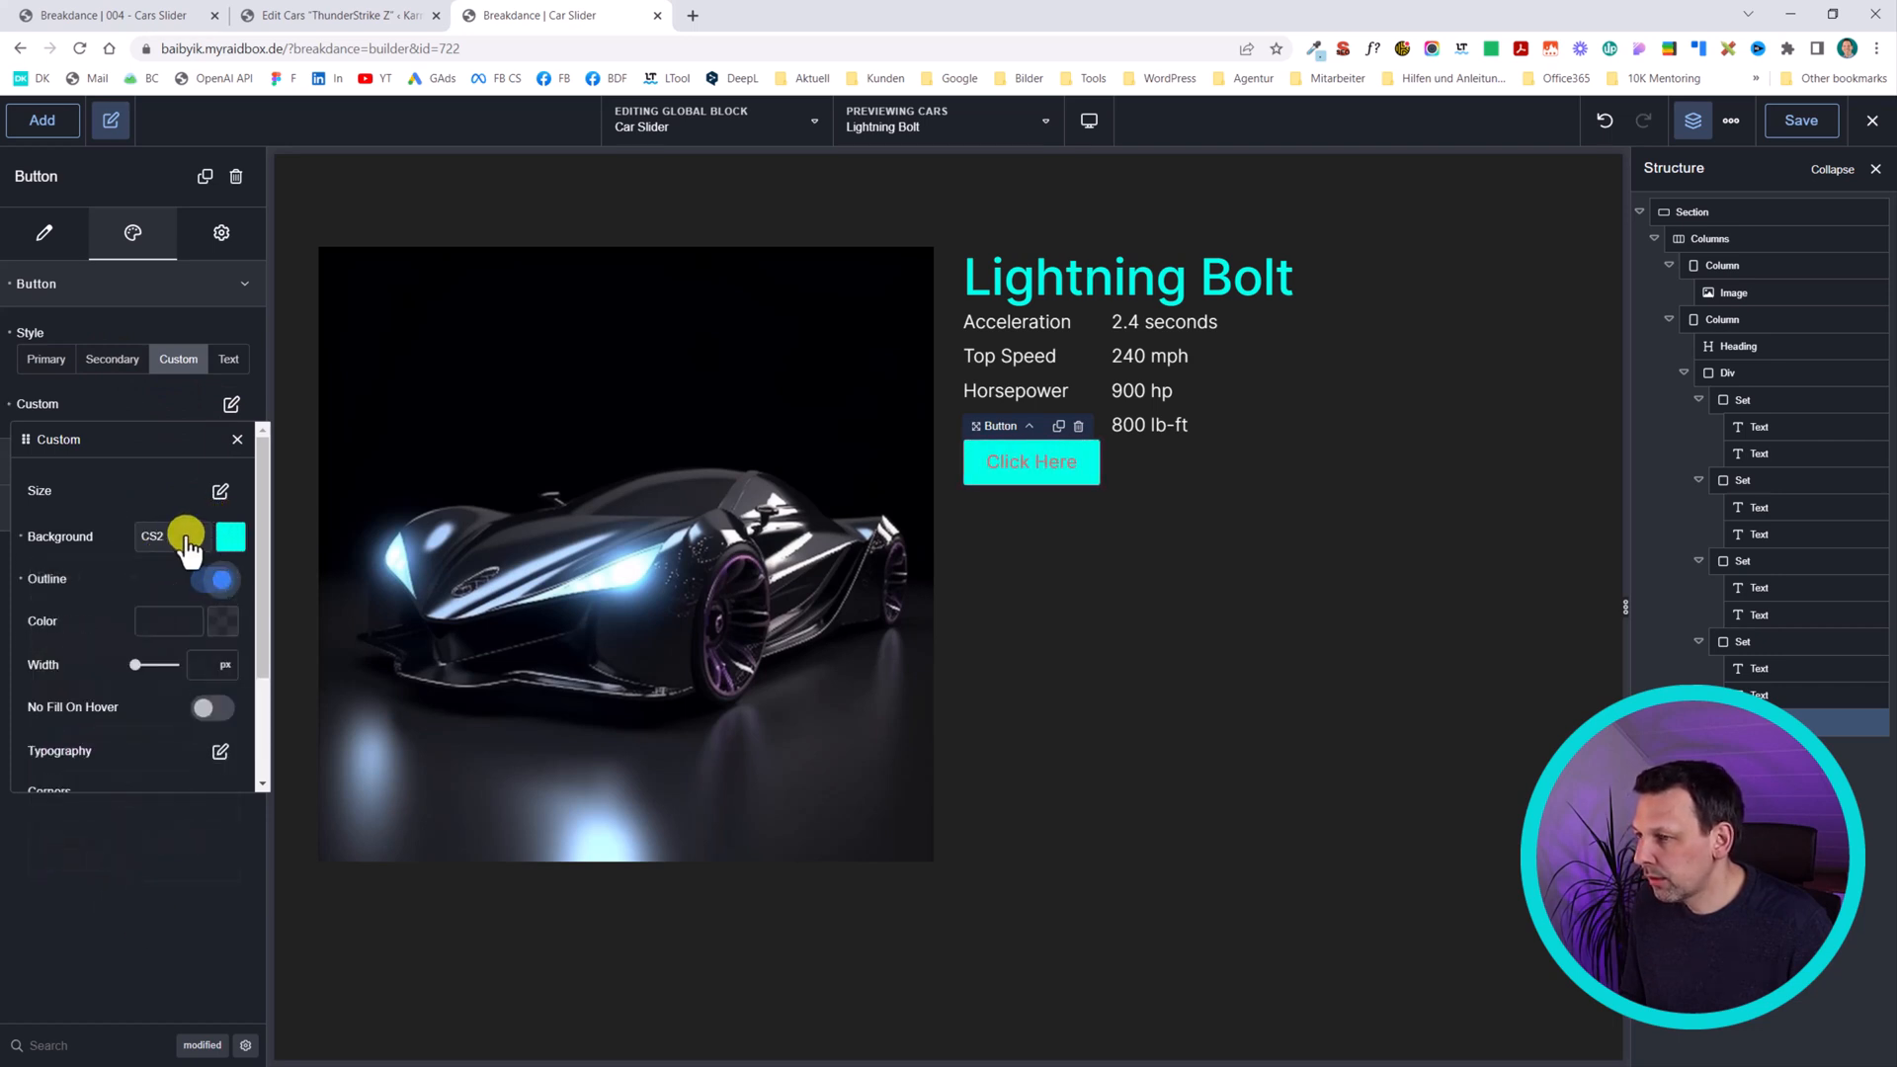
pyautogui.click(19, 537)
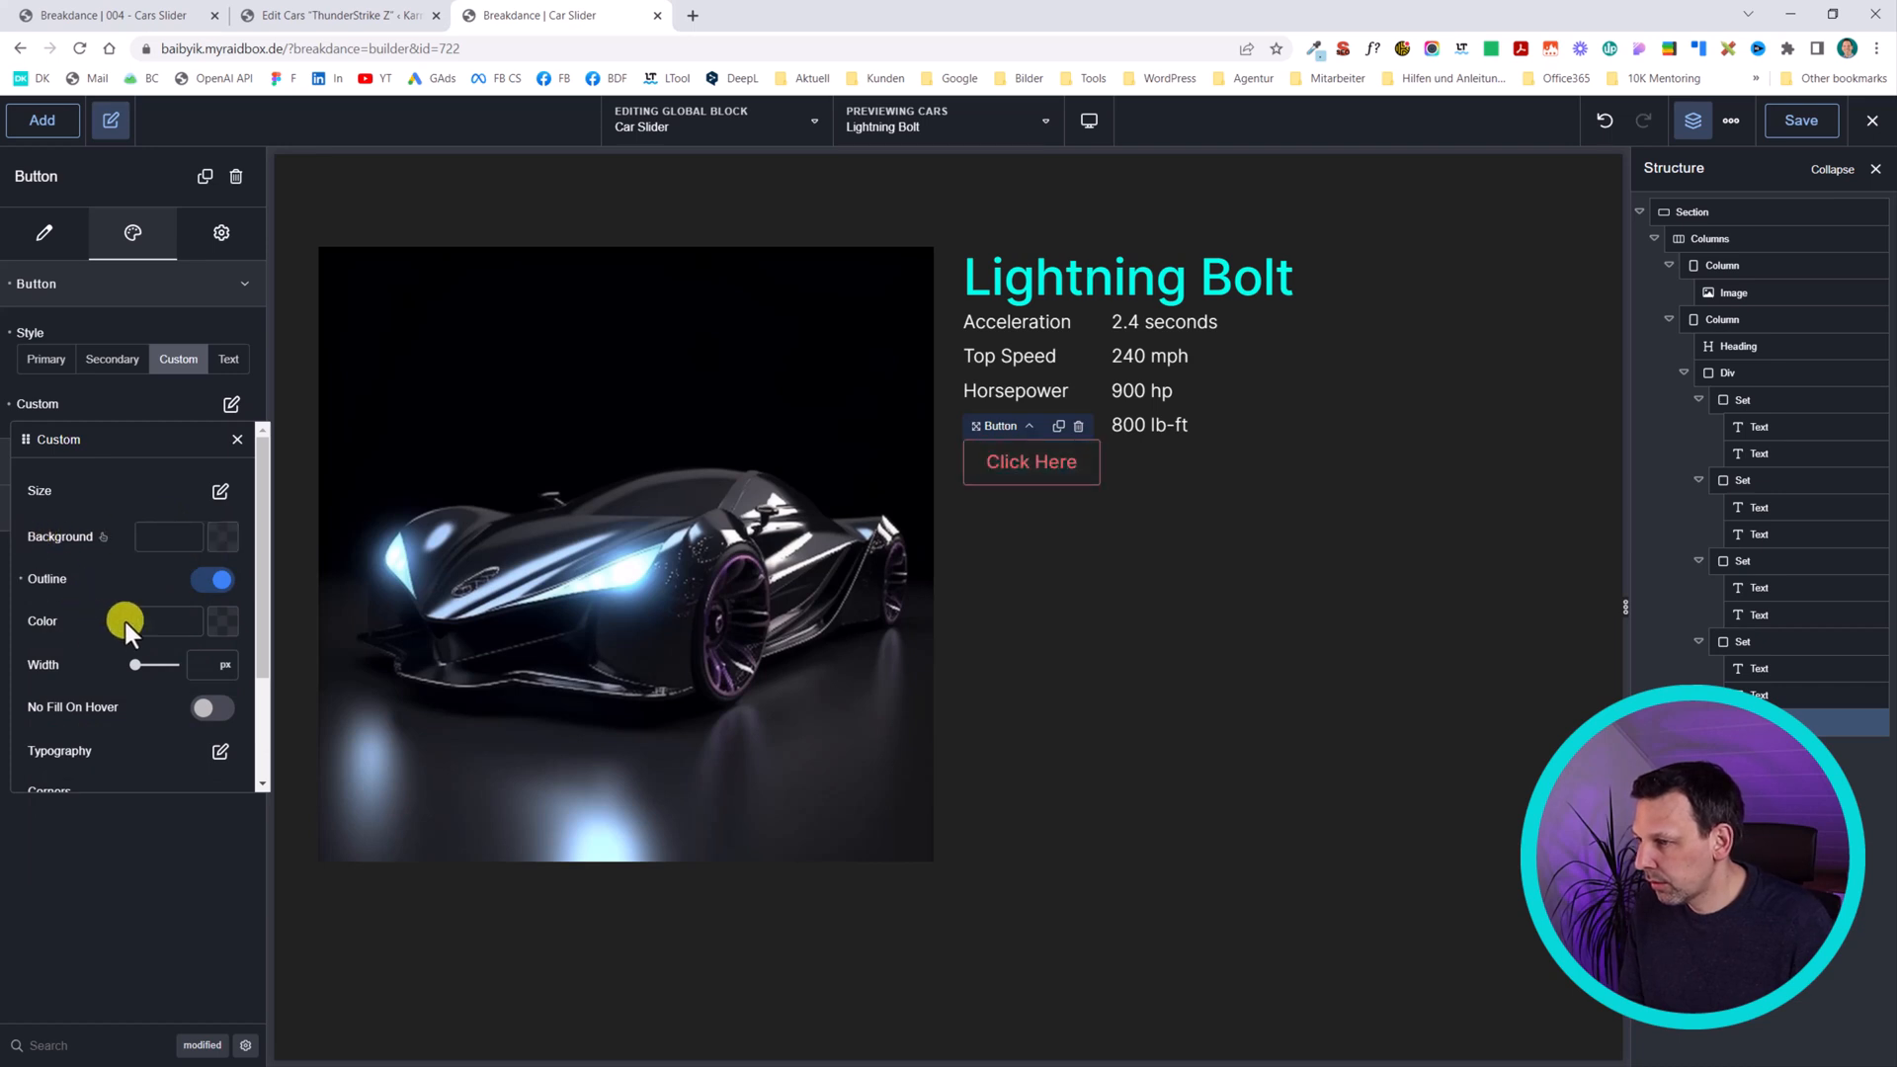
pyautogui.click(209, 622)
pyautogui.click(120, 948)
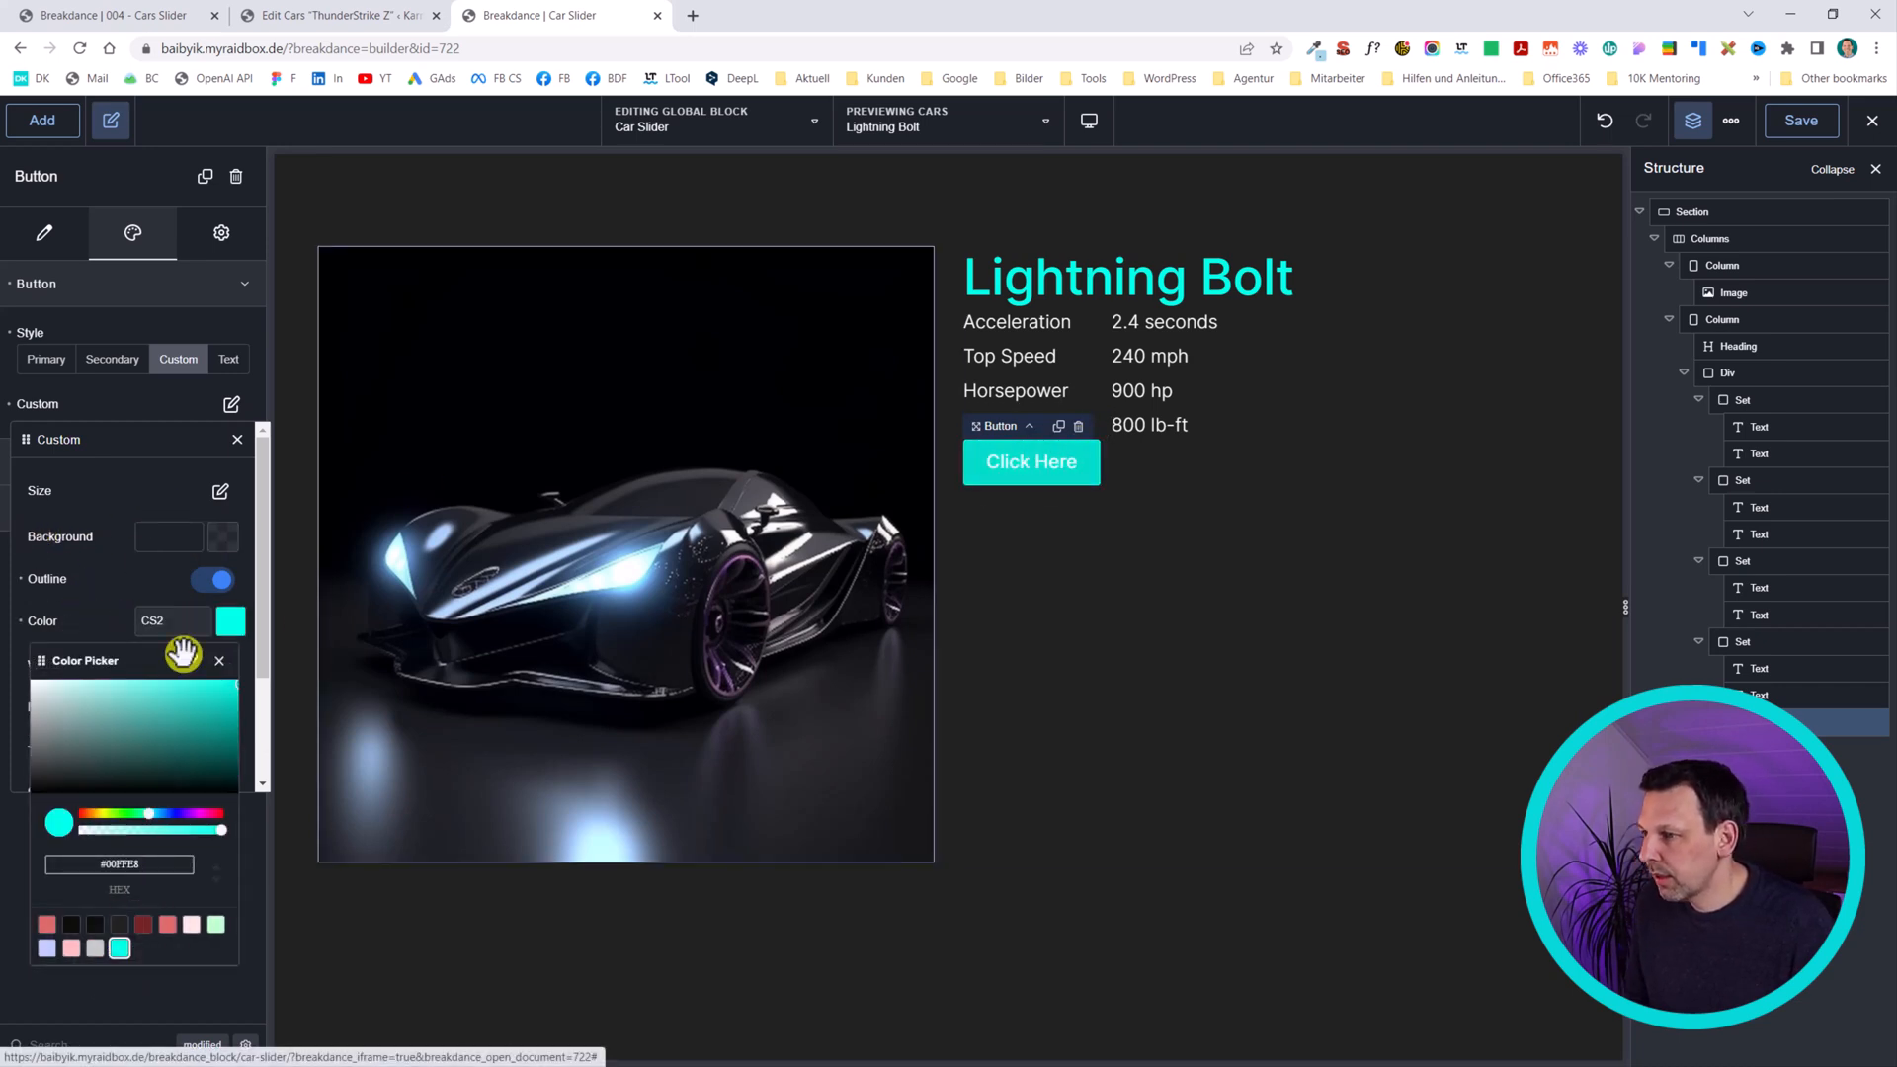
pyautogui.click(85, 607)
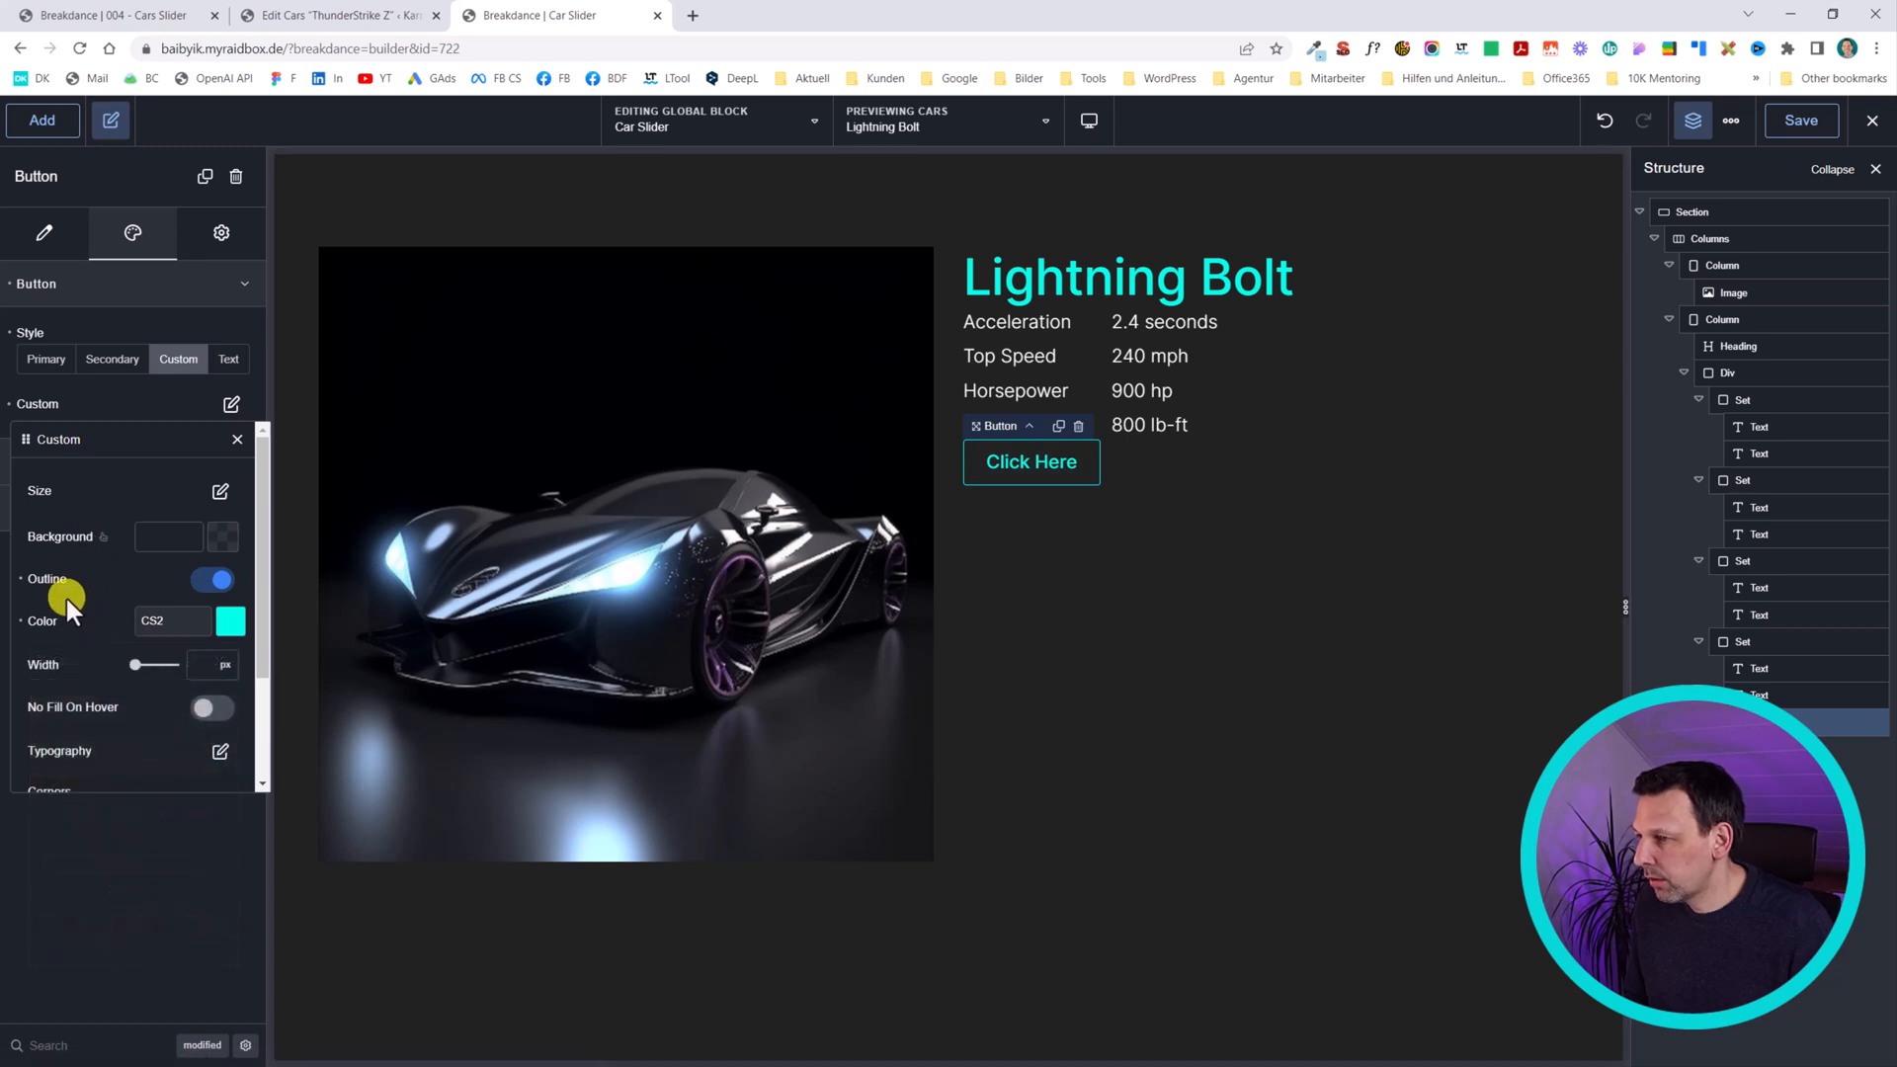
# - Set the button's hover background to the fully transparent #FFFFFF00 and its hover outline color to #FFFFFF
pyautogui.click(229, 536)
pyautogui.moveTo(174, 741); pyautogui.dragTo(81, 747)
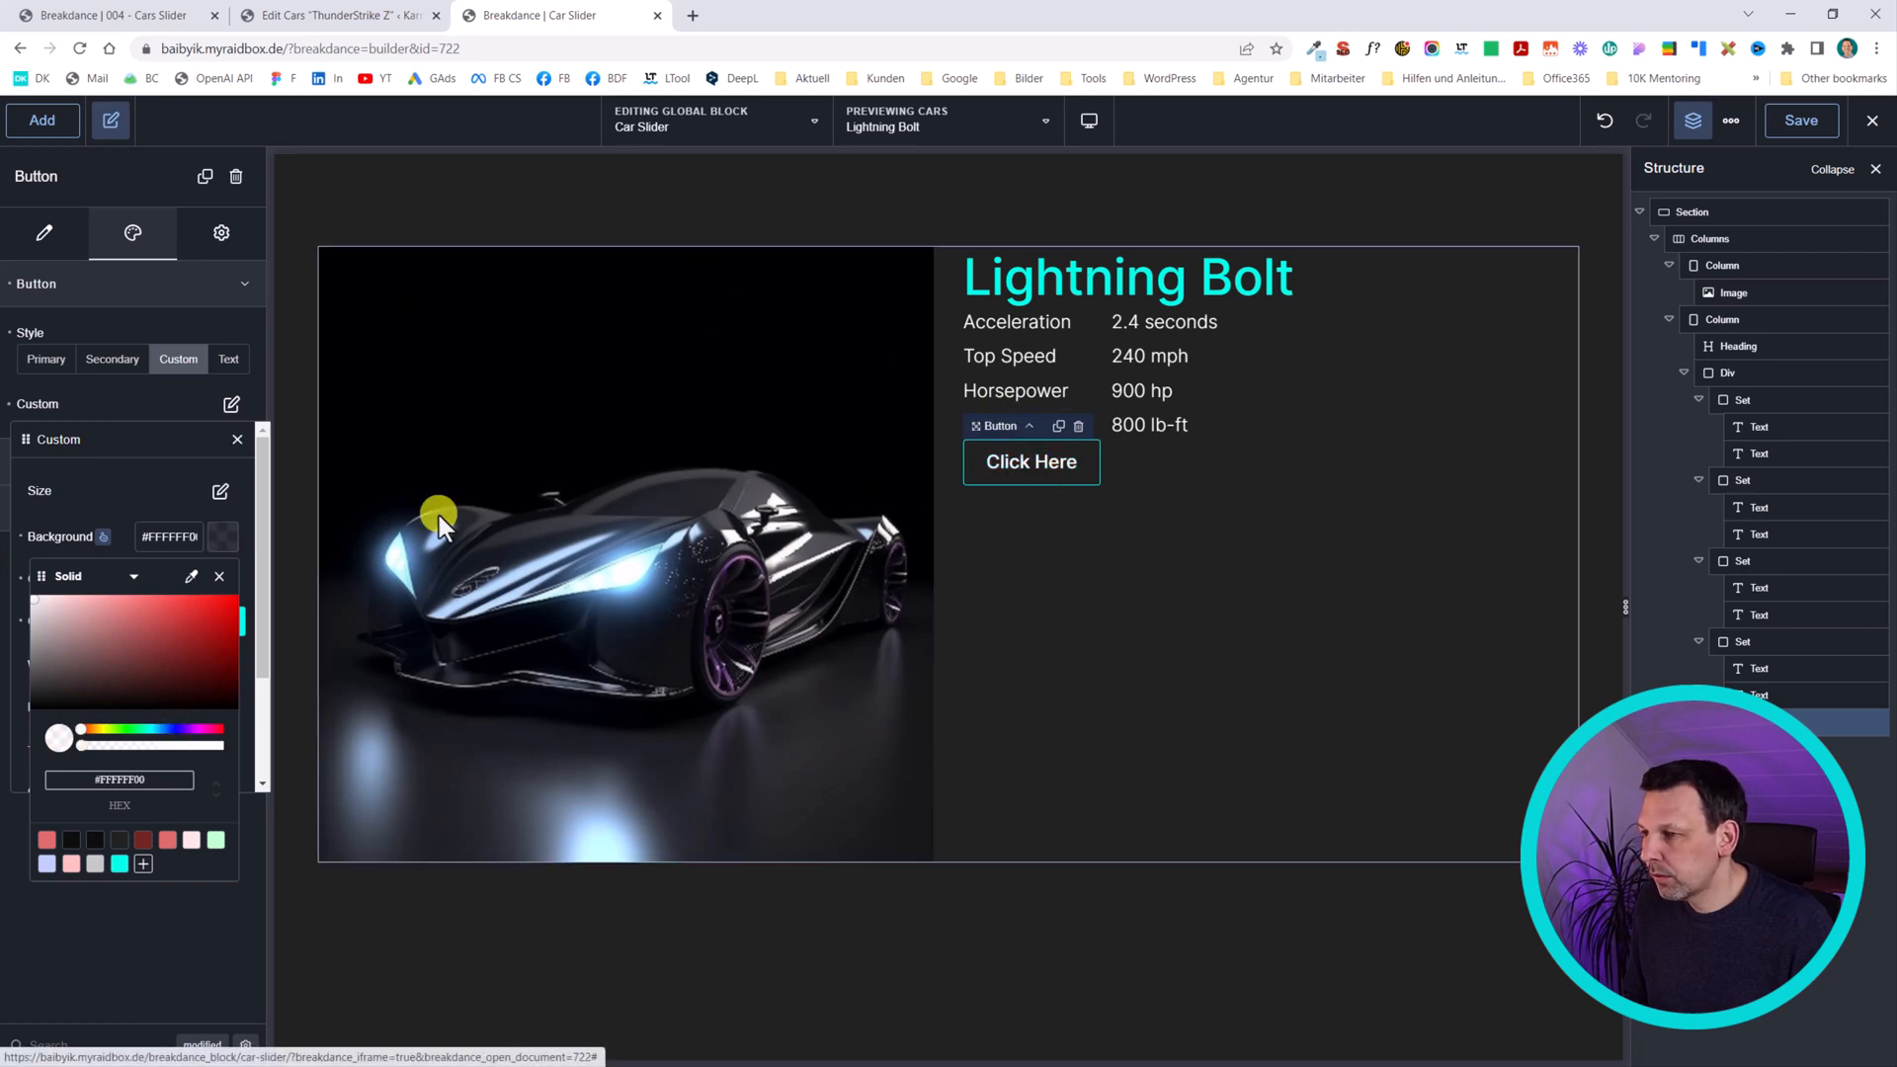
pyautogui.click(162, 565)
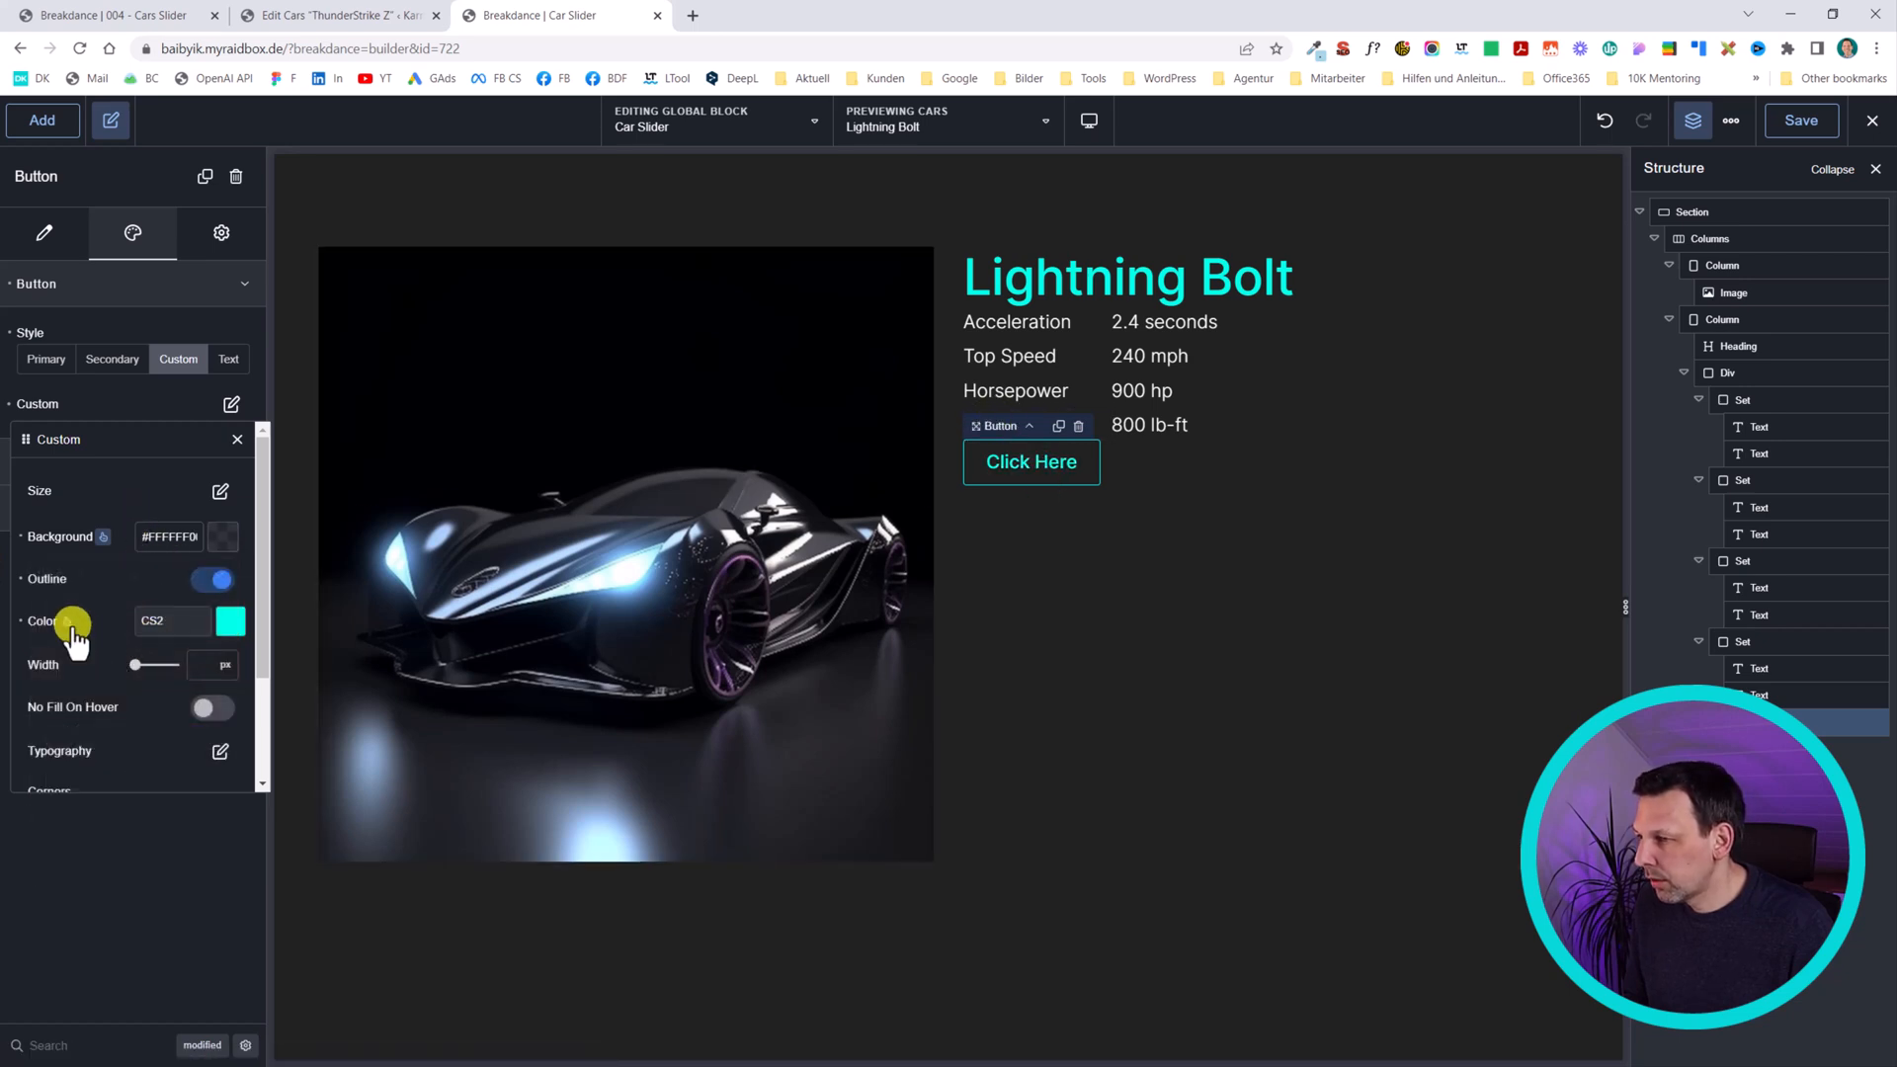
pyautogui.click(202, 622)
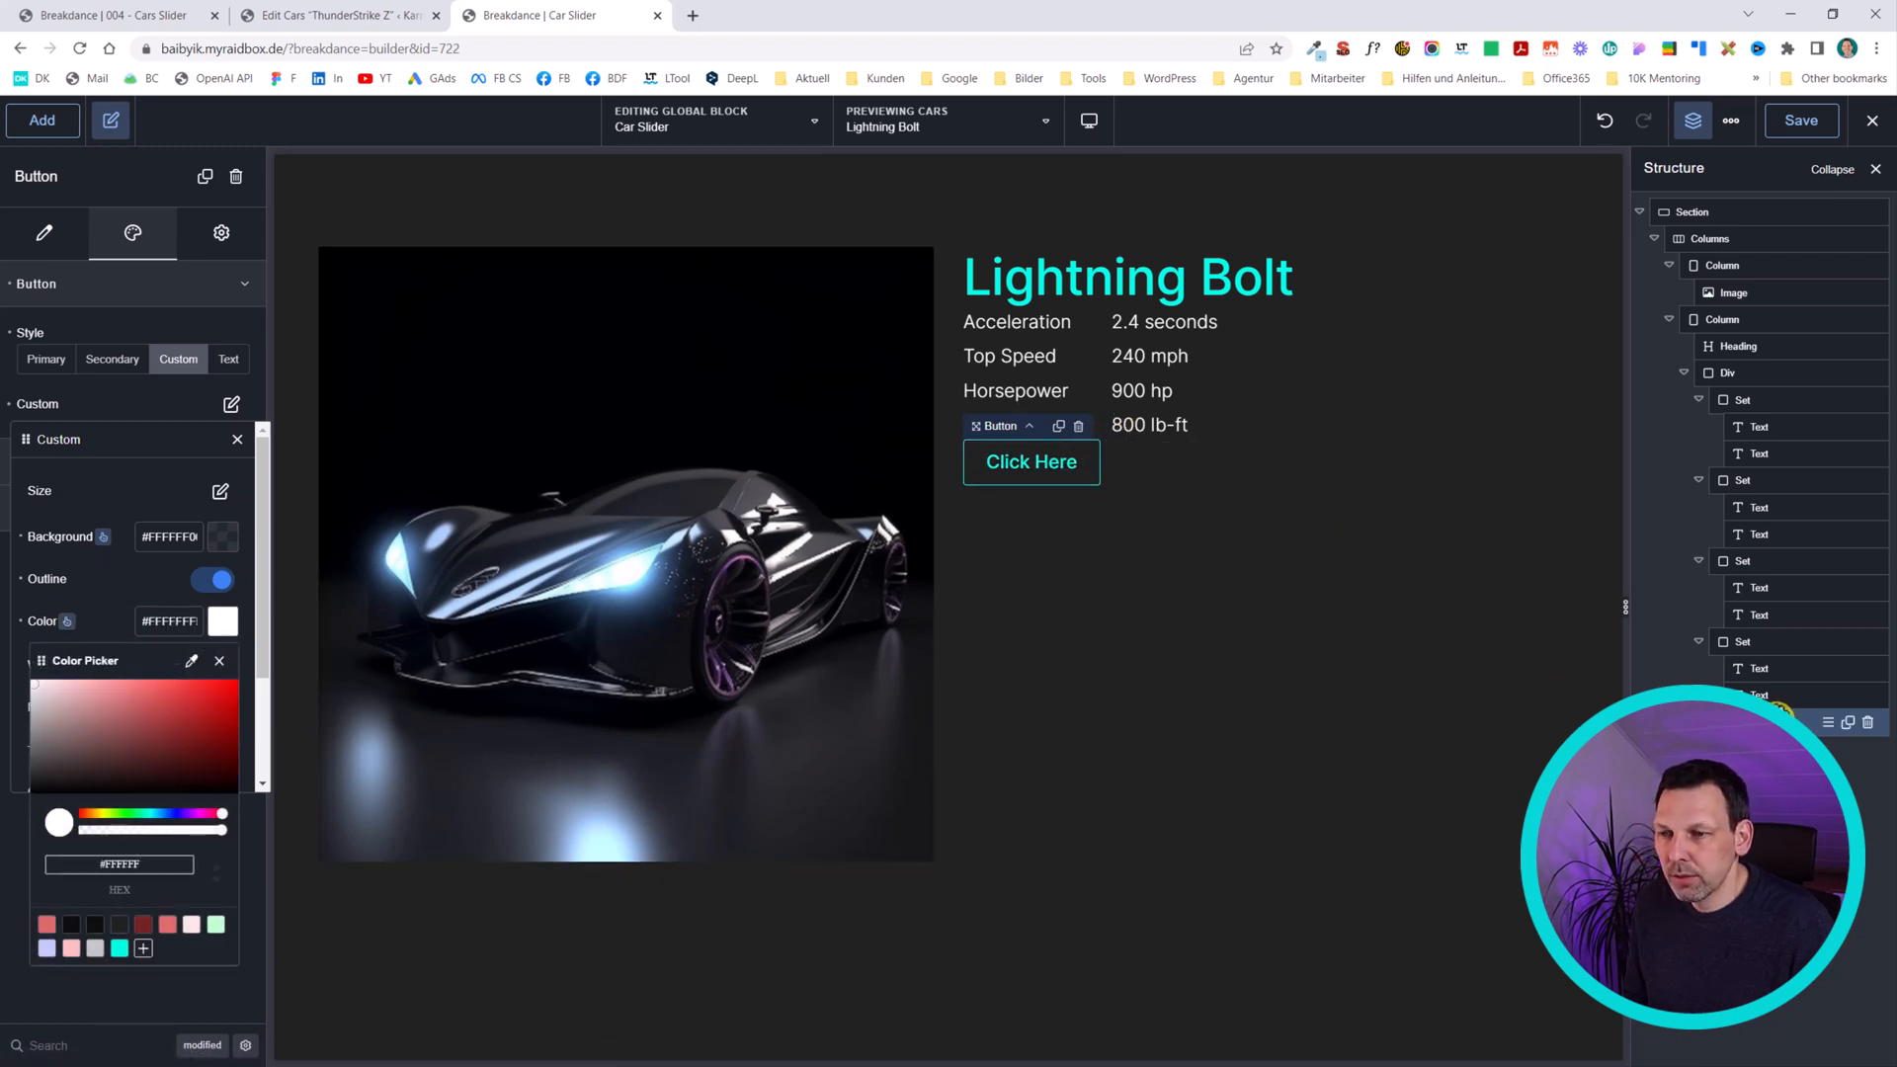
# - Set the layout gap of the column containing the heading, specs and button to 35 px
pyautogui.click(1739, 376)
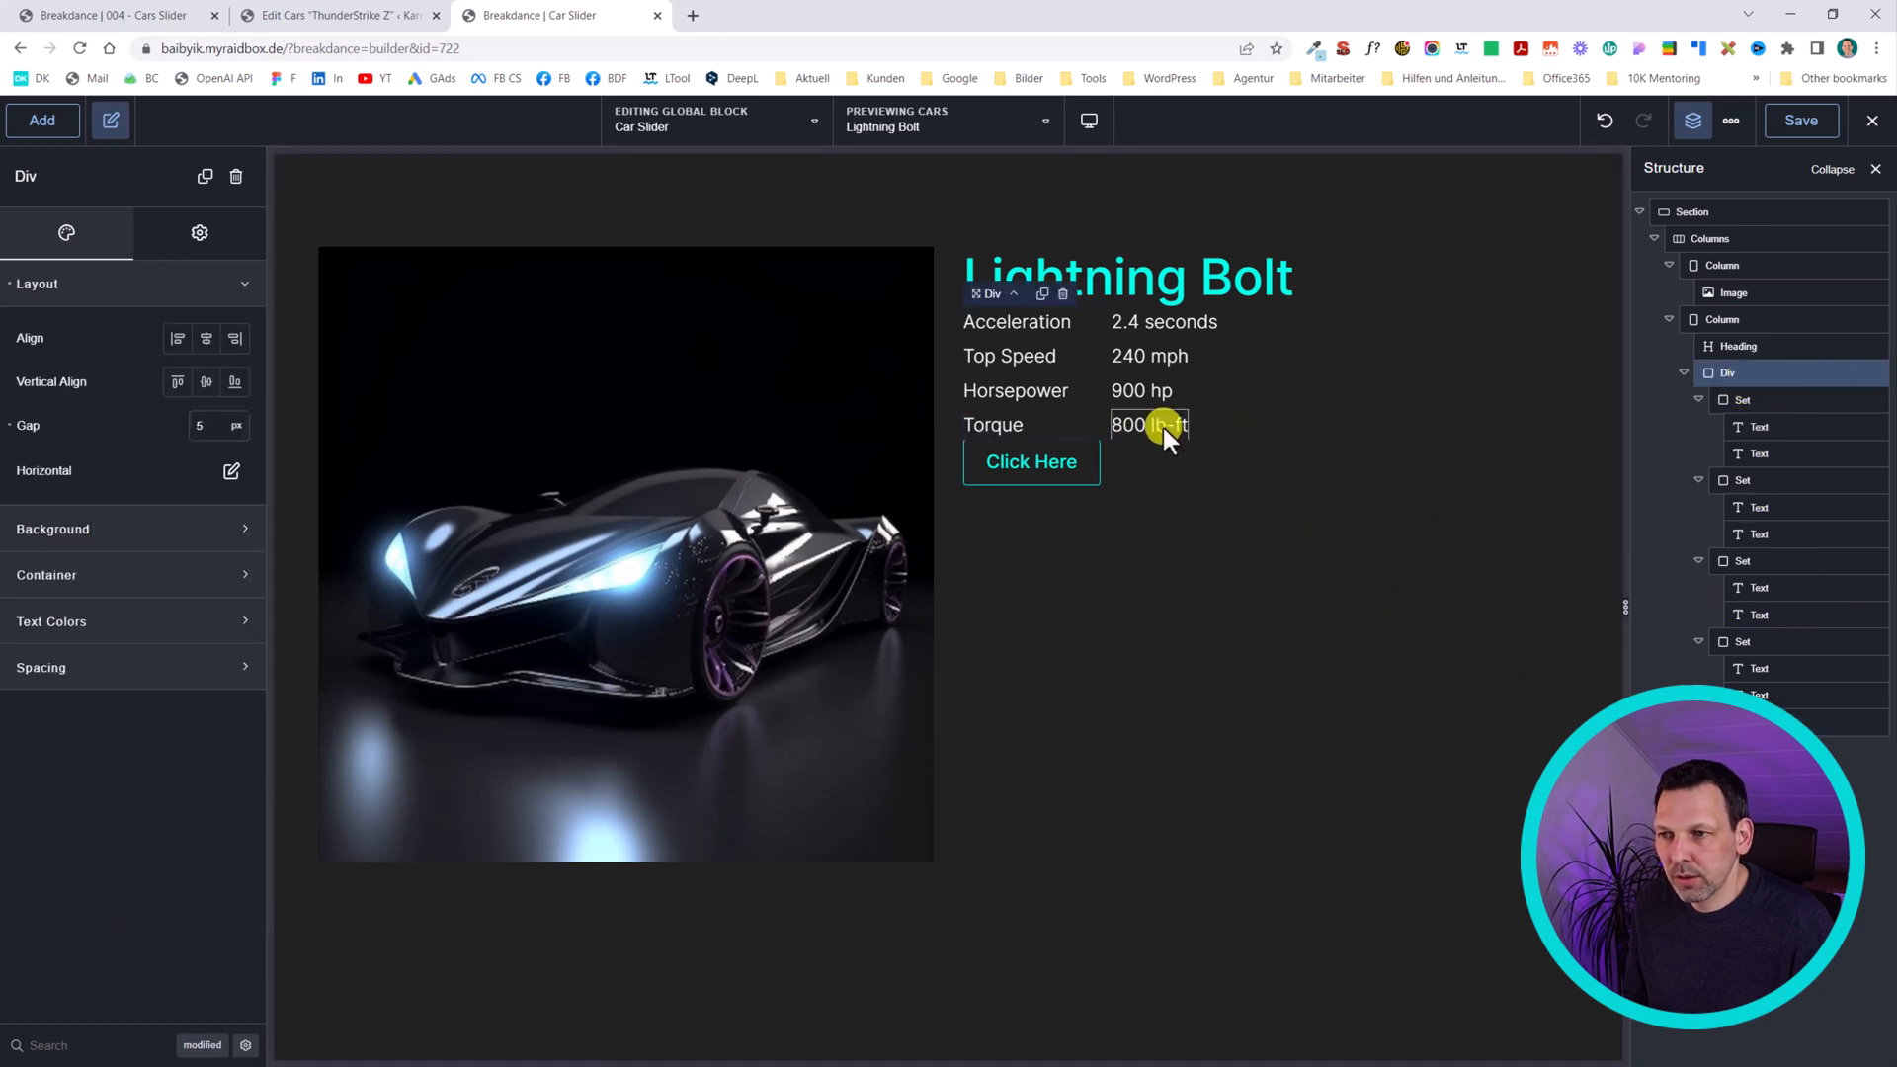
pyautogui.click(1373, 359)
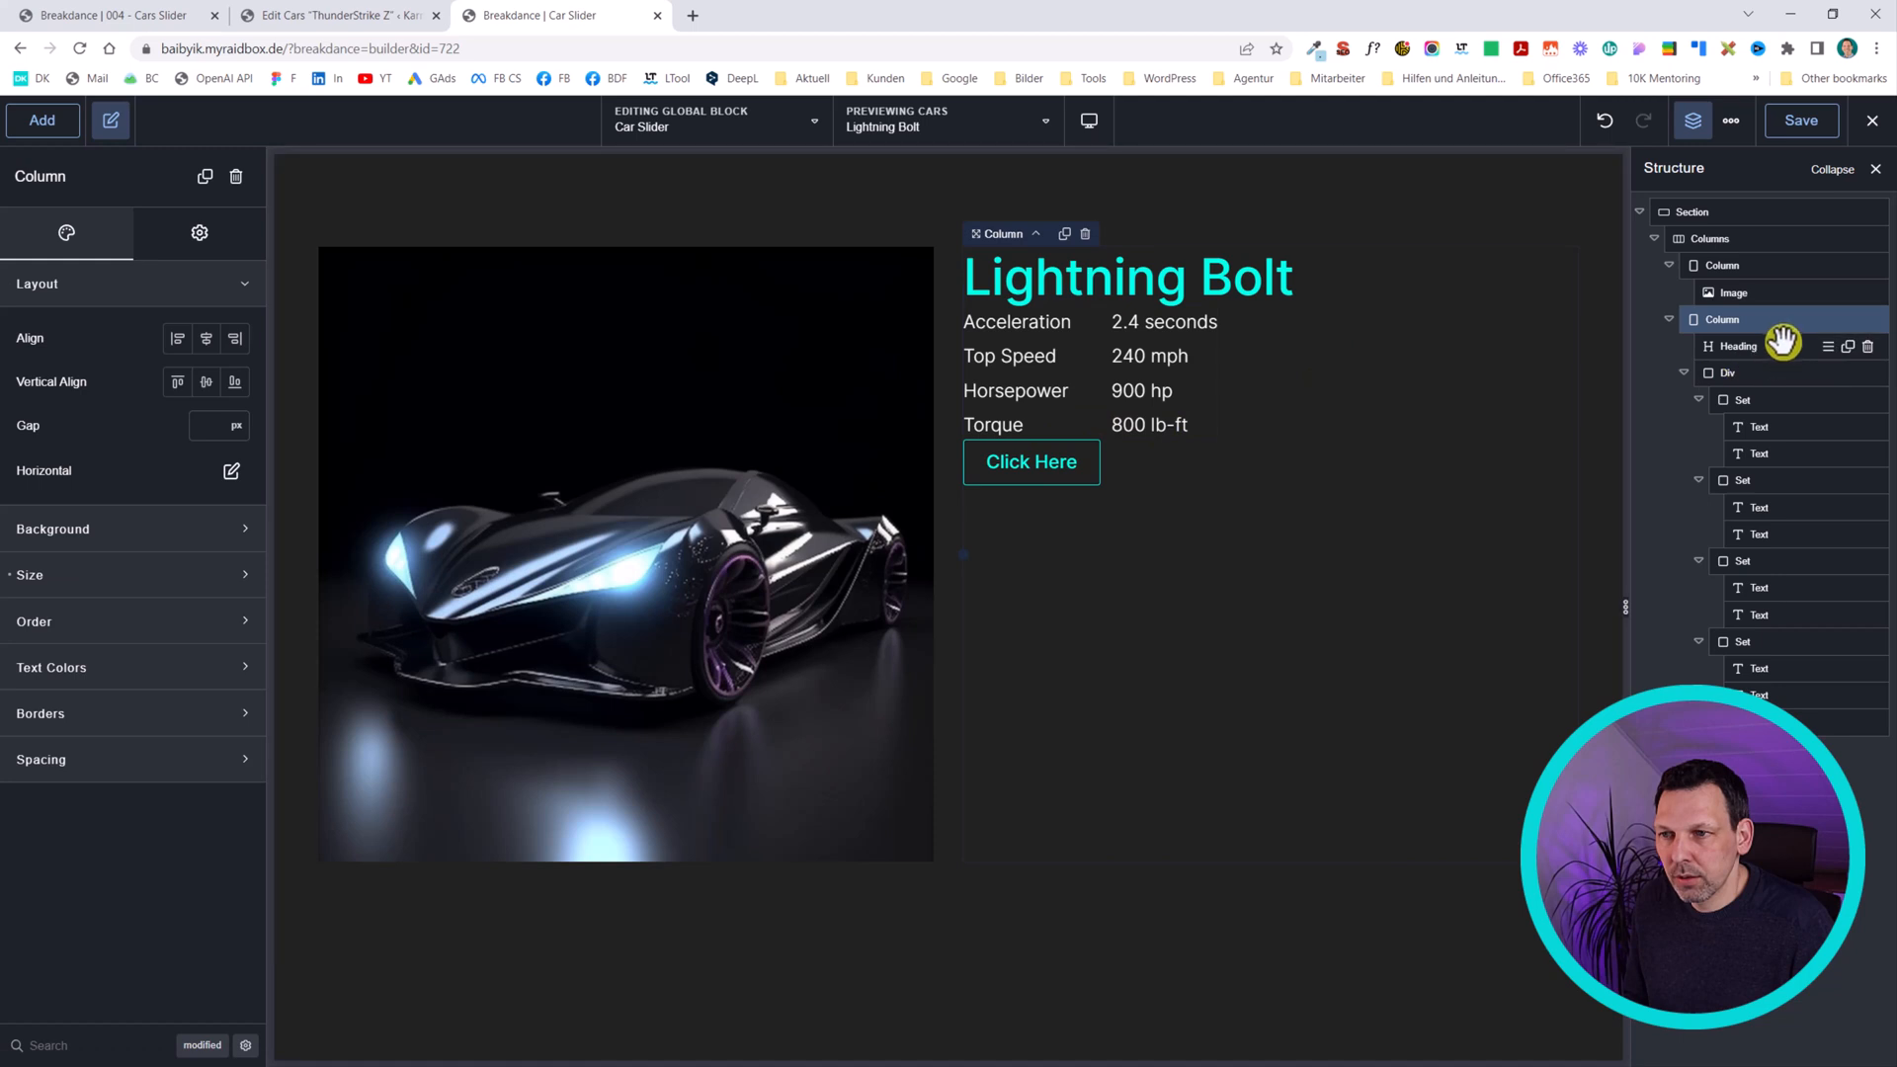
pyautogui.click(203, 425)
pyautogui.write('25')
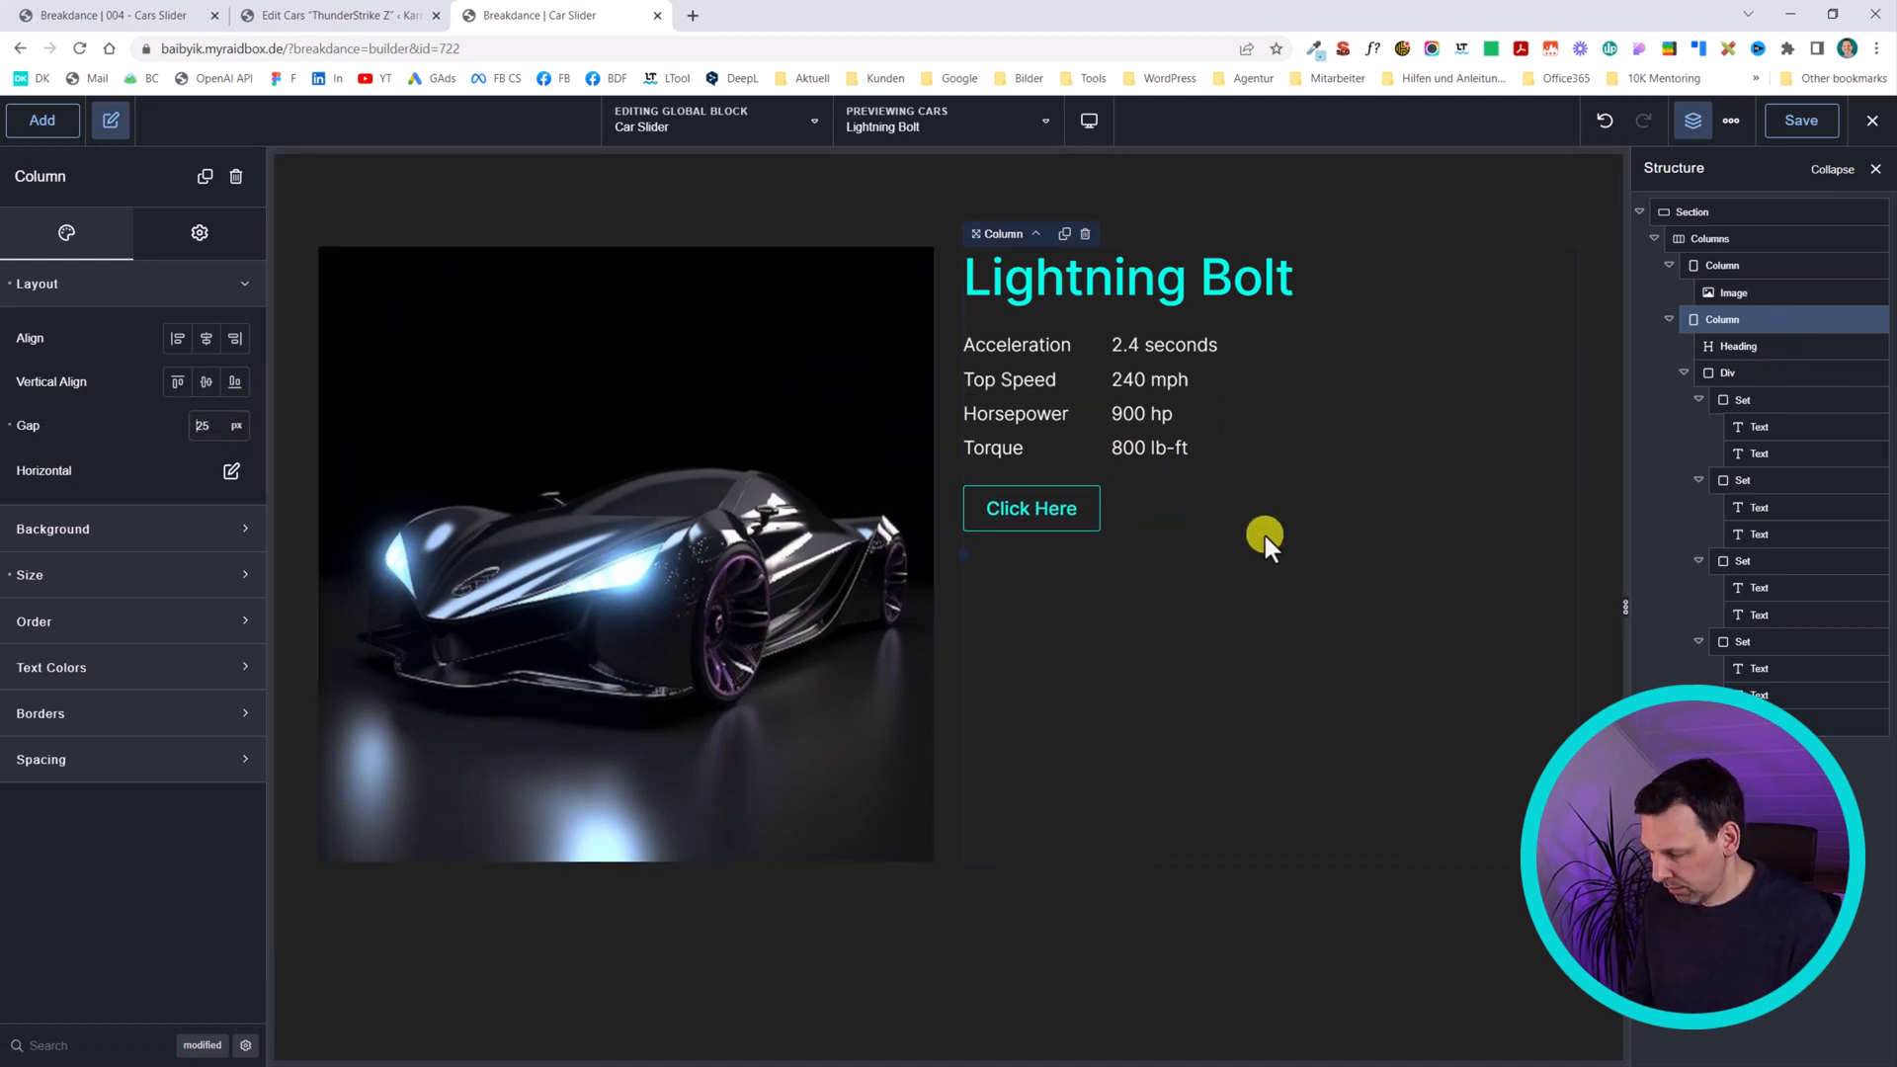
pyautogui.hotkey('shift', 'Up')
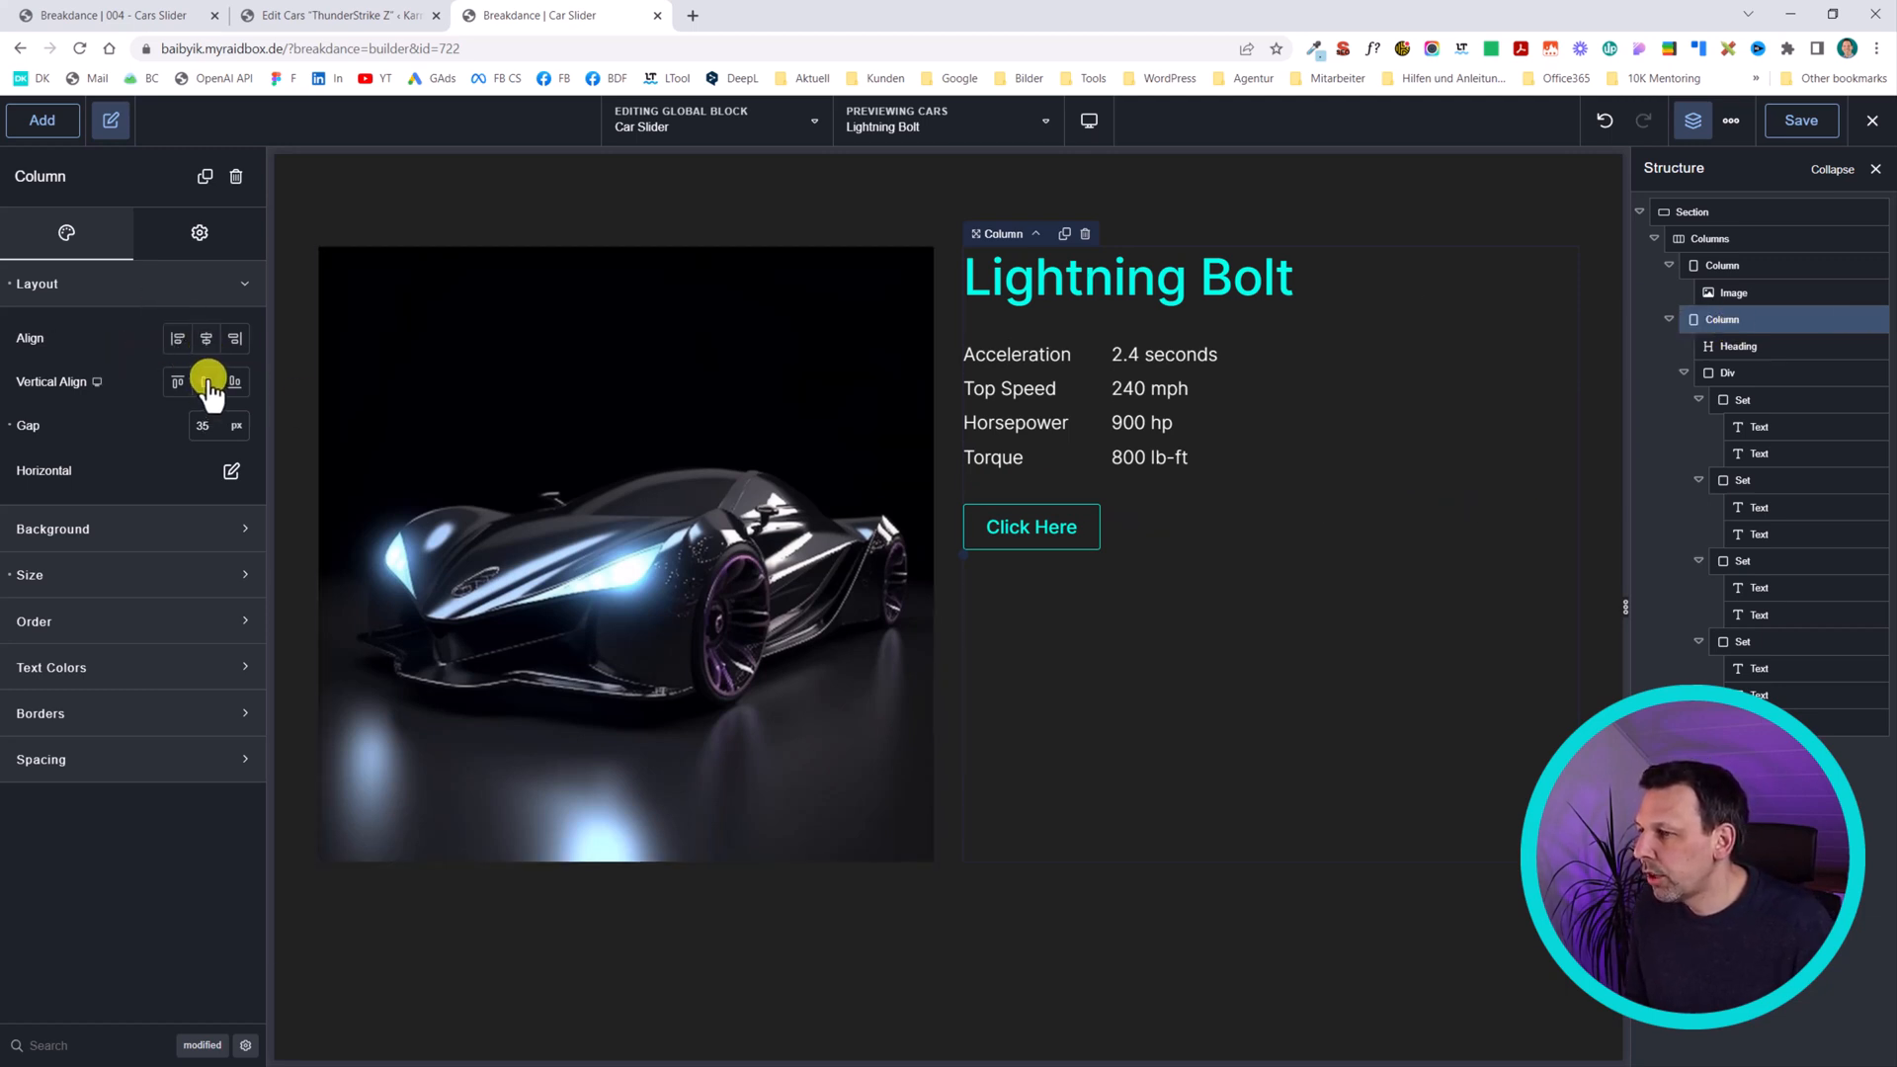
# - Center the text column's content vertically with 60 px of left padding, and save the global block
pyautogui.click(208, 383)
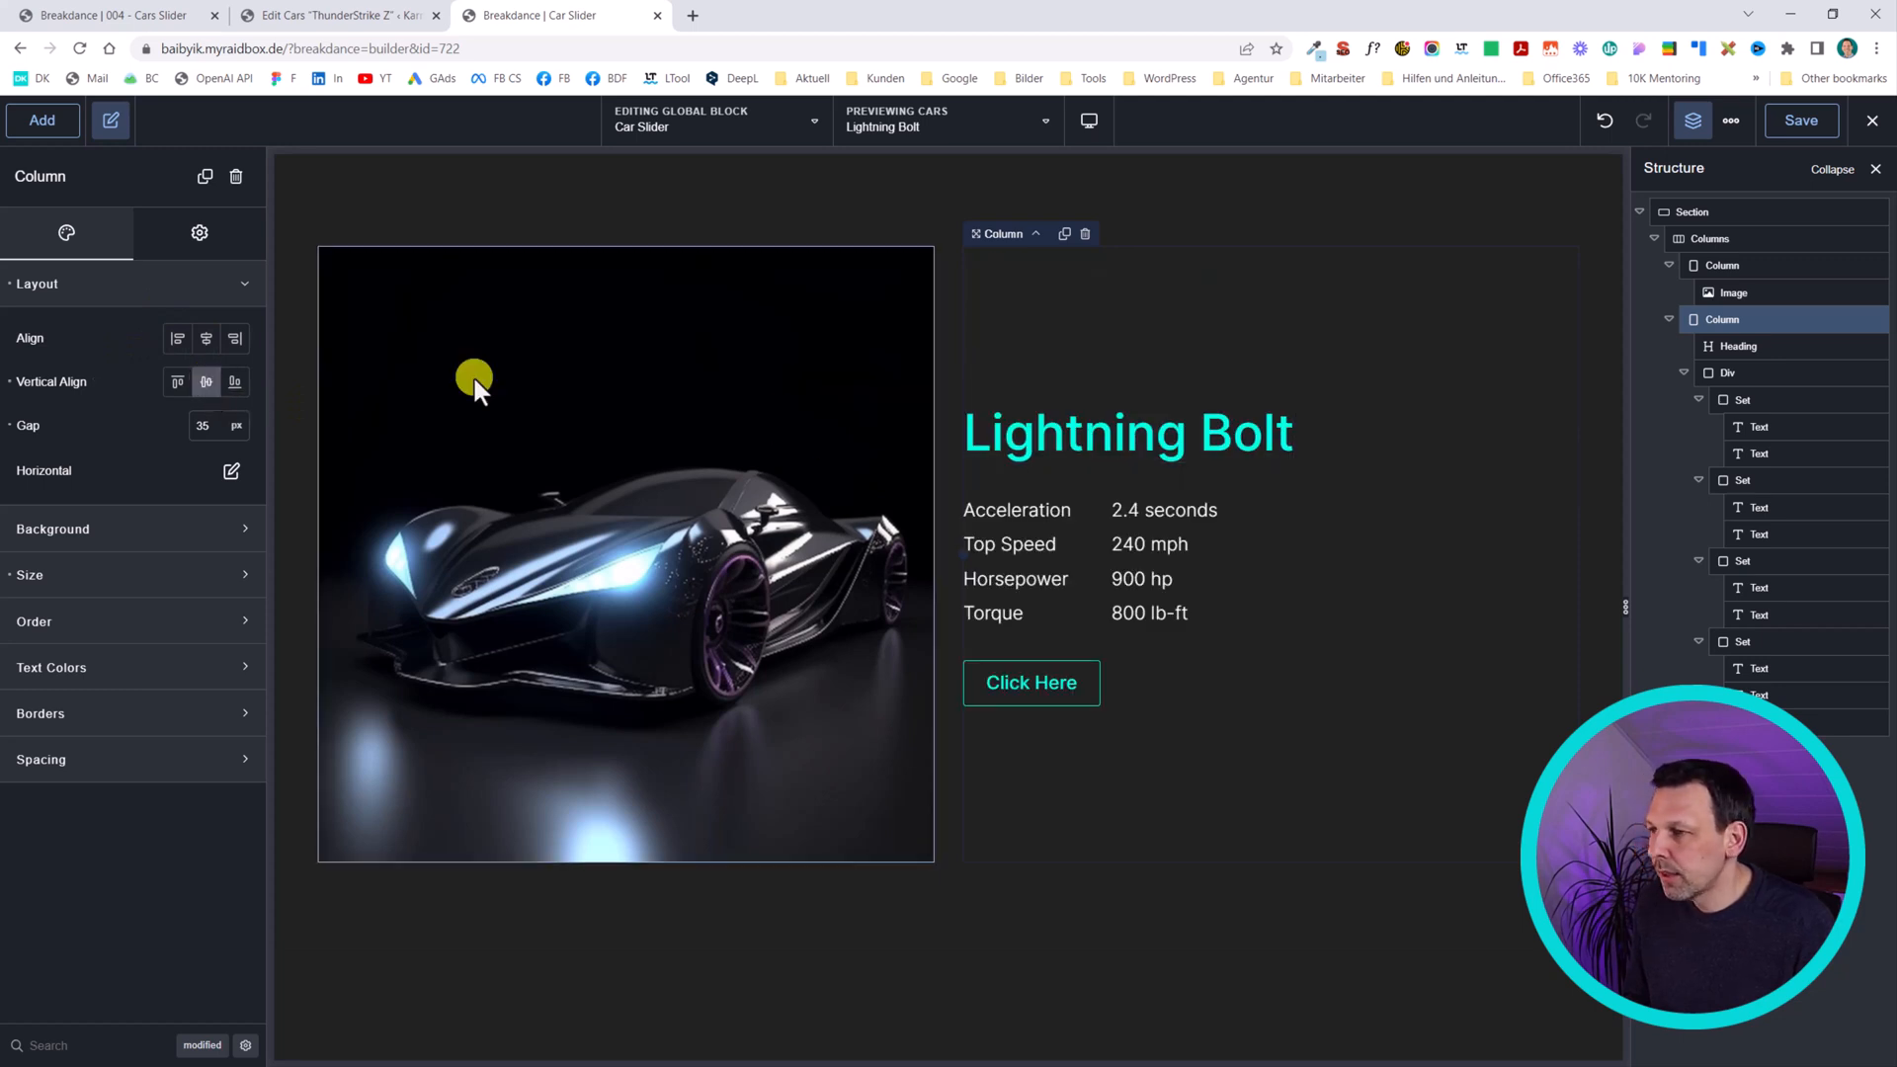
pyautogui.click(89, 762)
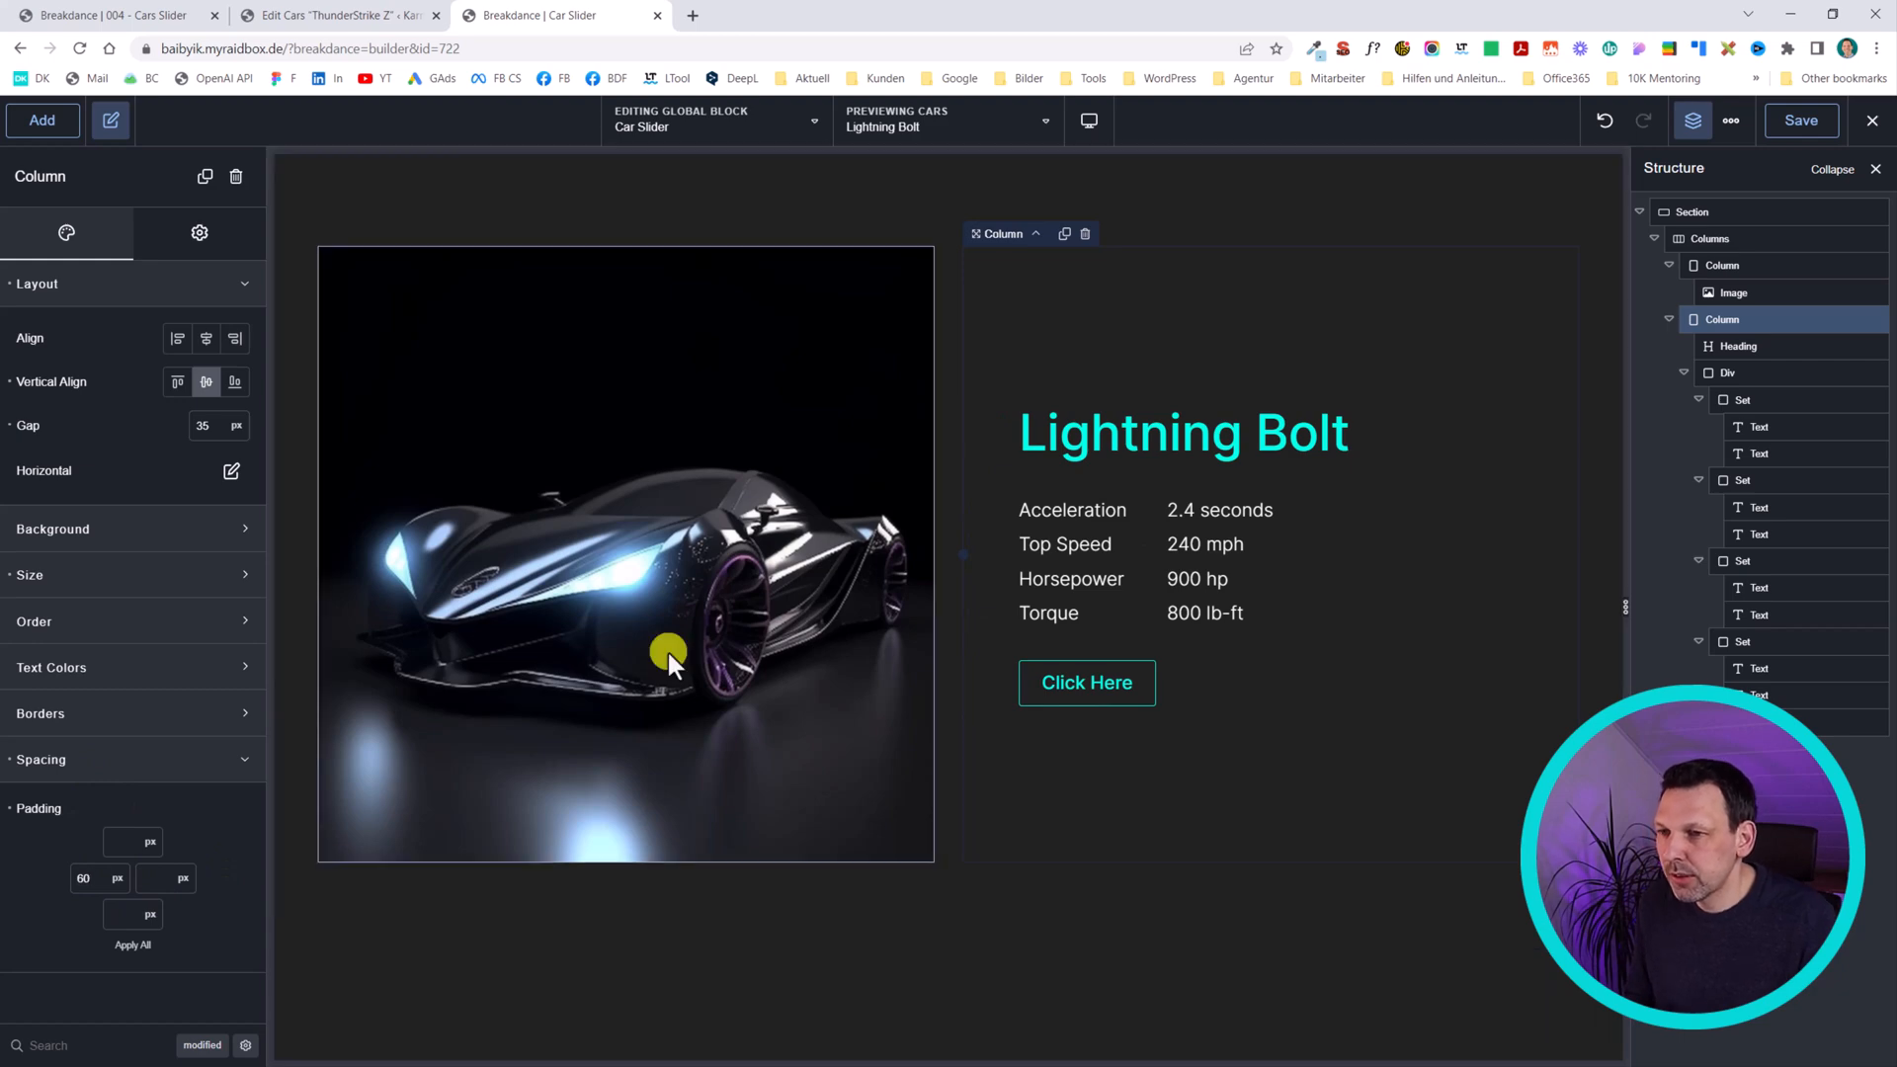
pyautogui.click(1833, 132)
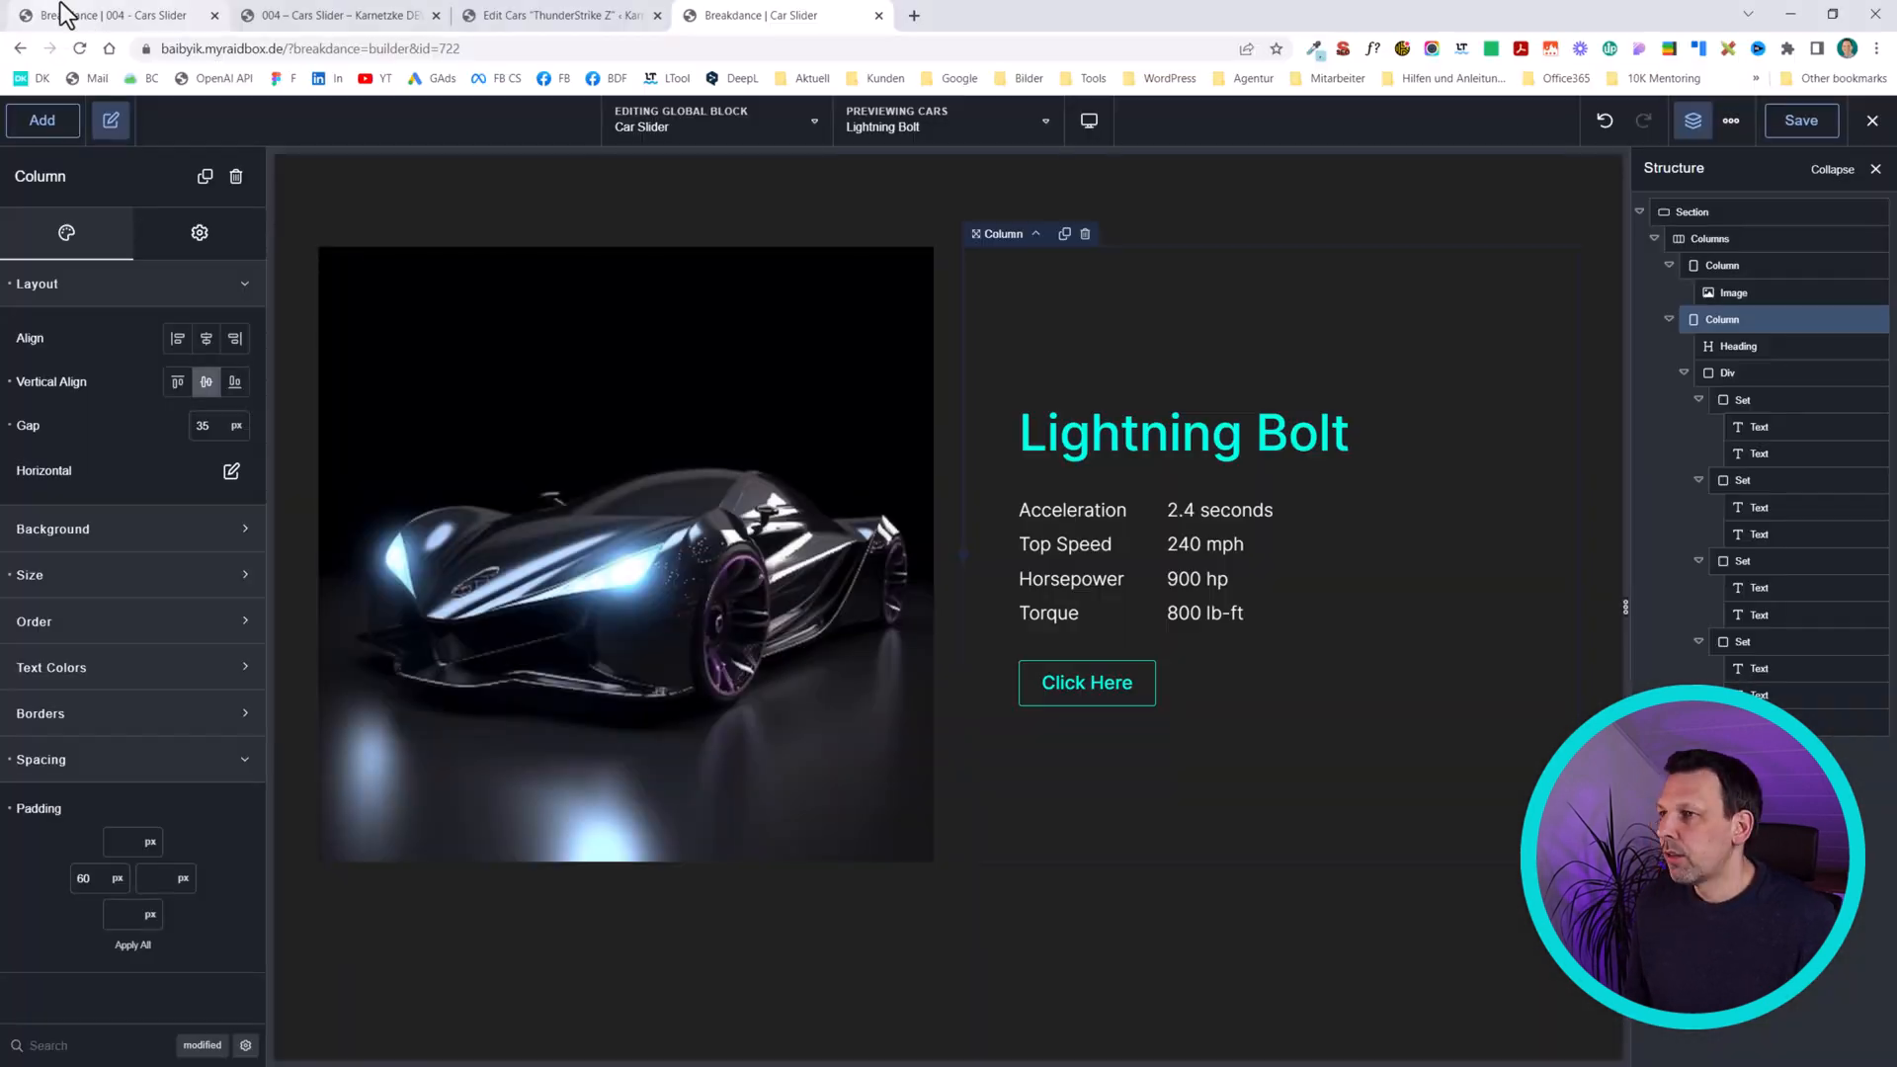
# - On the 004 - Cars Slider page, assign the Car Slider global block to the Post Loop Builder
pyautogui.click(139, 15)
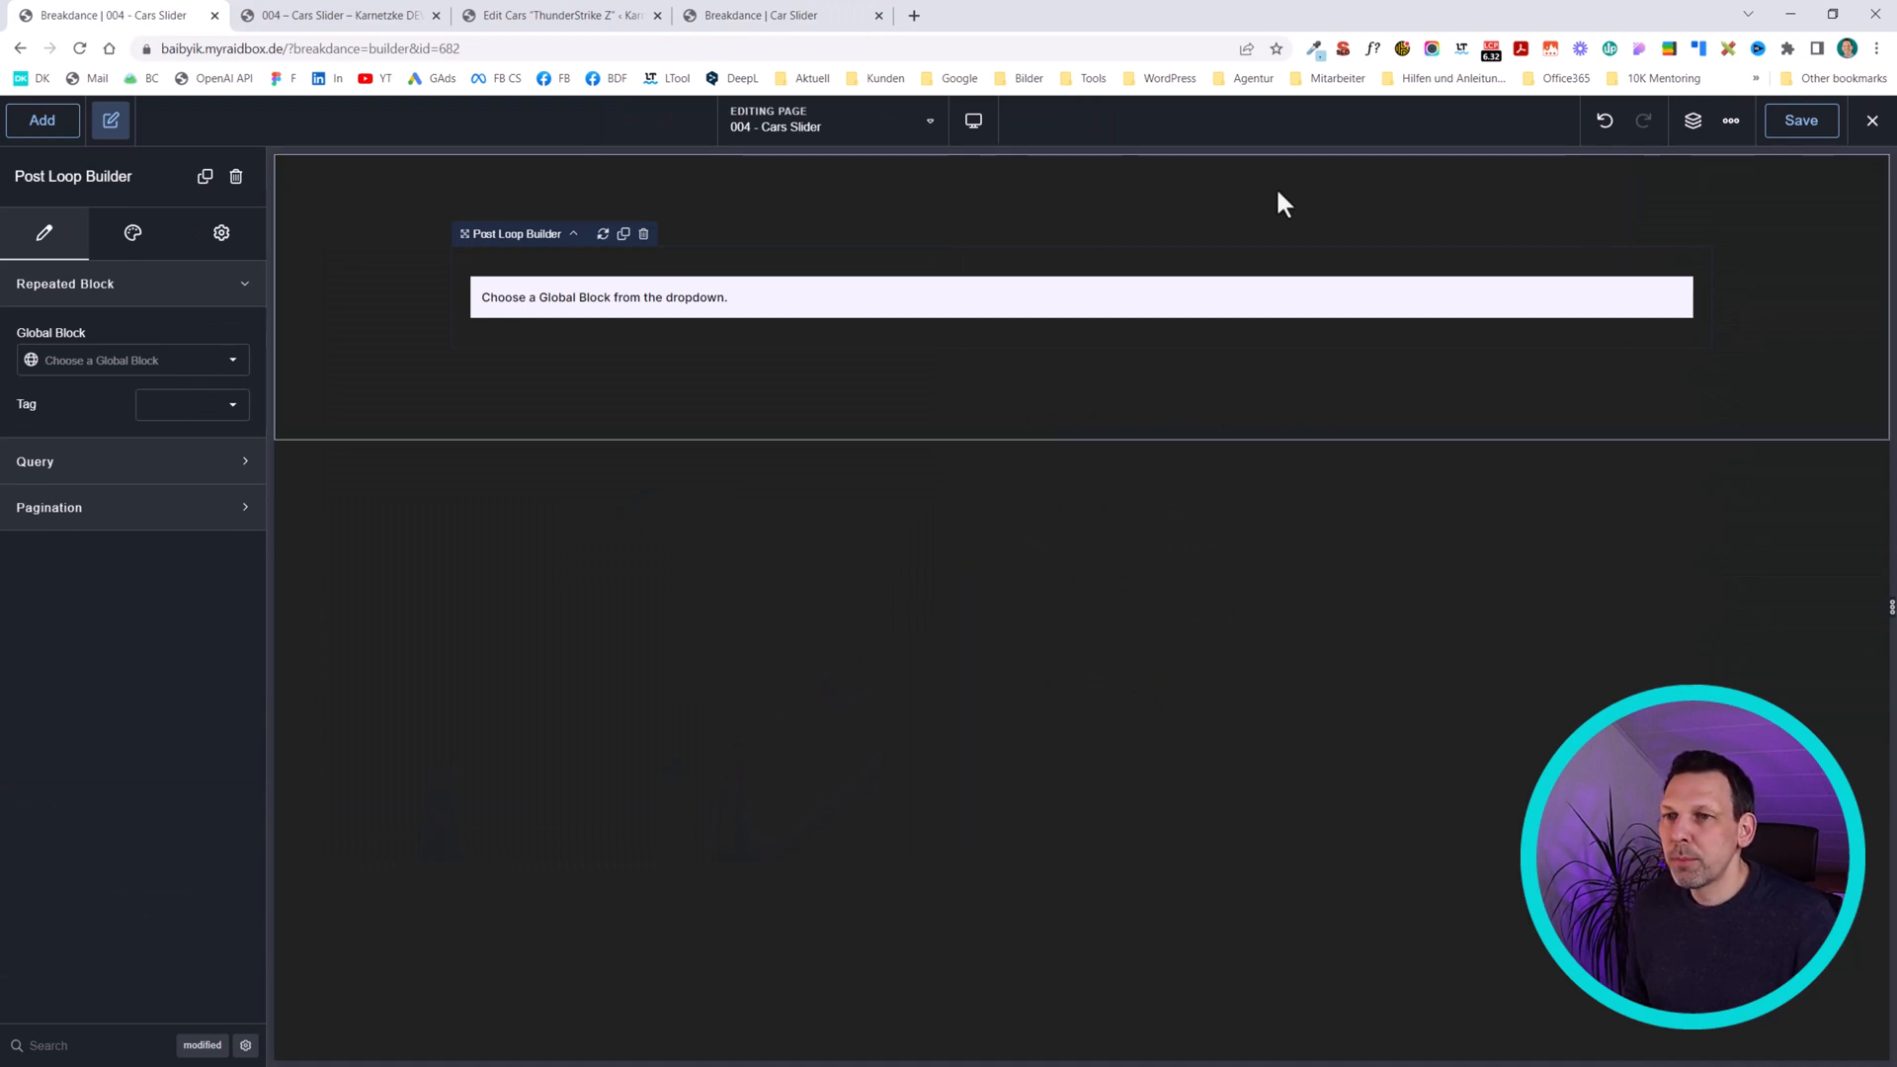
pyautogui.click(1692, 121)
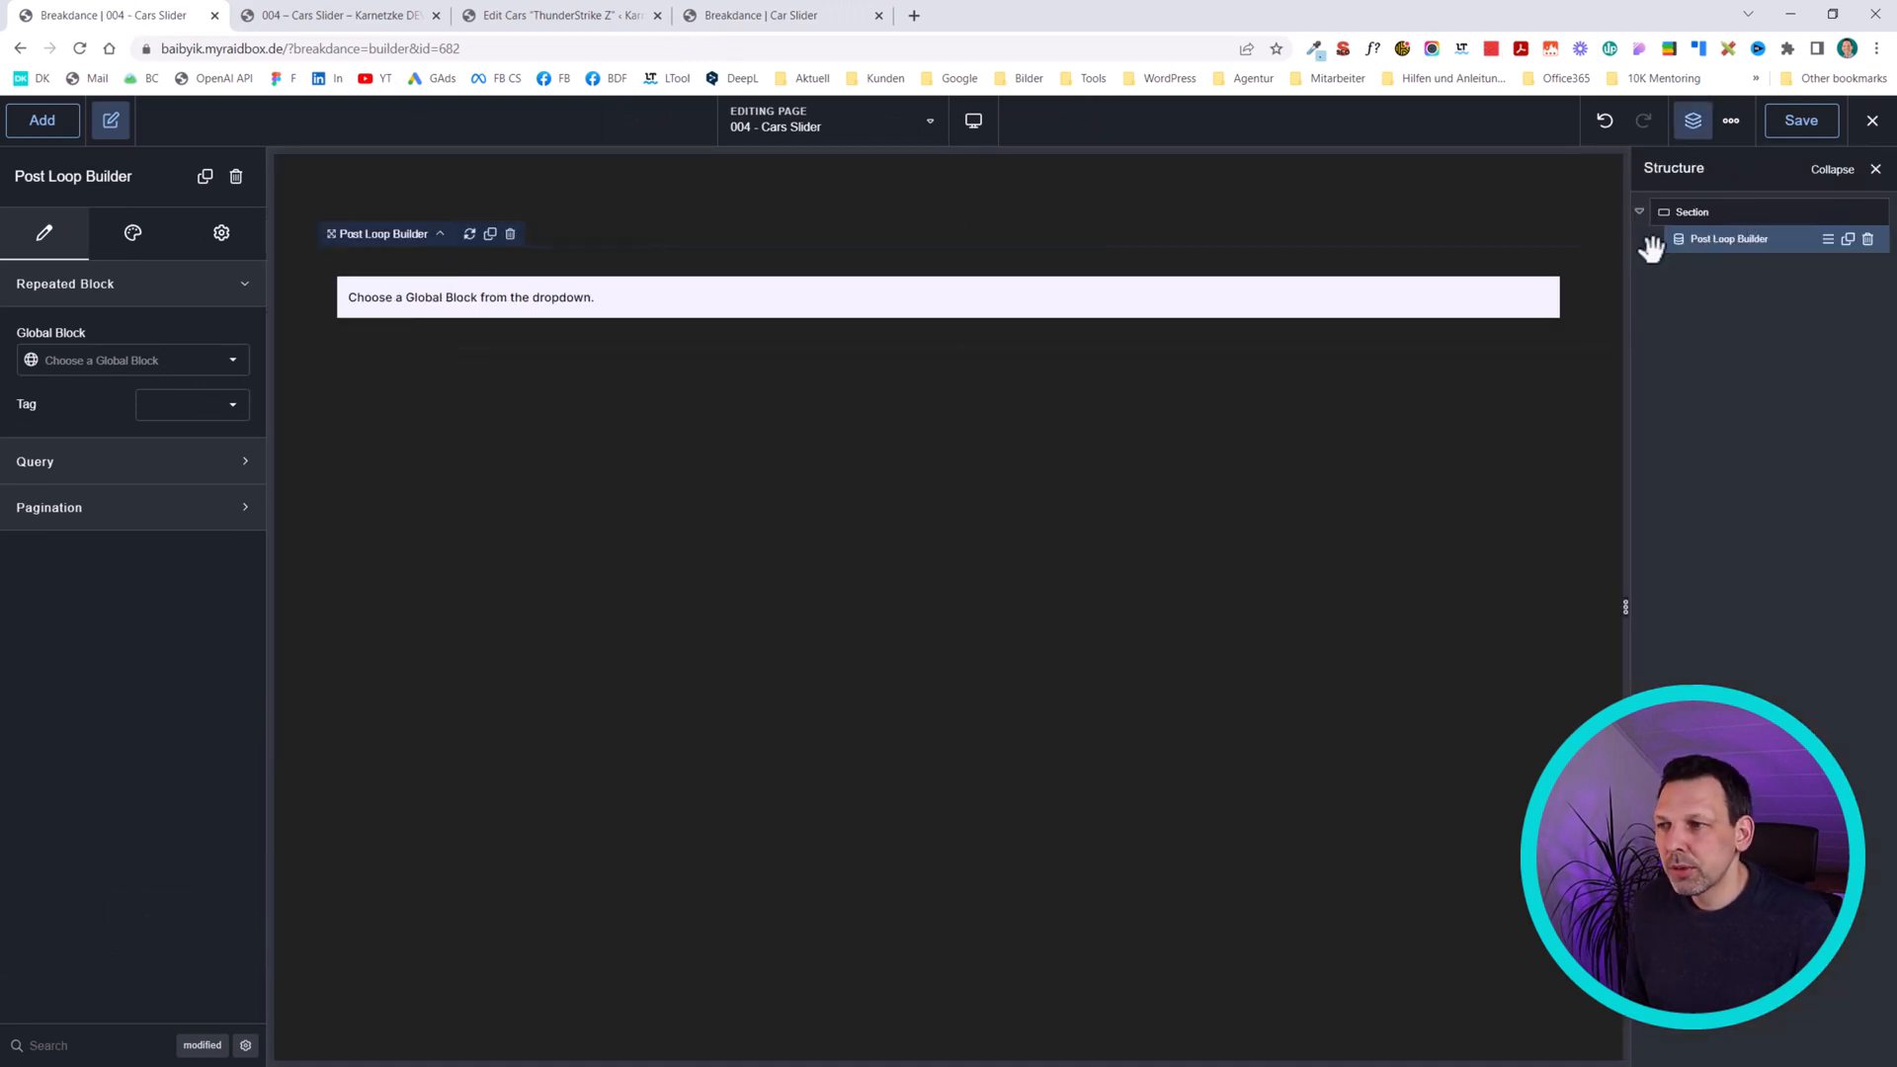
pyautogui.click(131, 371)
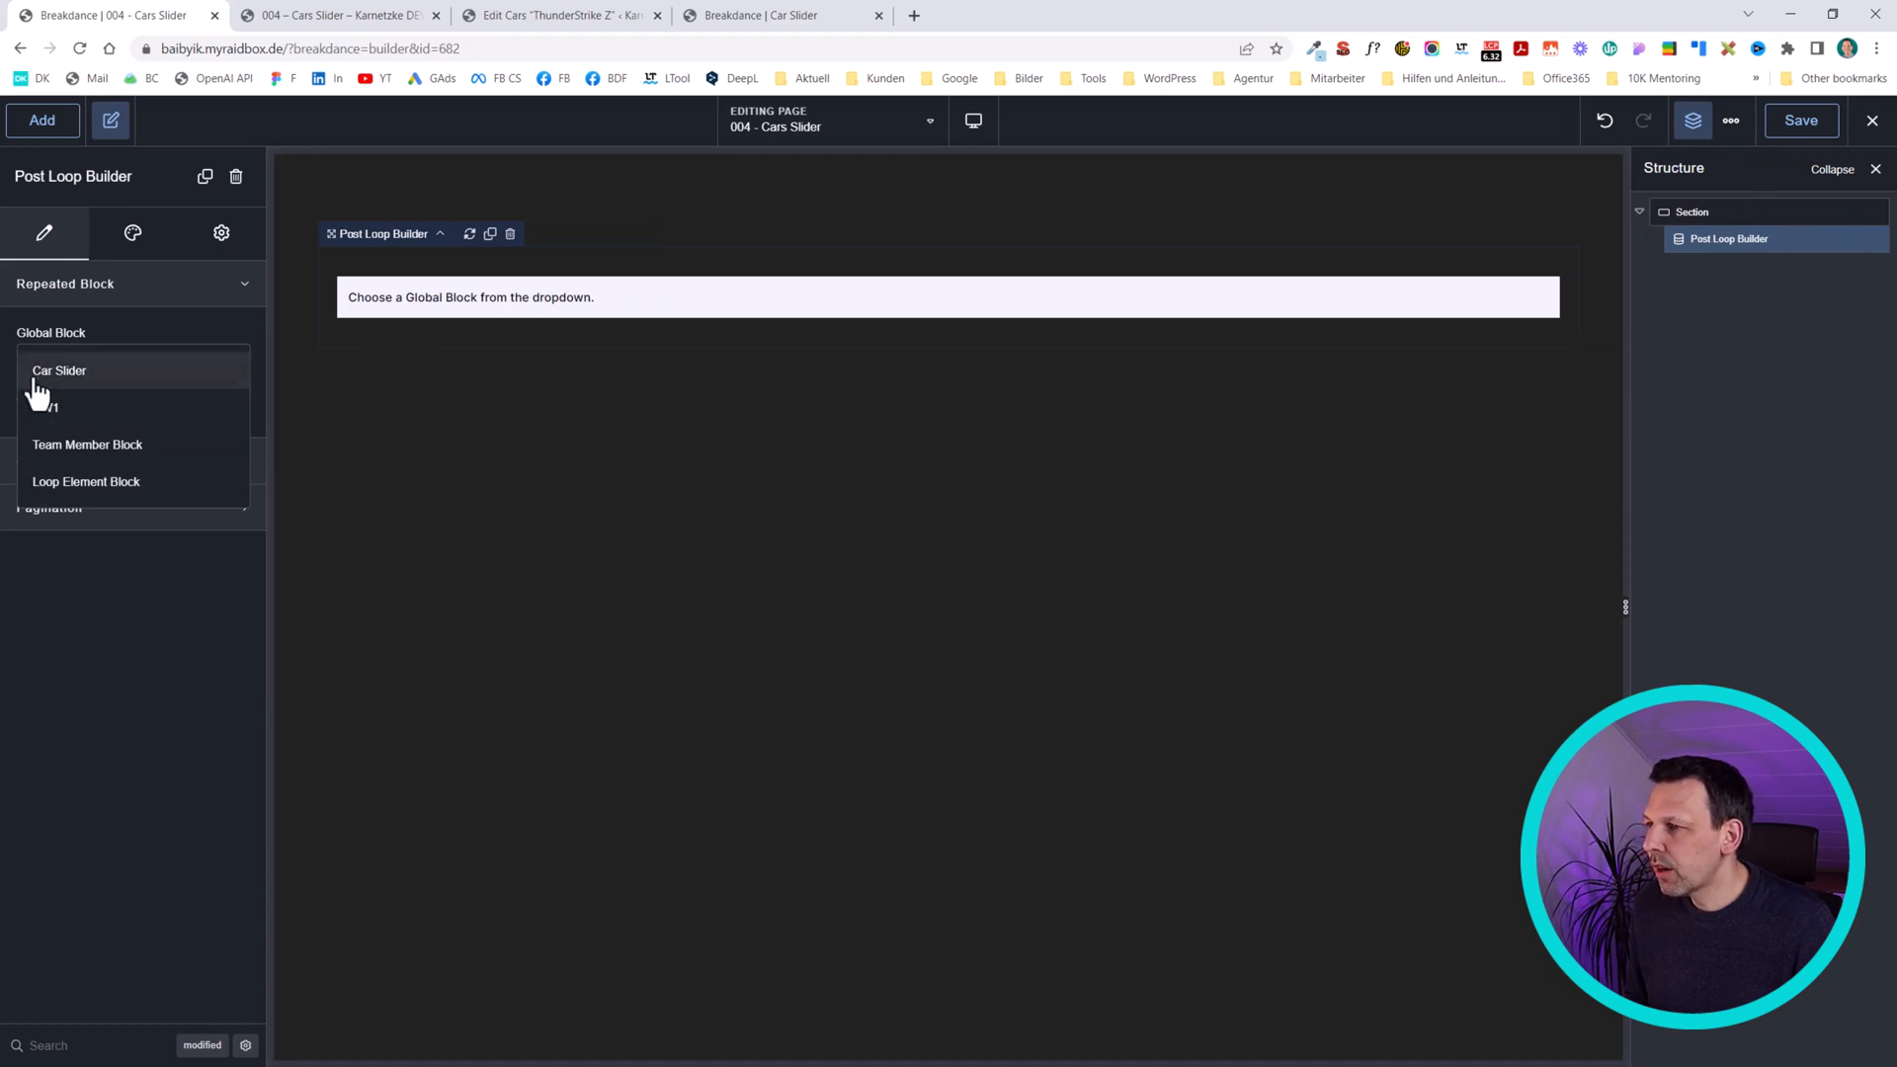
pyautogui.click(38, 376)
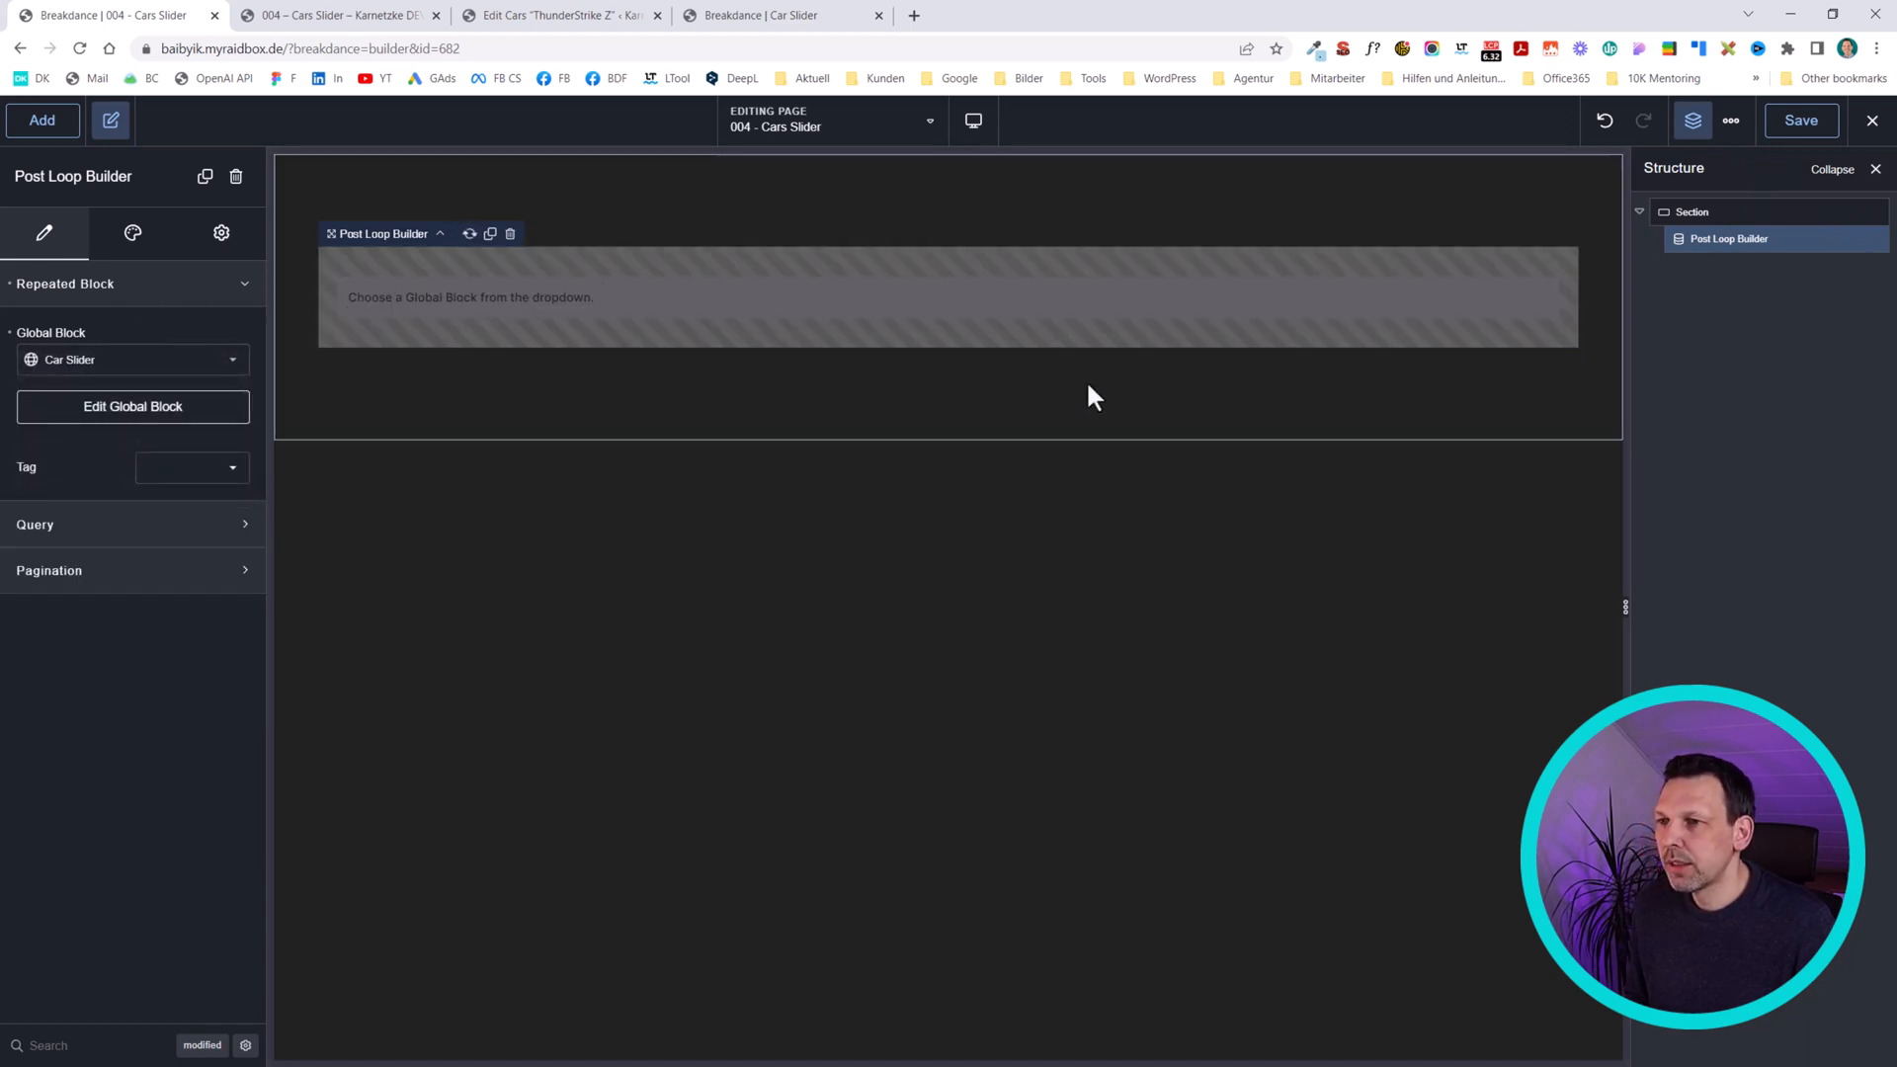
# - Set the Post Loop Builder to a custom query that includes the Cars post type instead of Posts
pyautogui.click(87, 534)
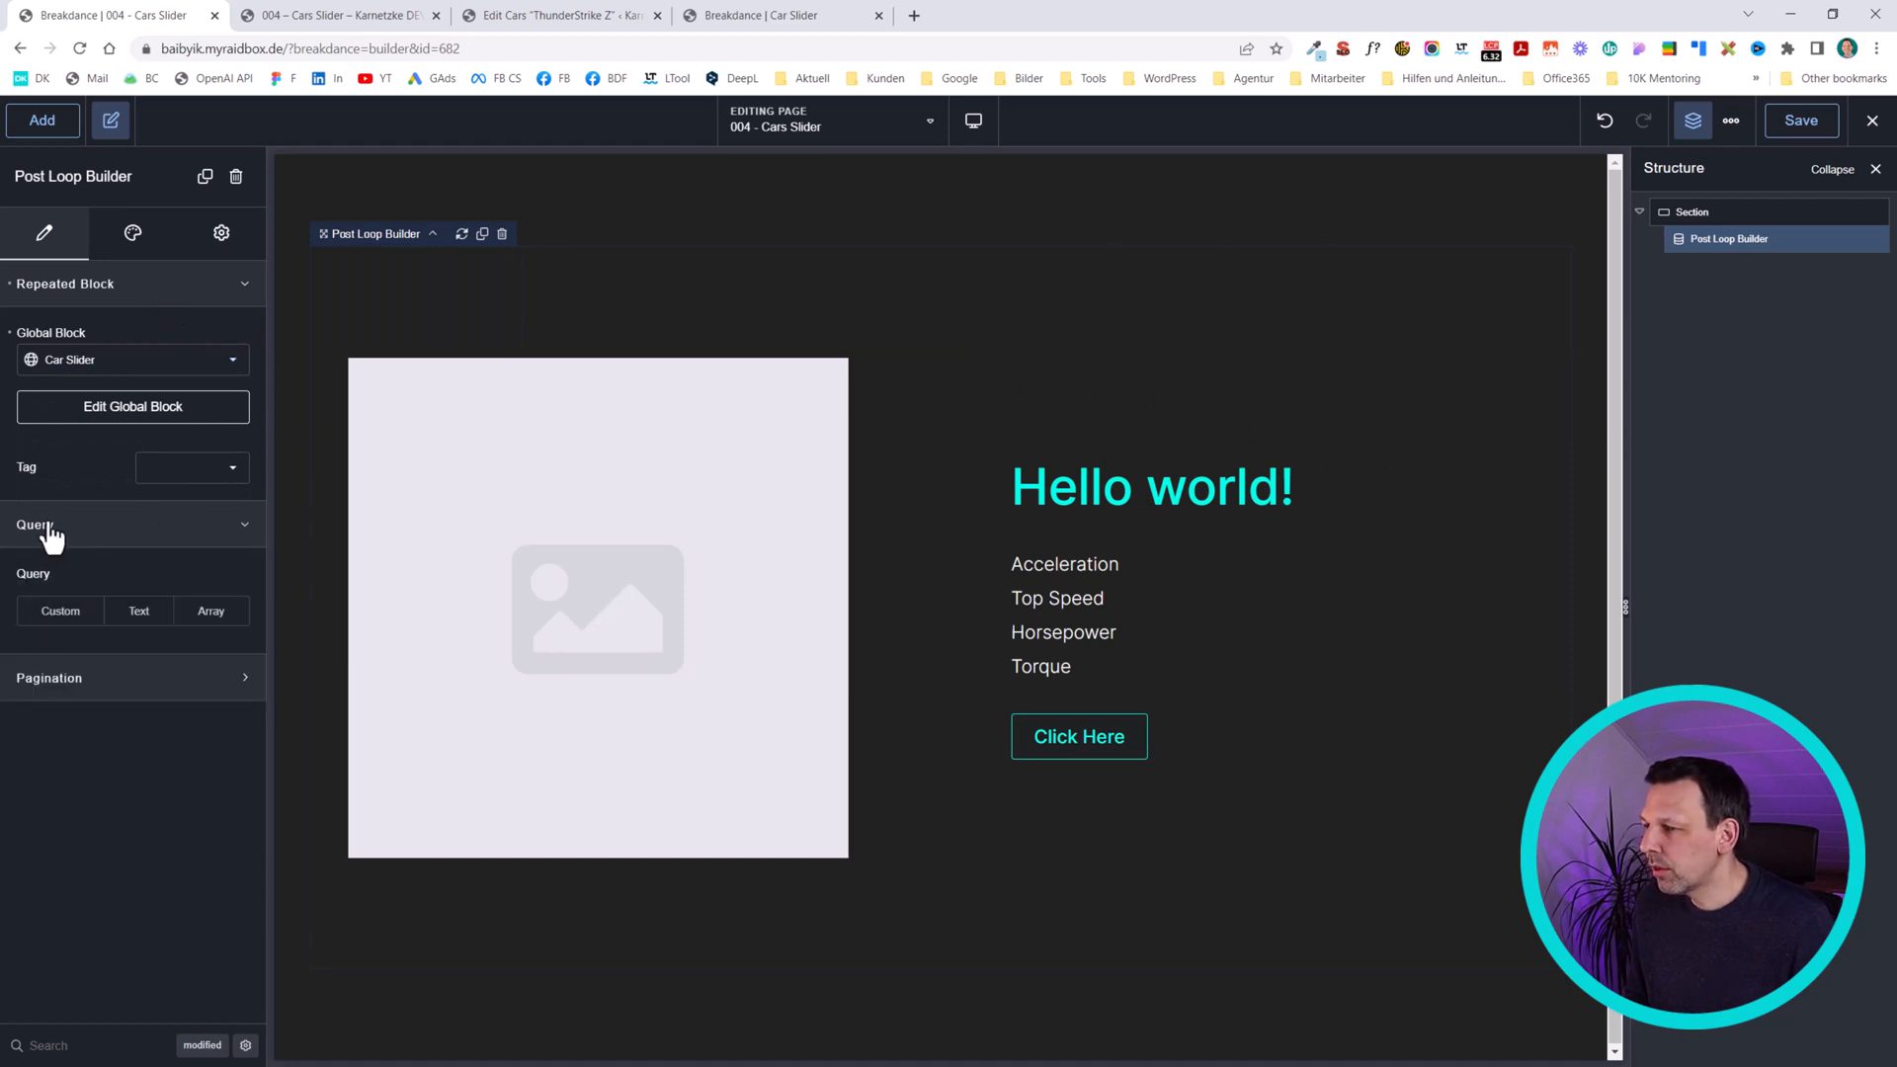
pyautogui.click(62, 623)
pyautogui.click(154, 655)
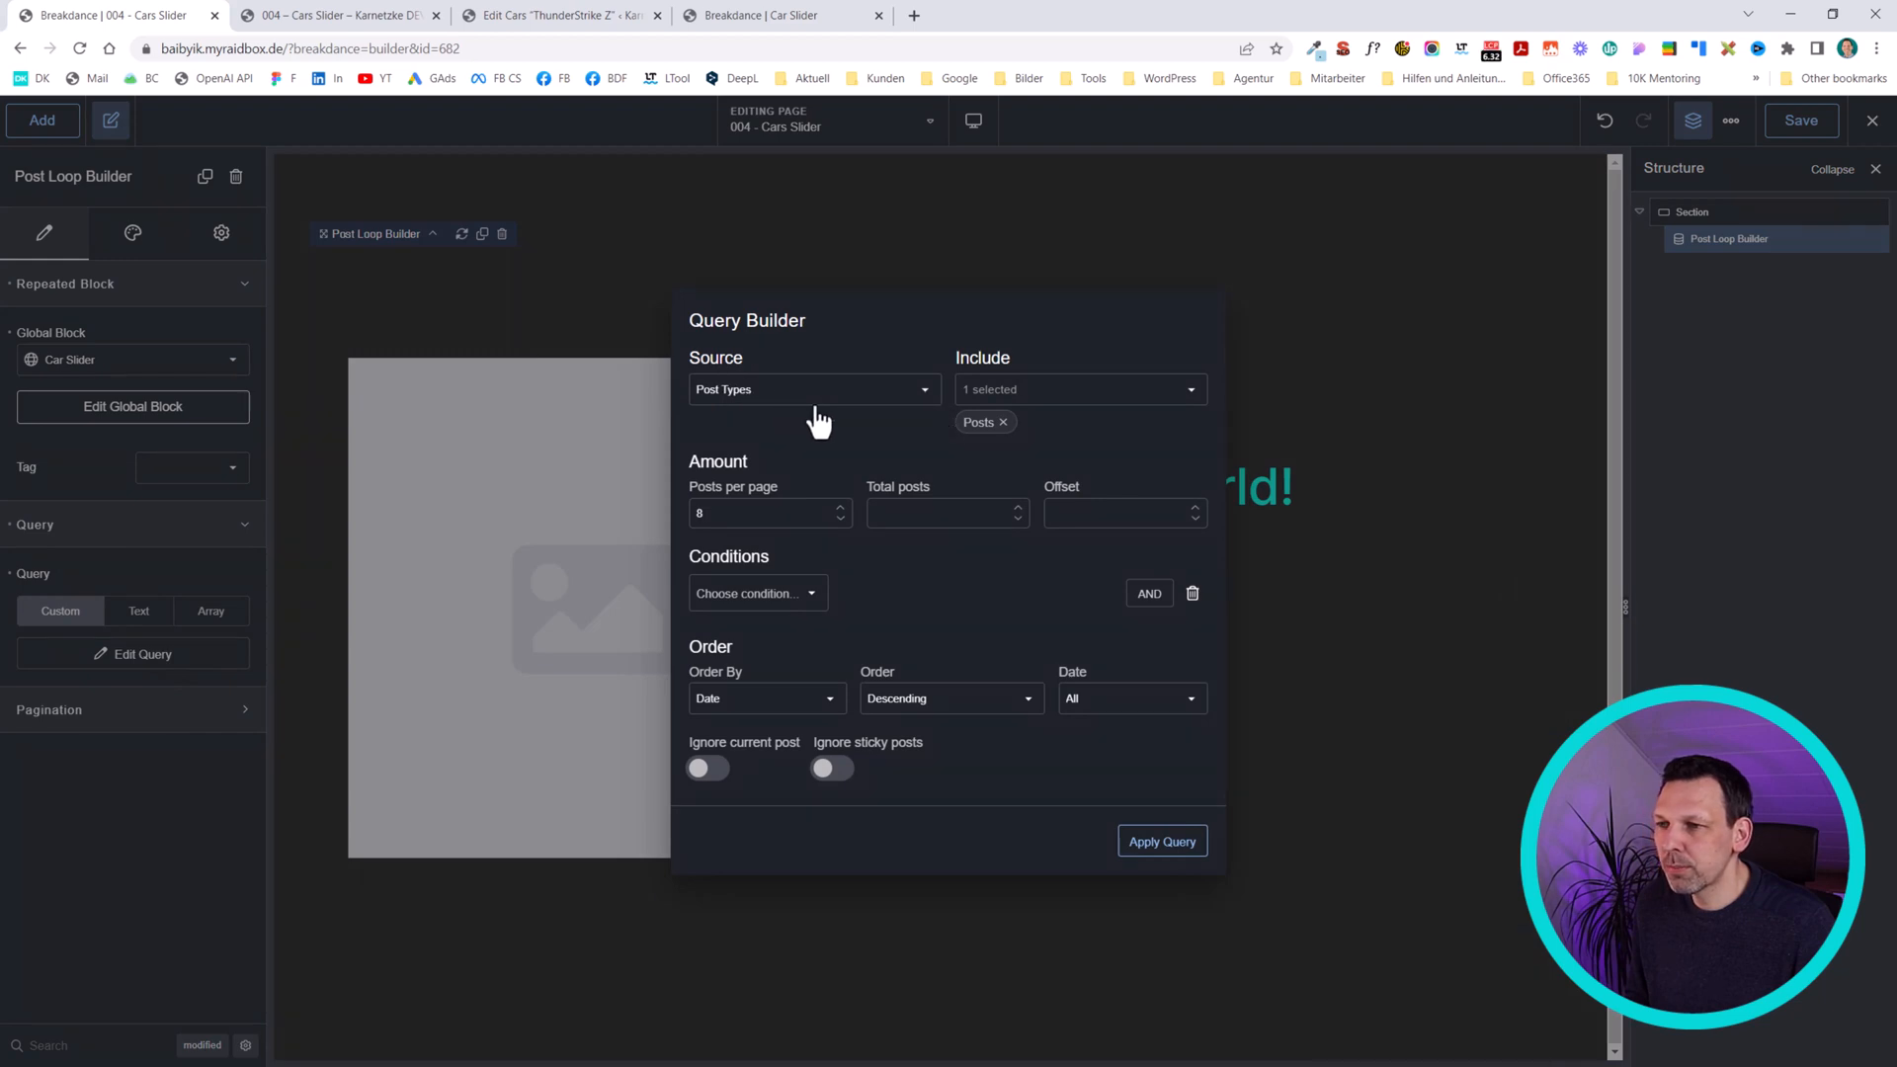
pyautogui.click(1055, 417)
pyautogui.click(983, 407)
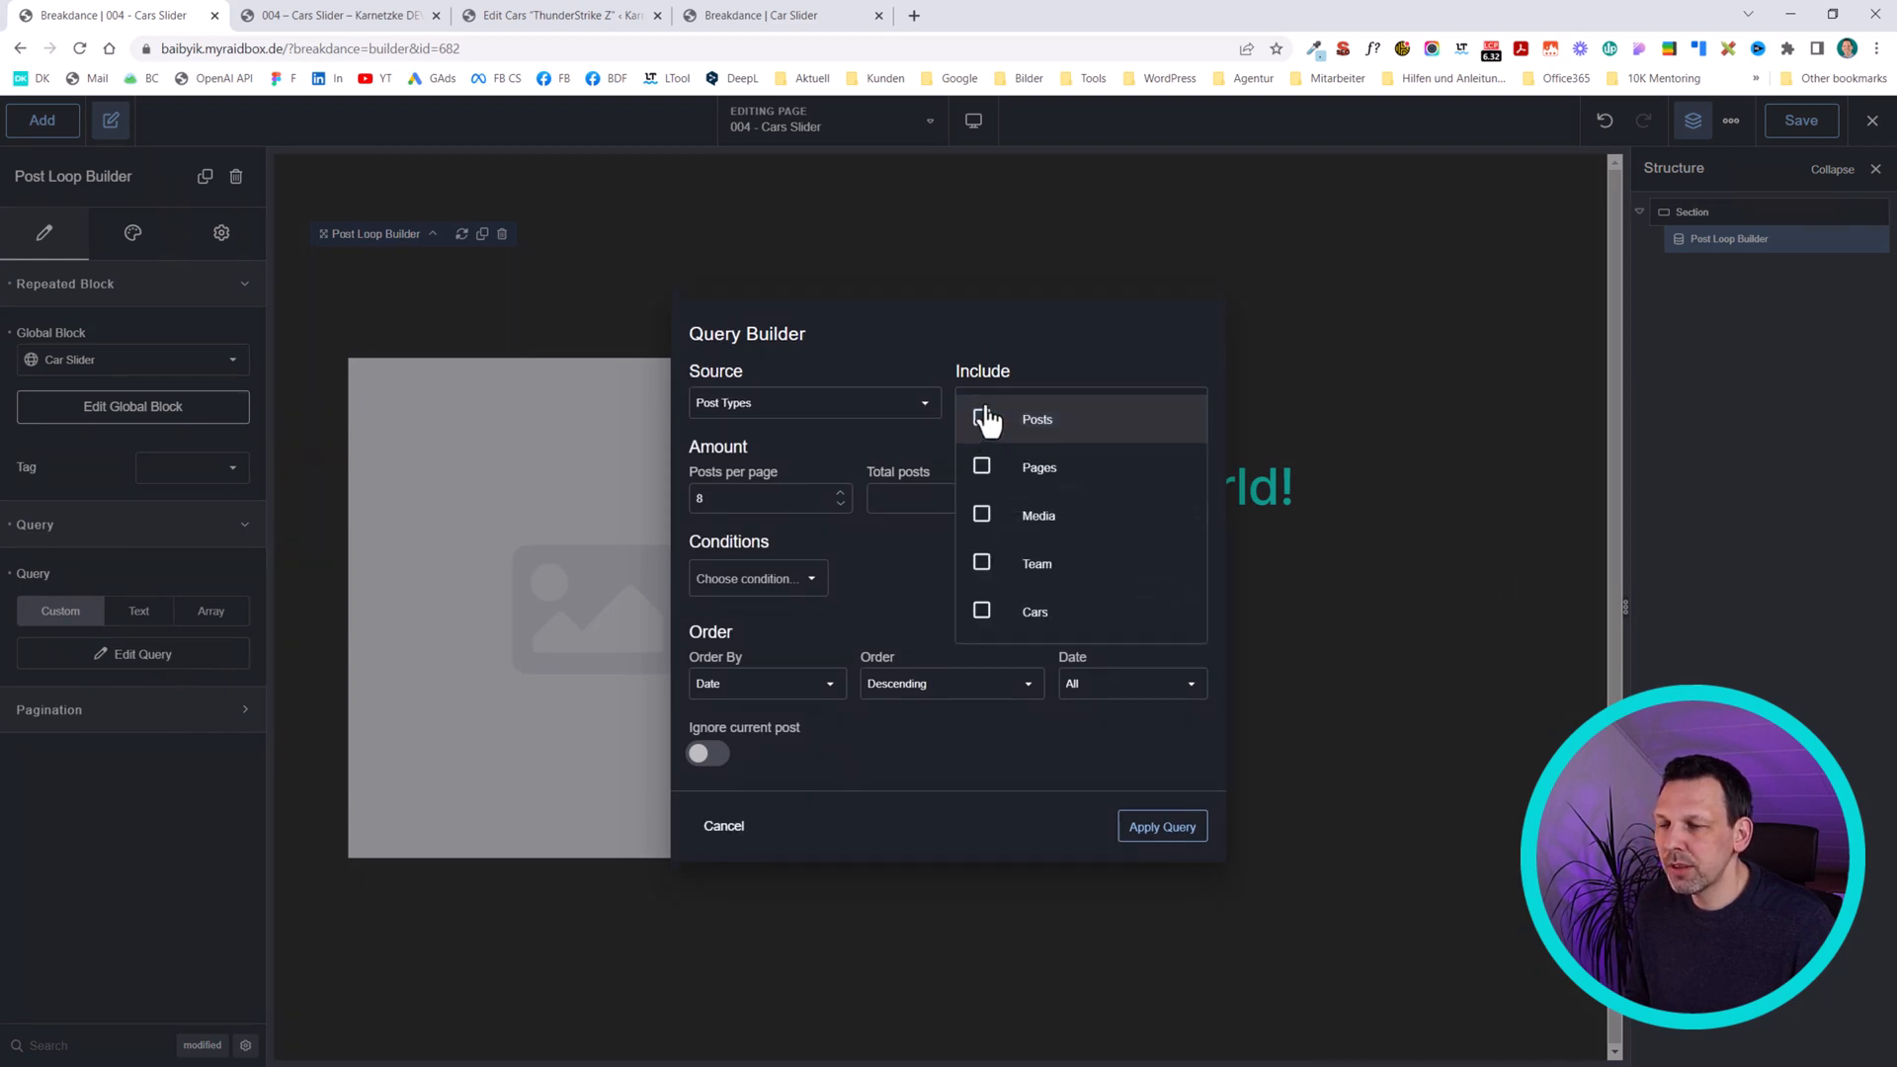
pyautogui.click(983, 612)
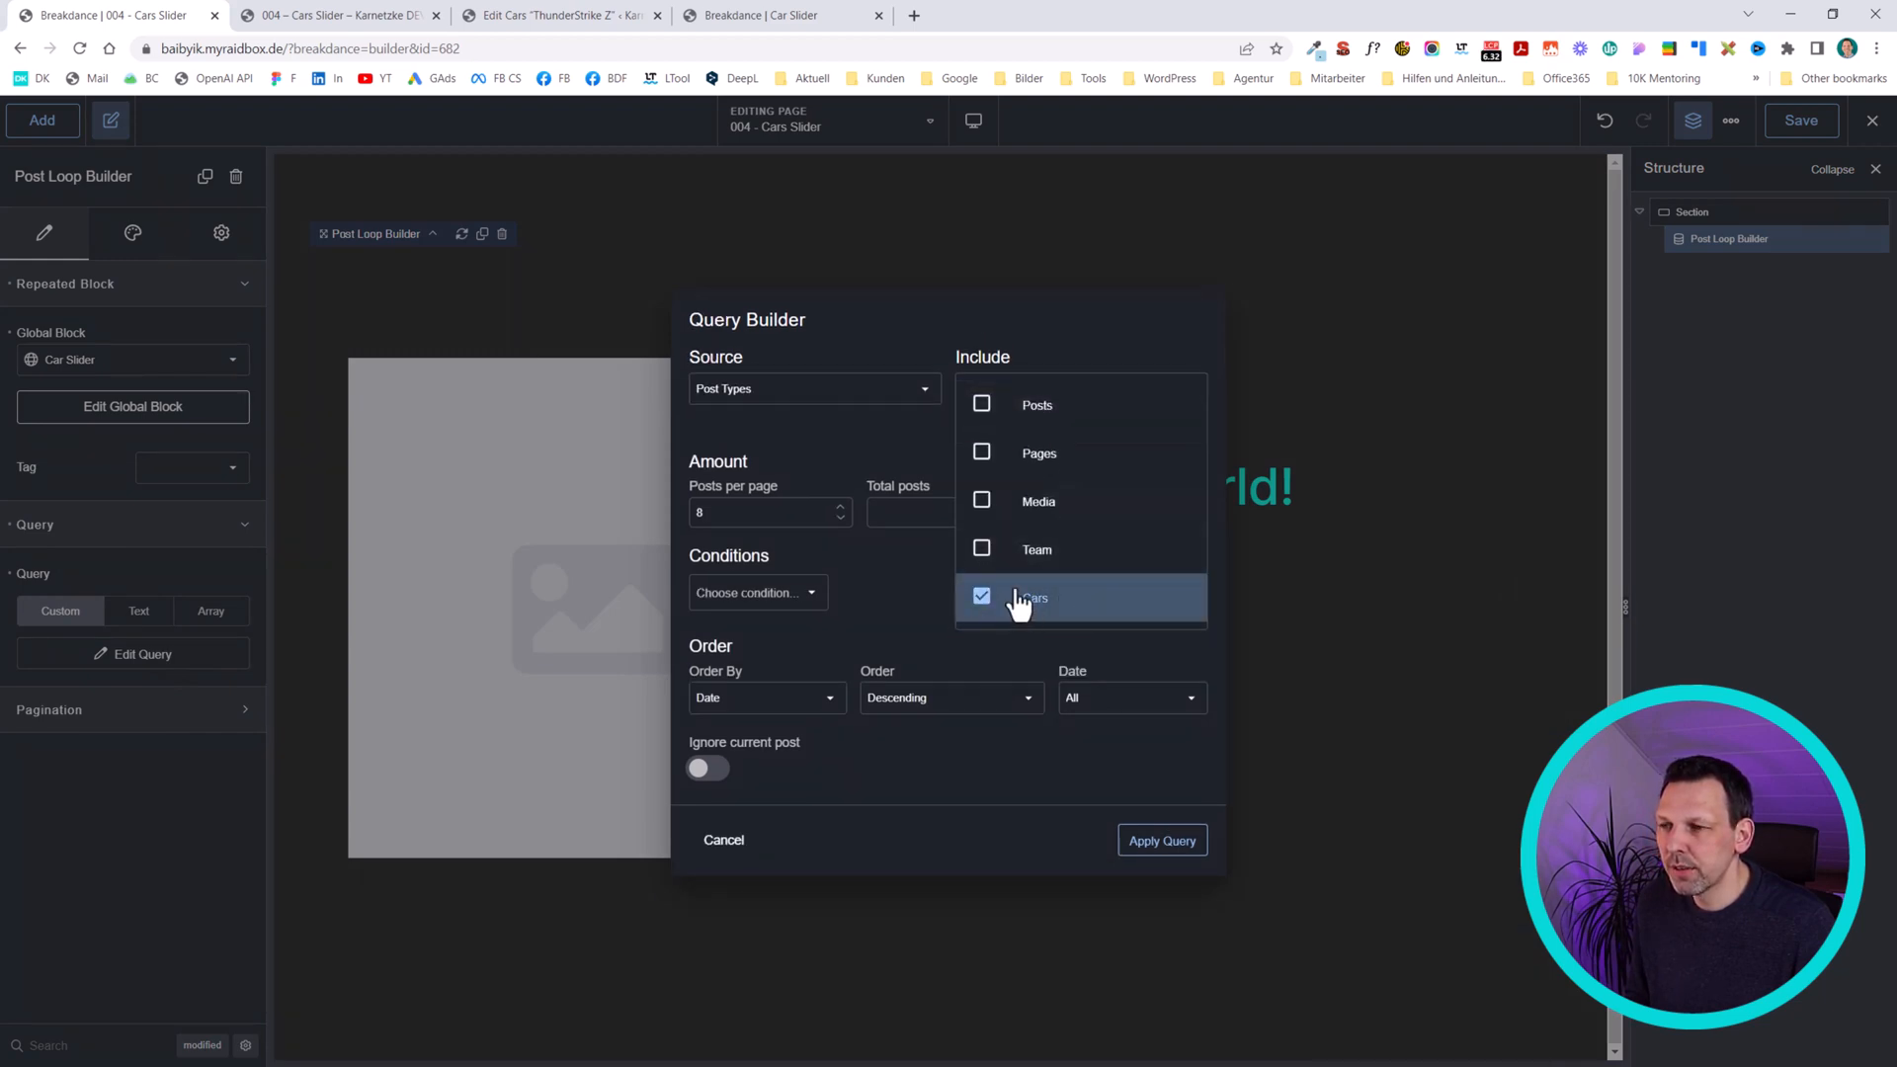
pyautogui.click(739, 514)
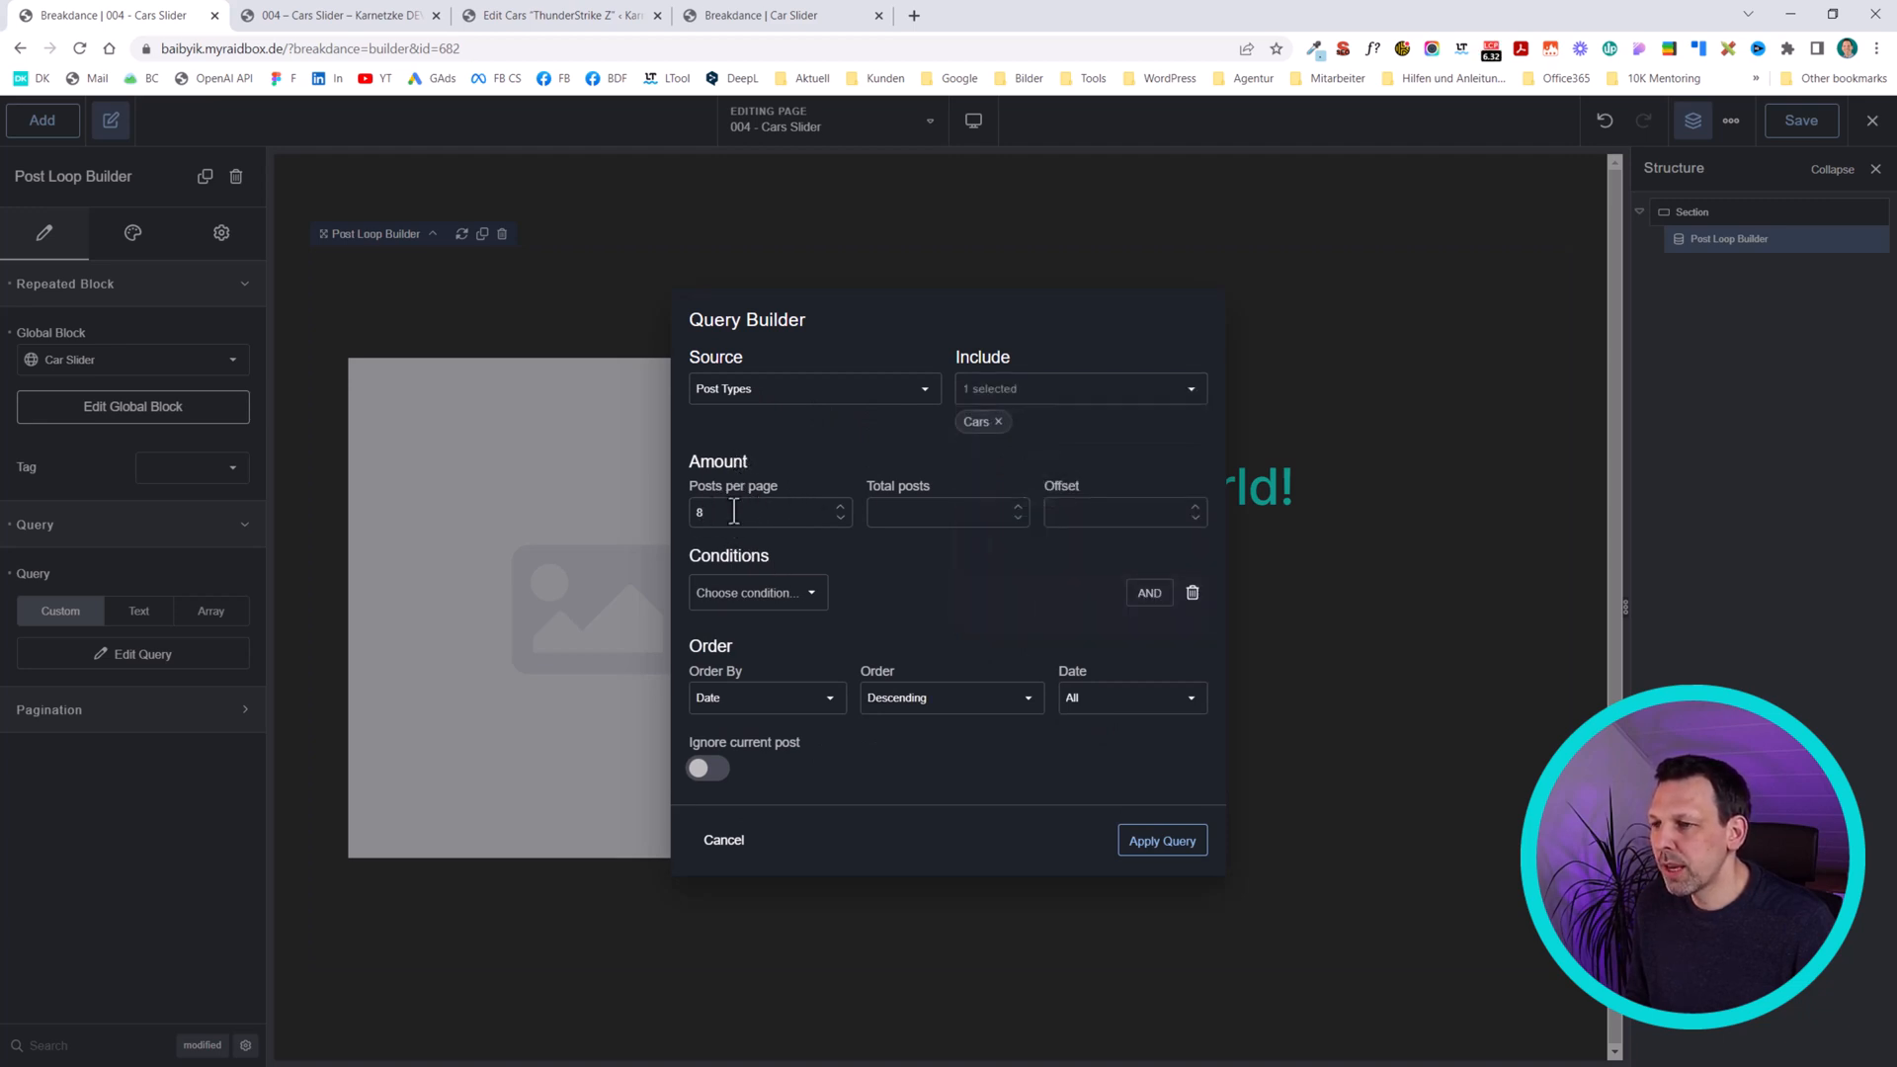
# - Open the list of all Cars entries in the WordPress admin to check how many cars exist
pyautogui.click(420, 14)
pyautogui.click(569, 10)
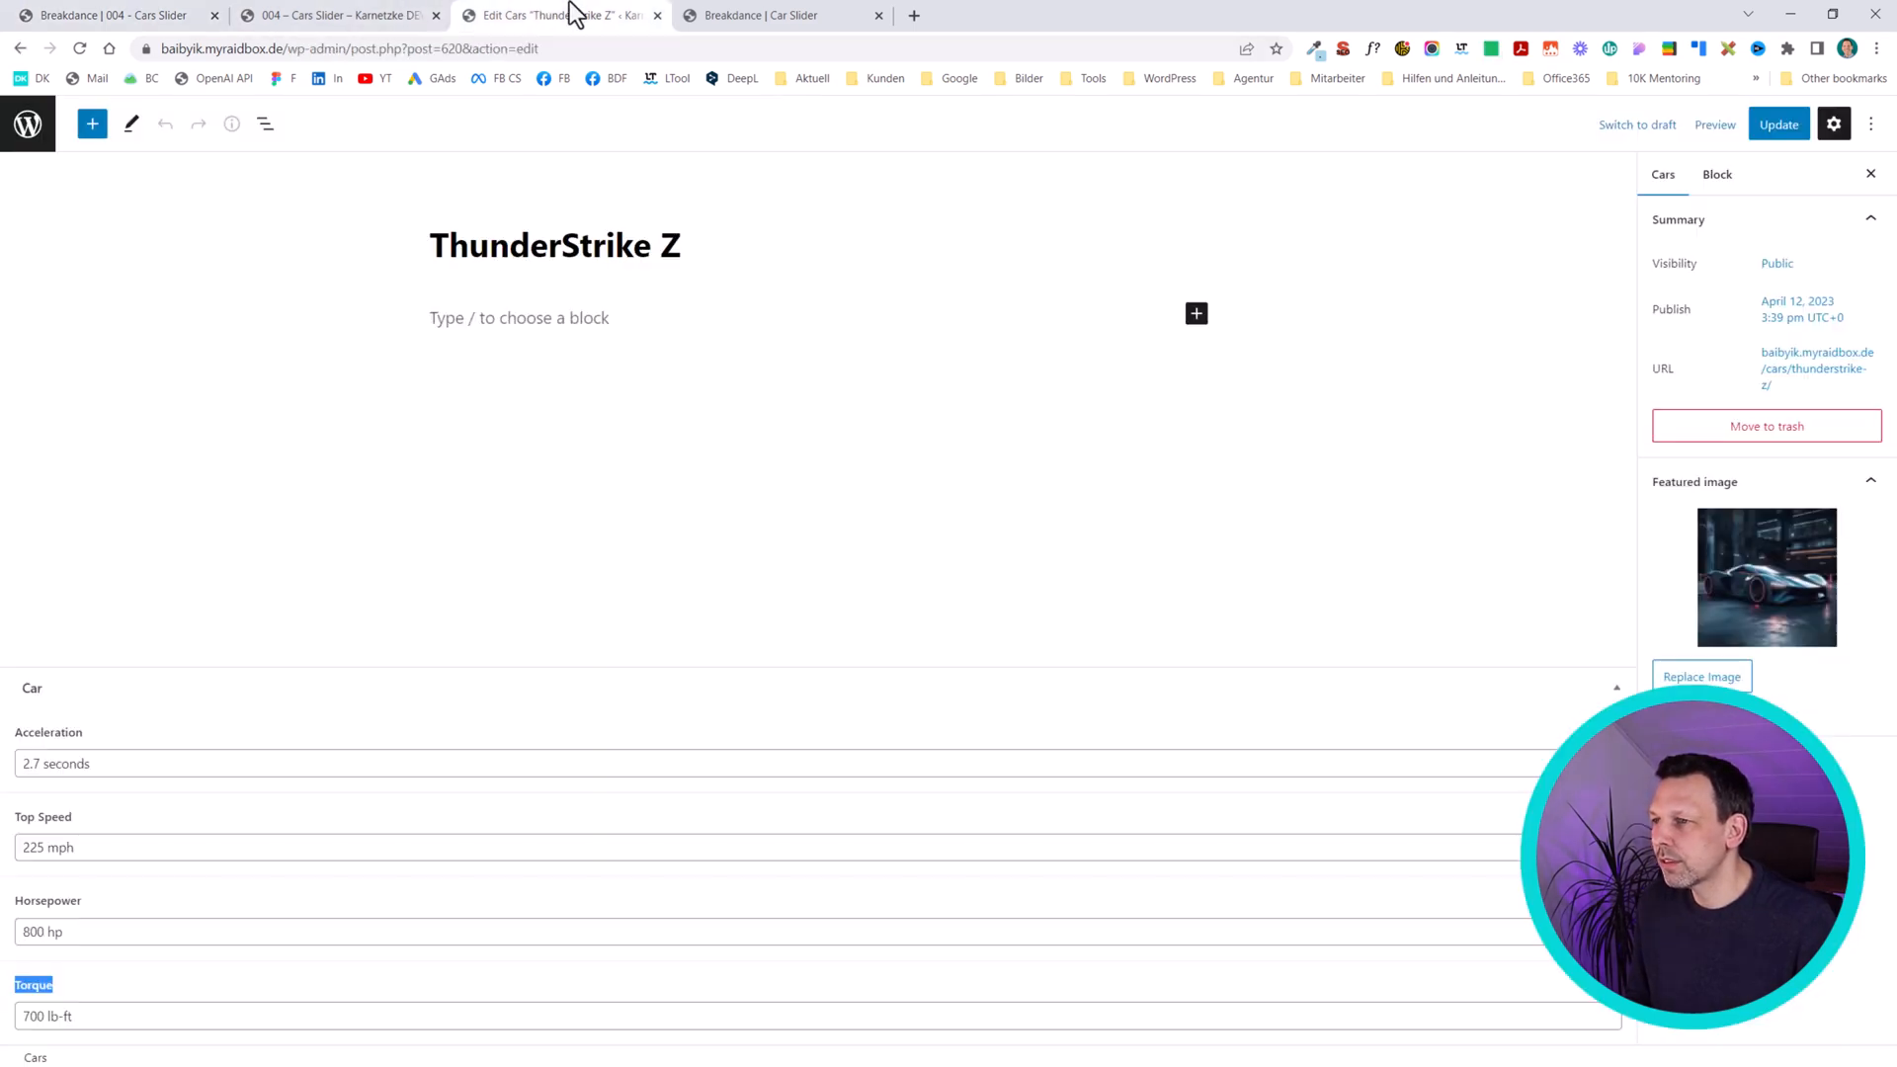
pyautogui.click(49, 118)
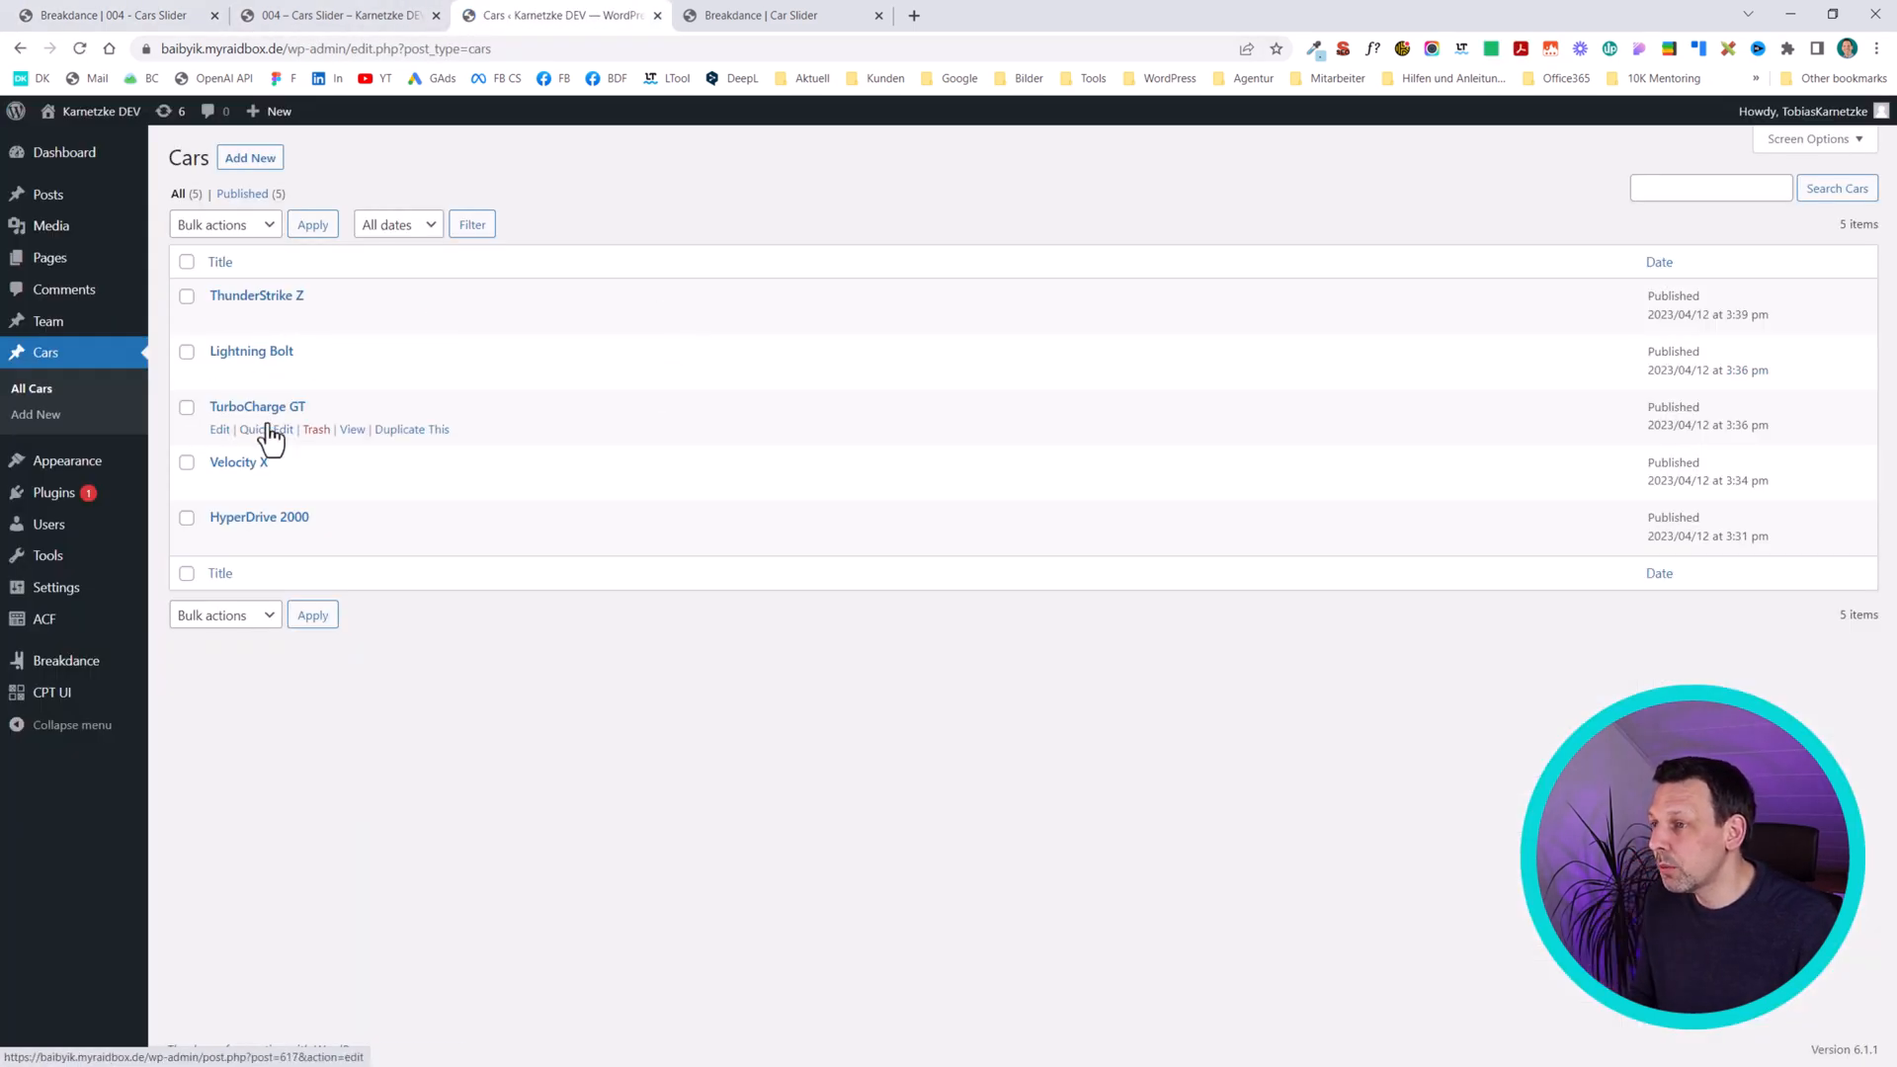
# - Set the Cars query to 8 posts per page and apply it to the Post Loop Builder
pyautogui.click(127, 14)
pyautogui.click(716, 503)
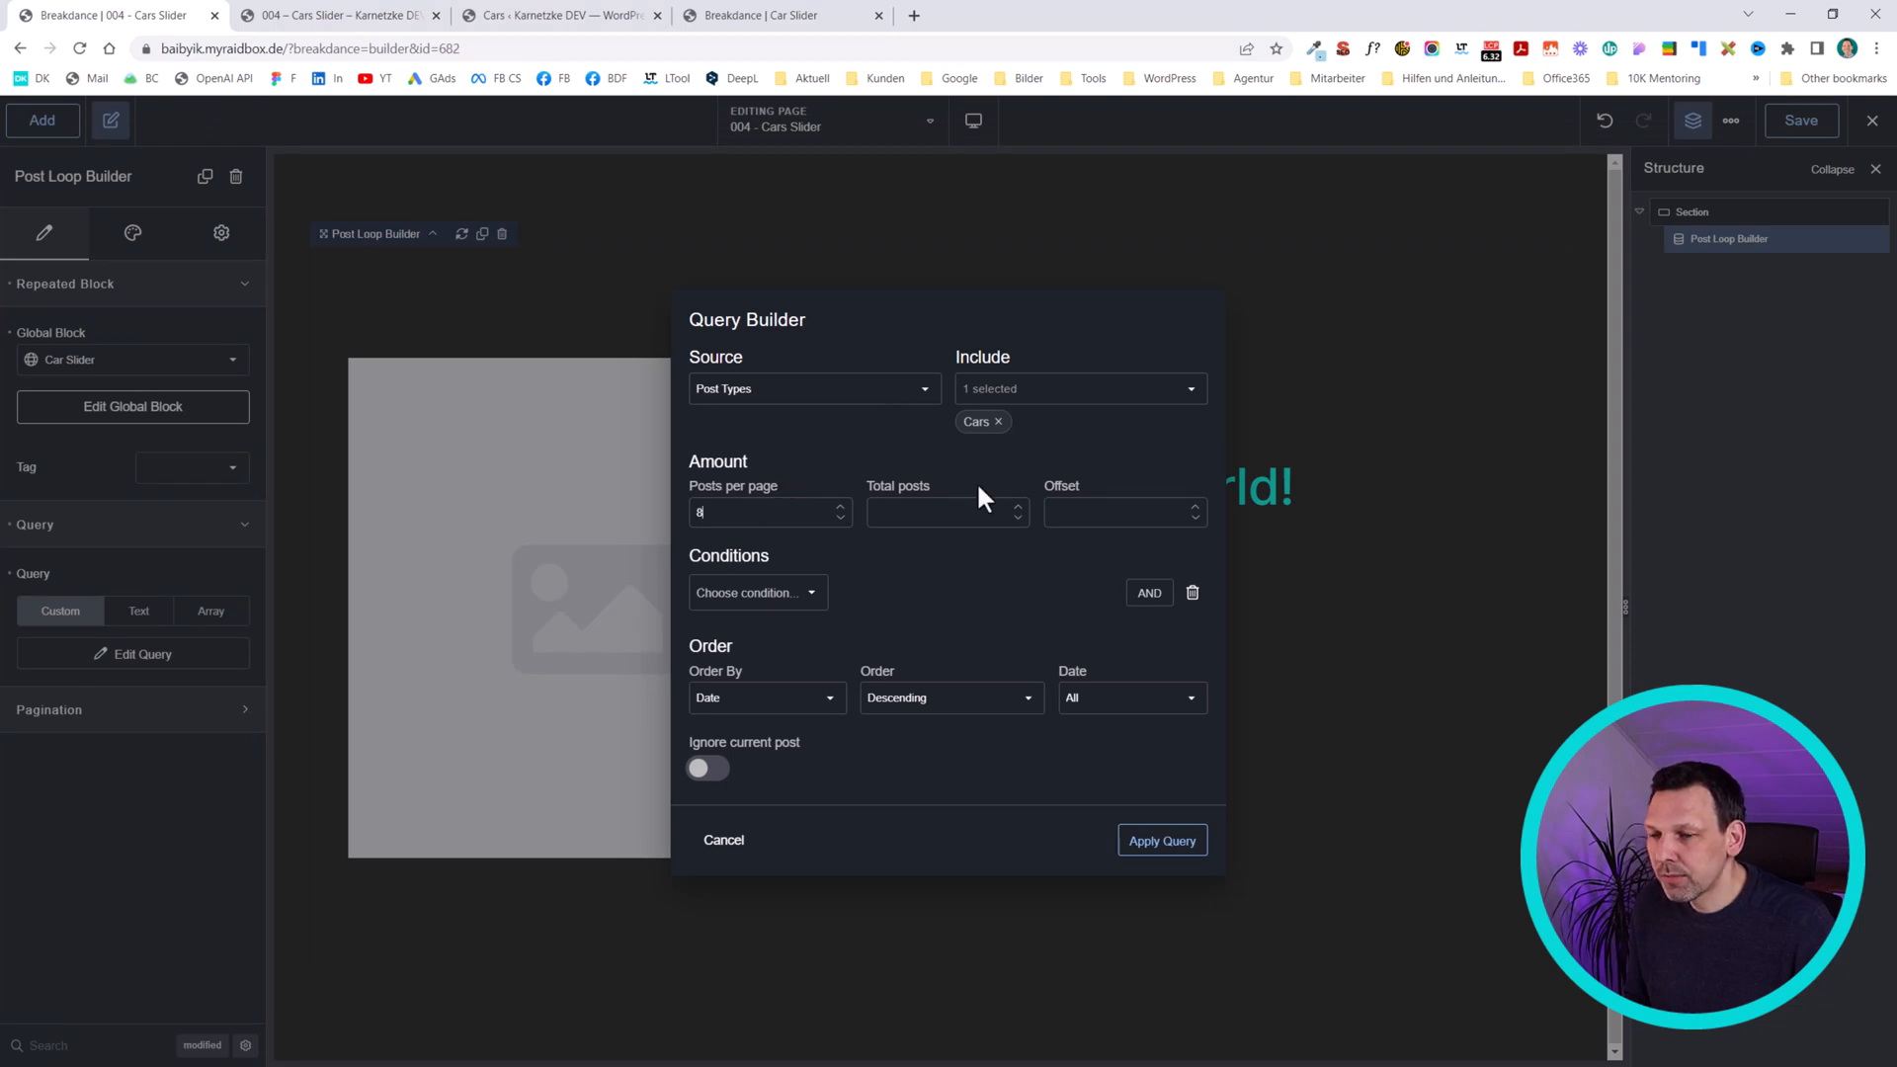
pyautogui.click(1183, 849)
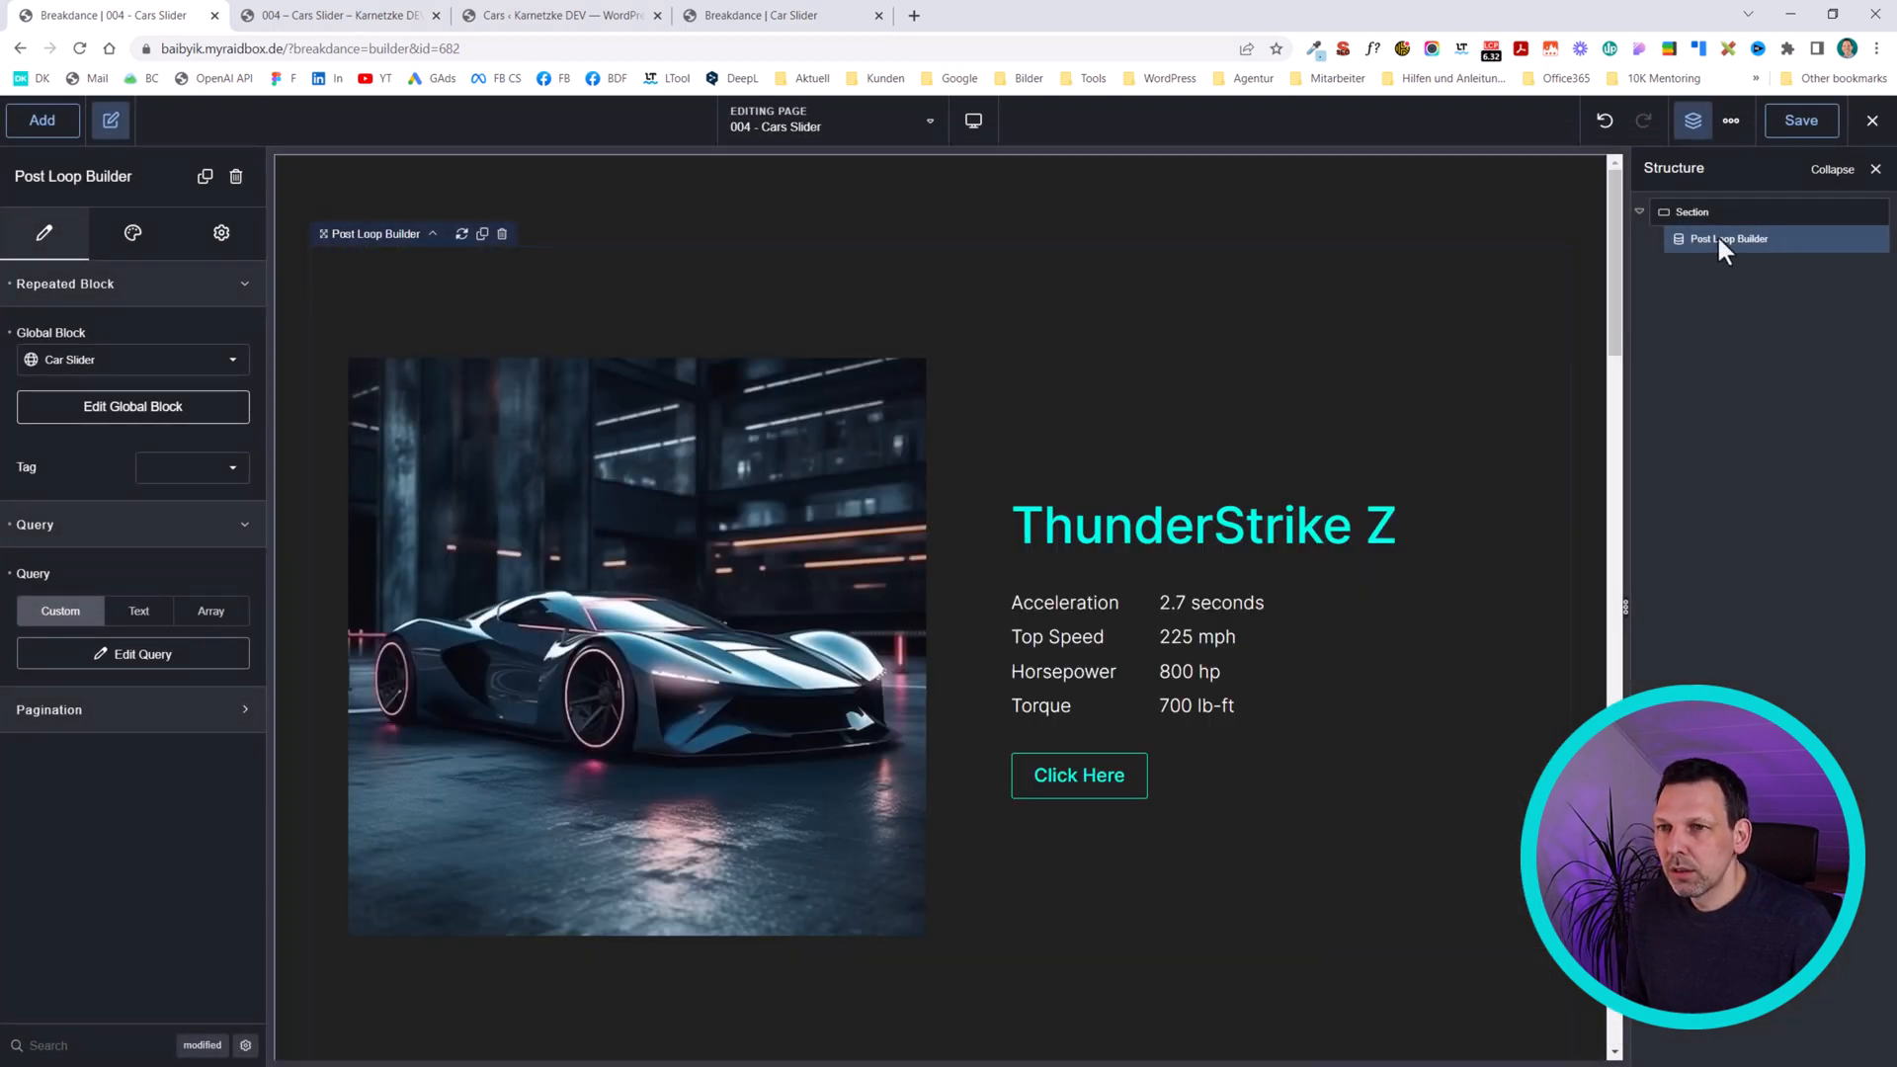
# - Check how the looped cars display on the front end of the 004 - Cars Slider page
pyautogui.click(782, 14)
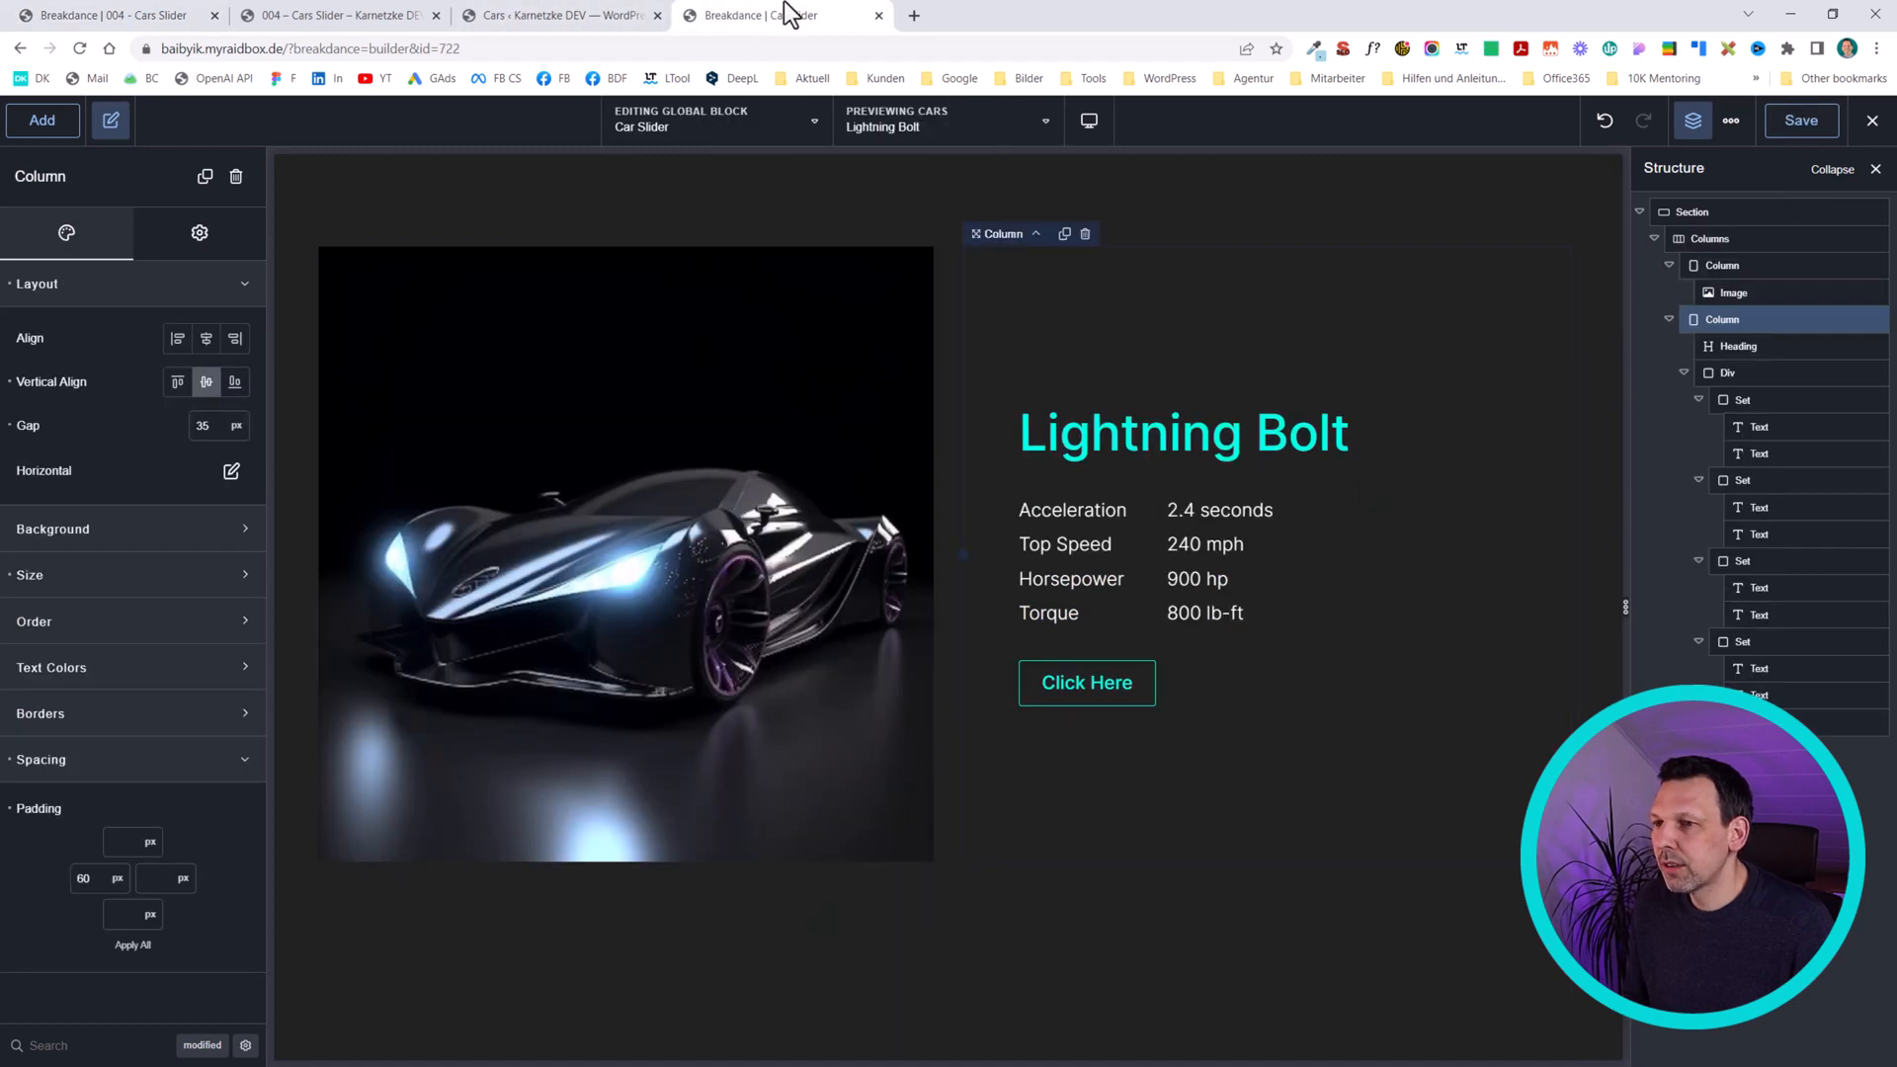
pyautogui.click(626, 18)
pyautogui.click(417, 24)
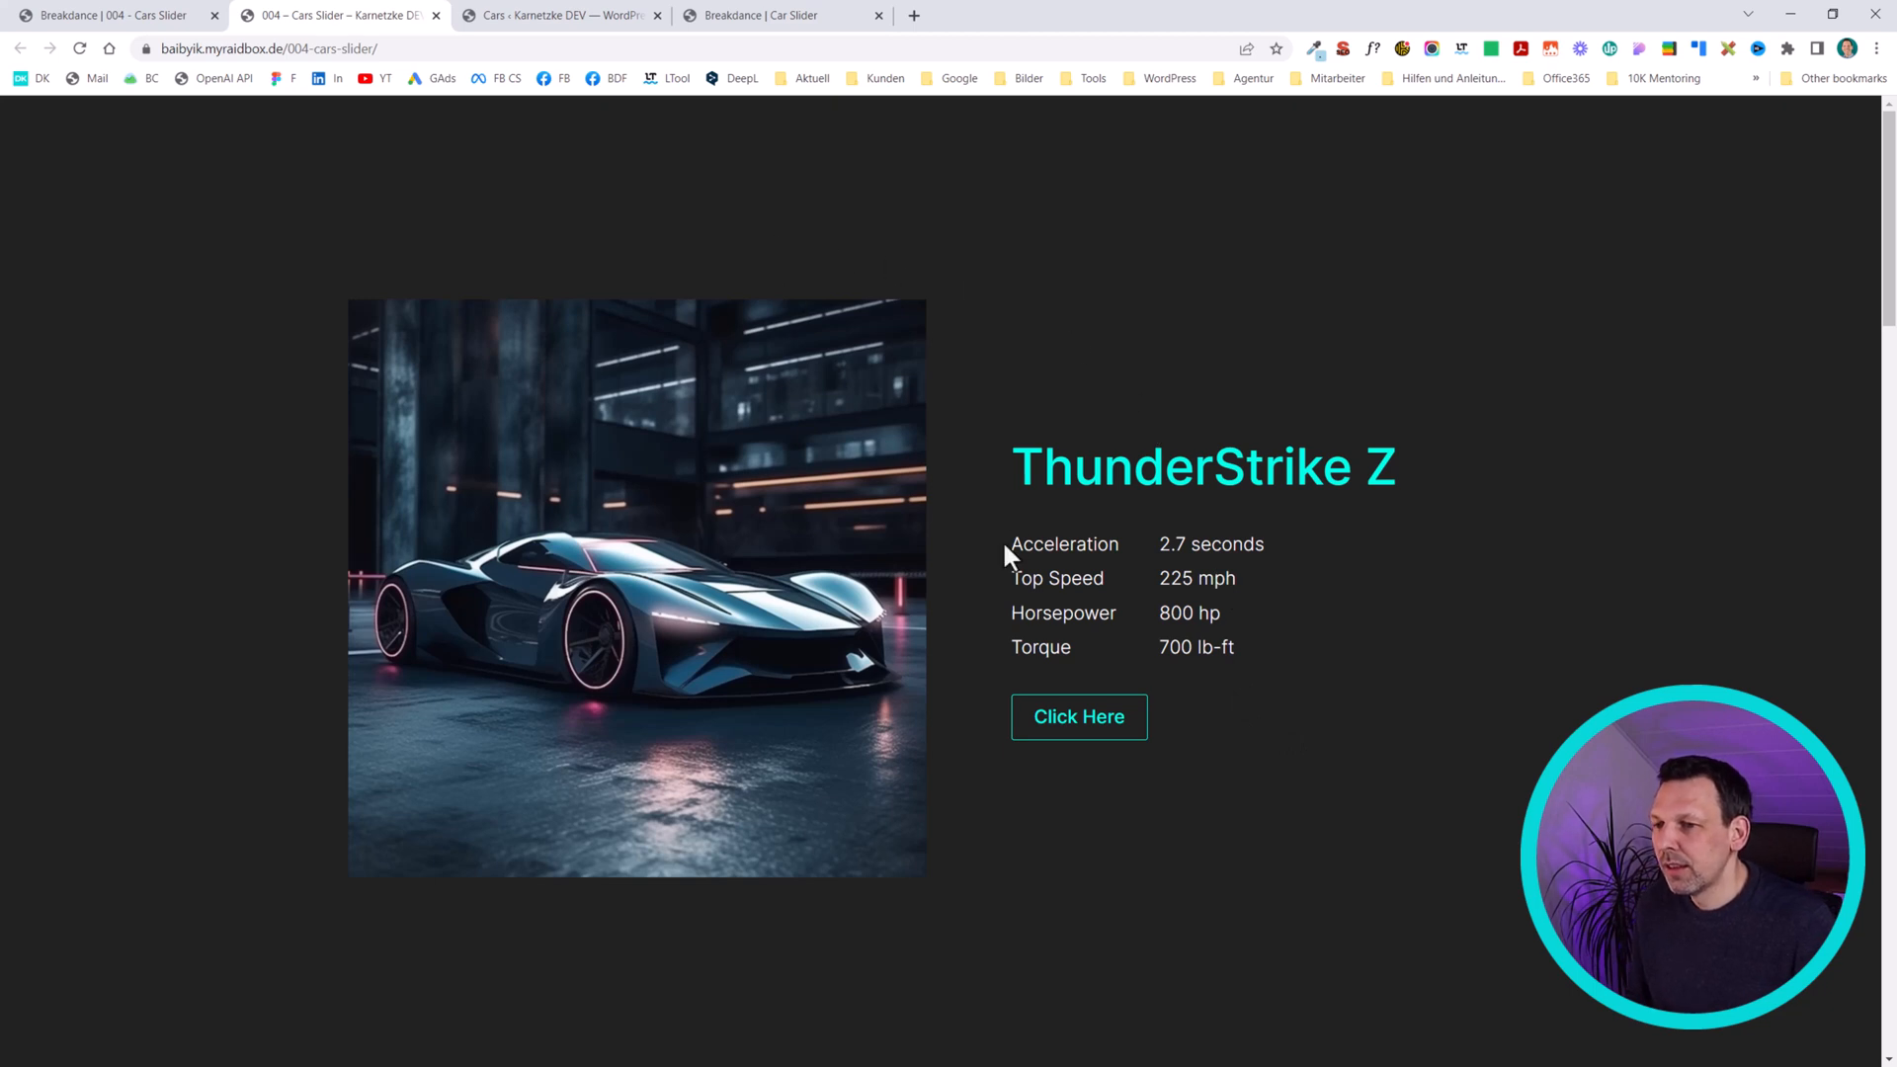
pyautogui.click(589, 6)
pyautogui.click(361, 15)
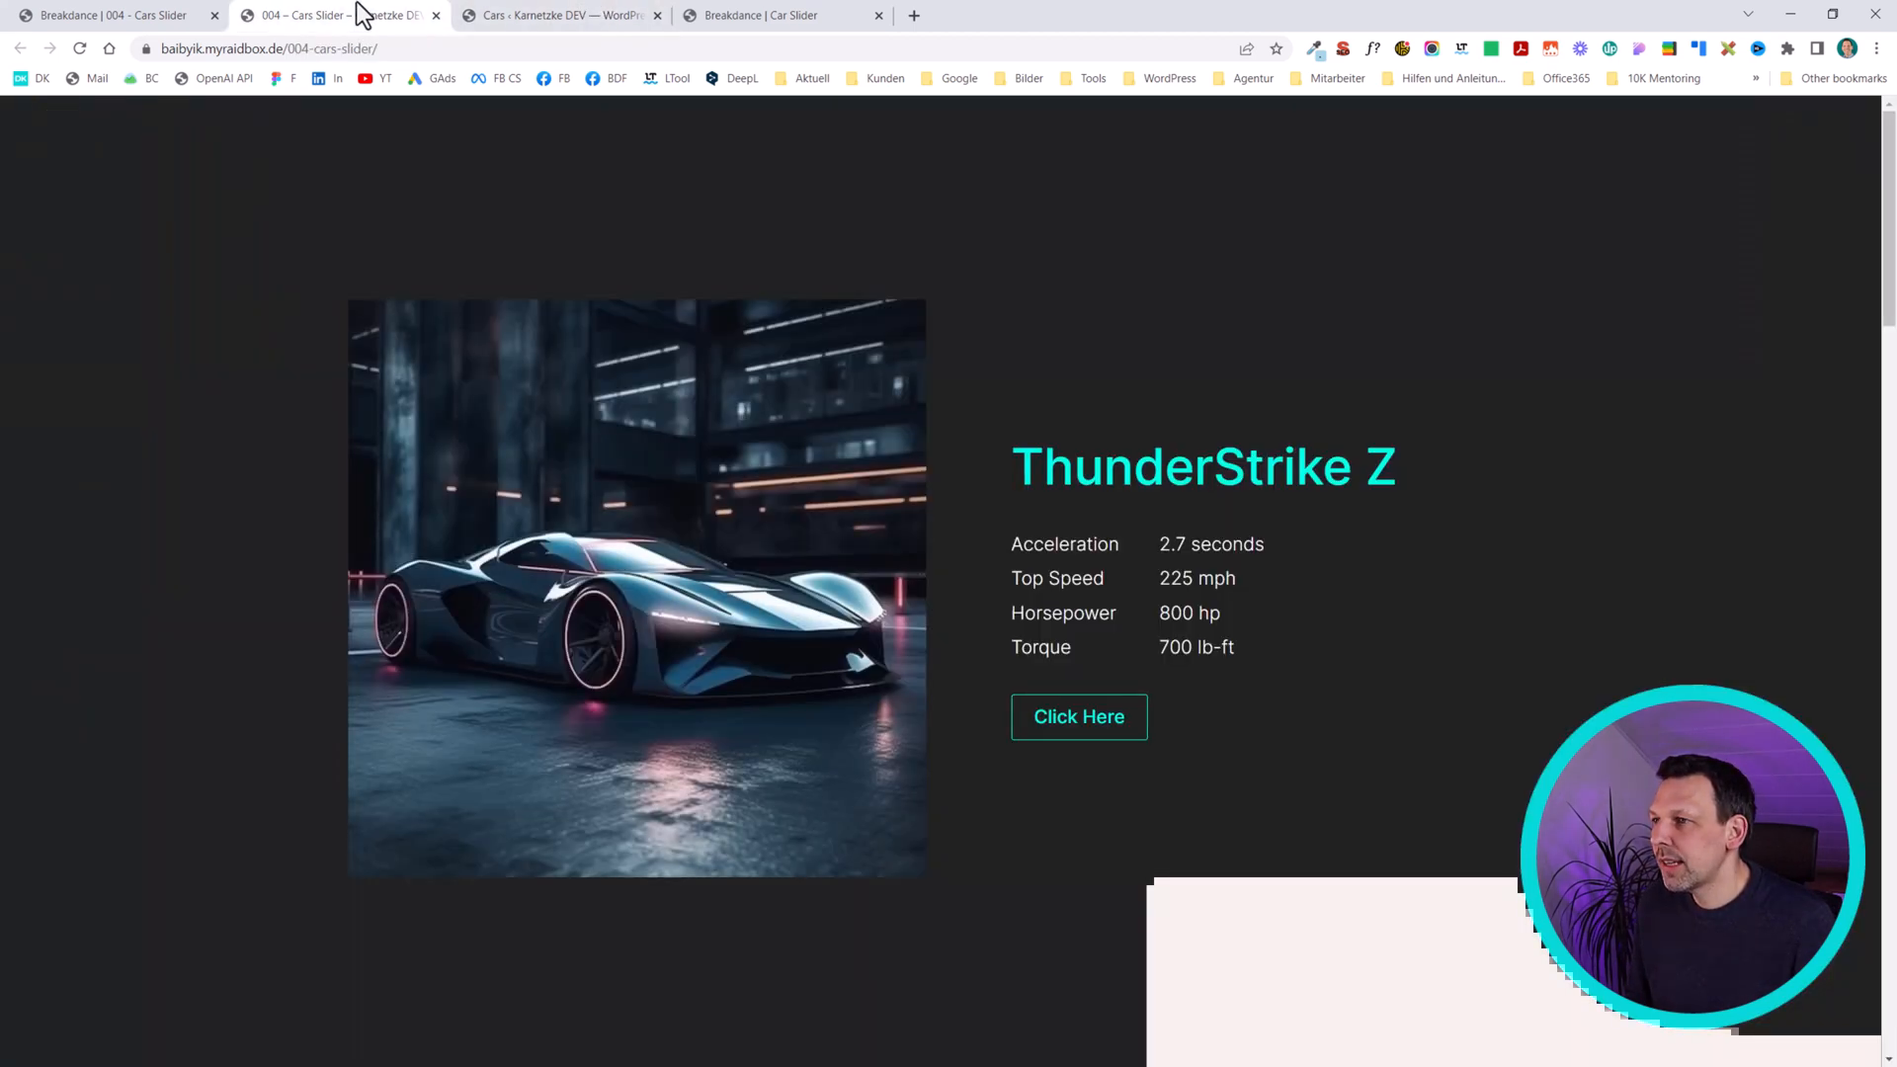
# - In the 004 - Cars Slider page builder, change the Post Loop Builder's list layout to Slider
pyautogui.click(144, 5)
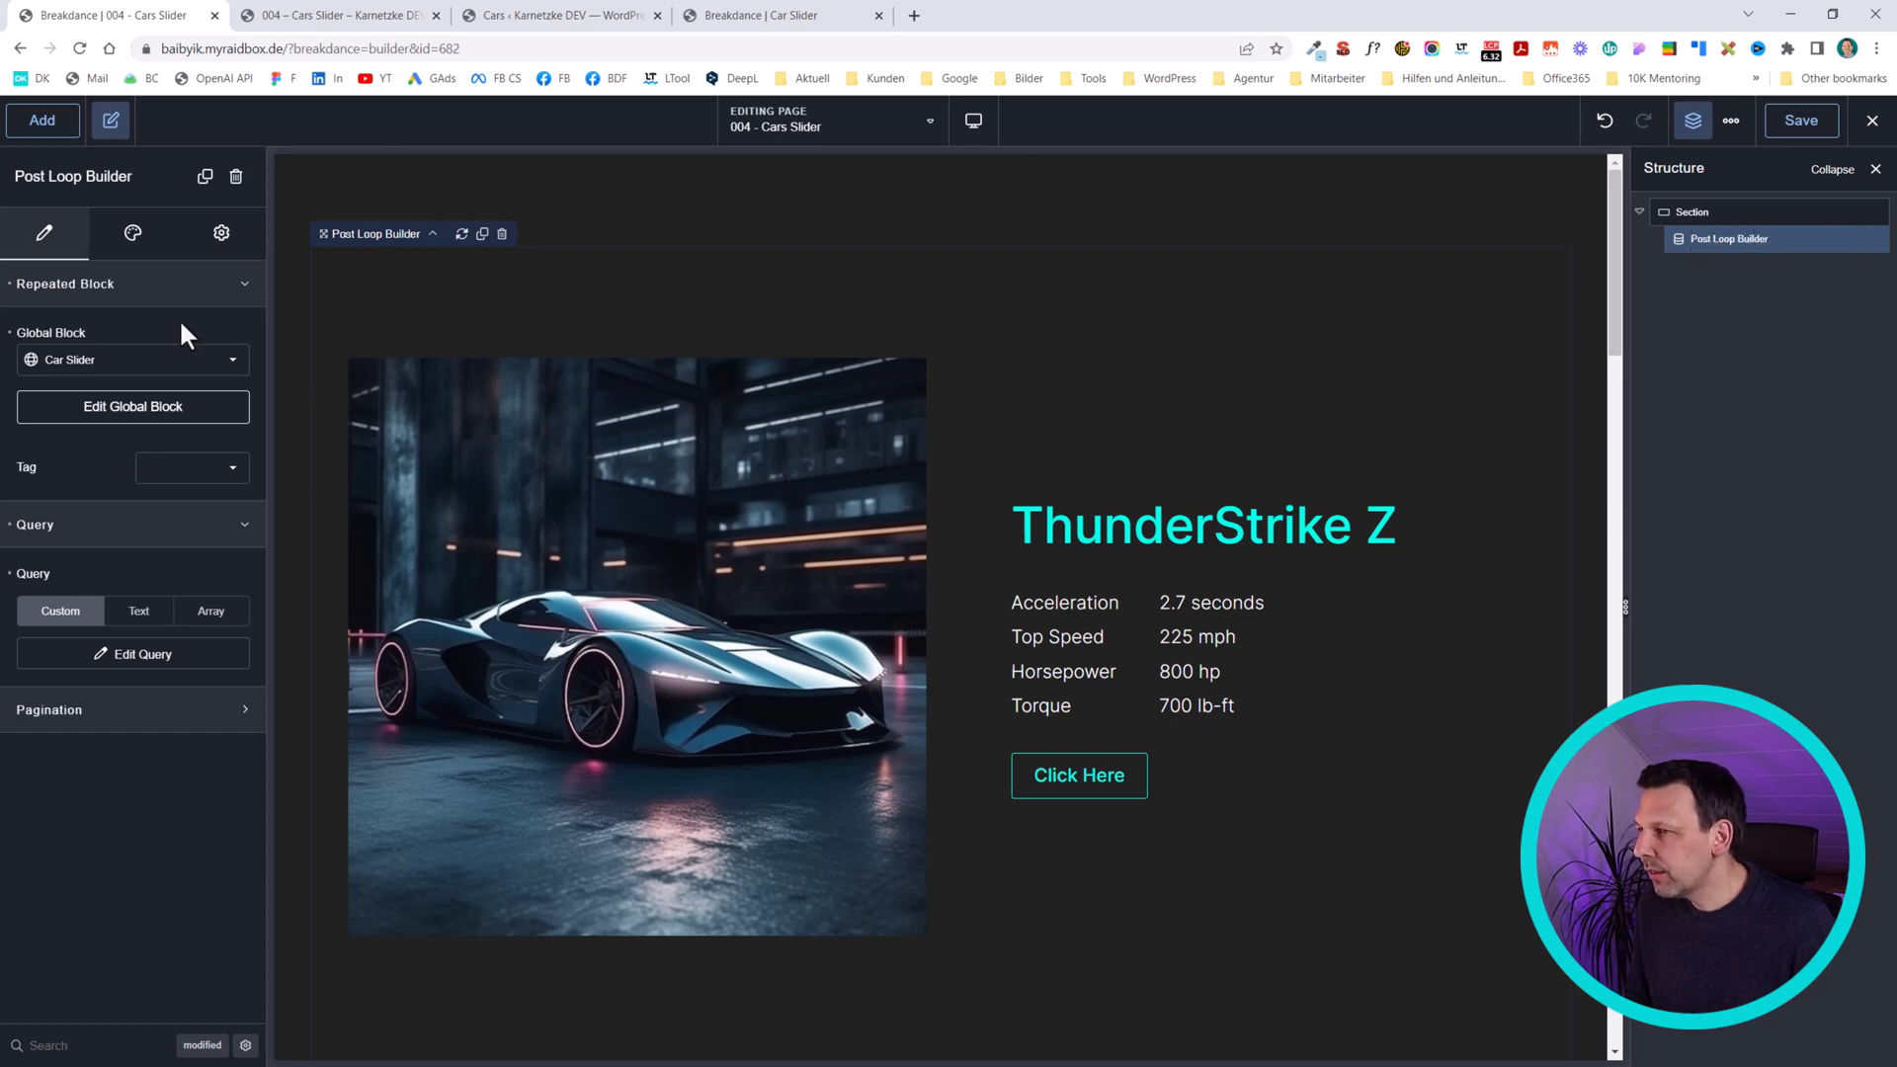
pyautogui.click(145, 232)
pyautogui.click(139, 438)
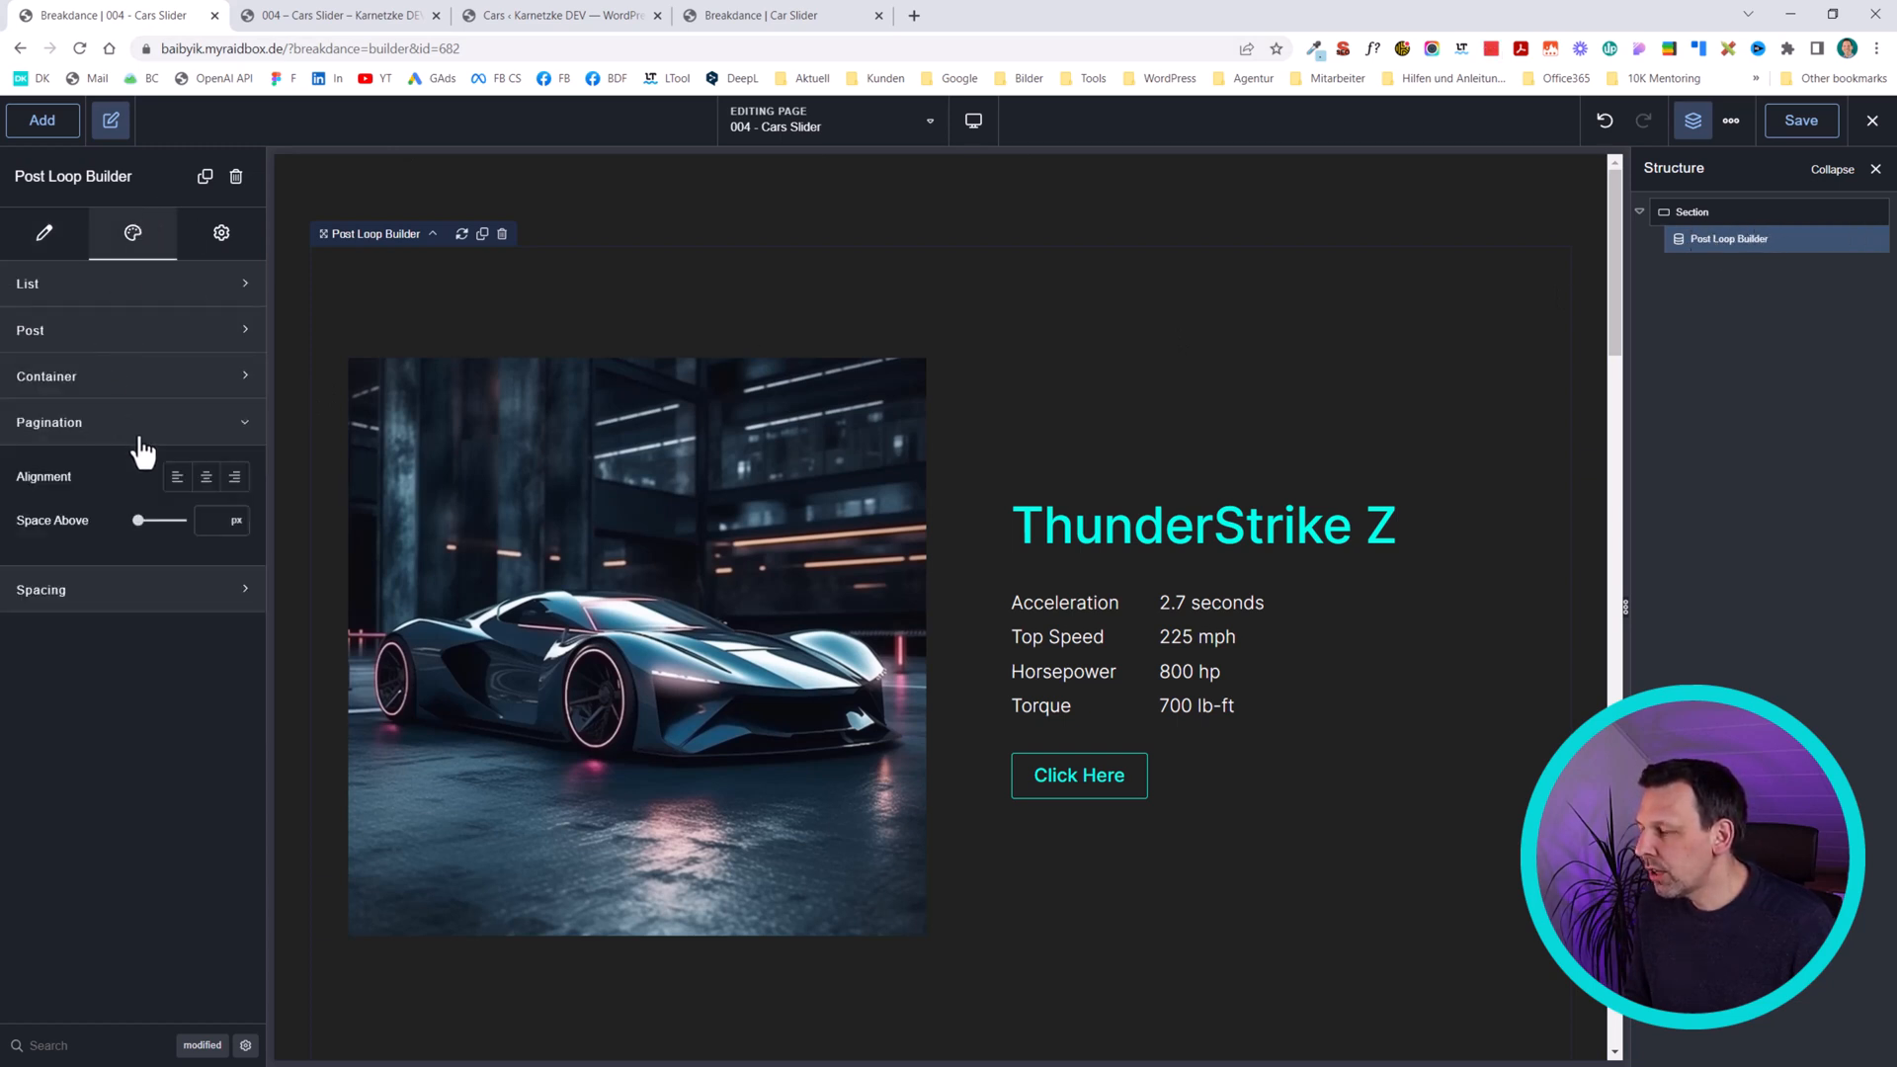
pyautogui.click(103, 294)
pyautogui.click(116, 494)
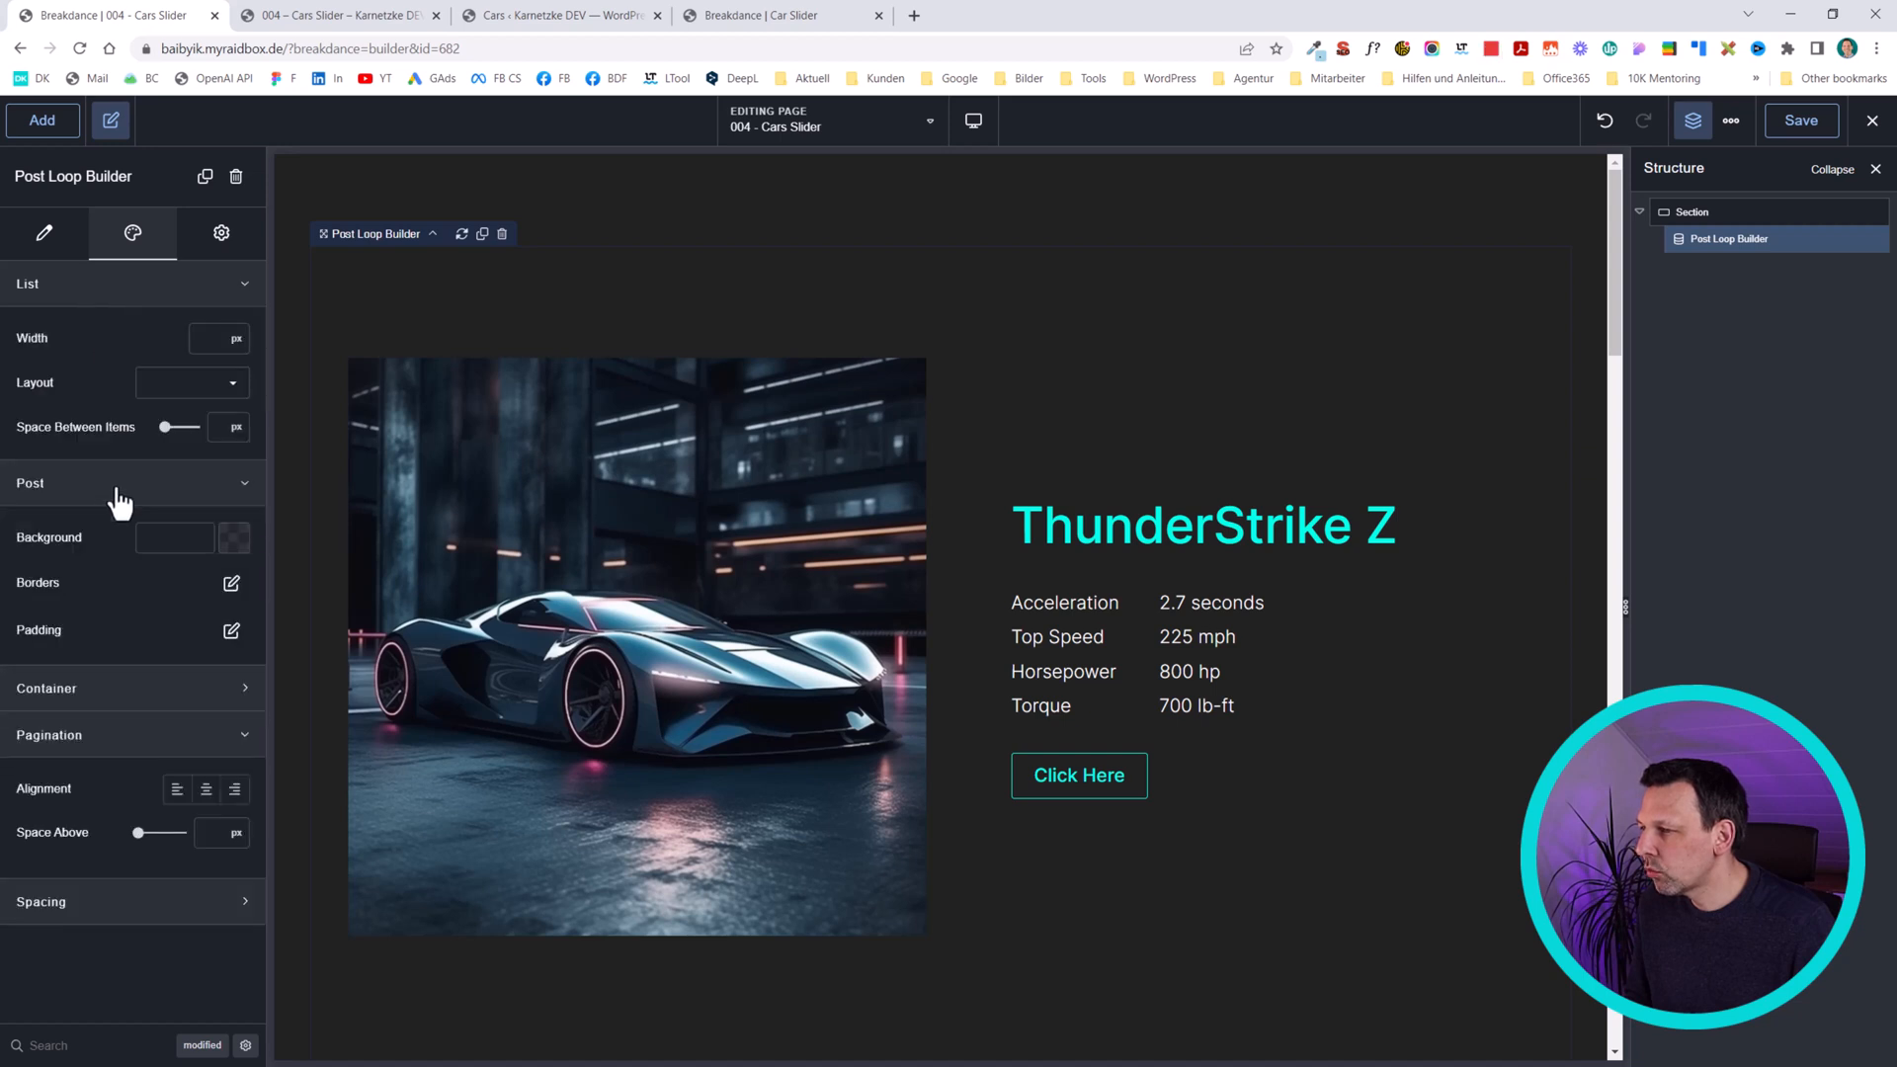
pyautogui.click(125, 690)
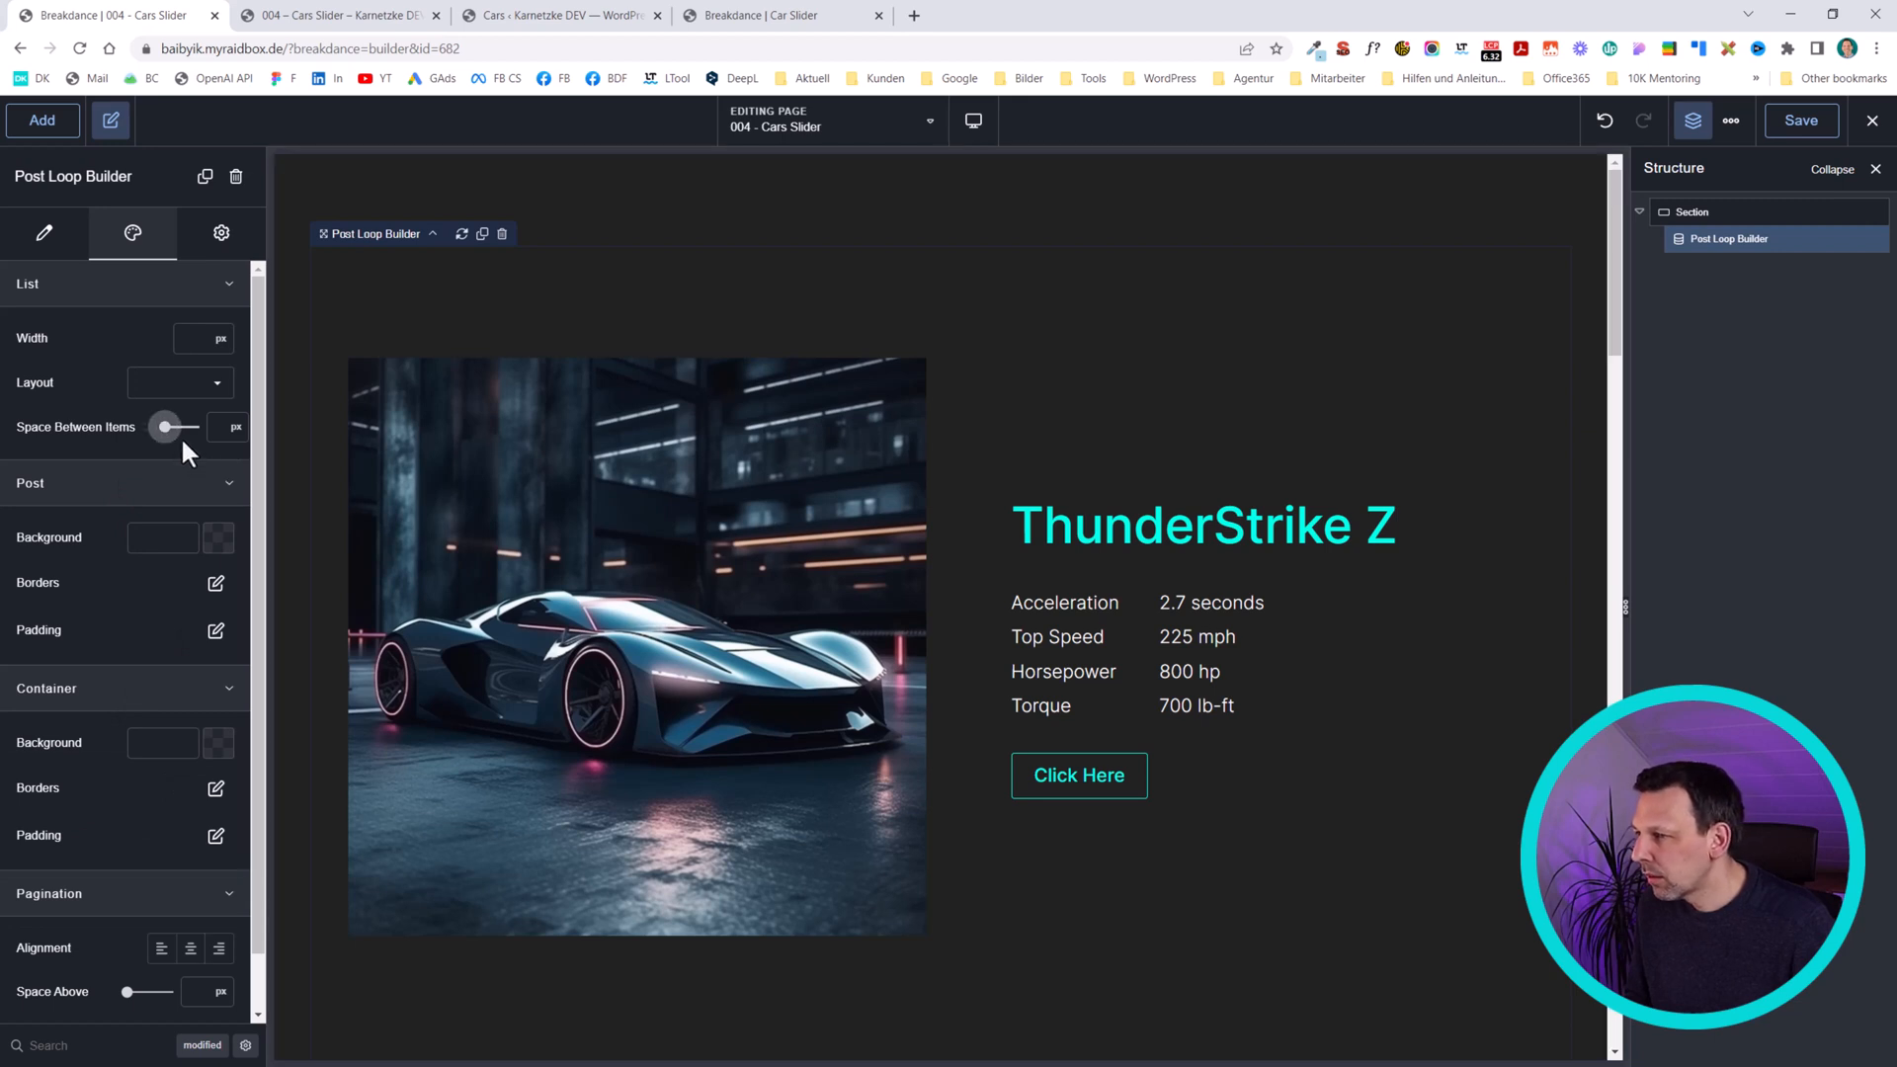
pyautogui.click(45, 237)
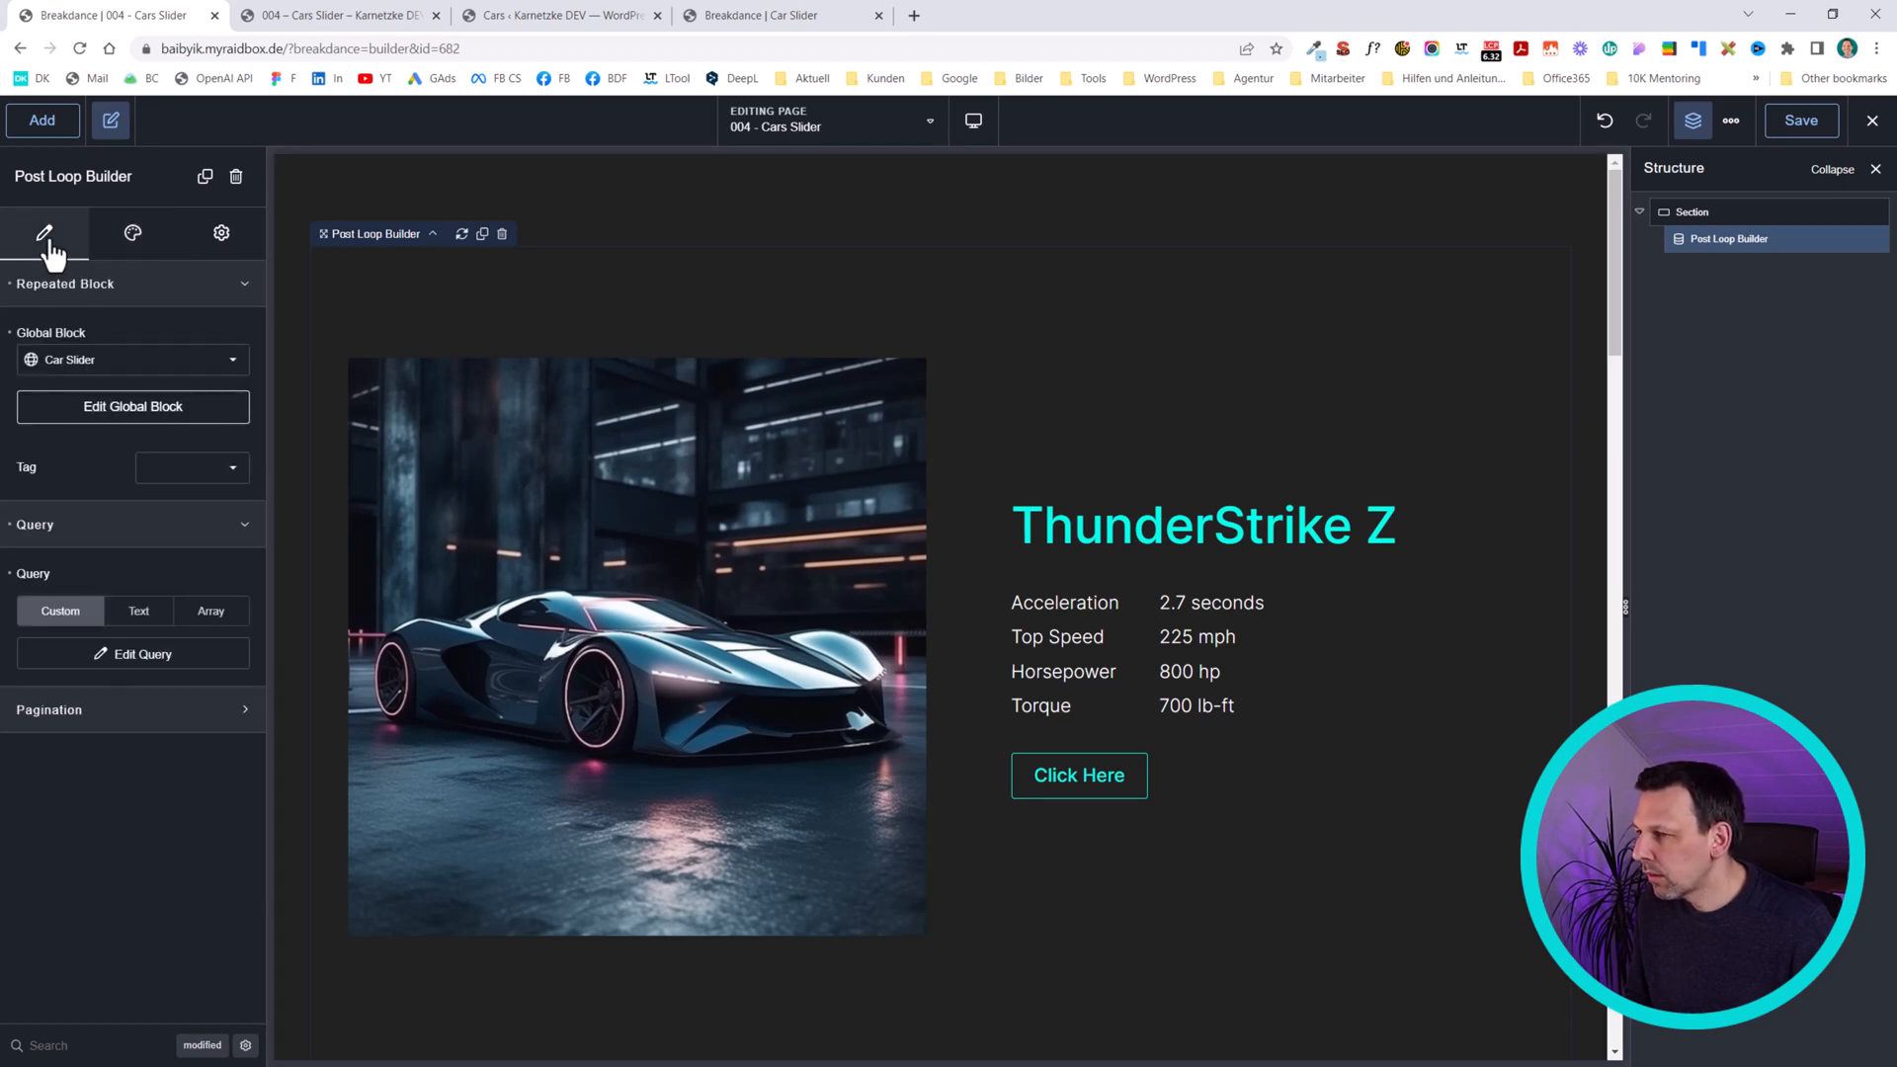
pyautogui.click(129, 238)
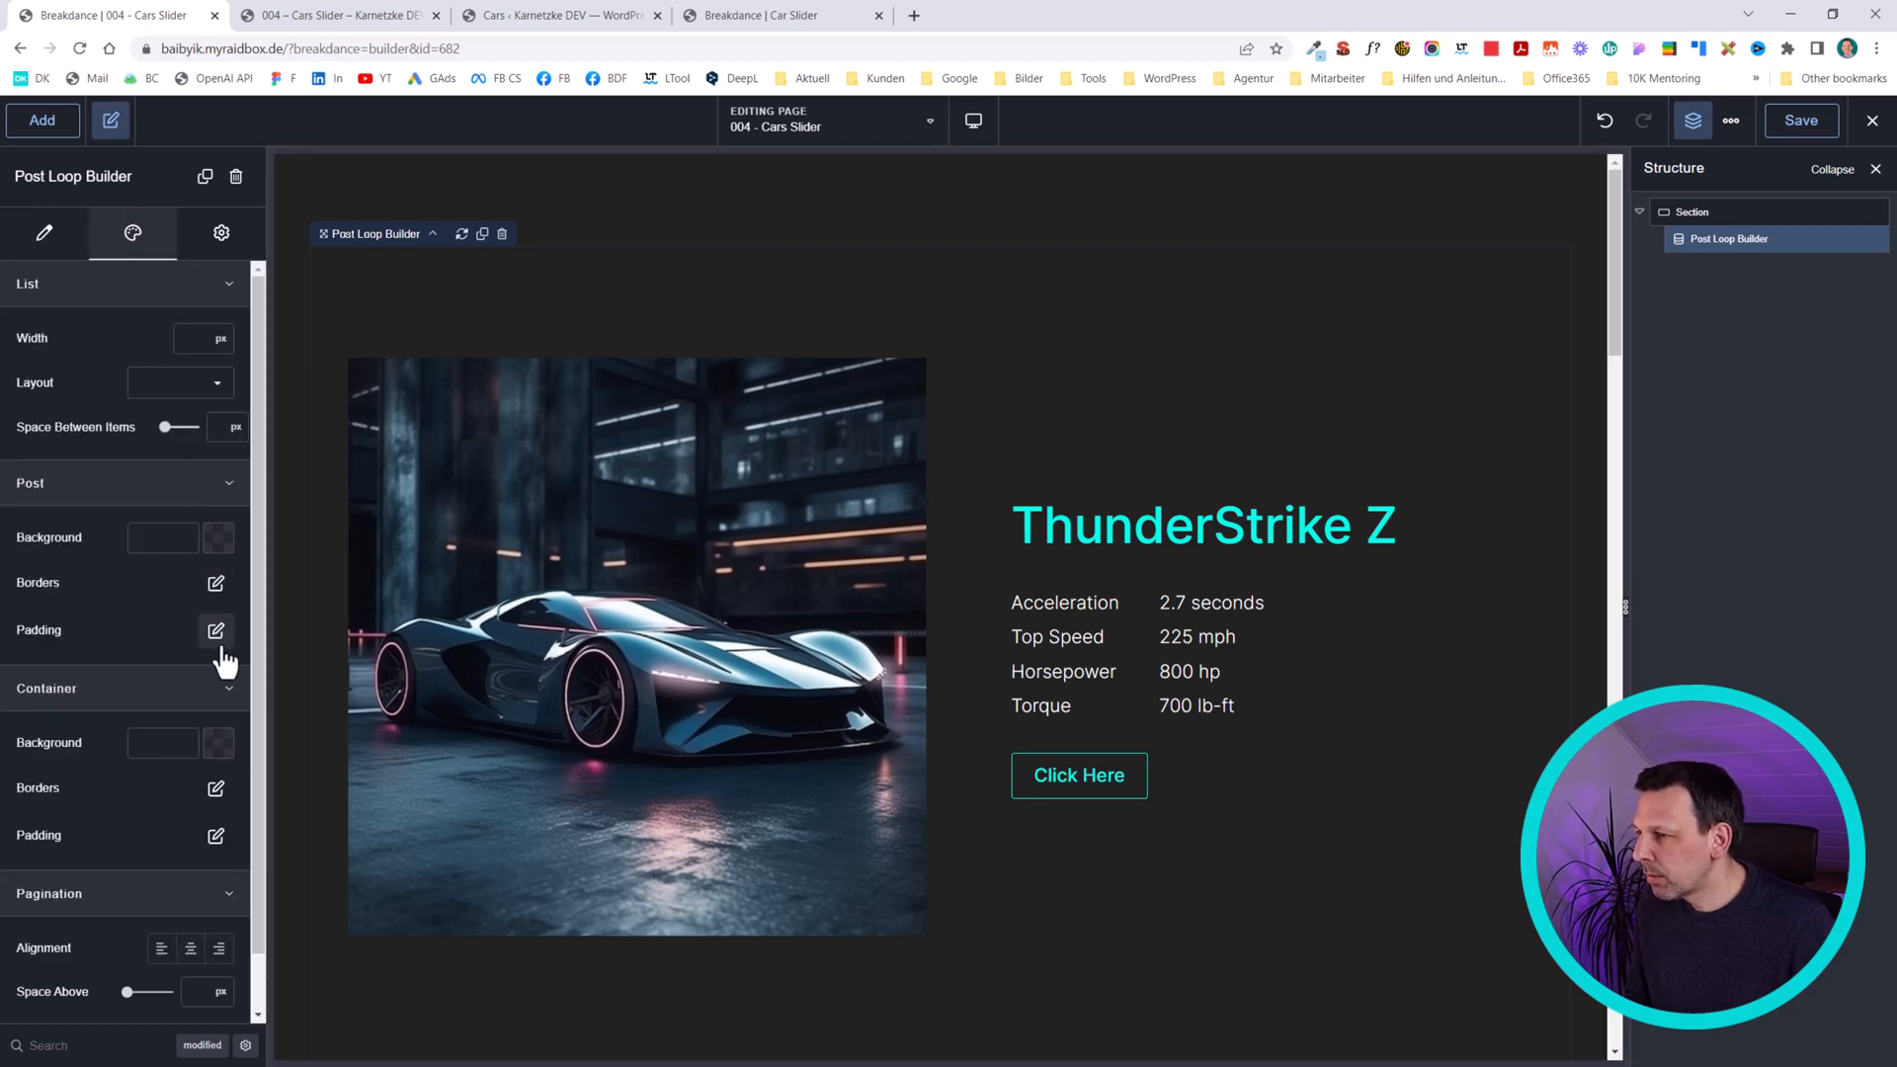
pyautogui.scroll(-1, 227, 849)
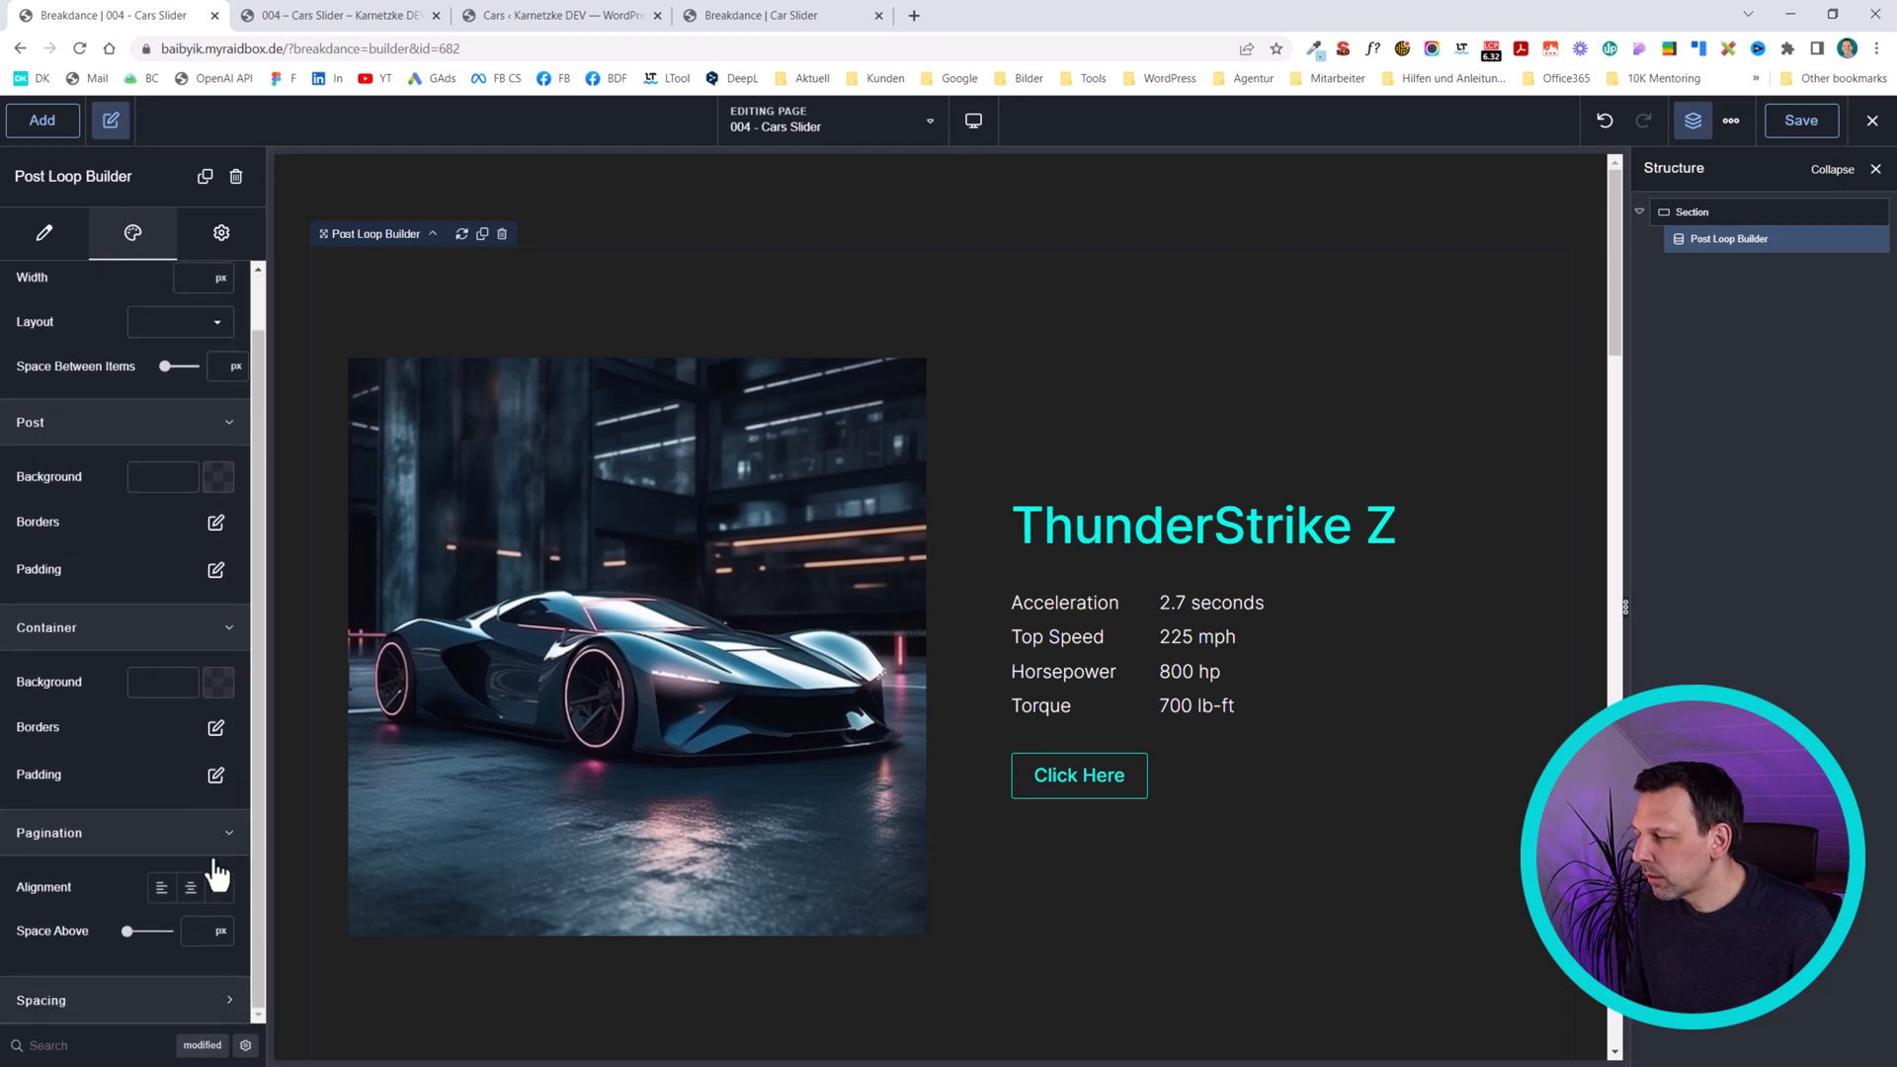
pyautogui.scroll(1, 187, 905)
pyautogui.click(184, 385)
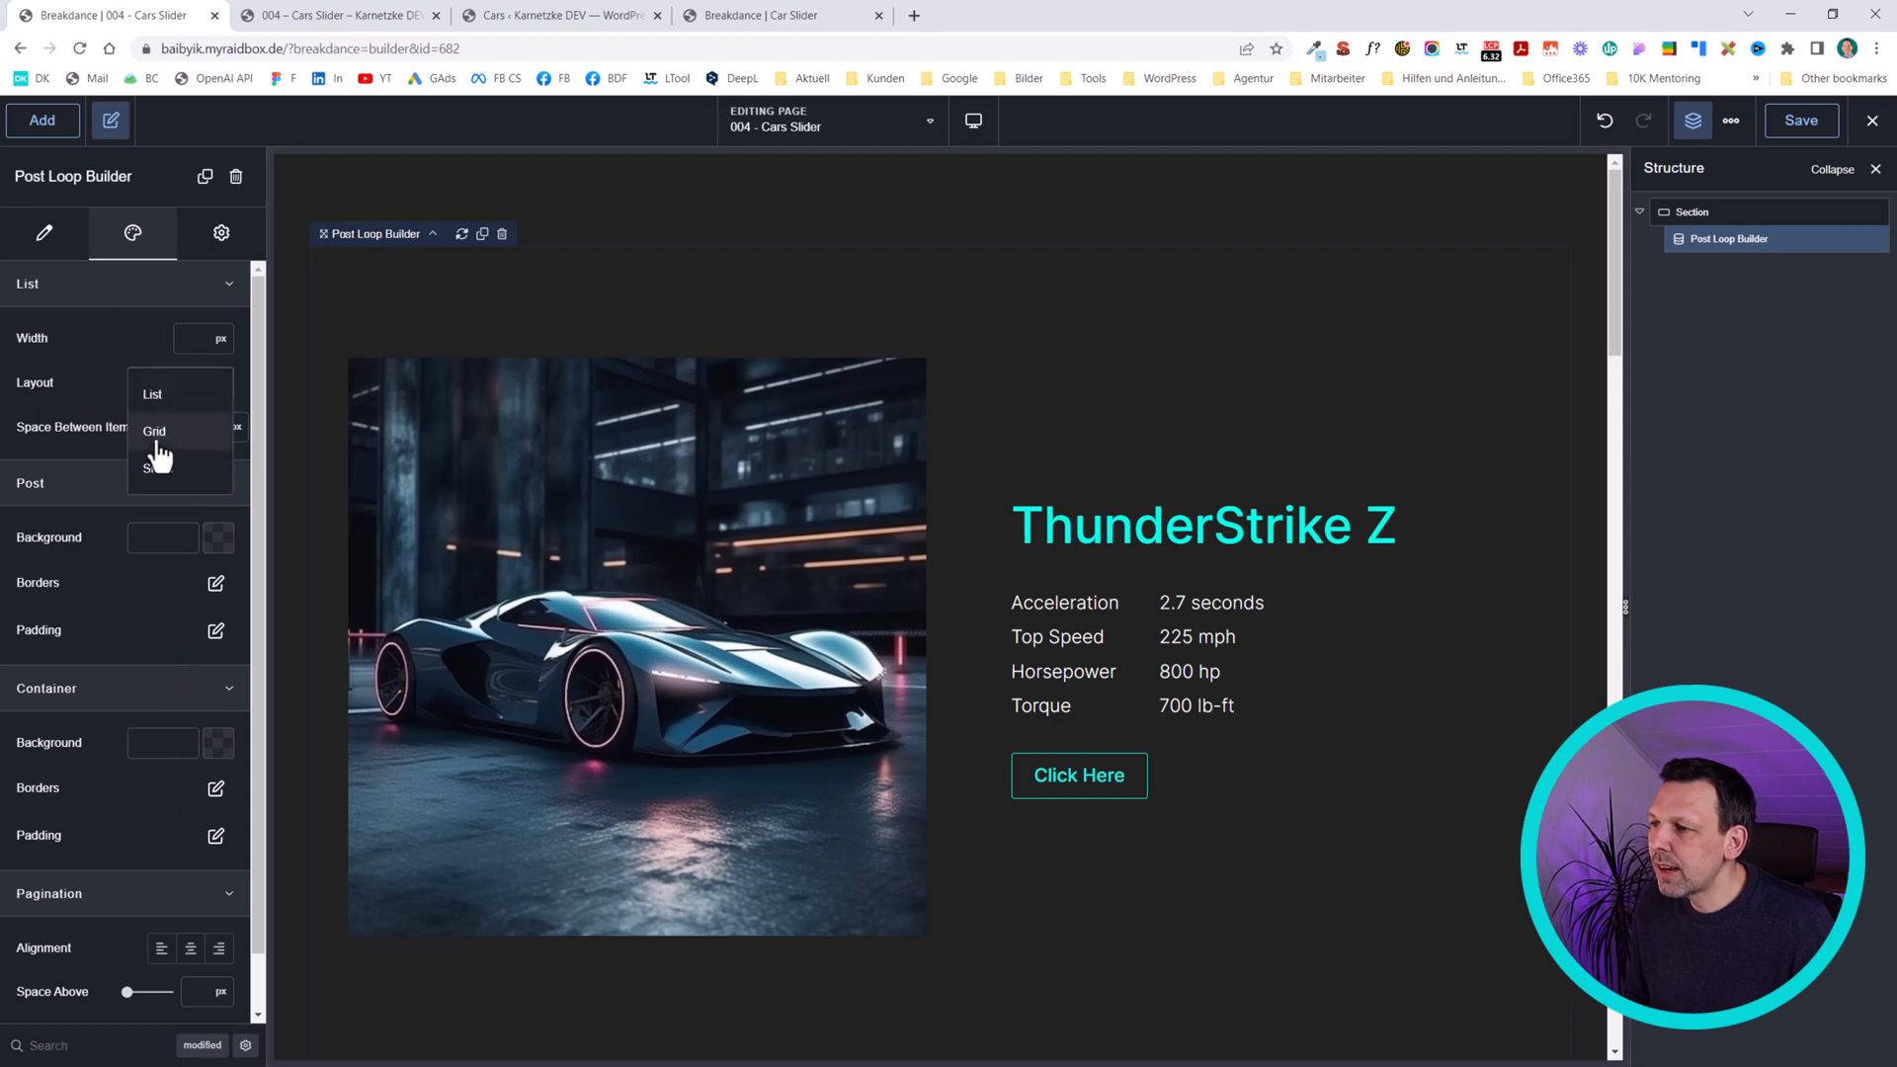
pyautogui.click(163, 468)
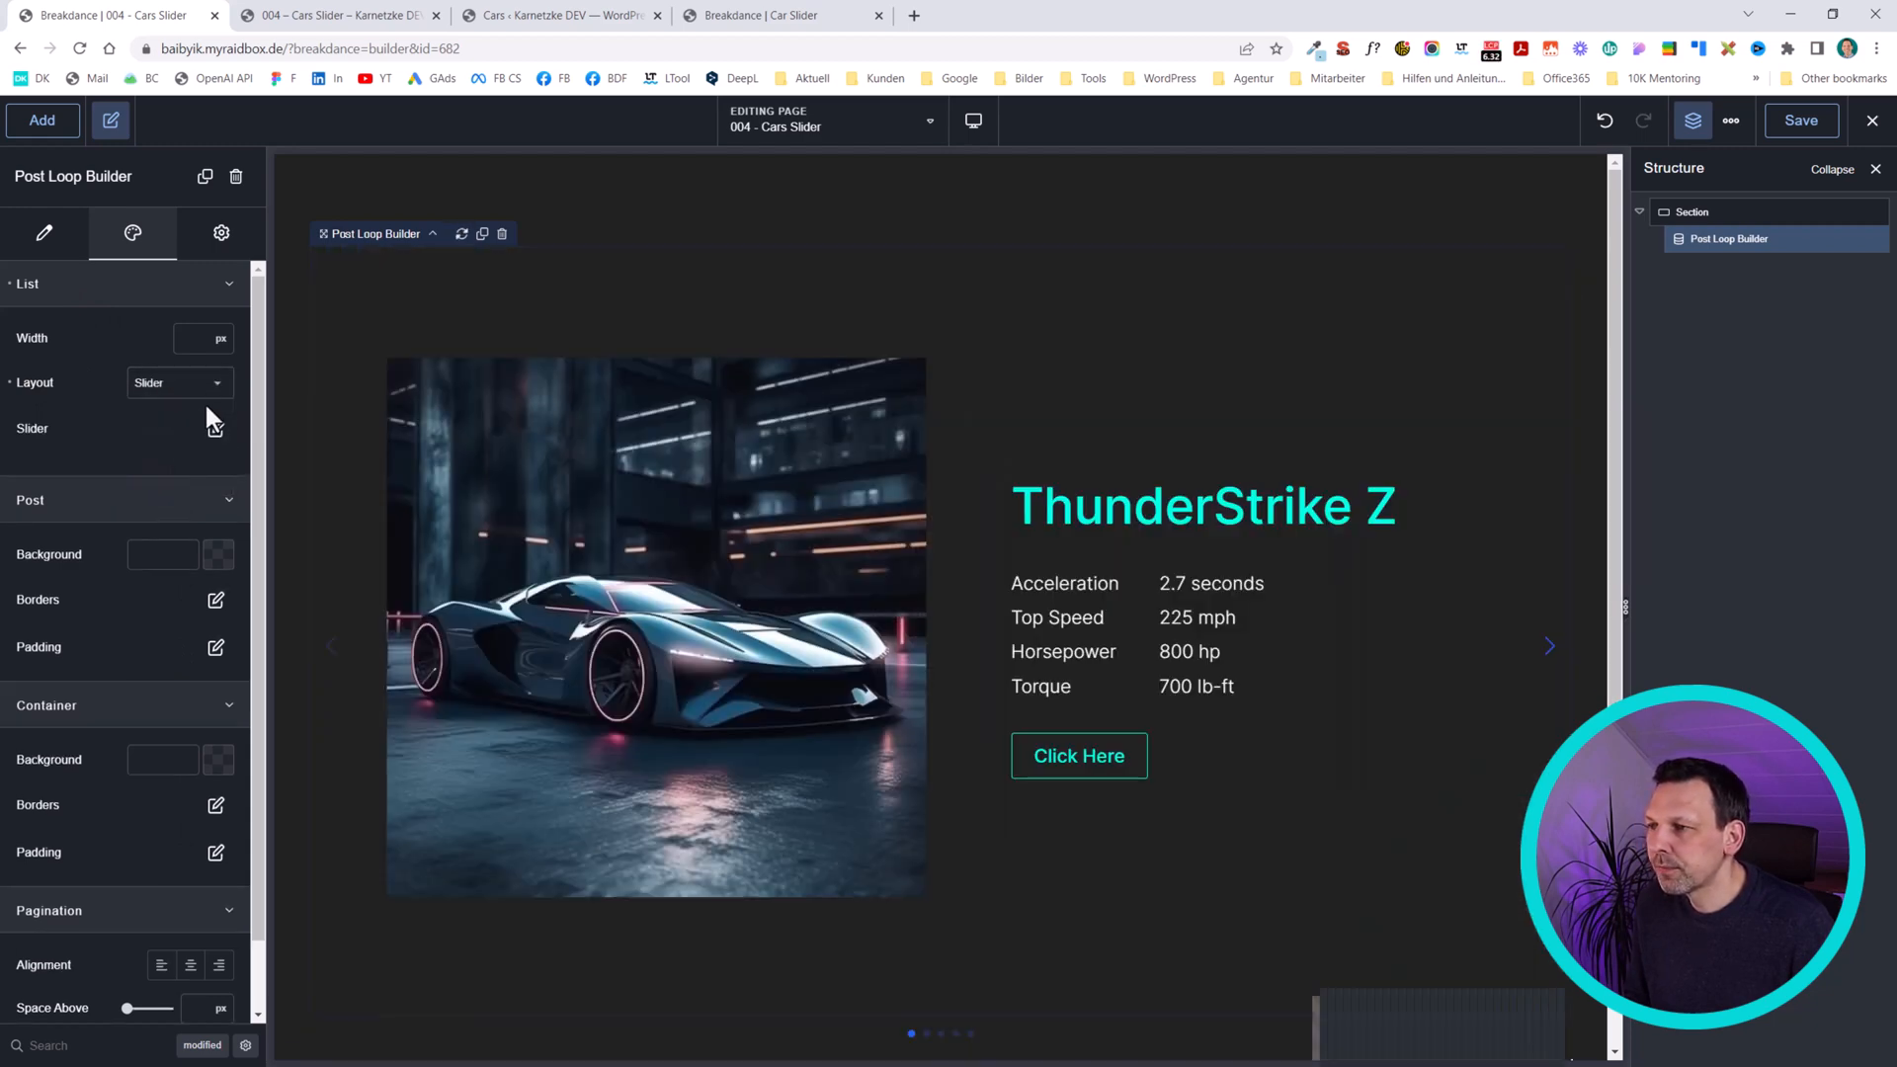
# - Turn off the slider's pagination by setting its type to None
pyautogui.click(216, 428)
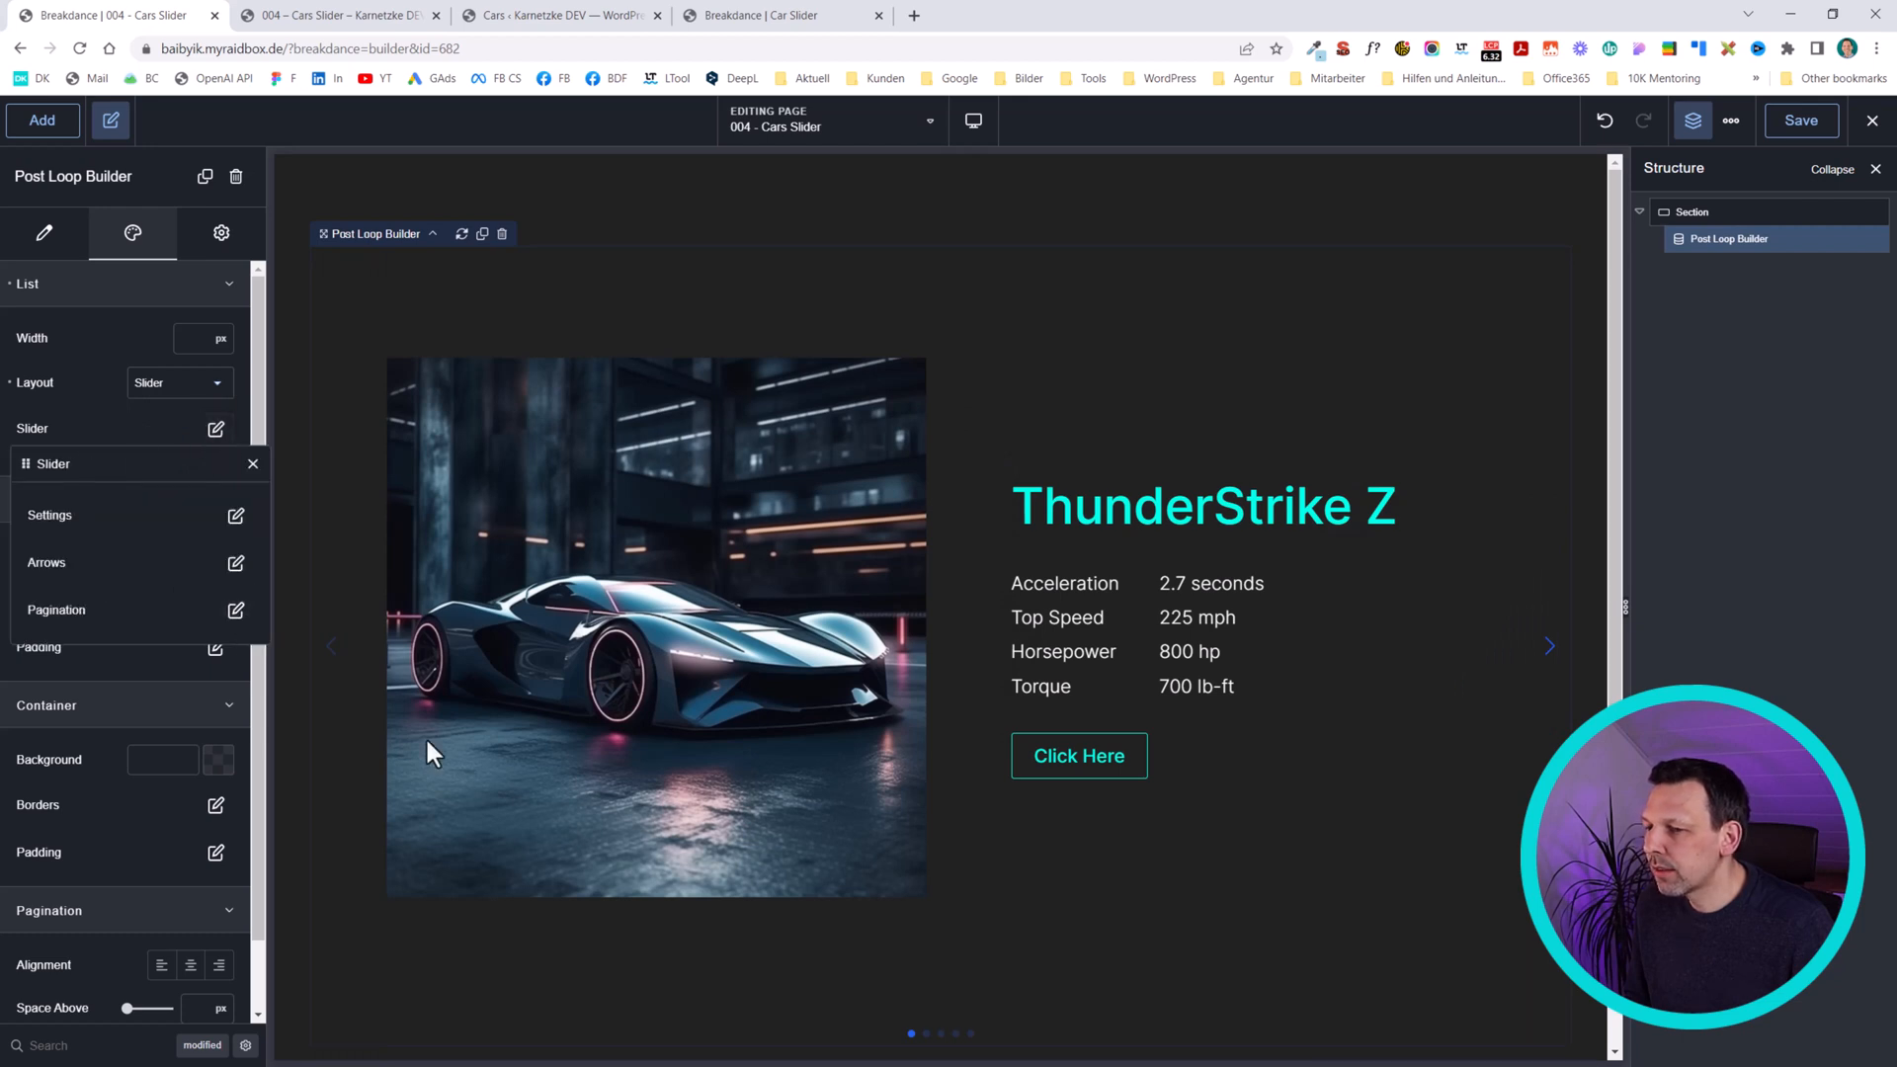
pyautogui.click(235, 609)
pyautogui.click(196, 559)
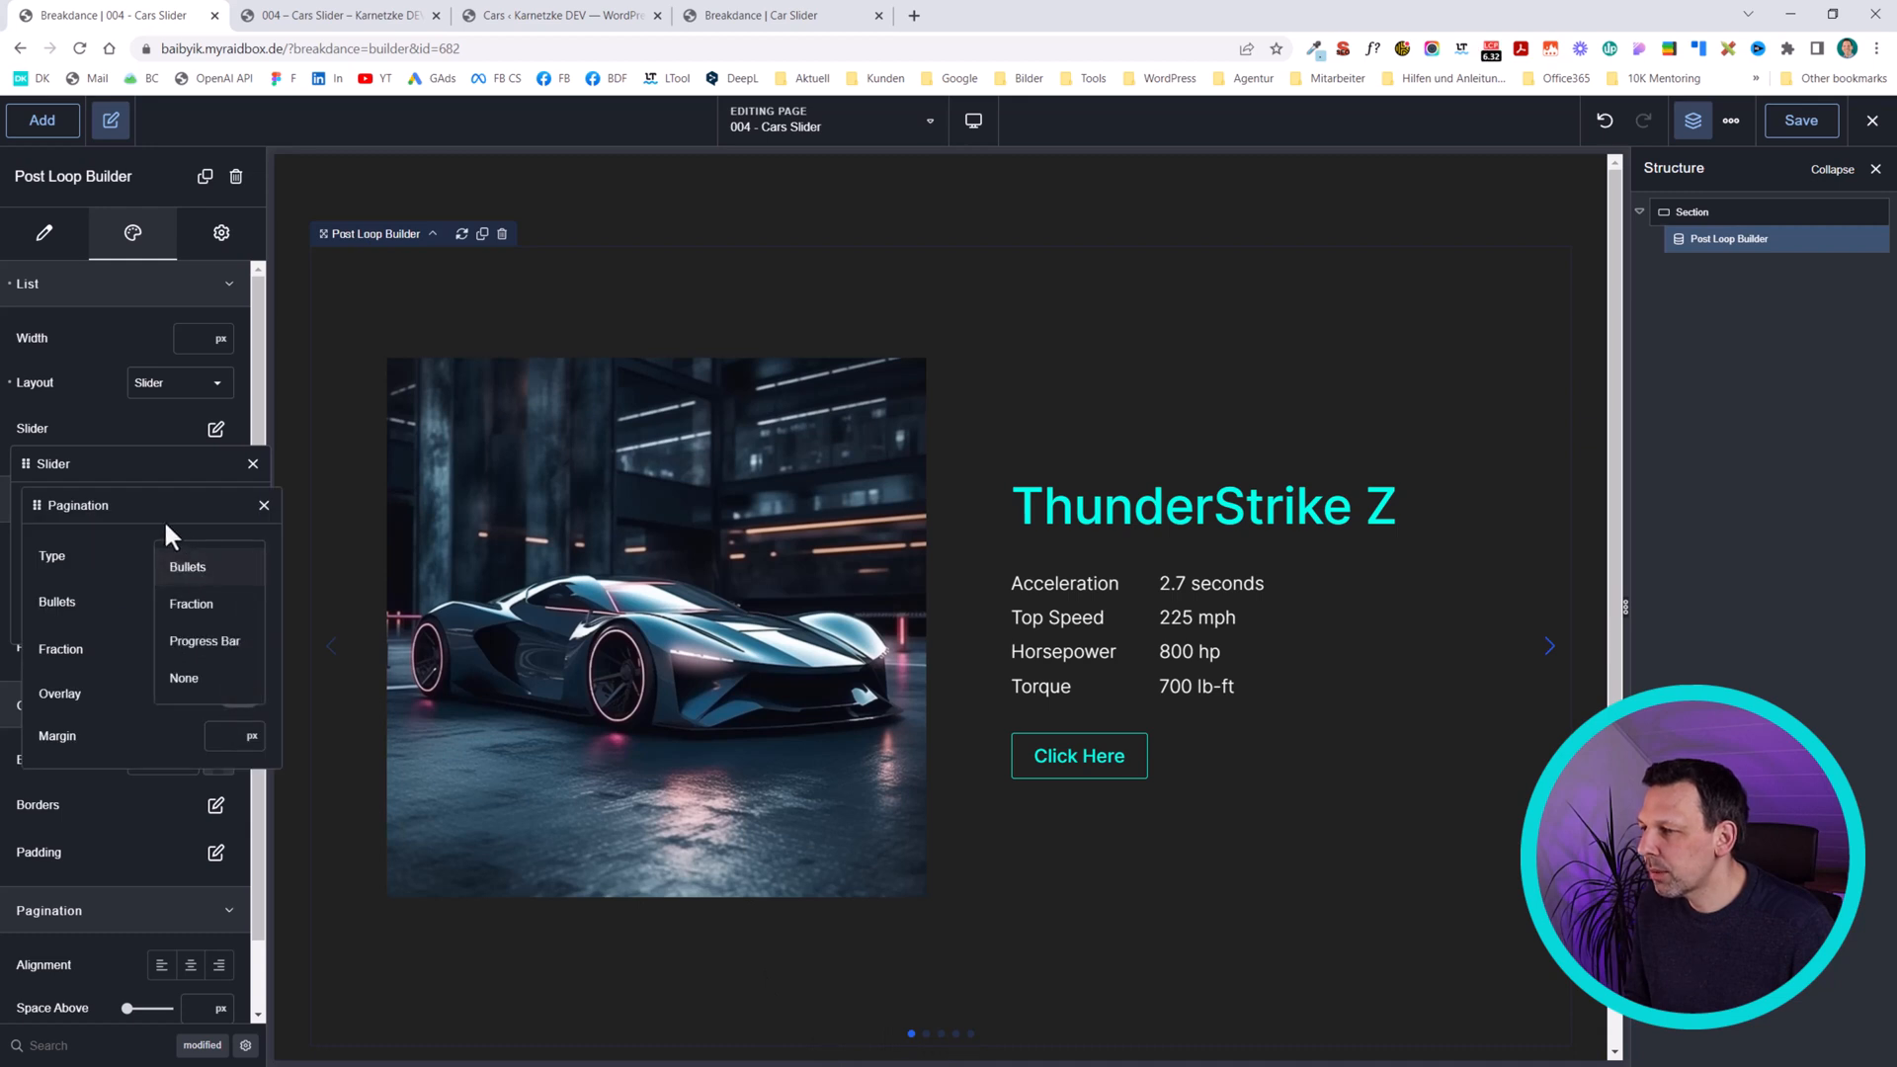
pyautogui.click(184, 677)
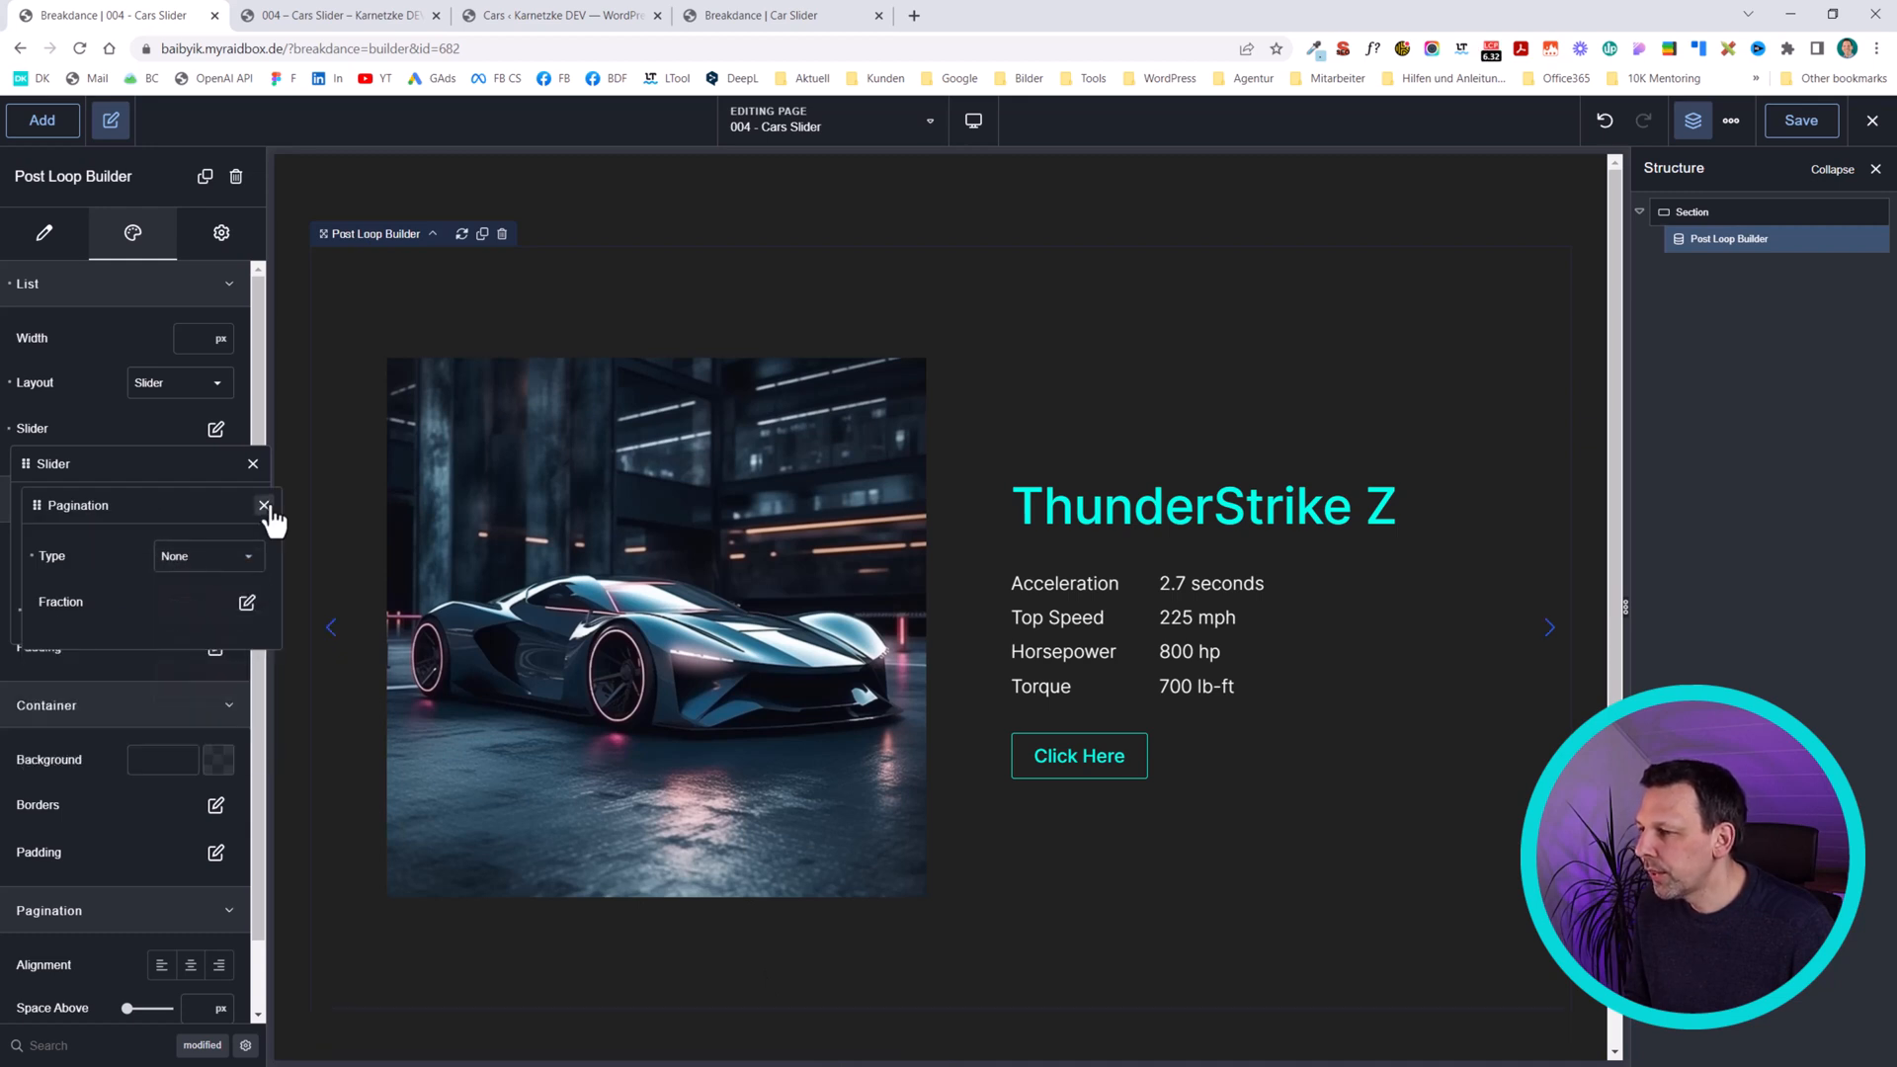
pyautogui.click(263, 507)
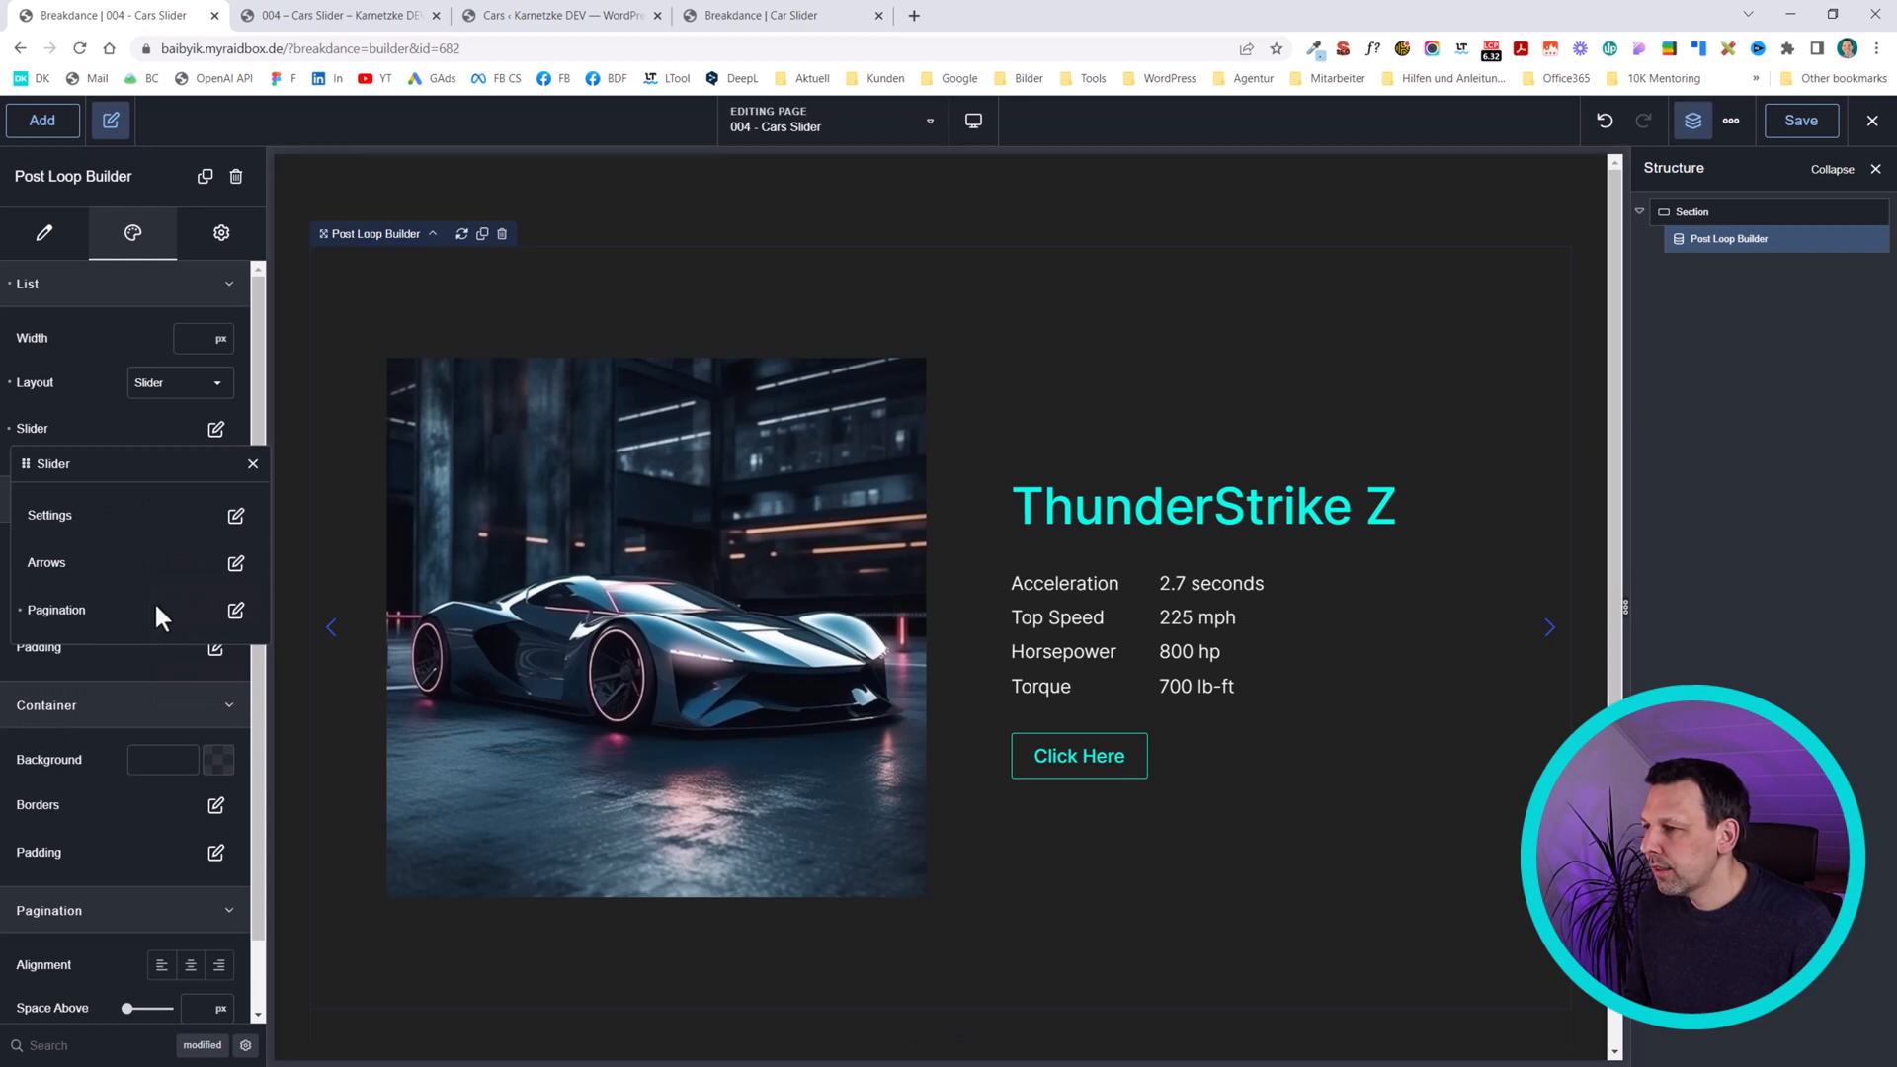
# - Give the slider arrows the turquoise CS2 color and a size of 32 px
pyautogui.click(235, 563)
pyautogui.click(259, 596)
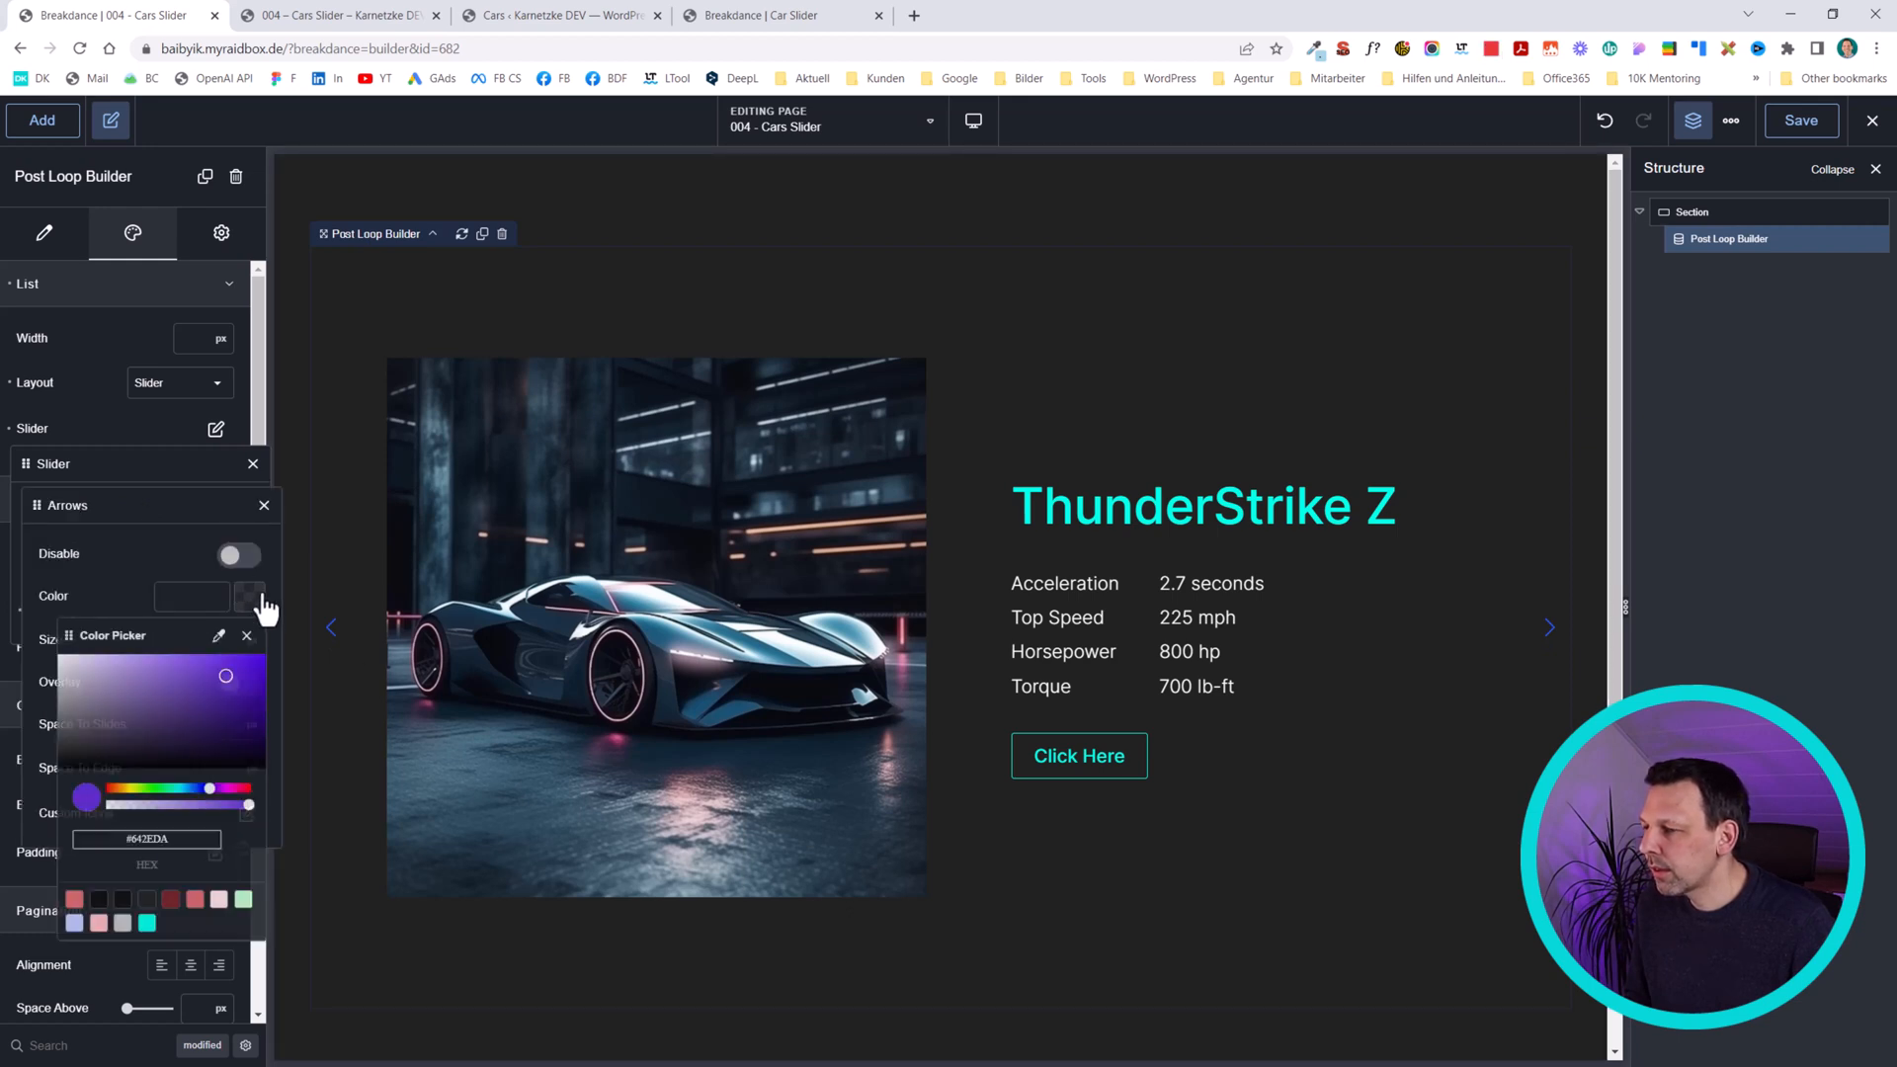
pyautogui.click(148, 924)
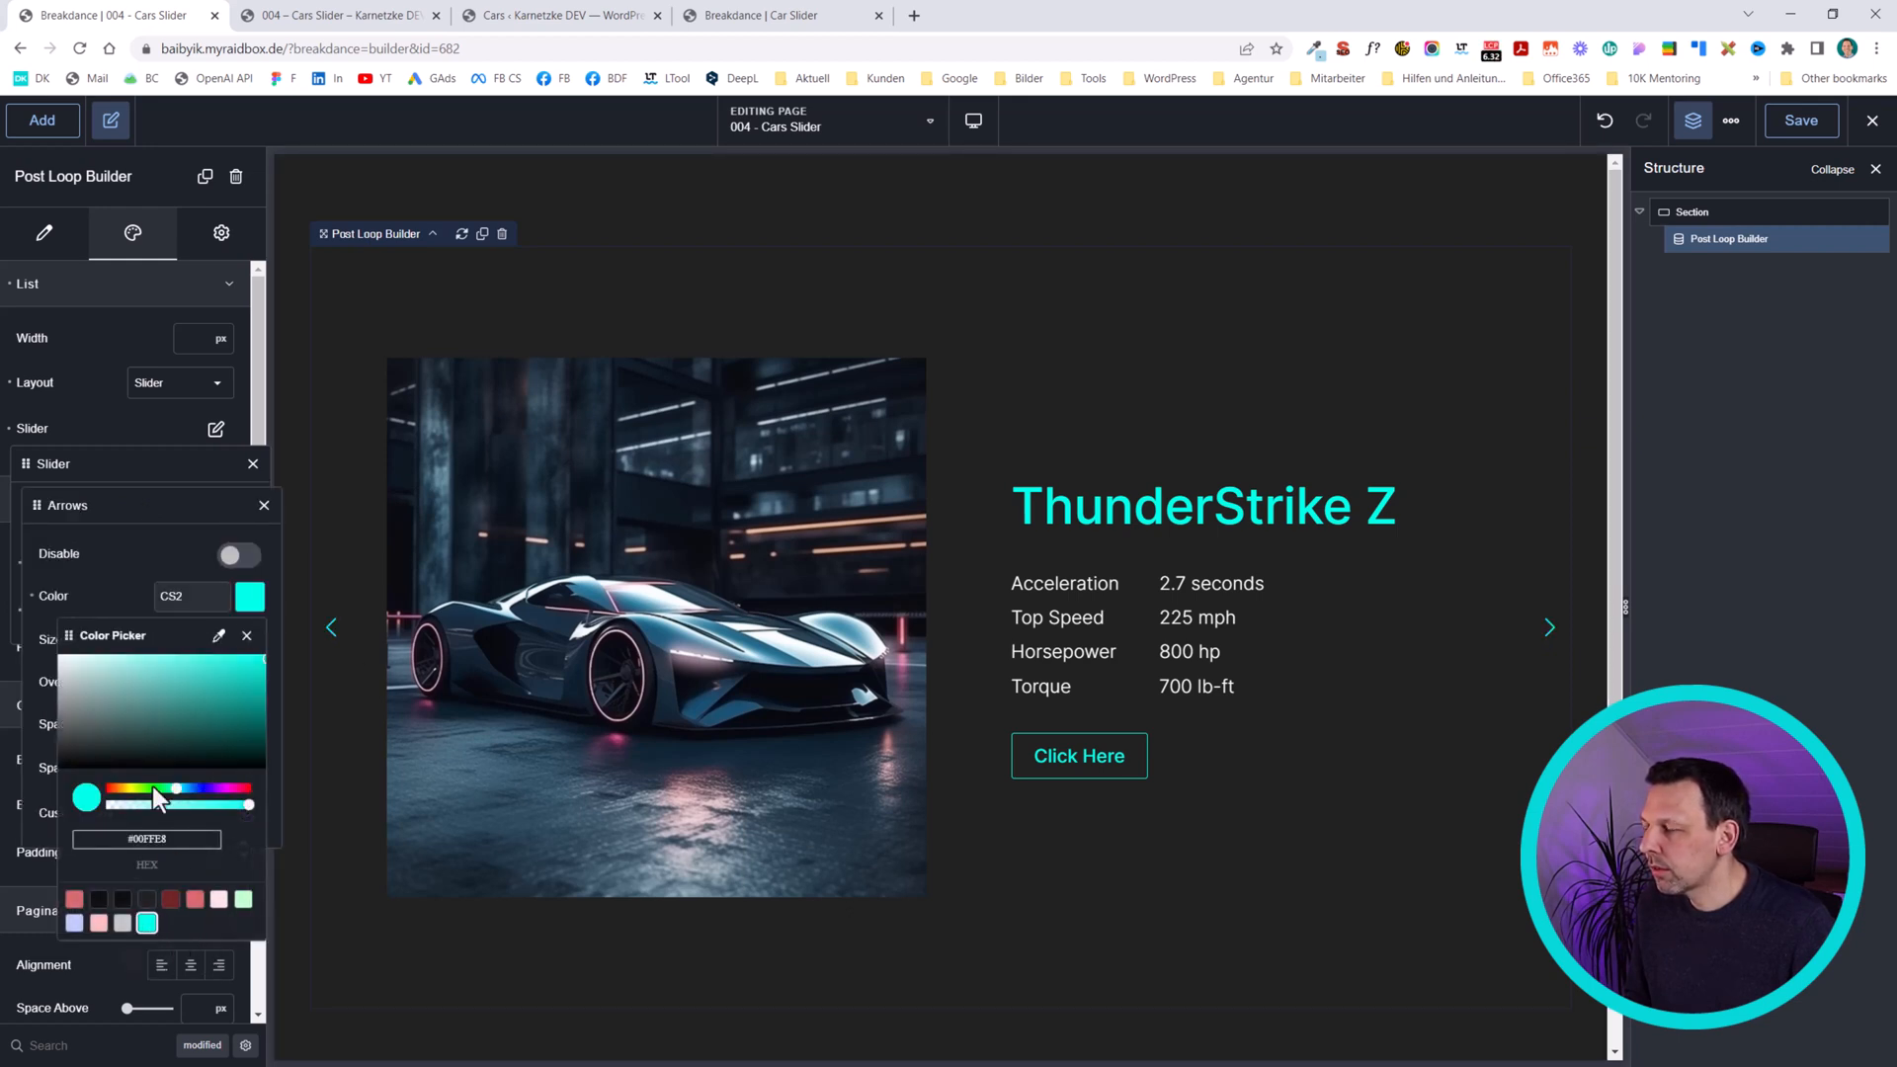
pyautogui.click(117, 593)
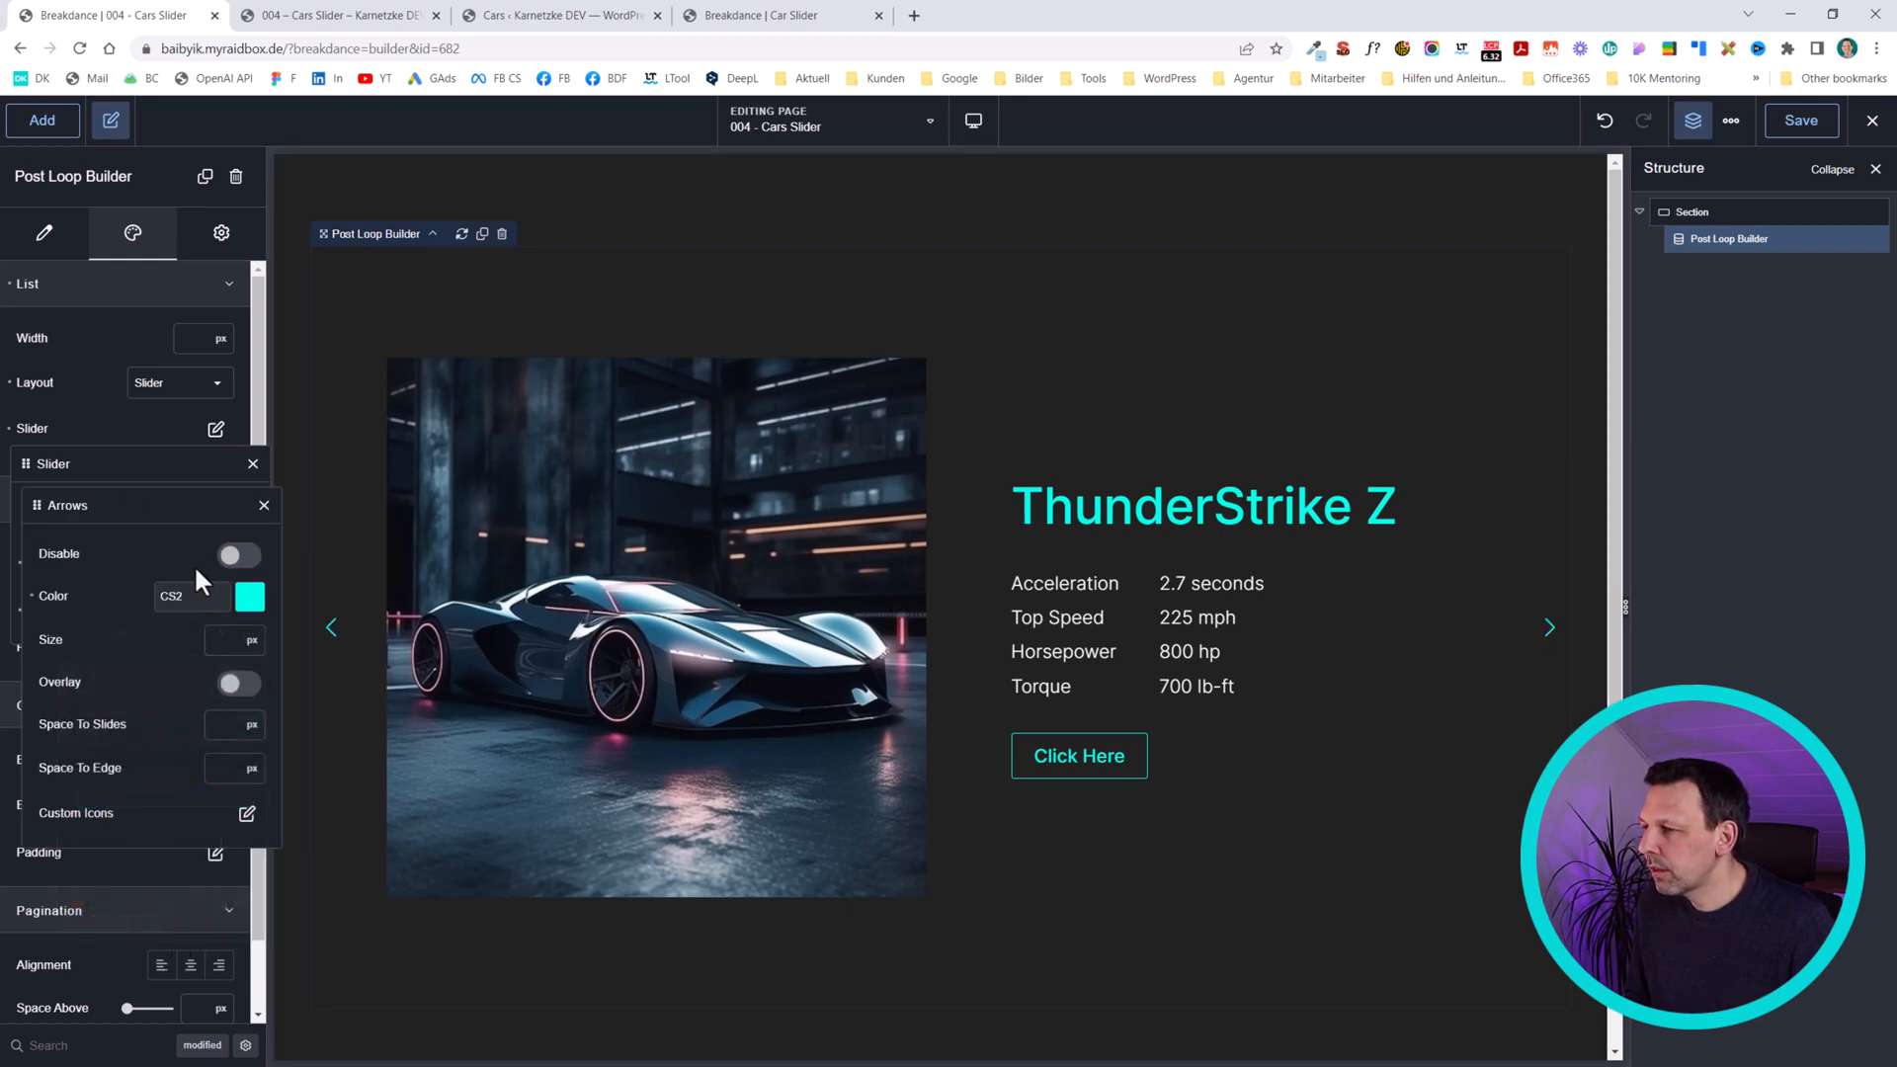
pyautogui.click(255, 642)
pyautogui.write('32')
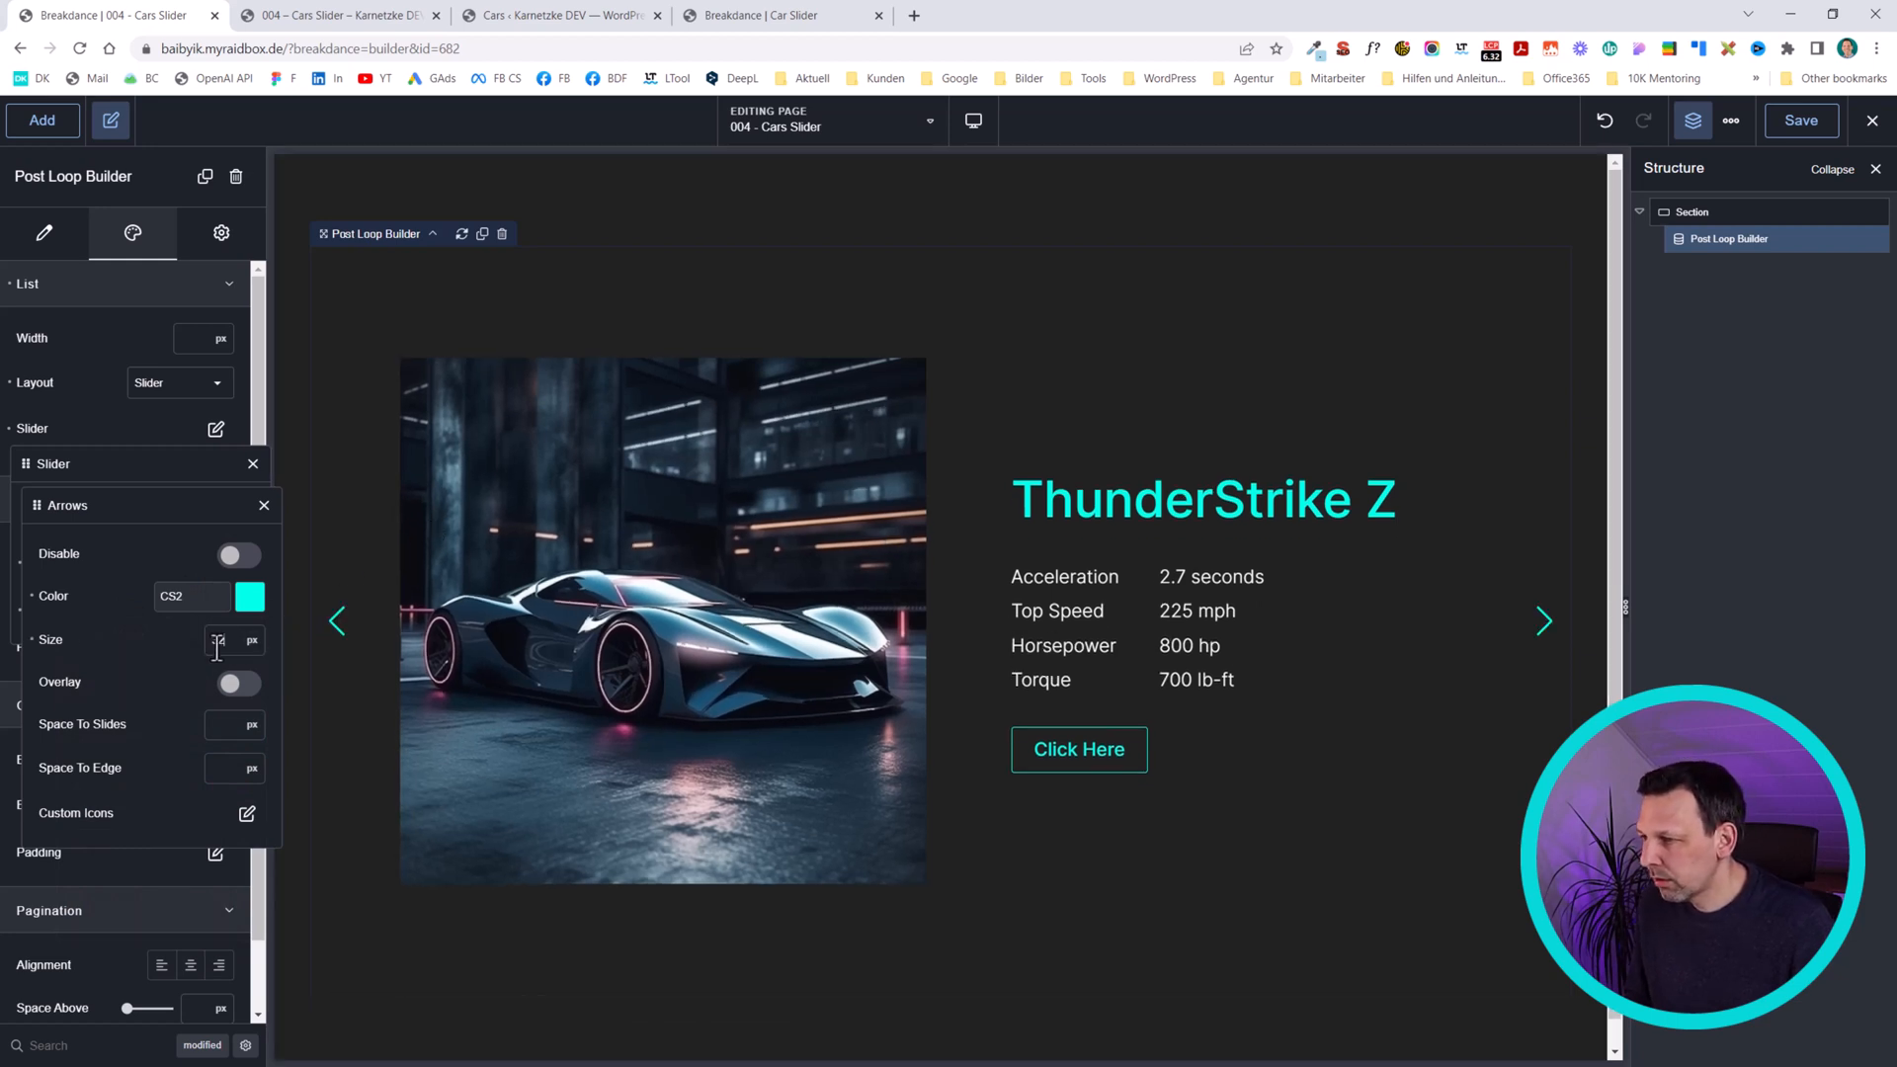
# - Try the slider arrows at a size of 46 px and return them to 32 px
pyautogui.moveTo(240, 640); pyautogui.dragTo(205, 642)
pyautogui.press('BackSpace')
pyautogui.write('46')
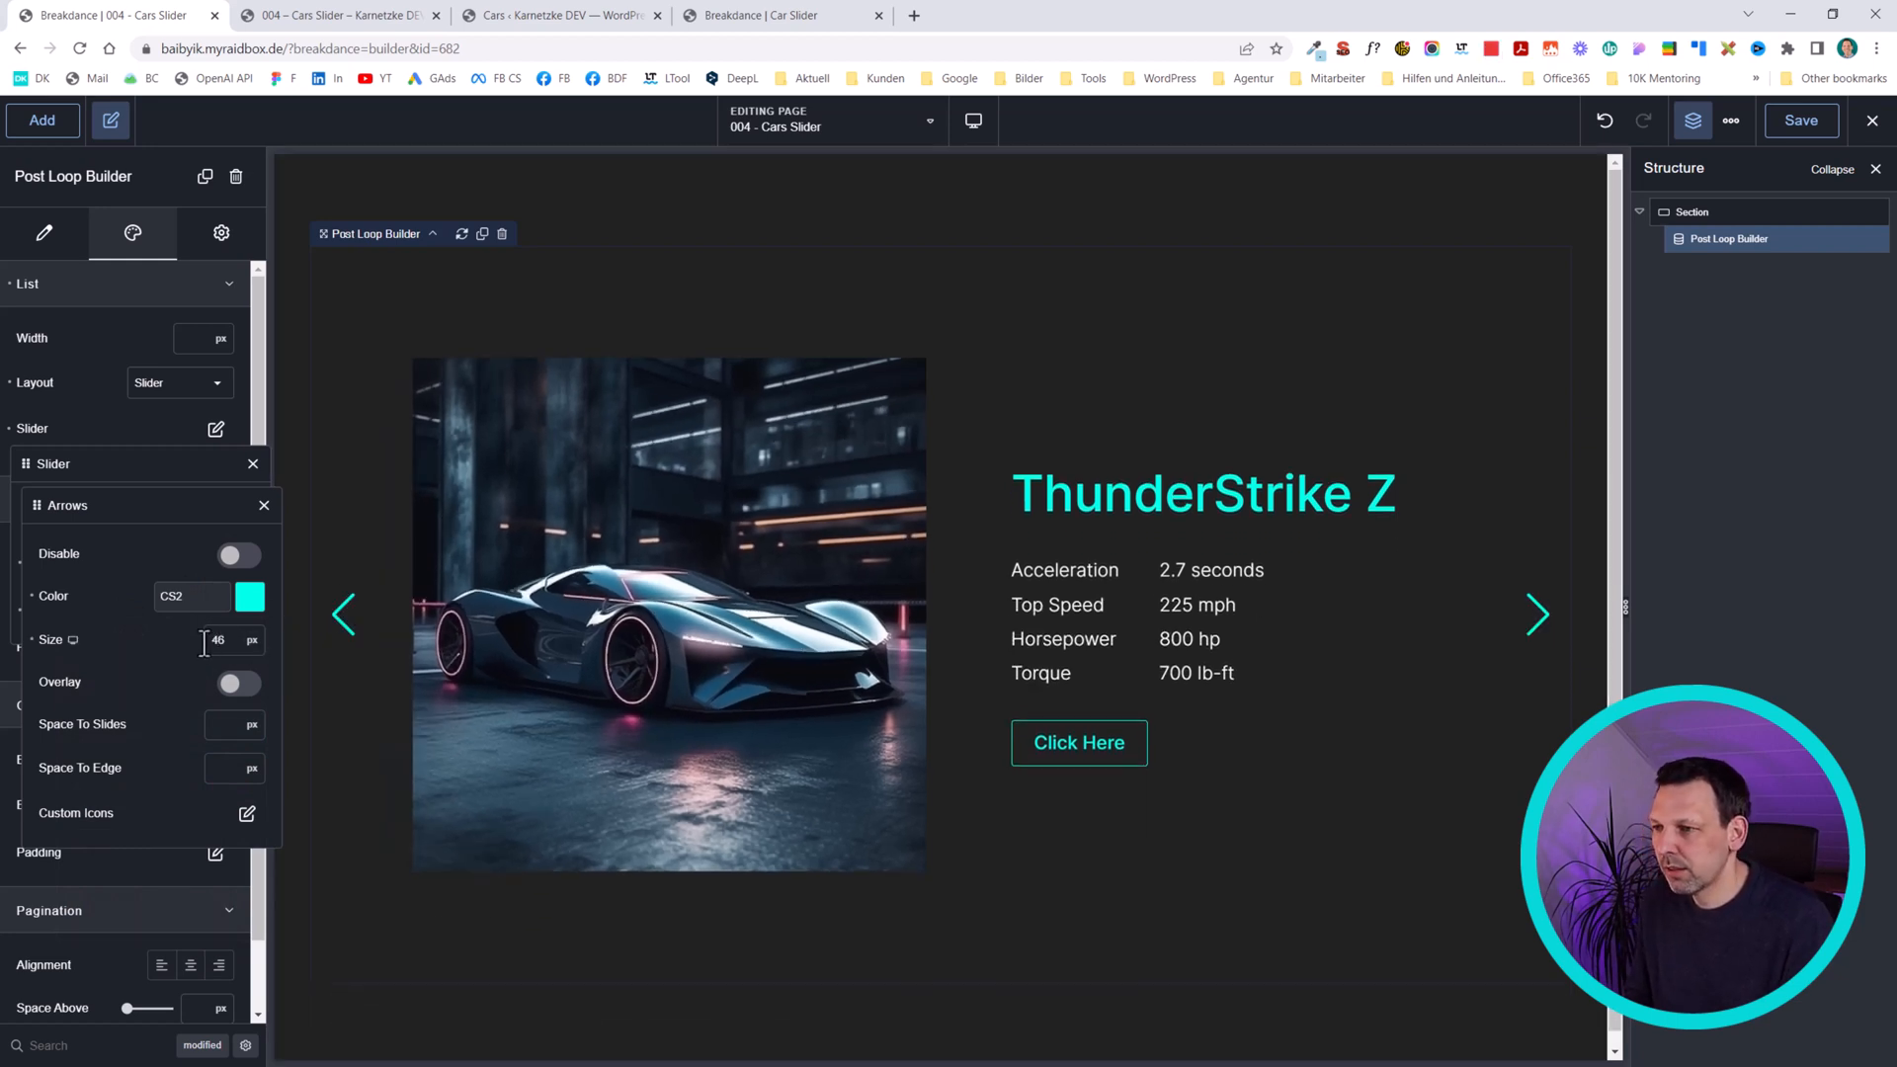
pyautogui.press('BackSpace')
pyautogui.press('BackSpace')
pyautogui.write('32')
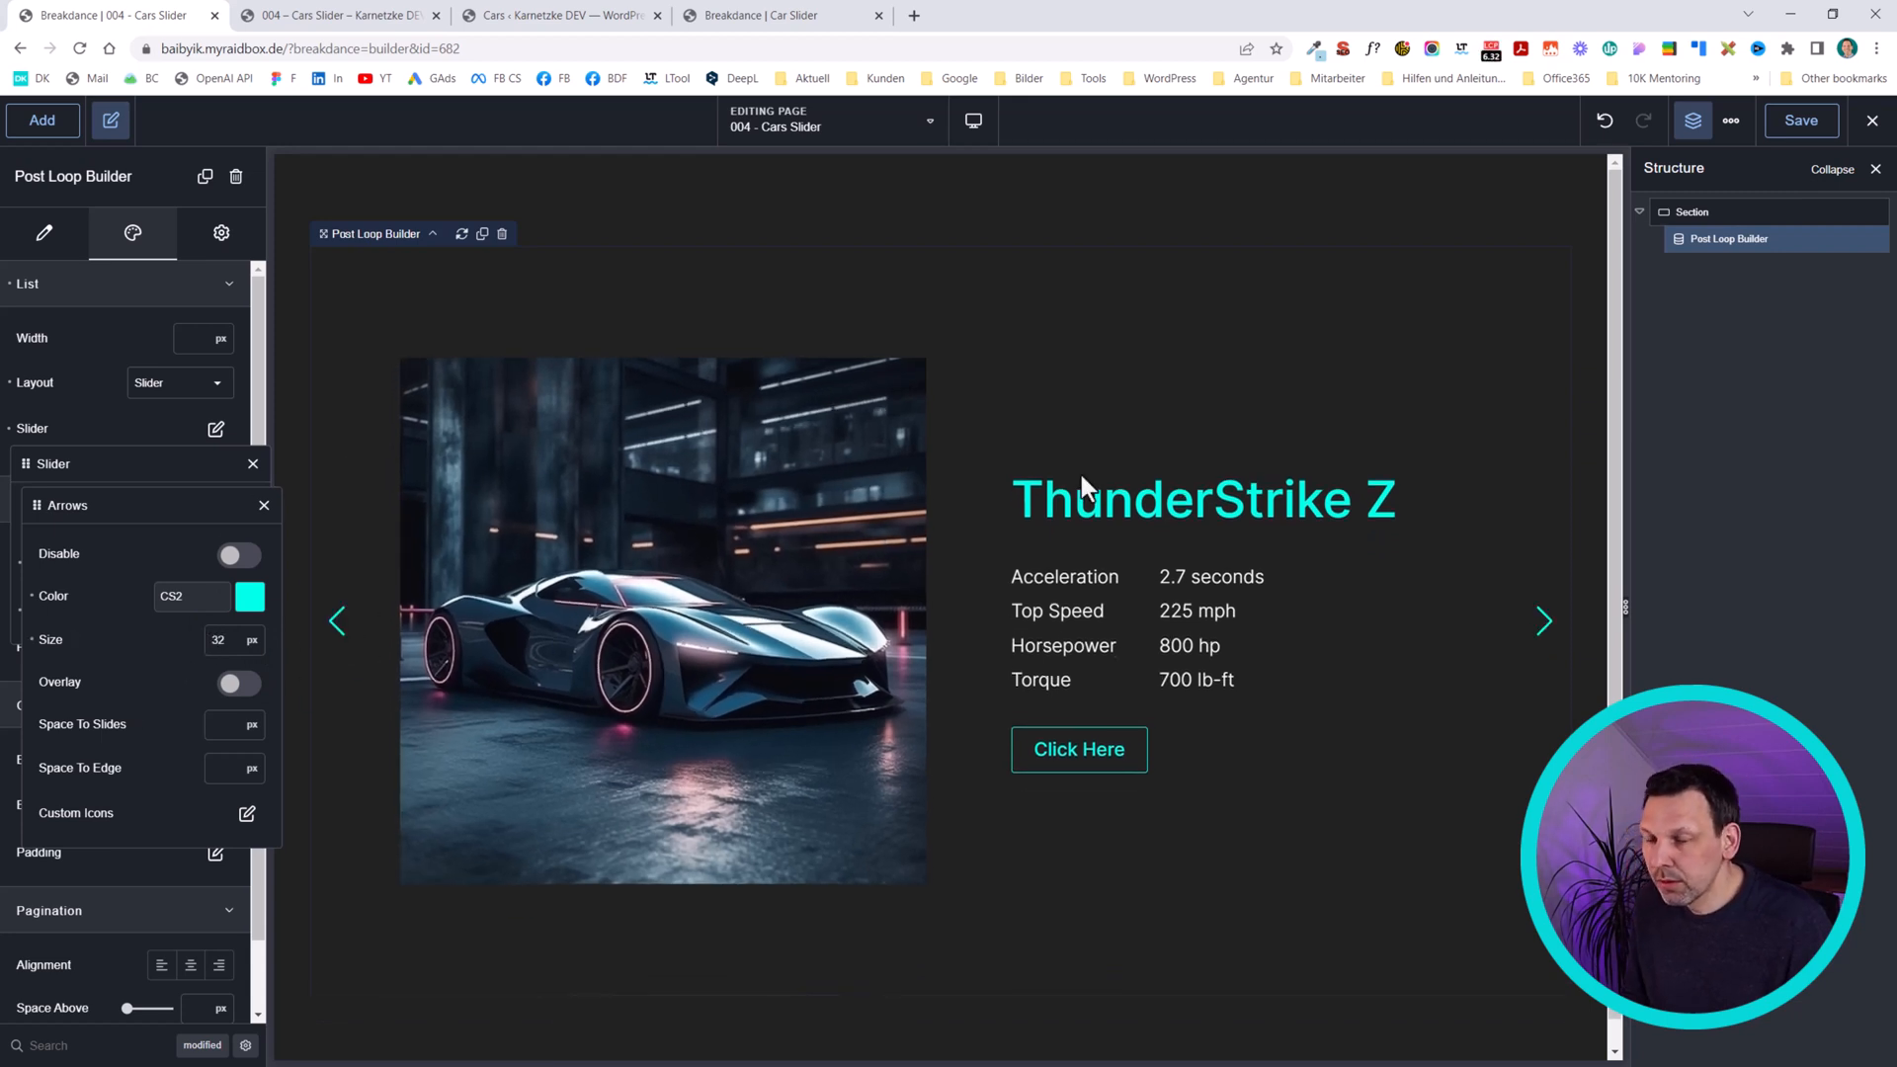
# - Test the slider on the front-end page by advancing through several car slides
pyautogui.click(784, 8)
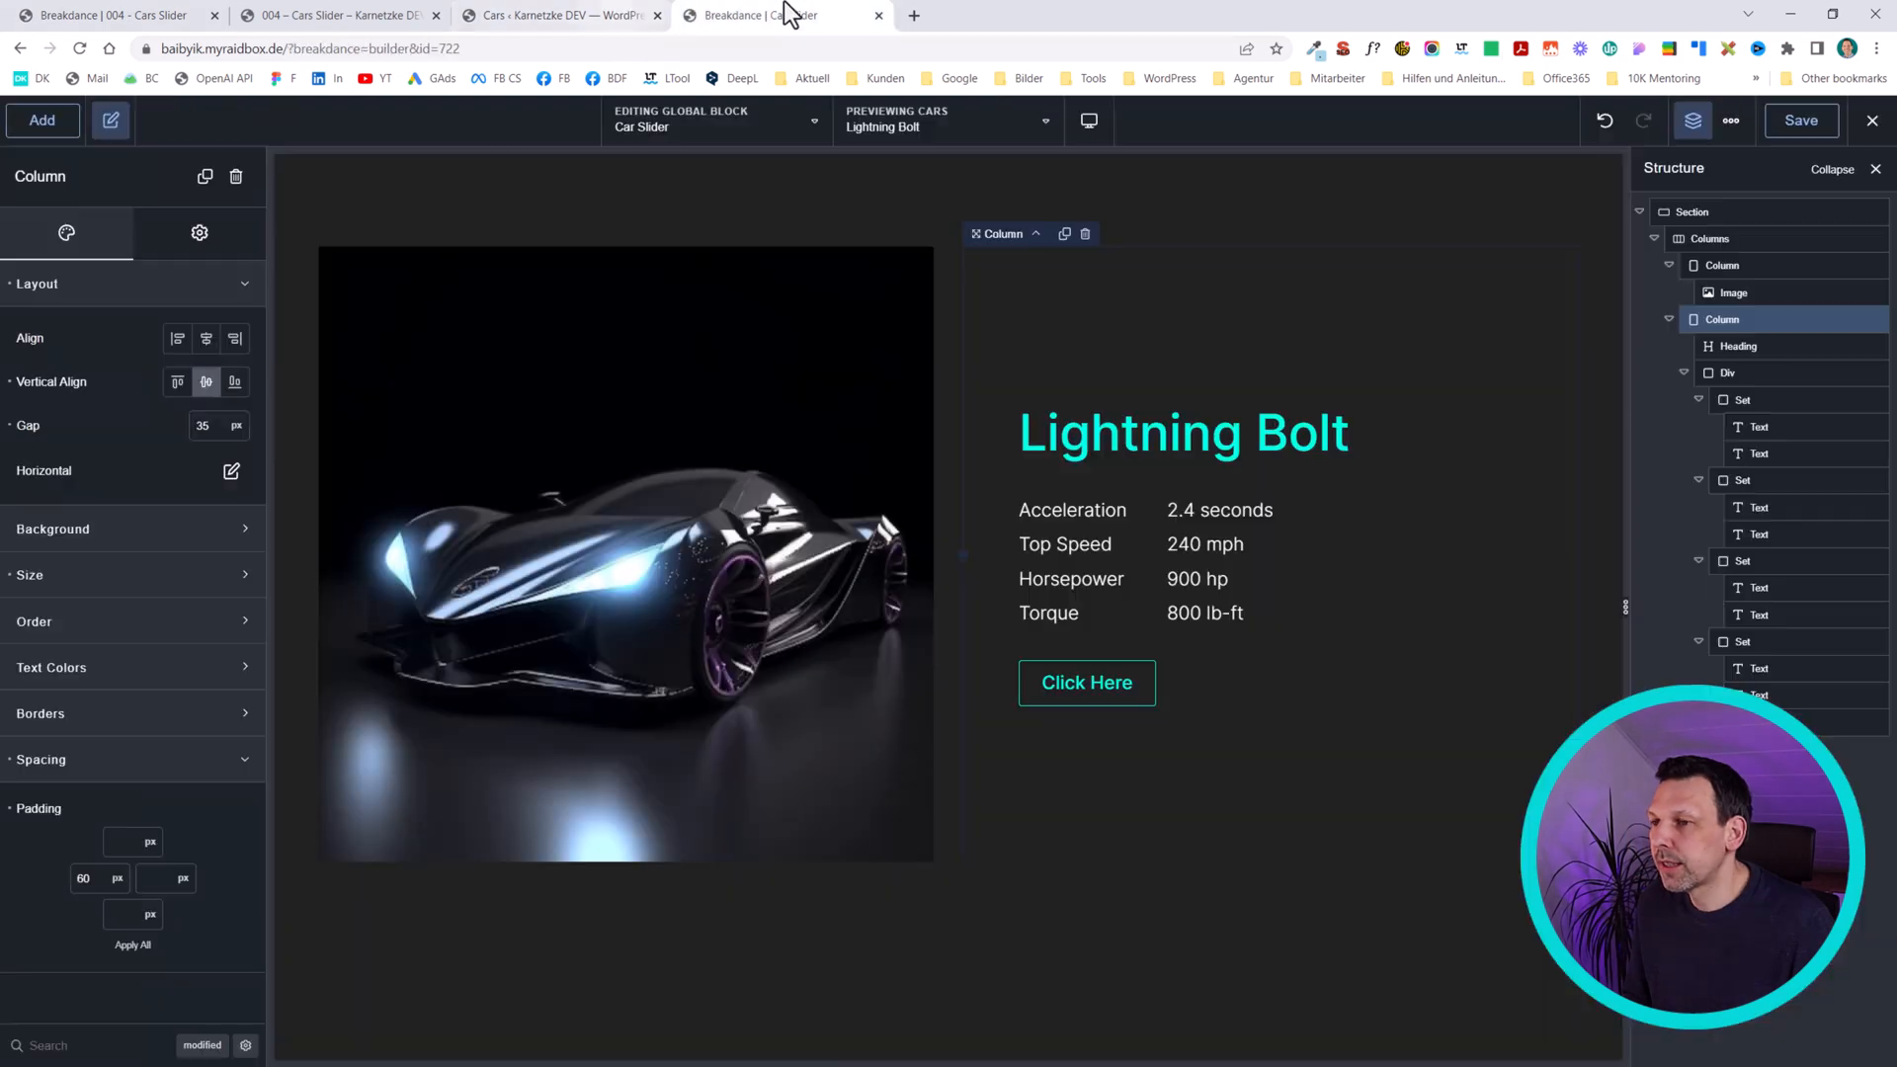
pyautogui.click(326, 10)
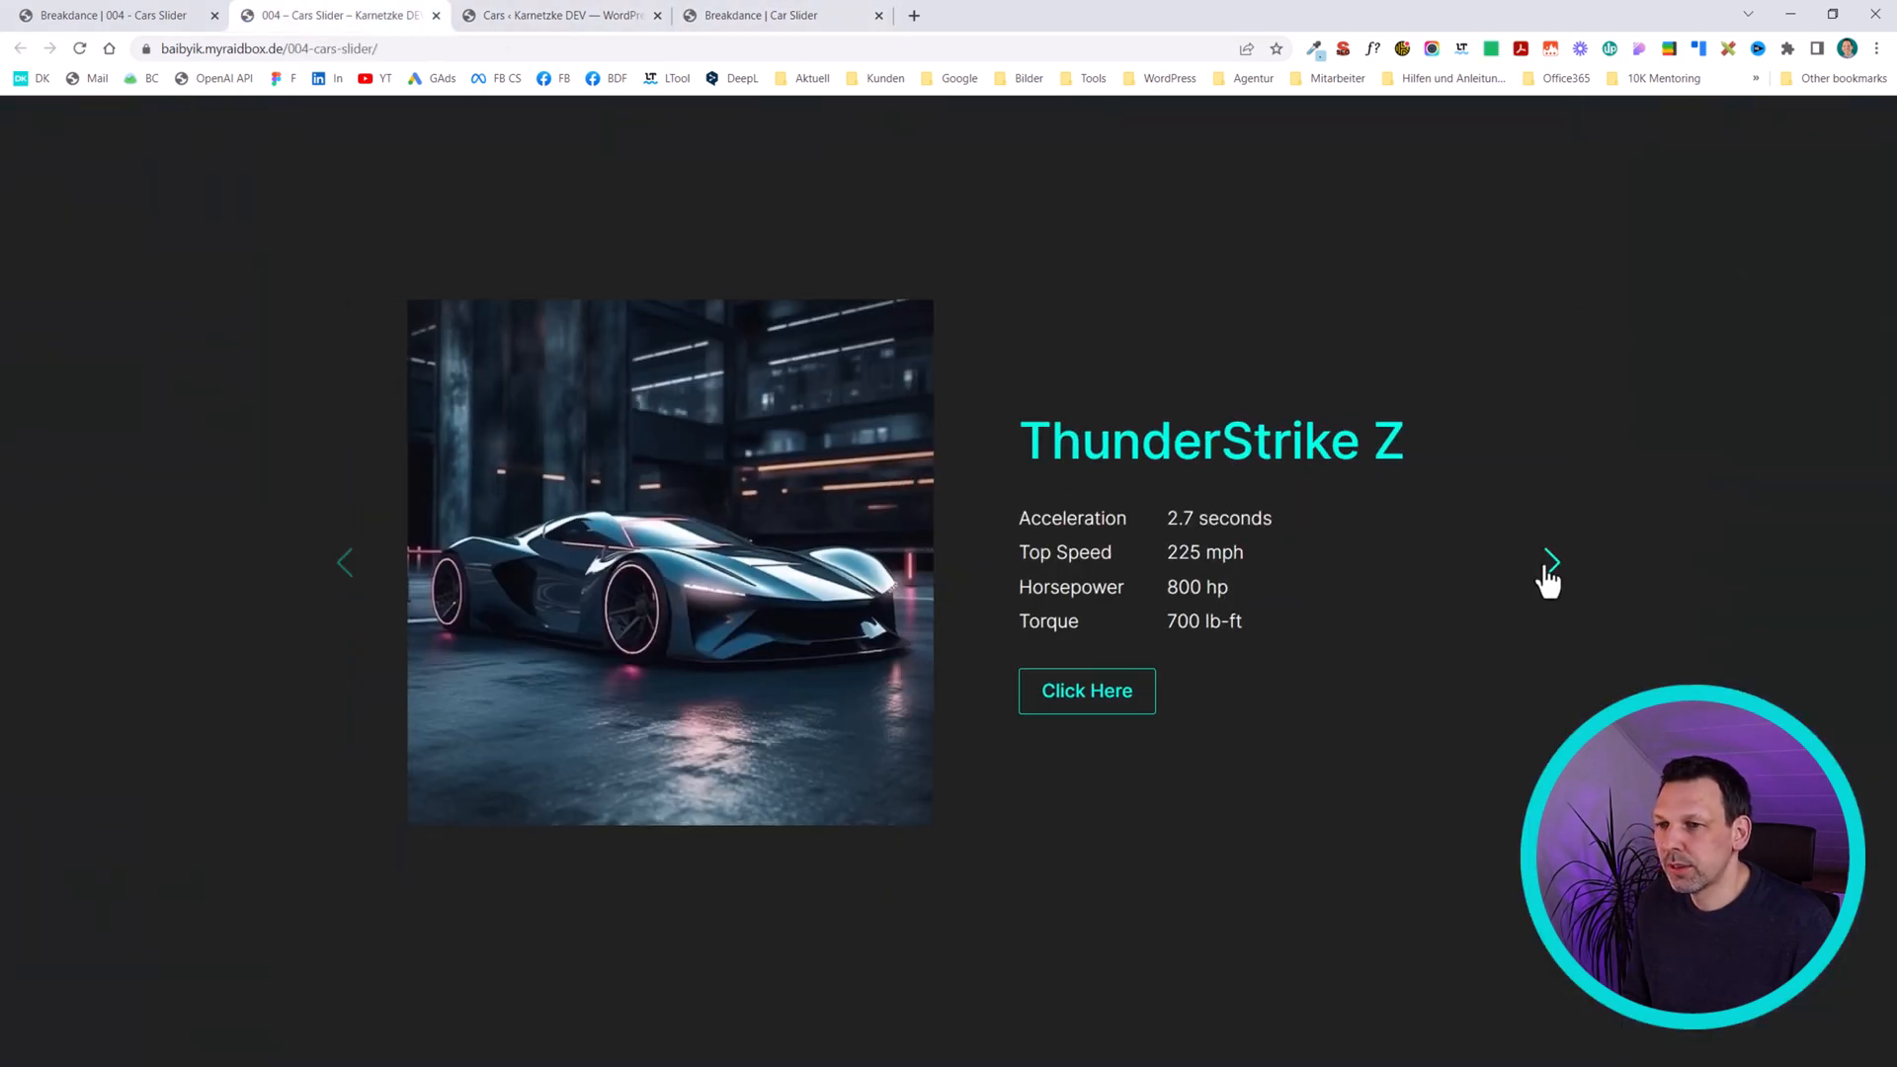
pyautogui.click(1547, 571)
pyautogui.click(1547, 571)
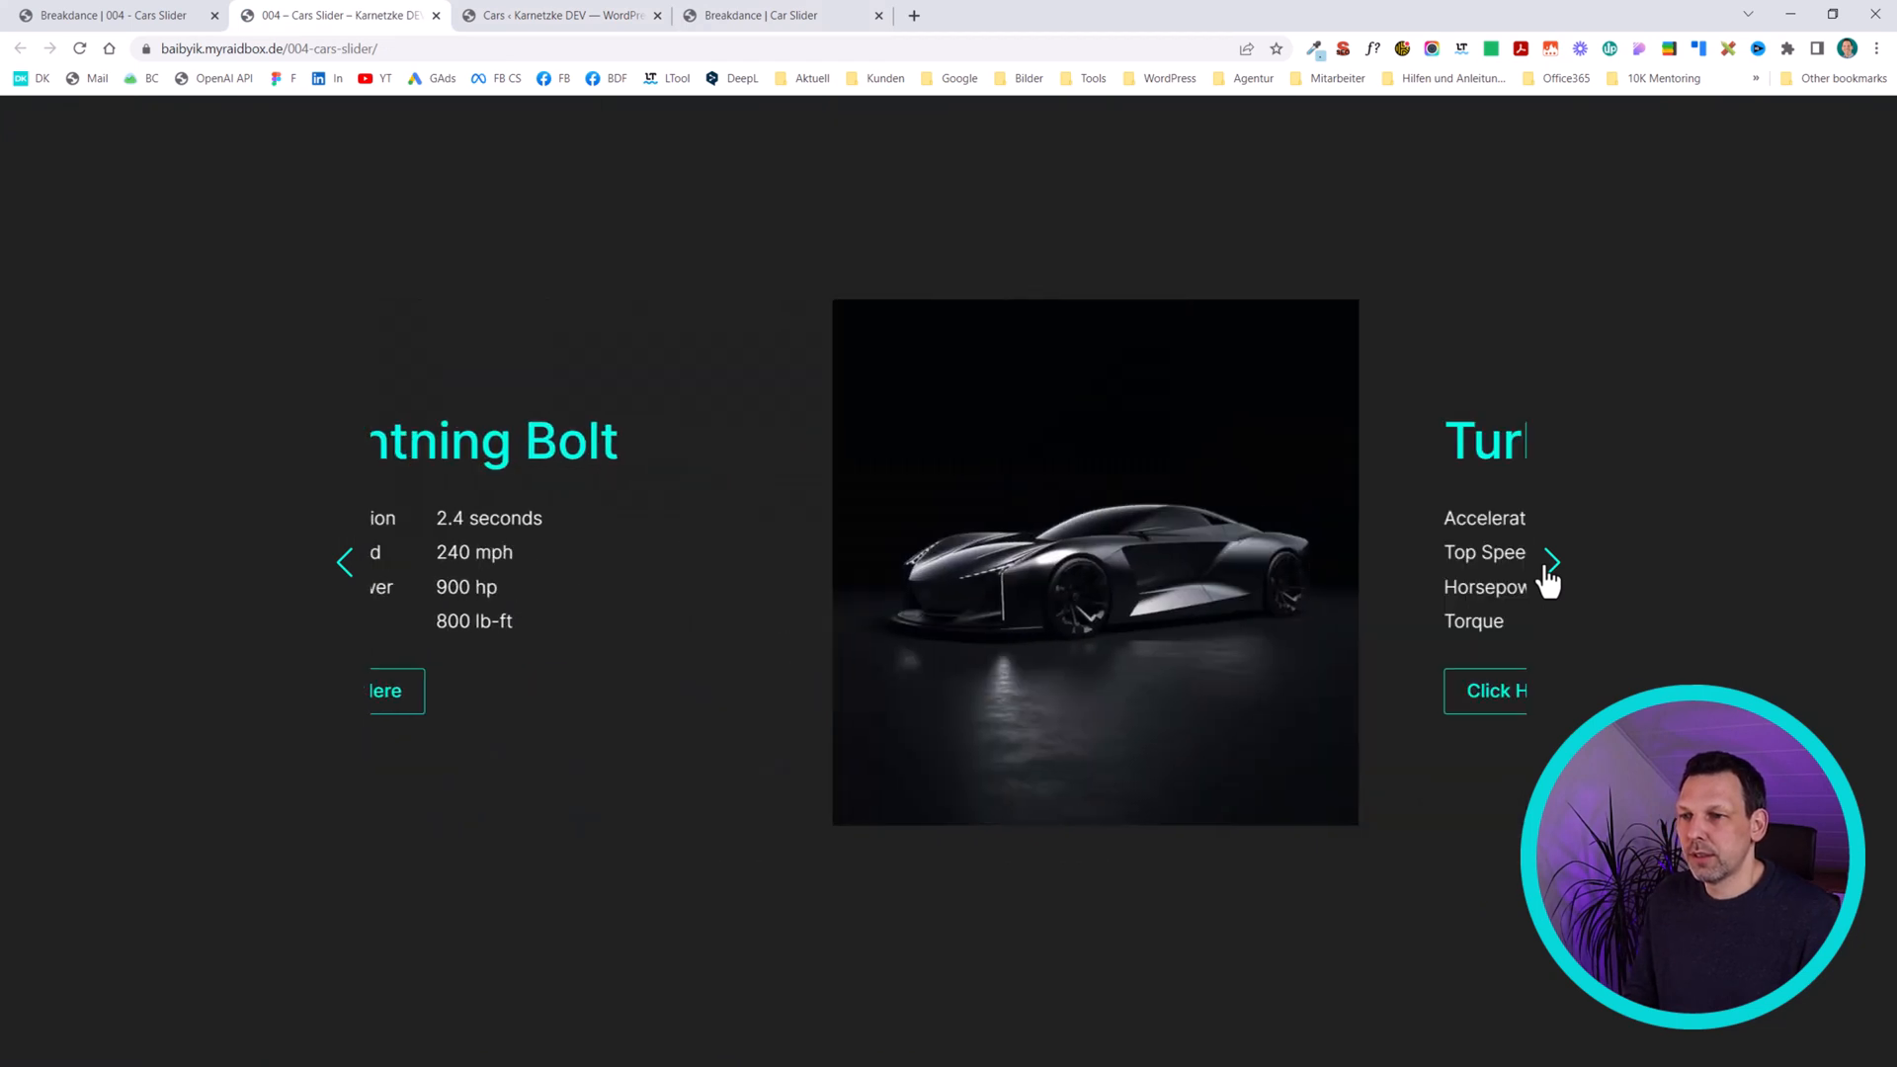
pyautogui.click(1549, 571)
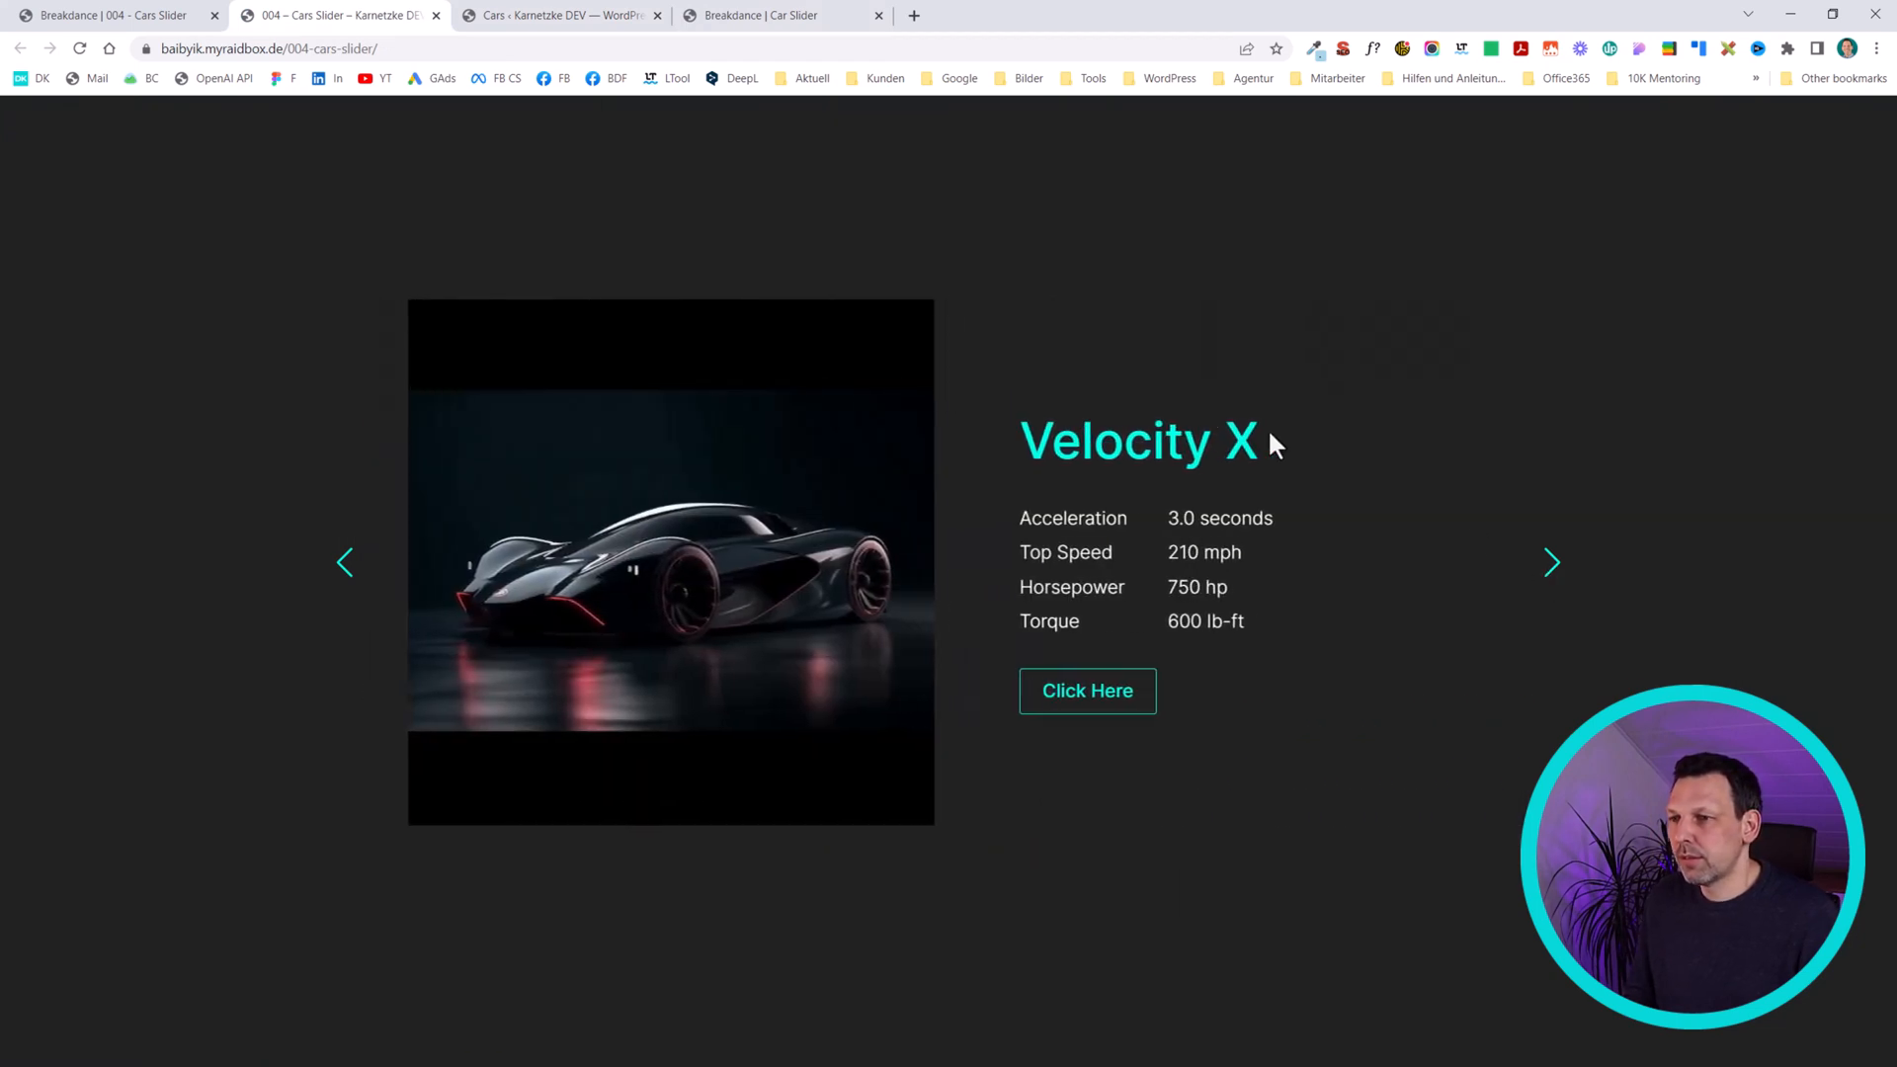
# - In the Car Slider global block, set the Section's background color to dark grey #191919
pyautogui.click(538, 15)
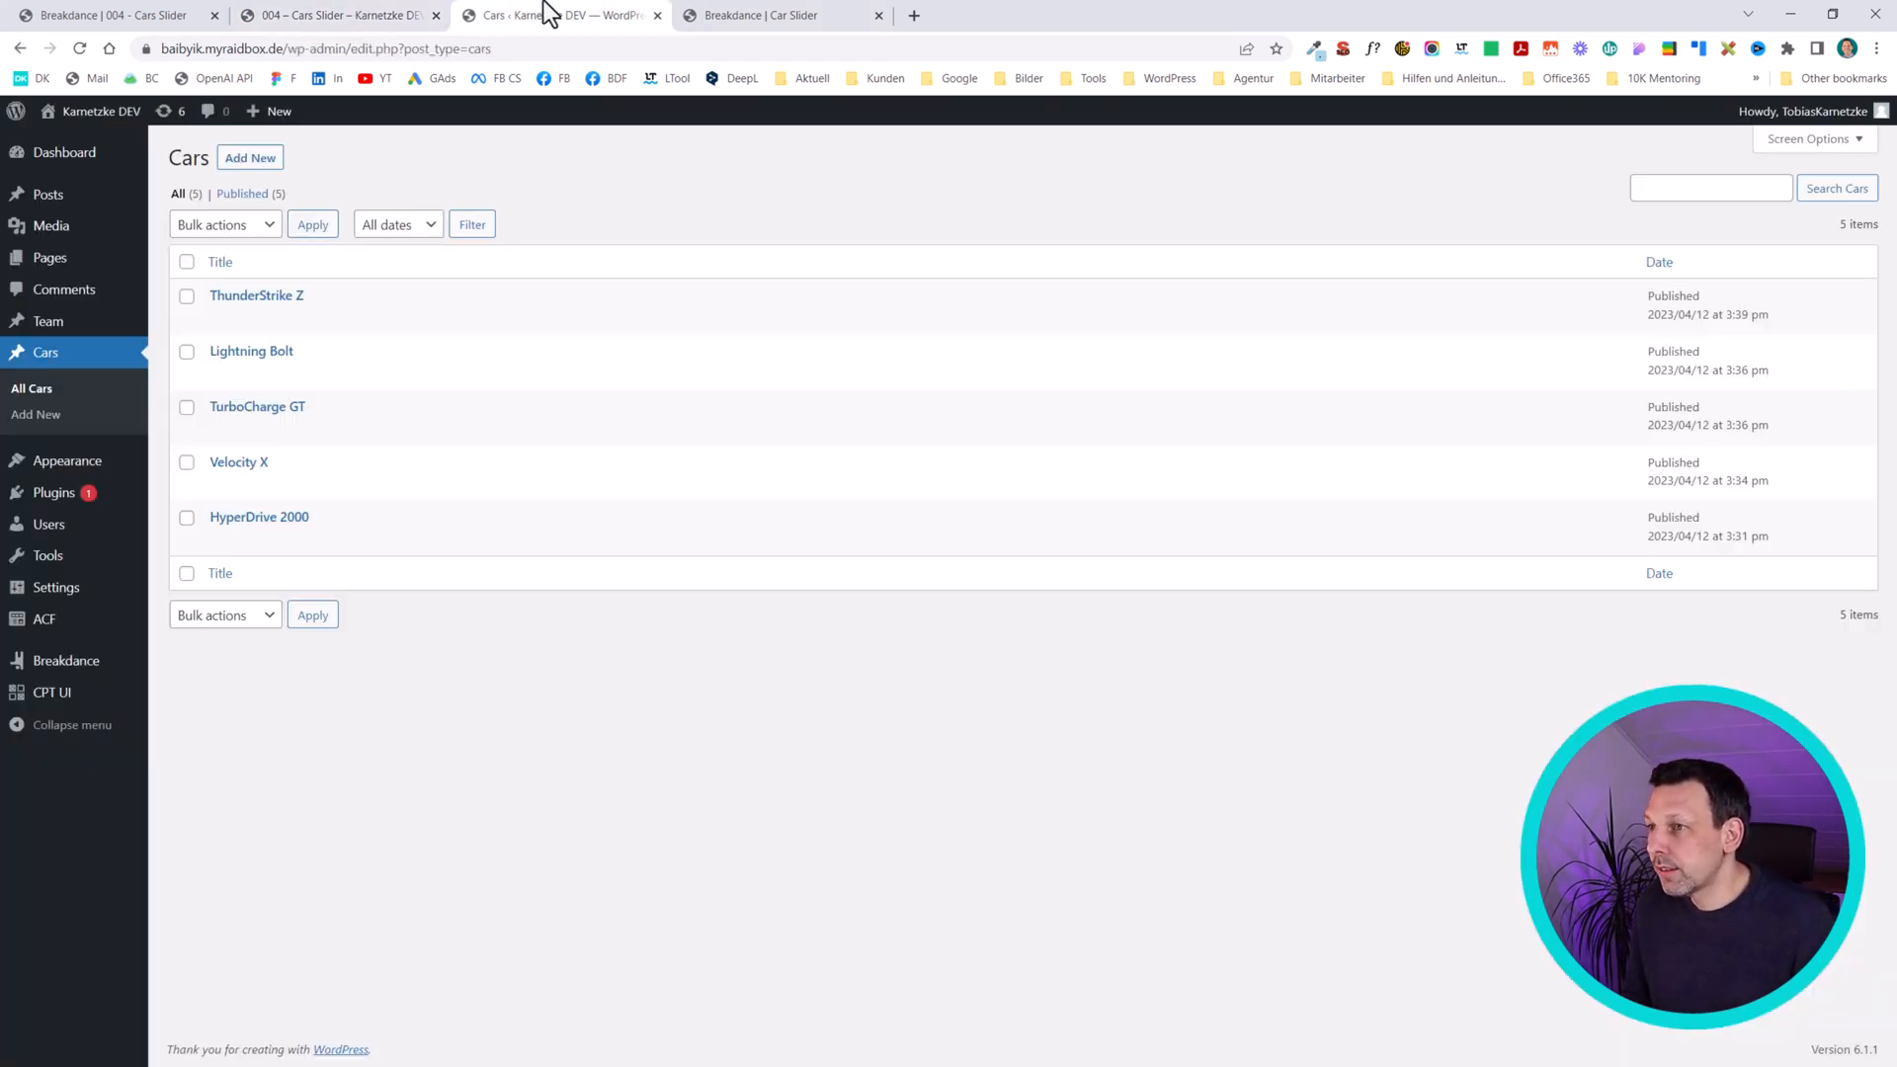
pyautogui.click(110, 15)
pyautogui.click(772, 14)
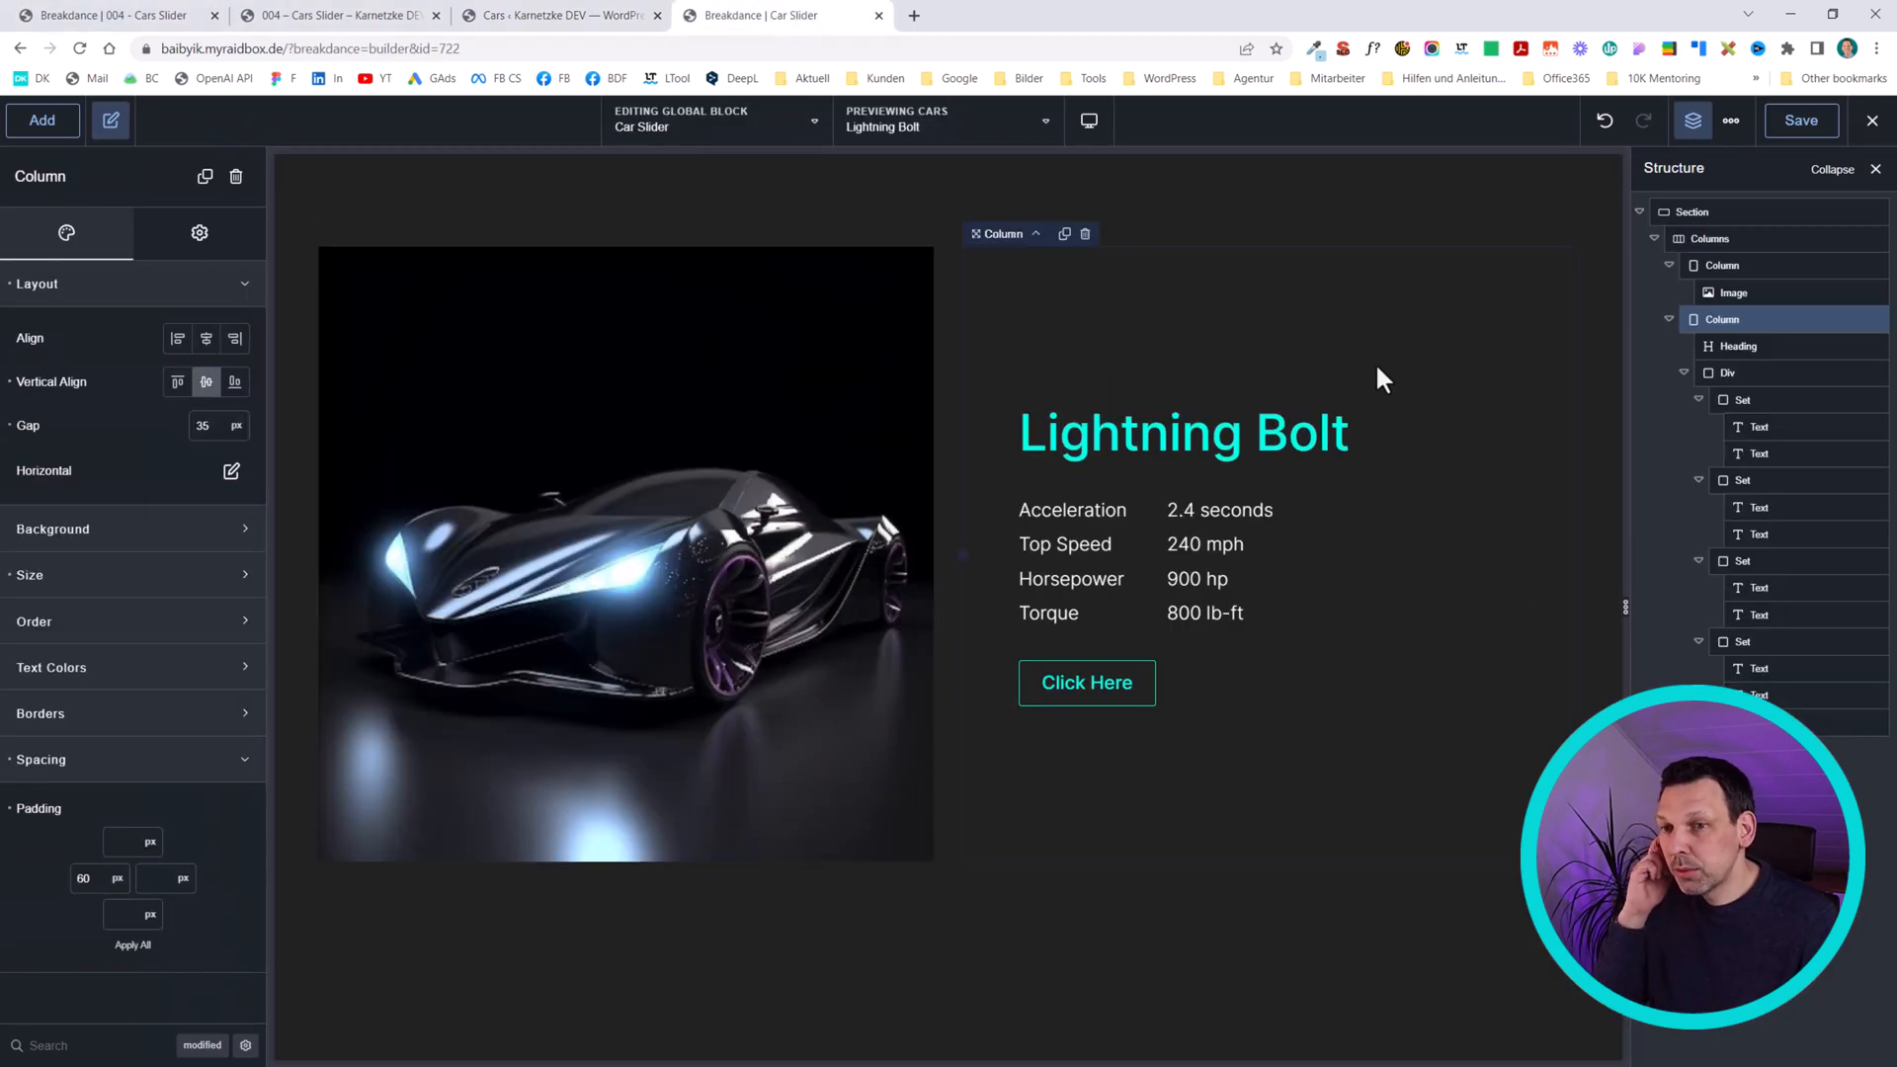
pyautogui.click(1707, 211)
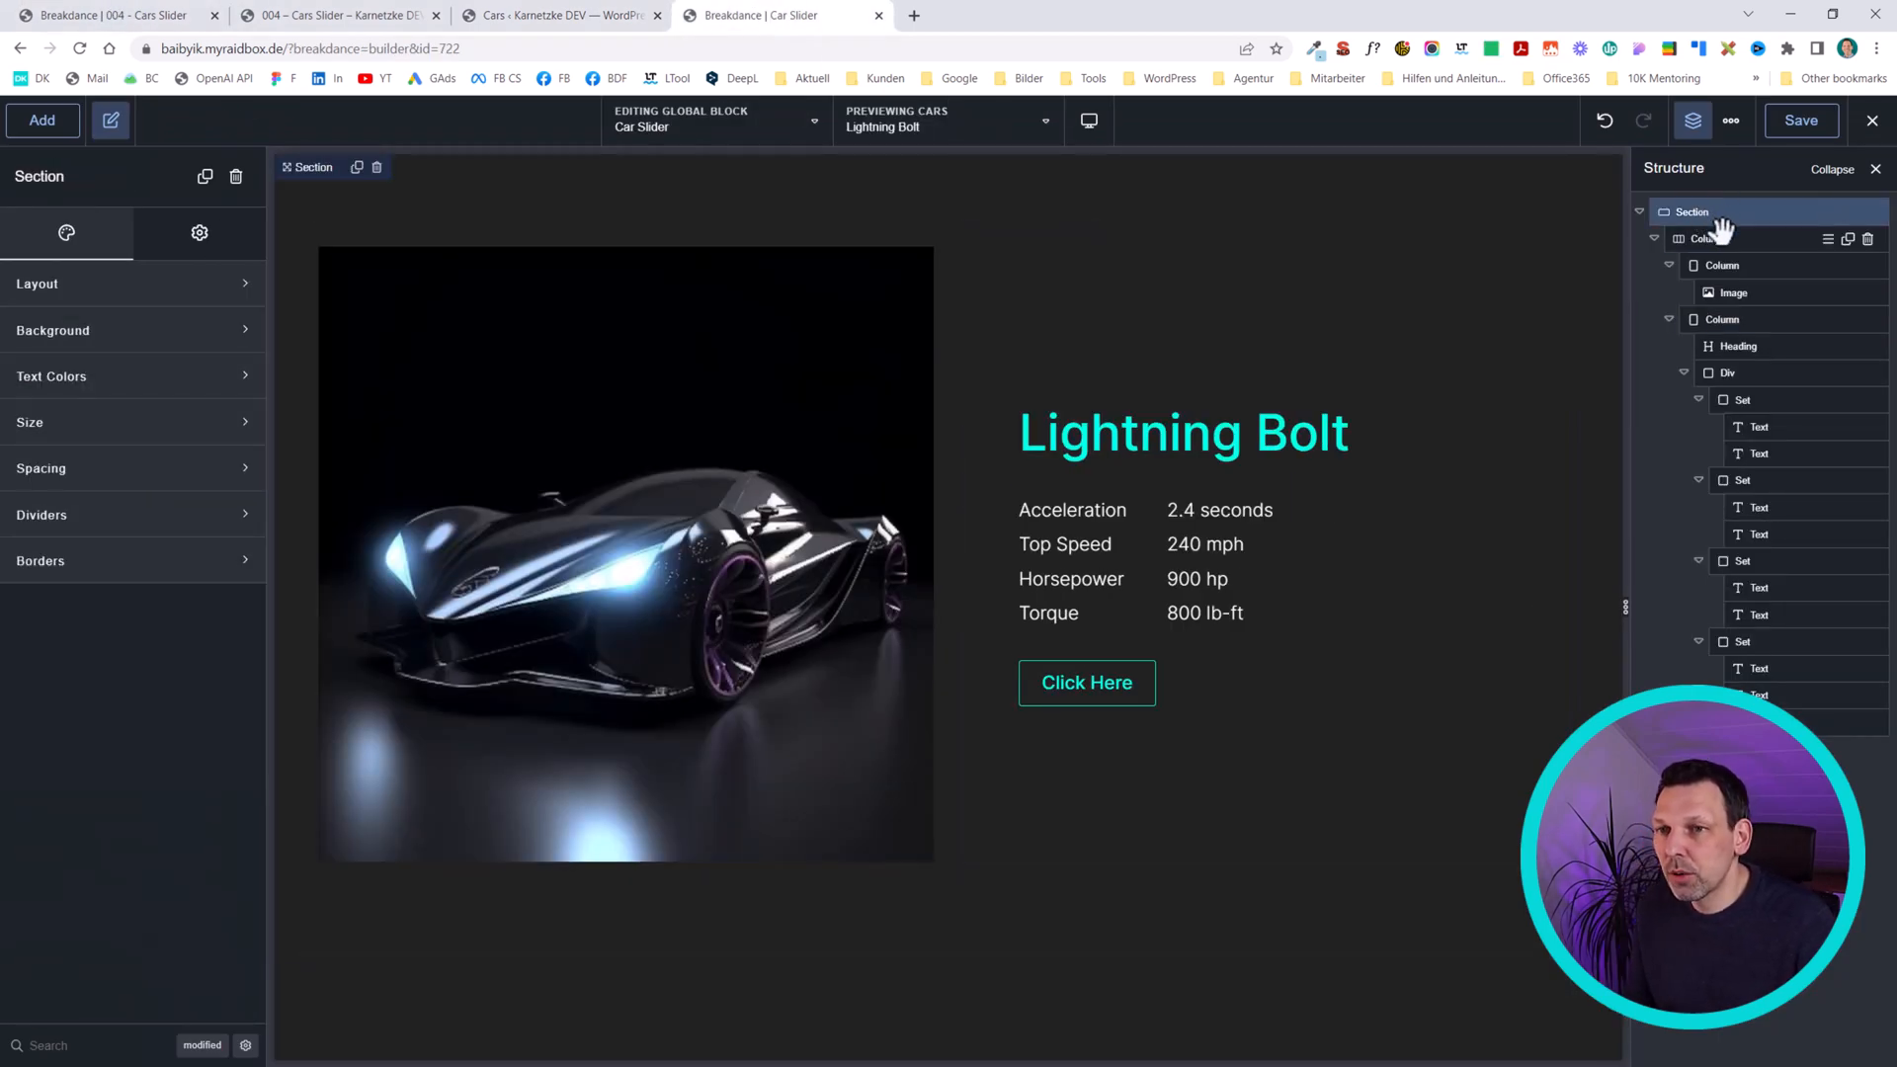
pyautogui.click(99, 334)
pyautogui.click(234, 385)
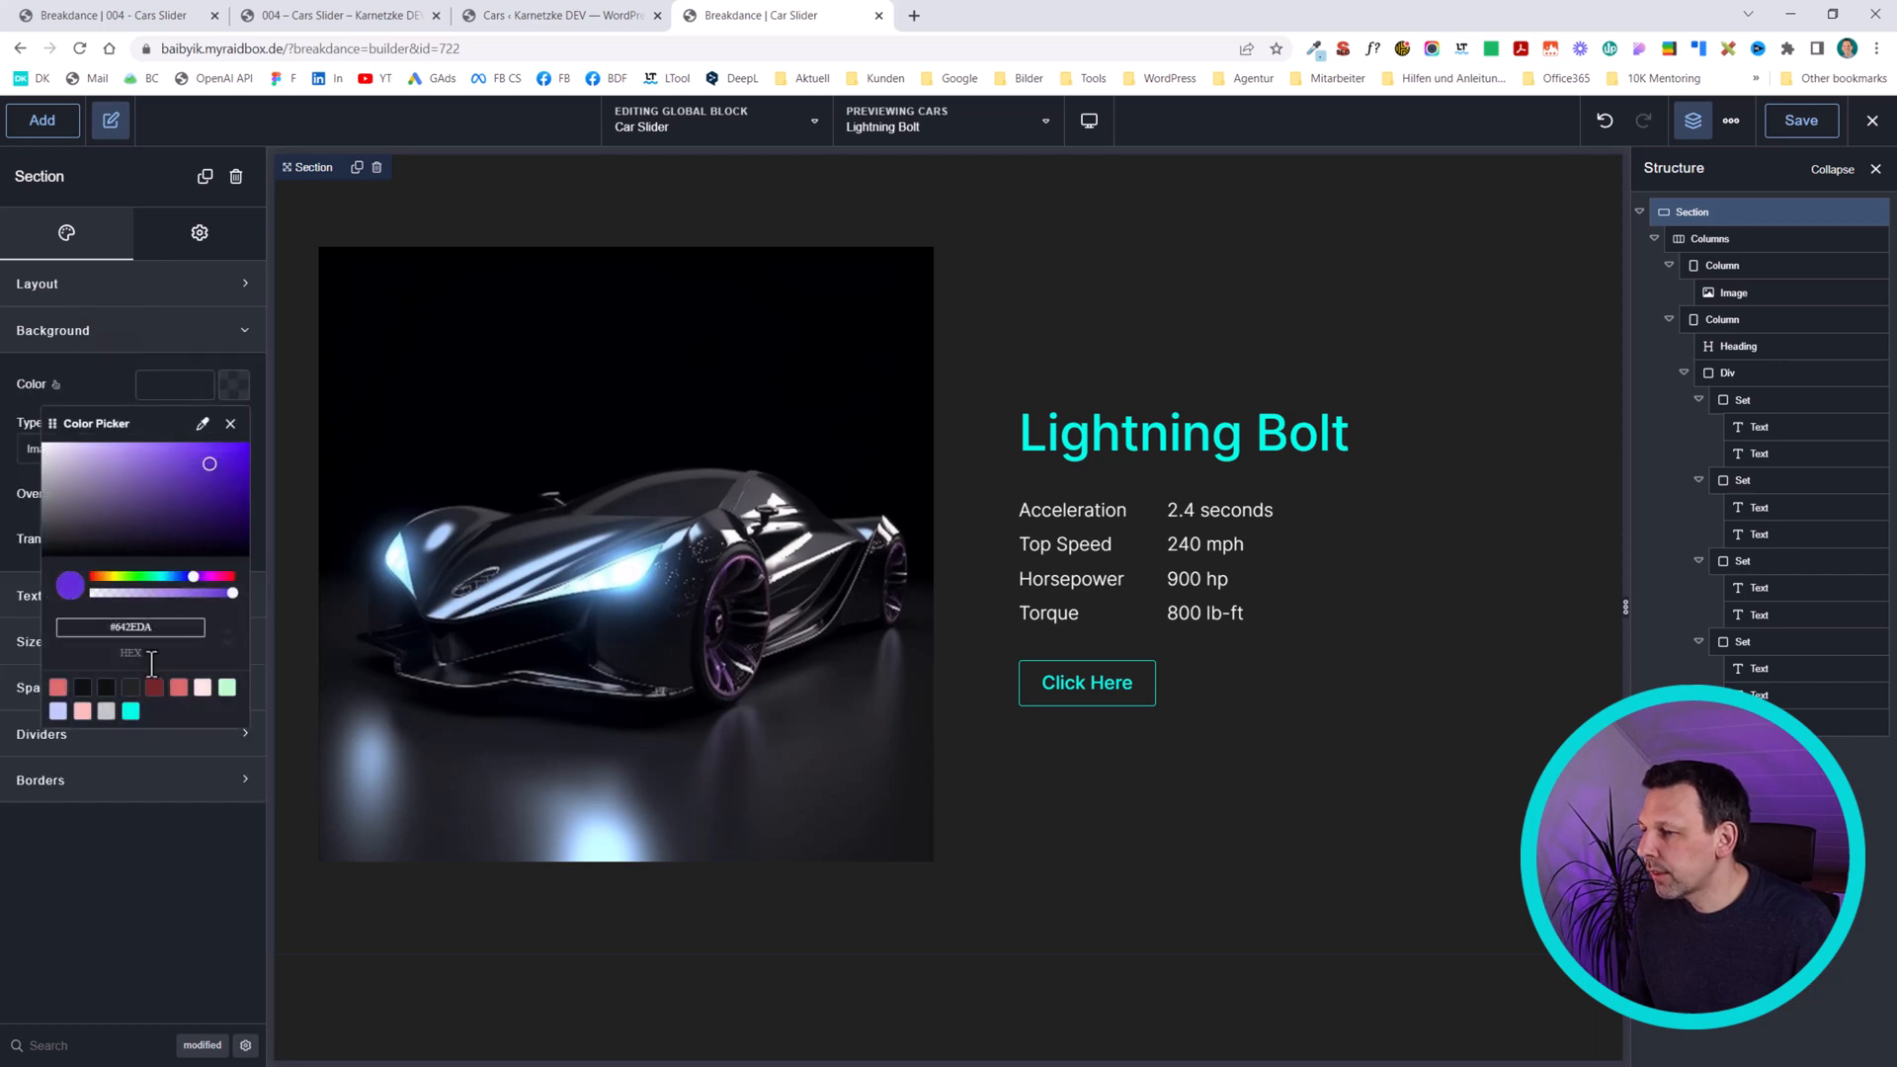
pyautogui.click(83, 689)
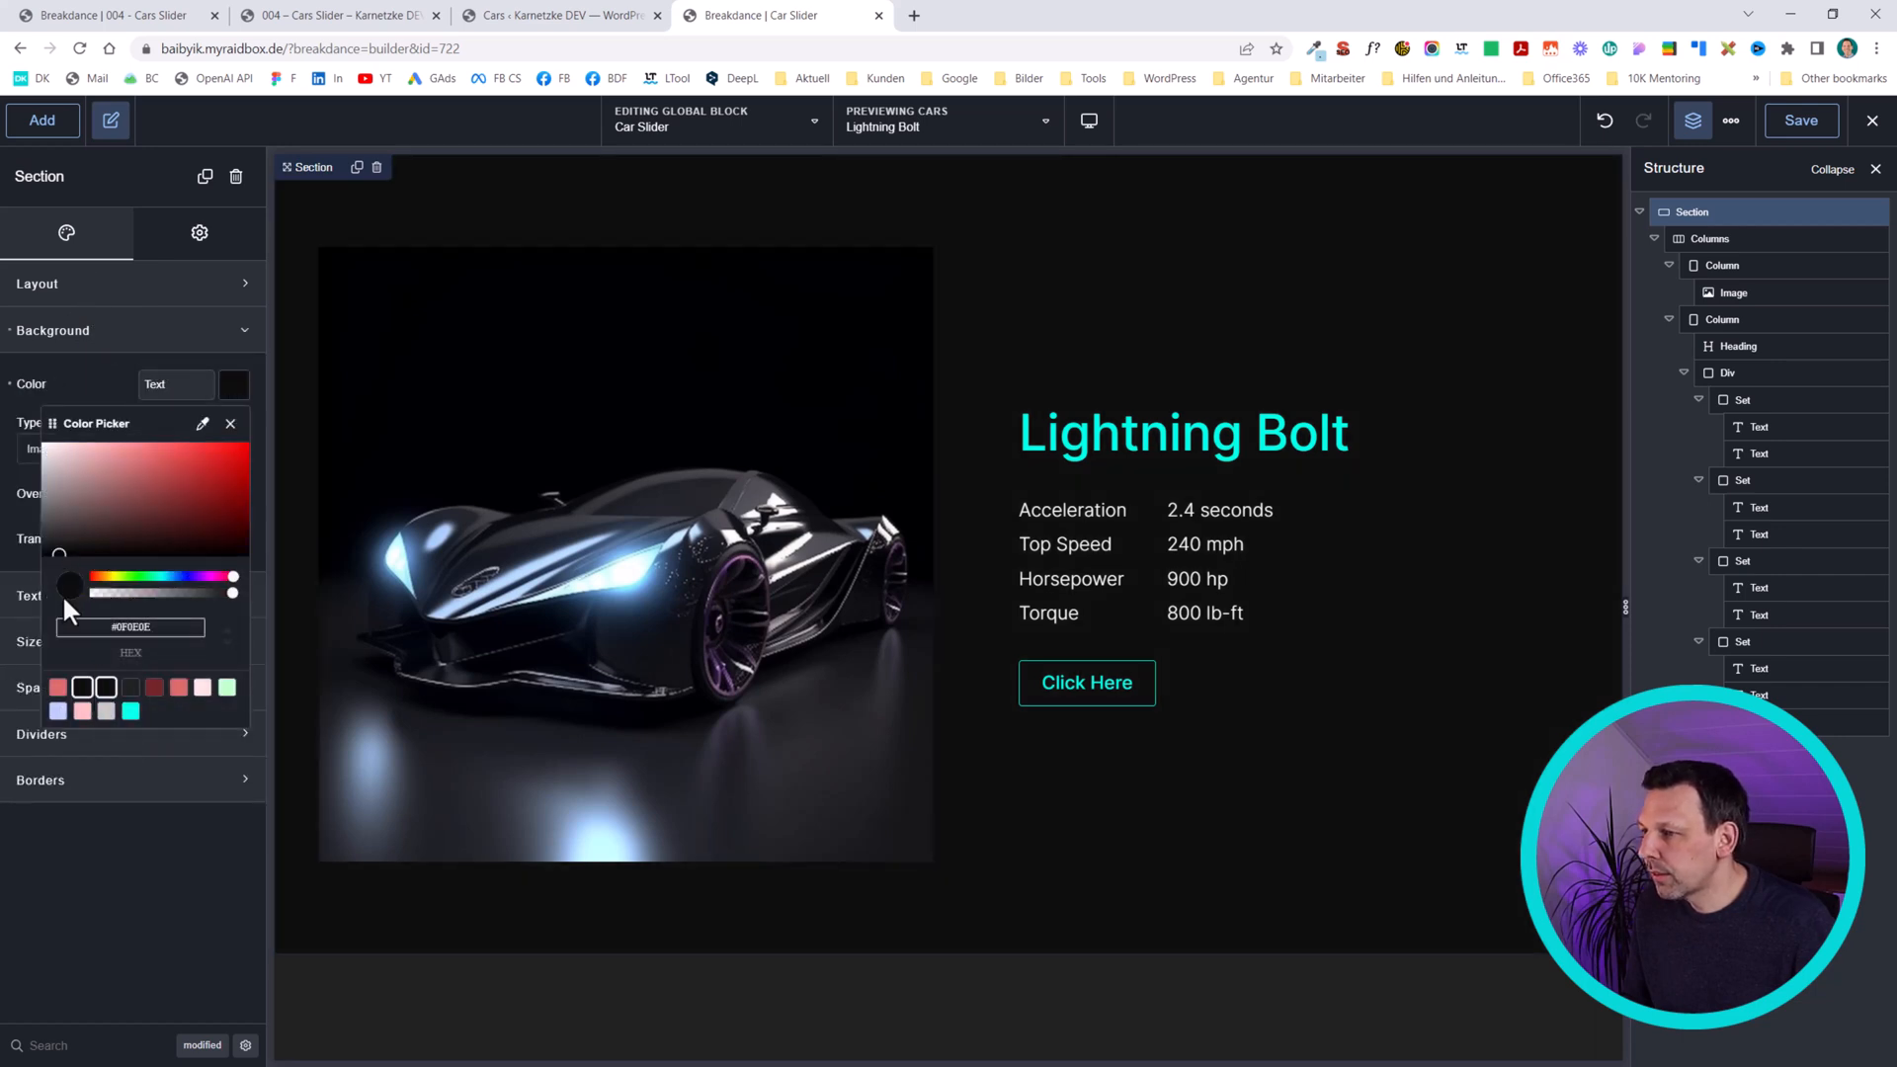
pyautogui.click(47, 543)
pyautogui.moveTo(46, 547); pyautogui.dragTo(21, 544)
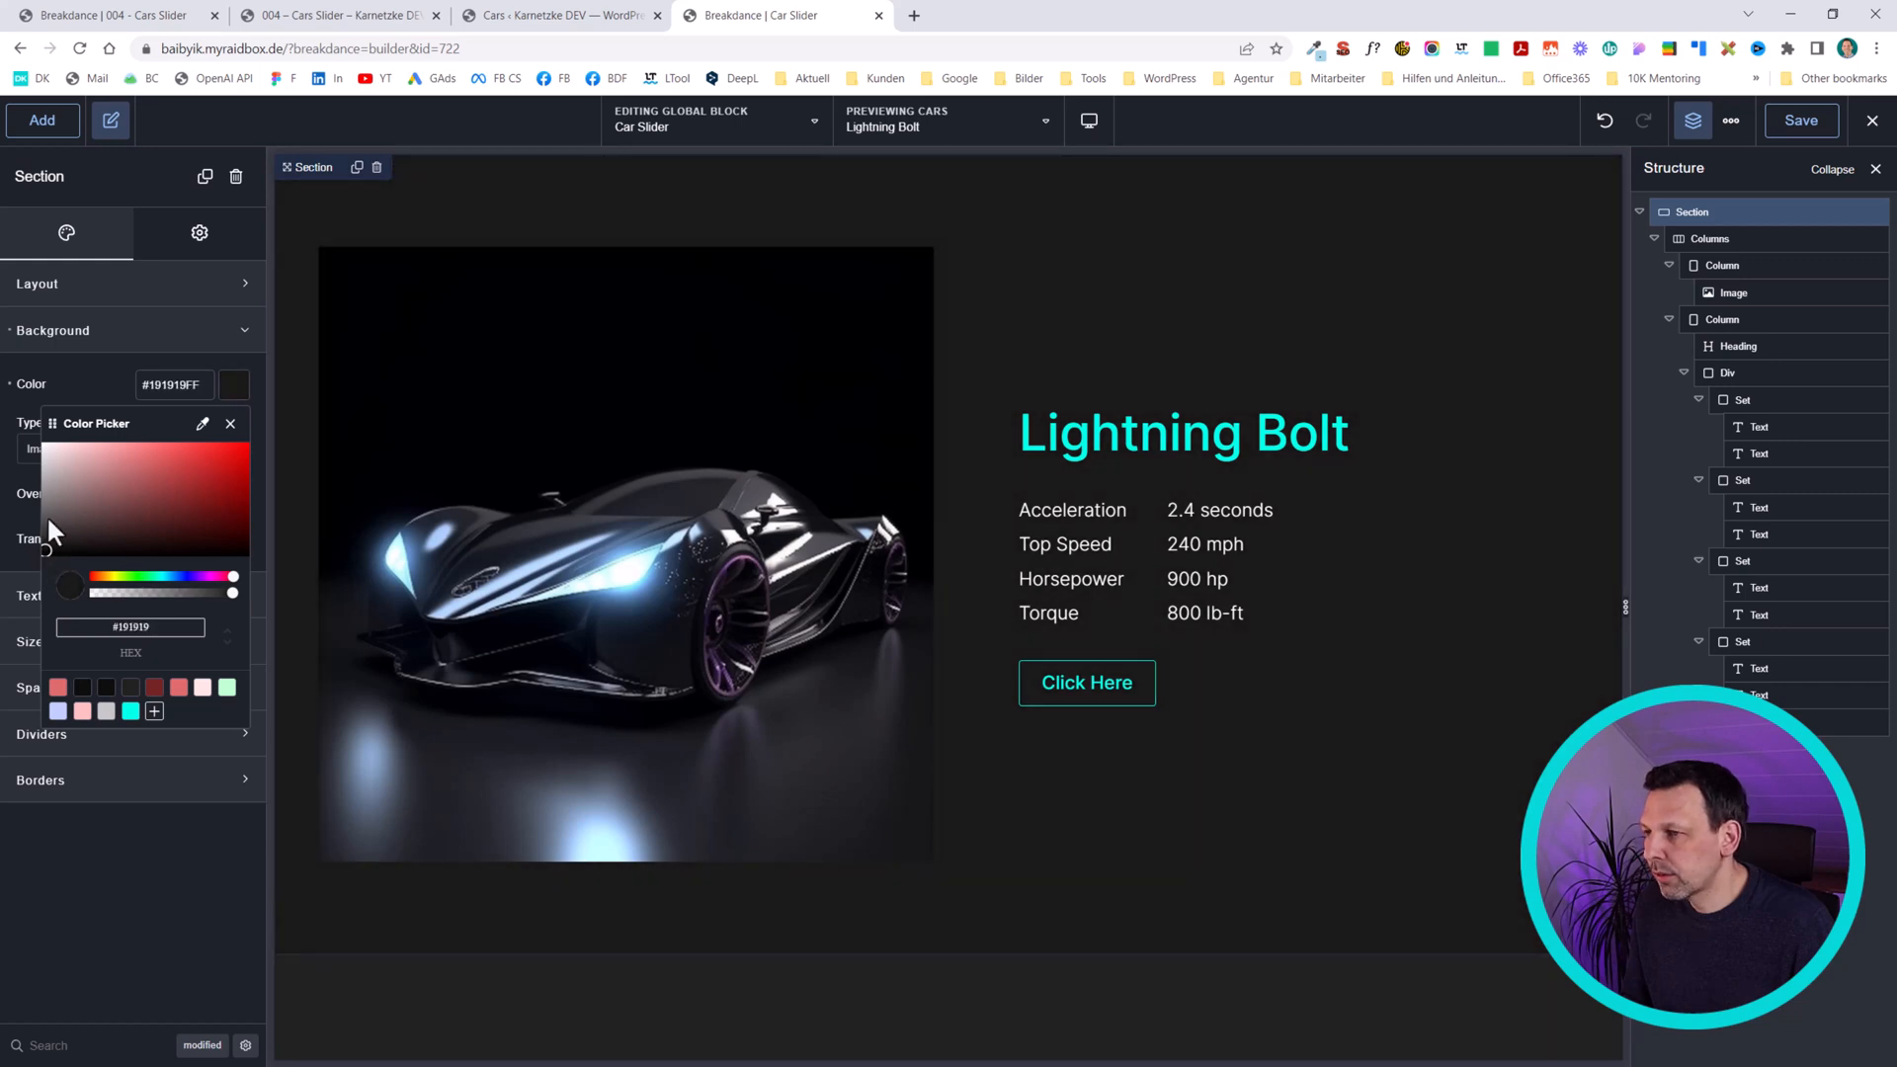
pyautogui.click(105, 369)
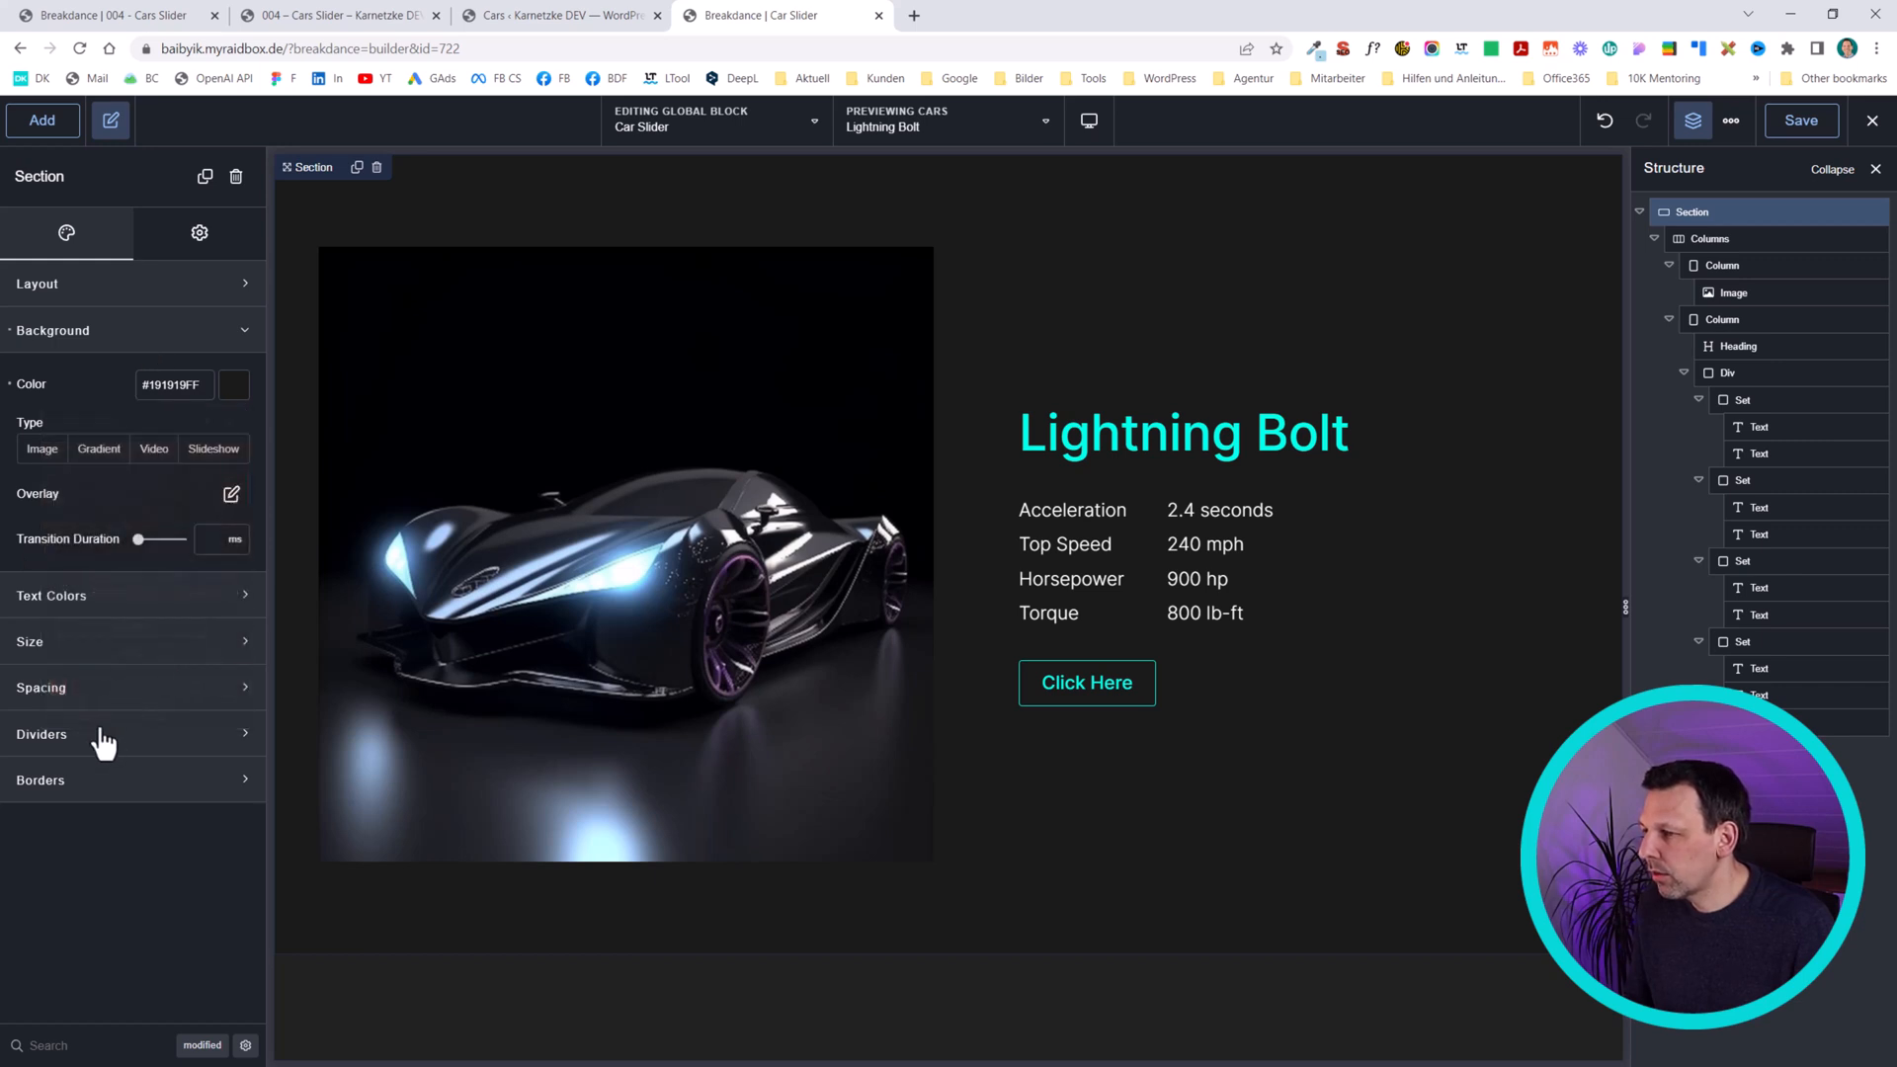
# - Set the Section's padding to 0 px on all four sides
pyautogui.click(95, 697)
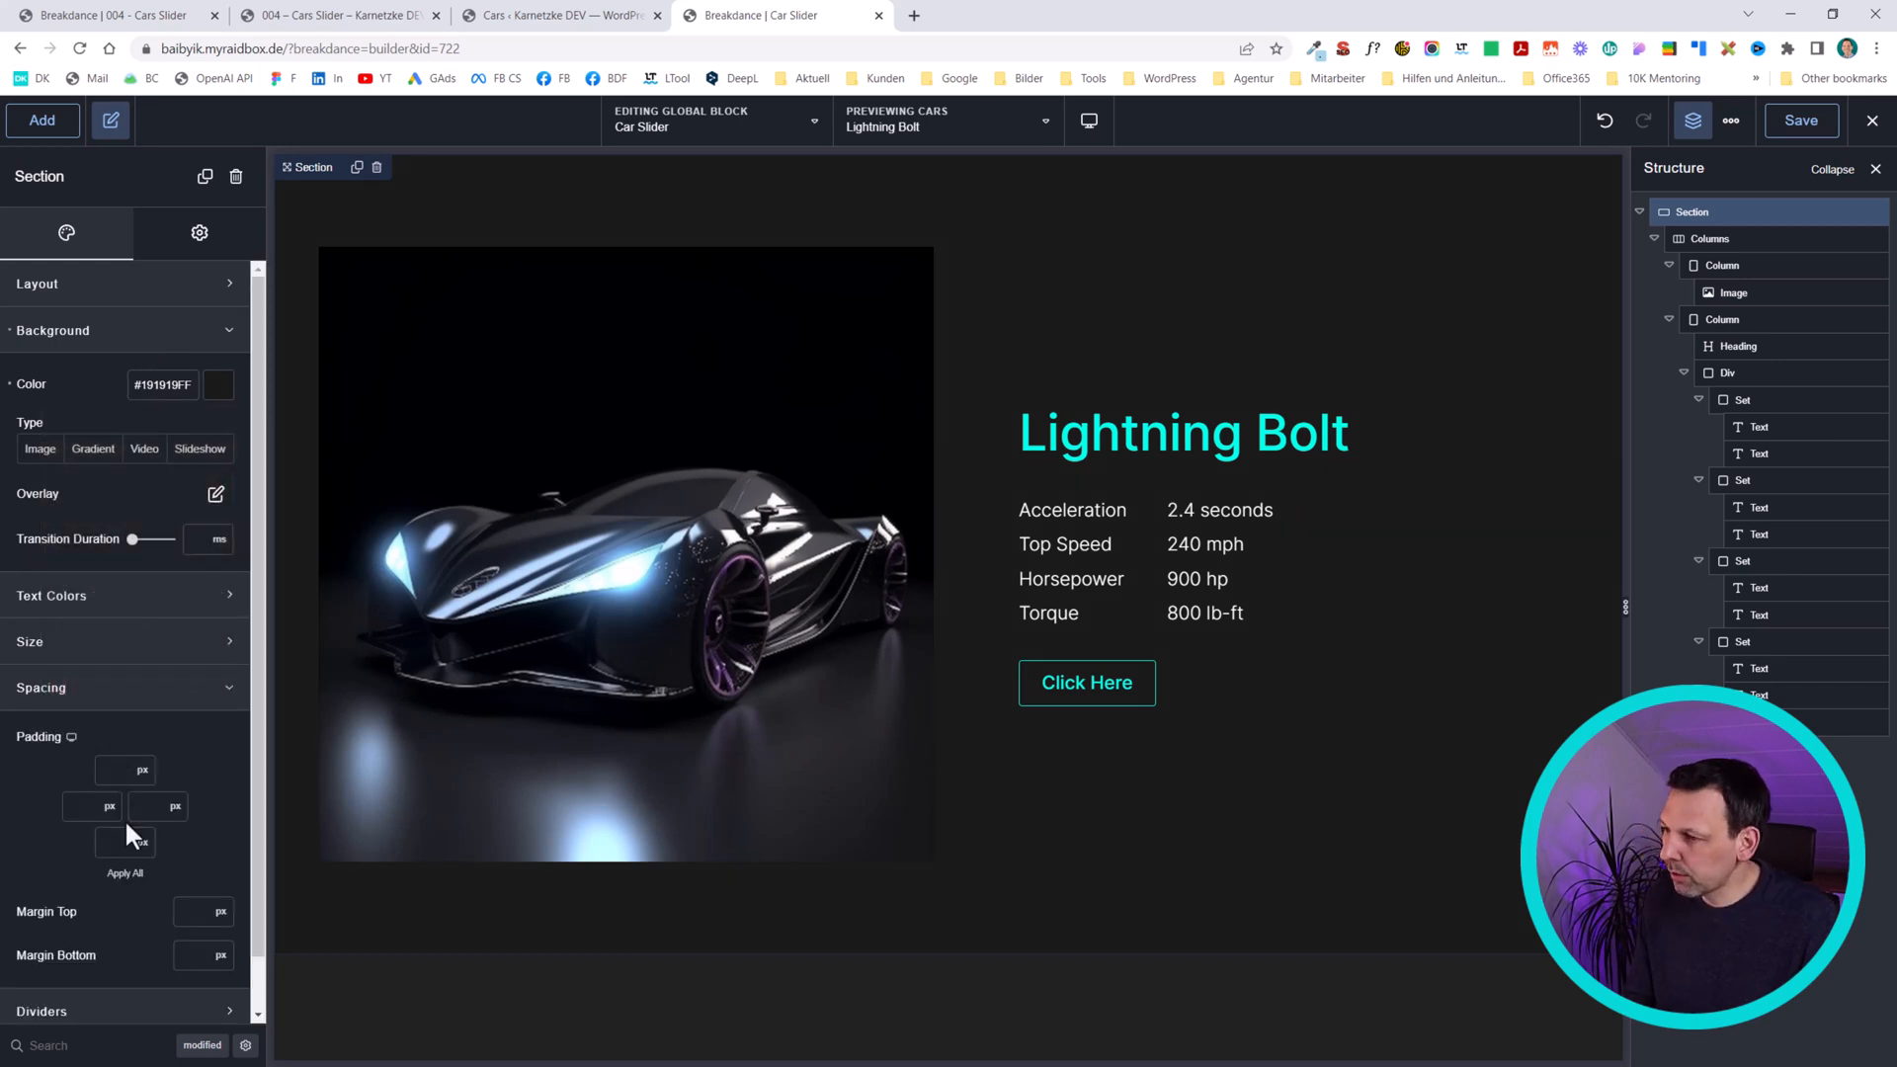
pyautogui.click(125, 873)
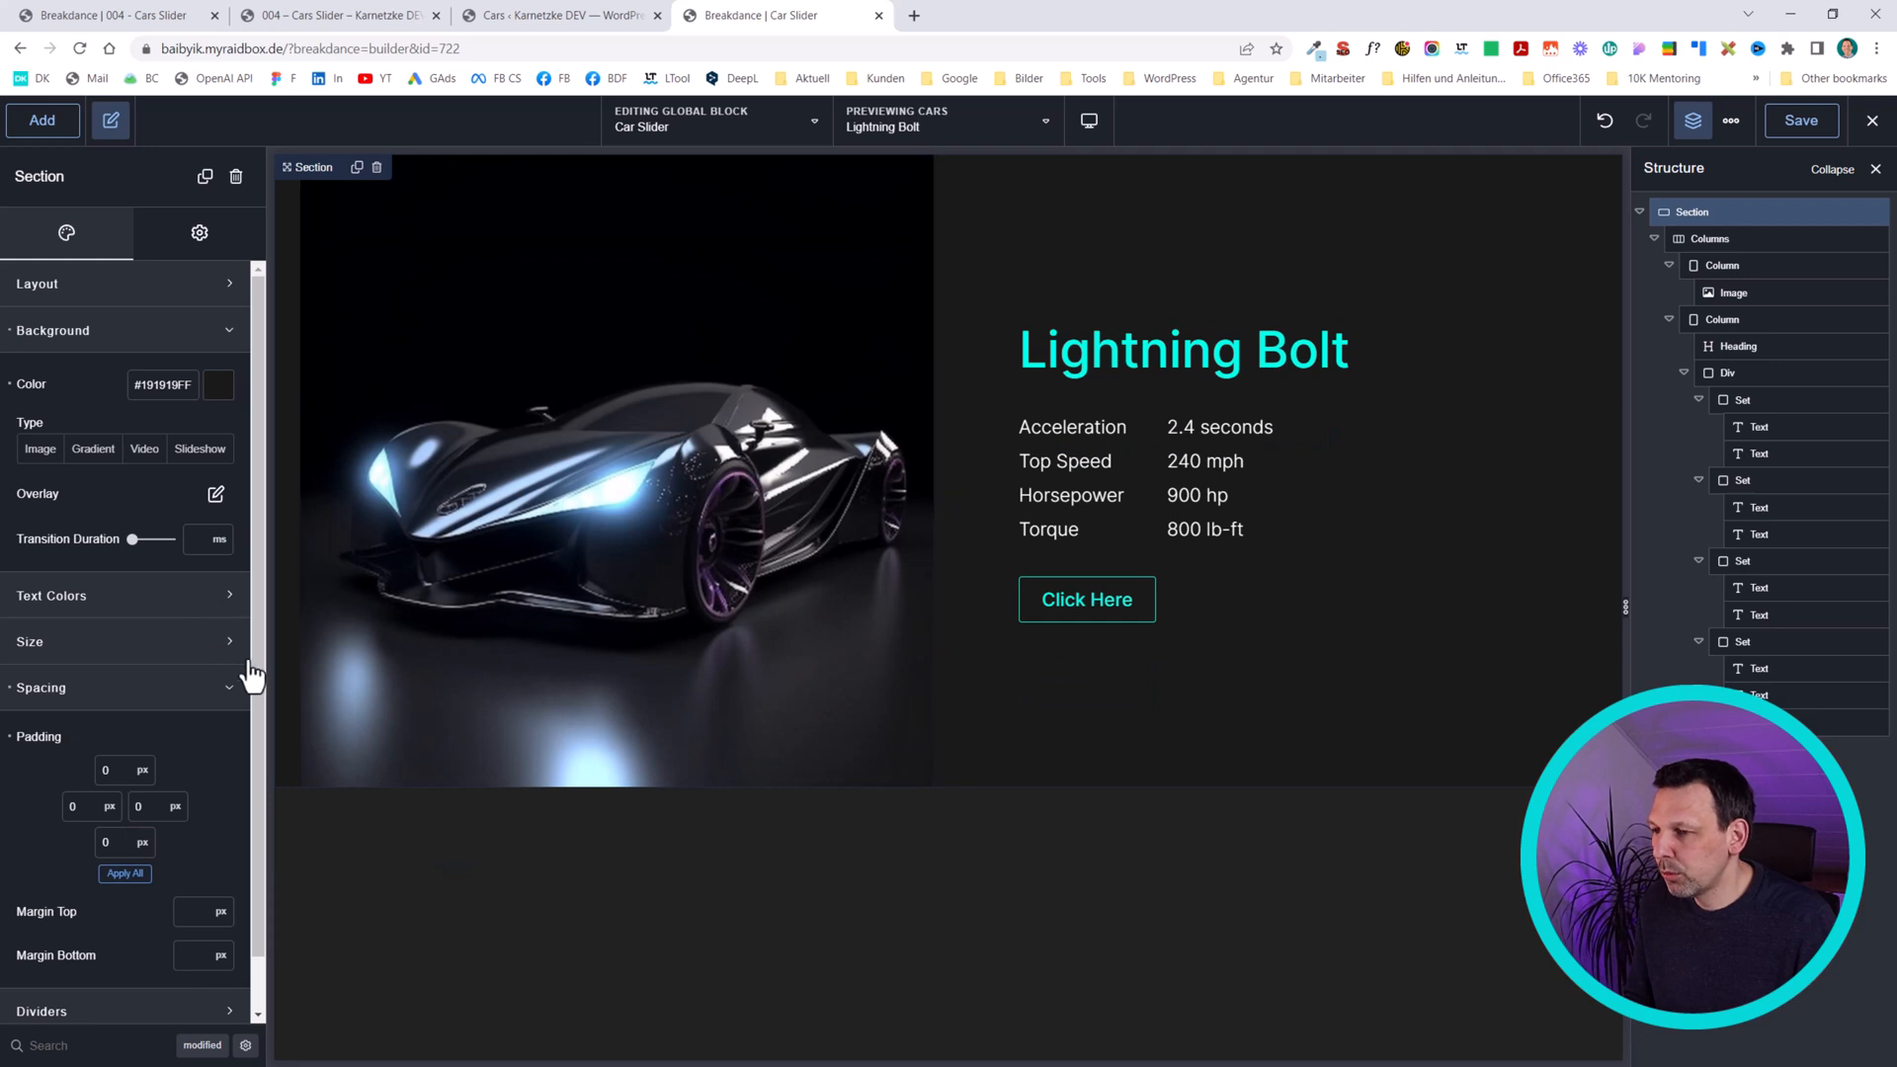
# - Left-align the content of the column containing the car image and save the global block
pyautogui.click(1750, 321)
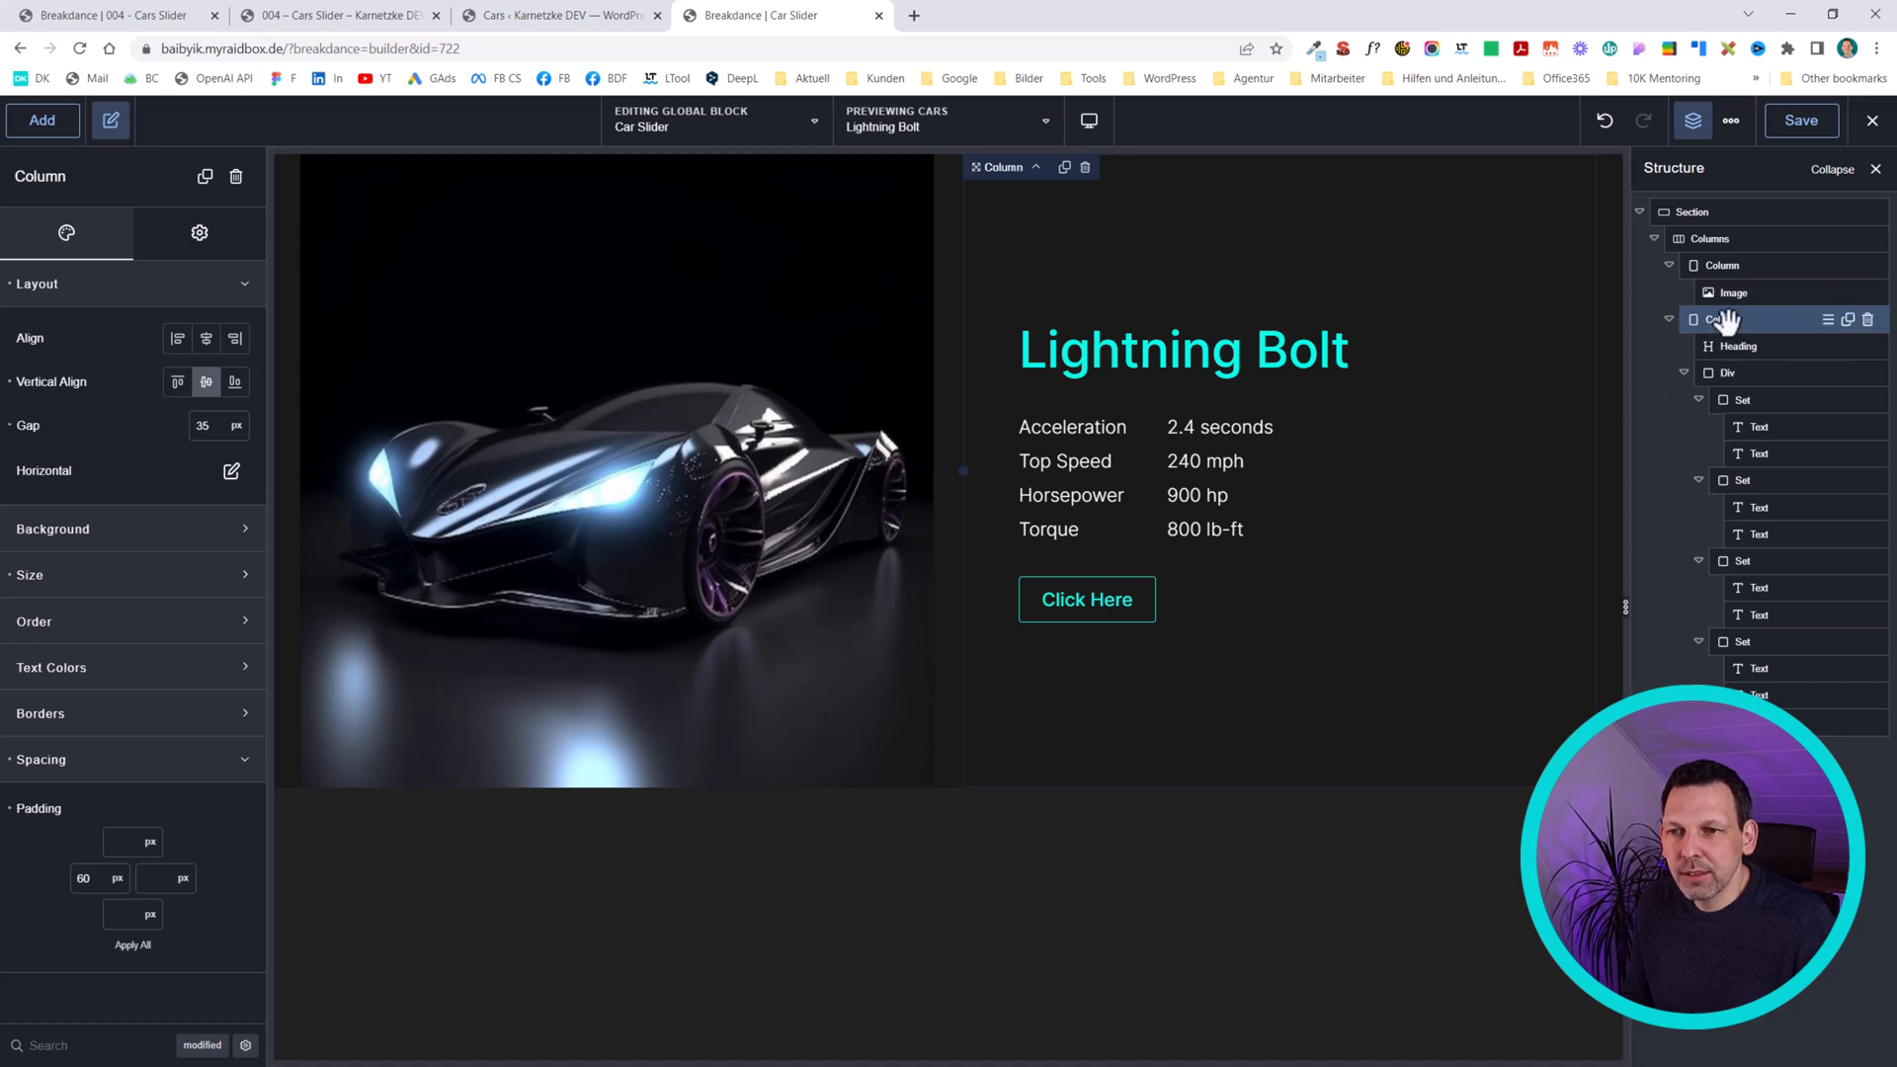
pyautogui.click(1729, 267)
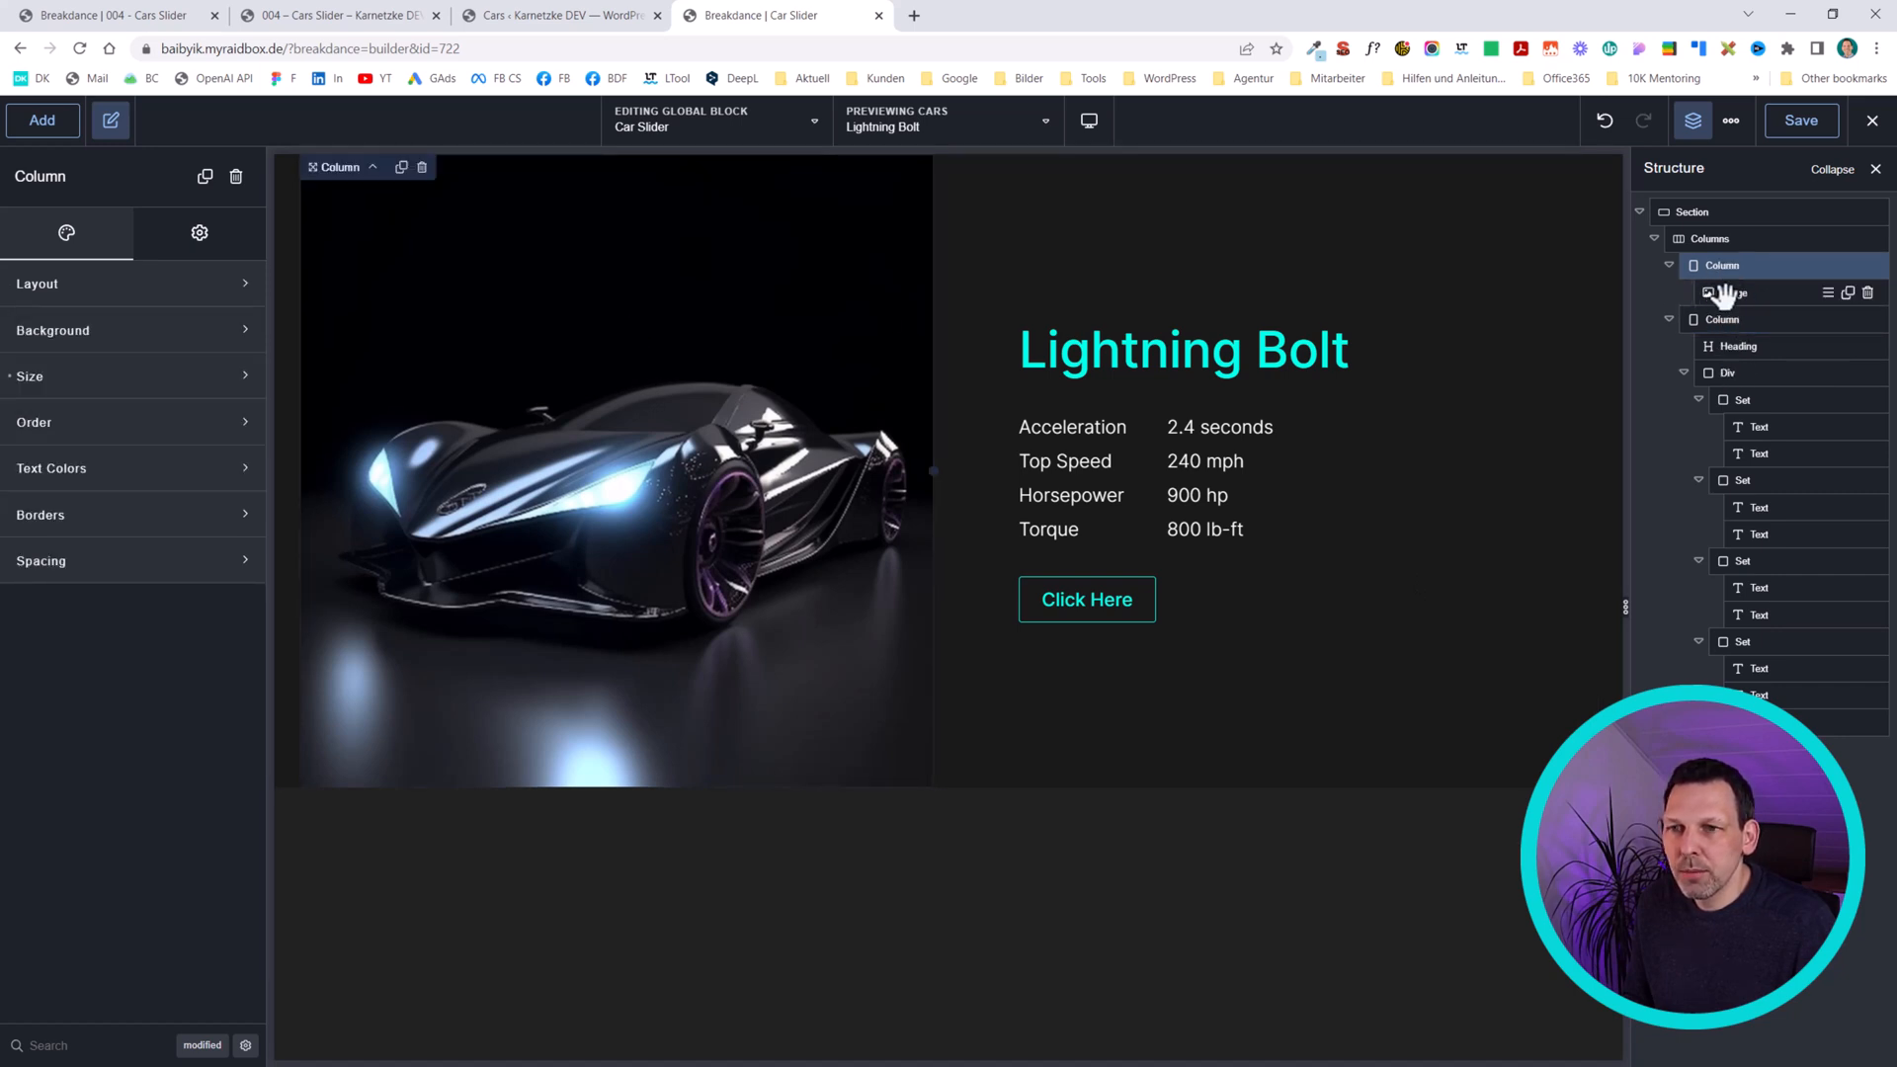
pyautogui.click(61, 285)
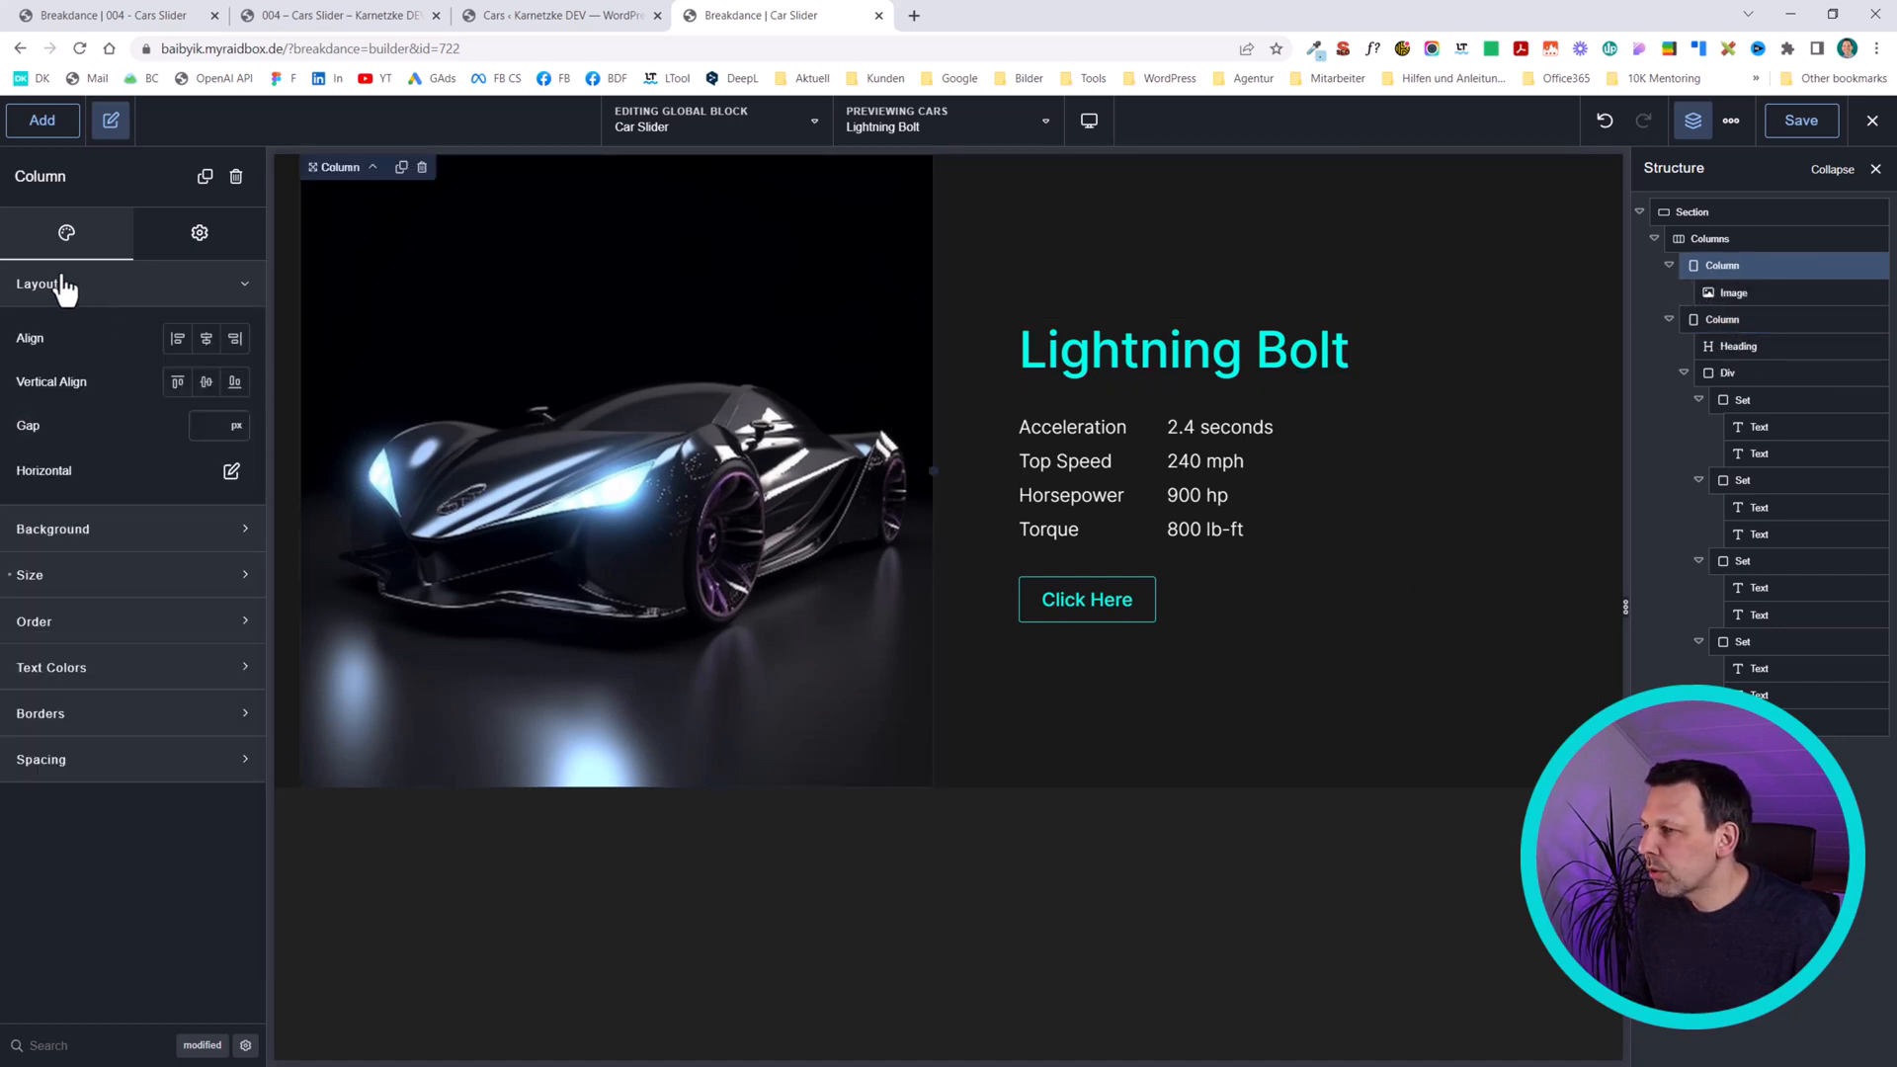
pyautogui.click(177, 344)
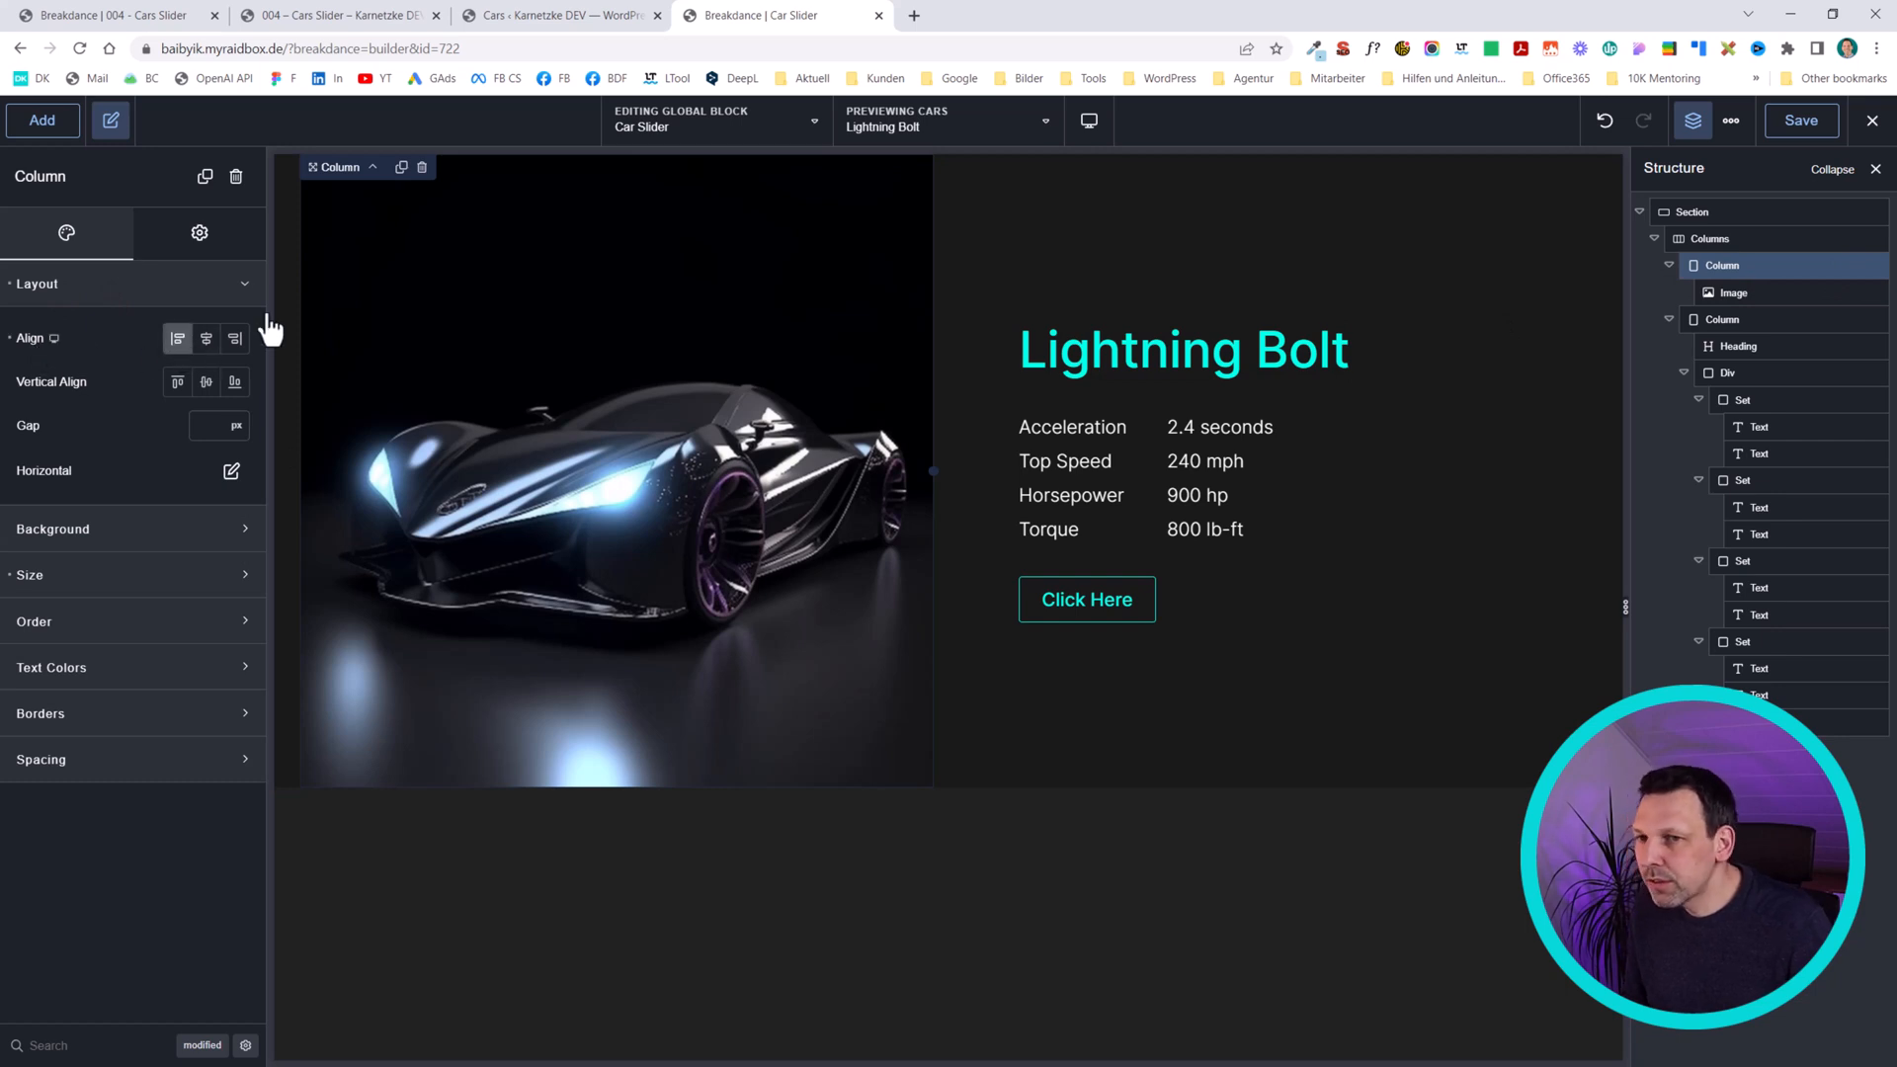
pyautogui.click(1801, 123)
# - Reload the front-end cars slider page and advance the slider to check the updated slide layout
pyautogui.click(373, 16)
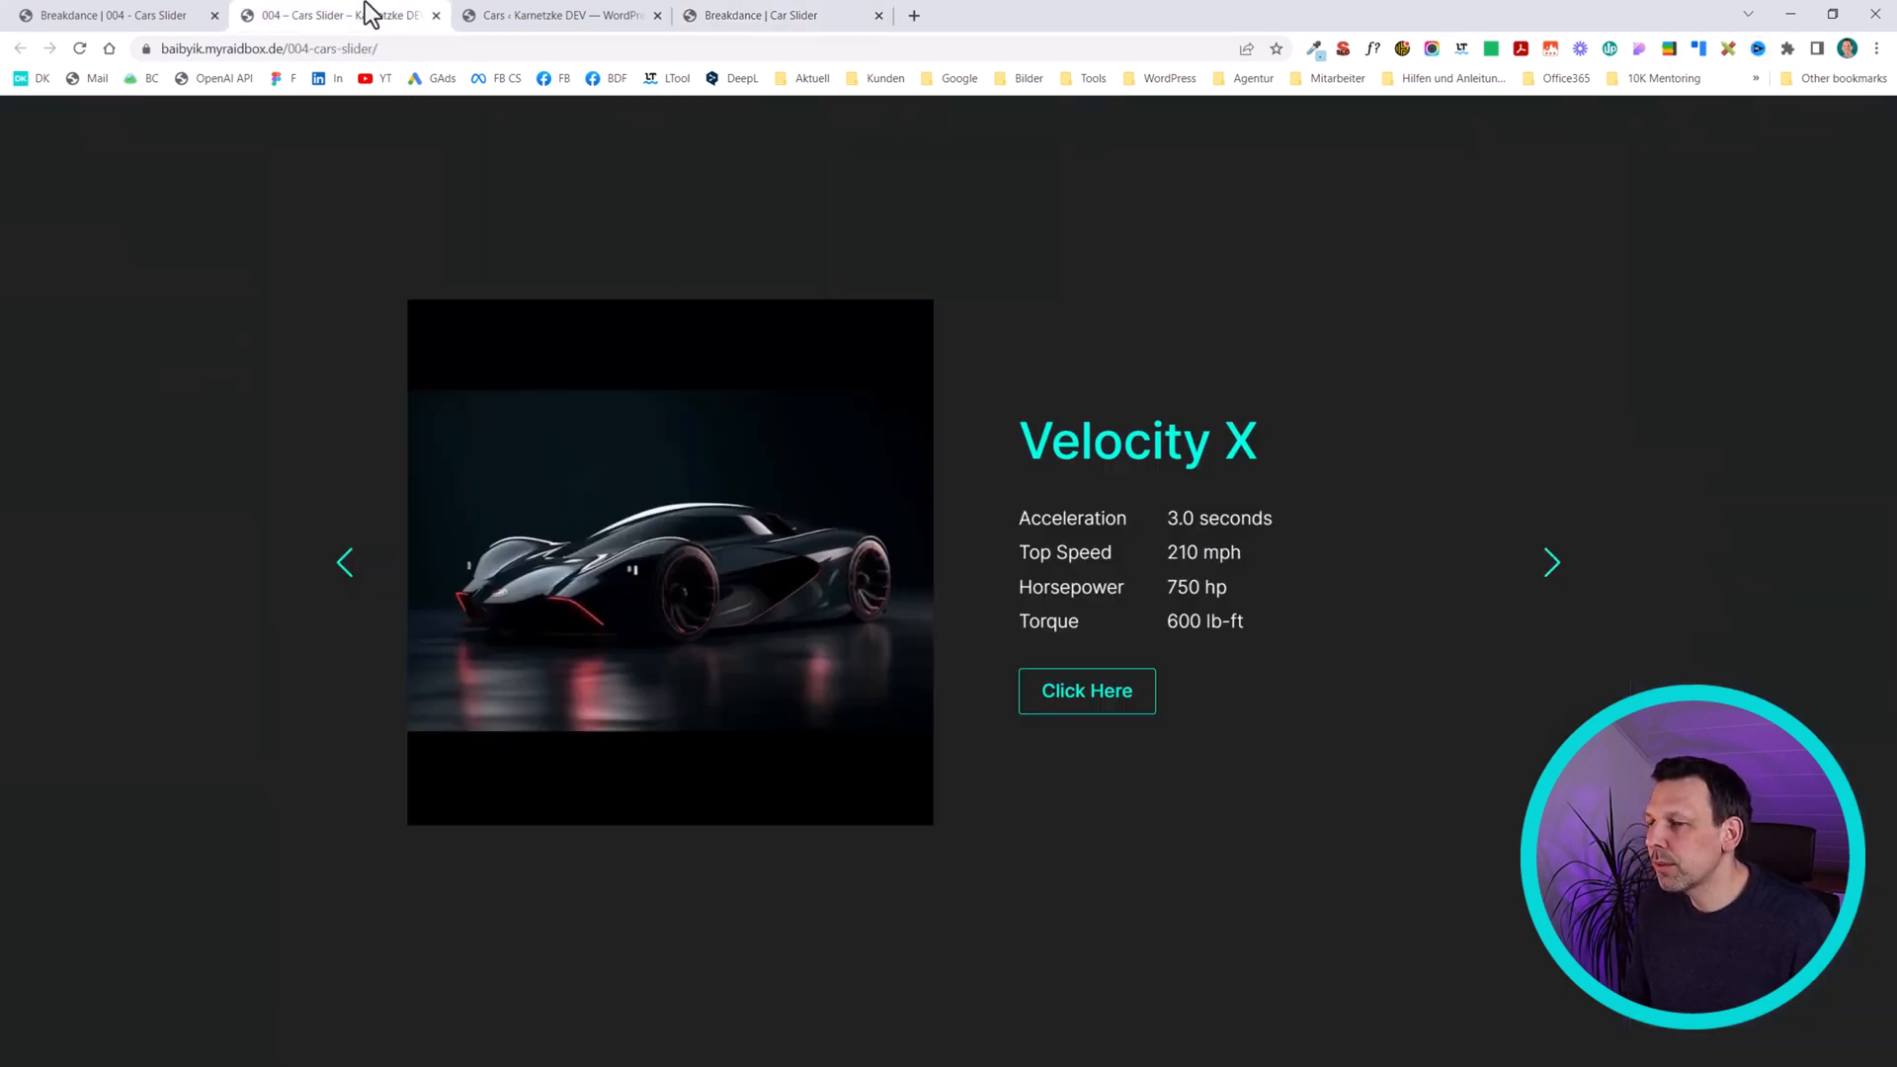
pyautogui.press('F5')
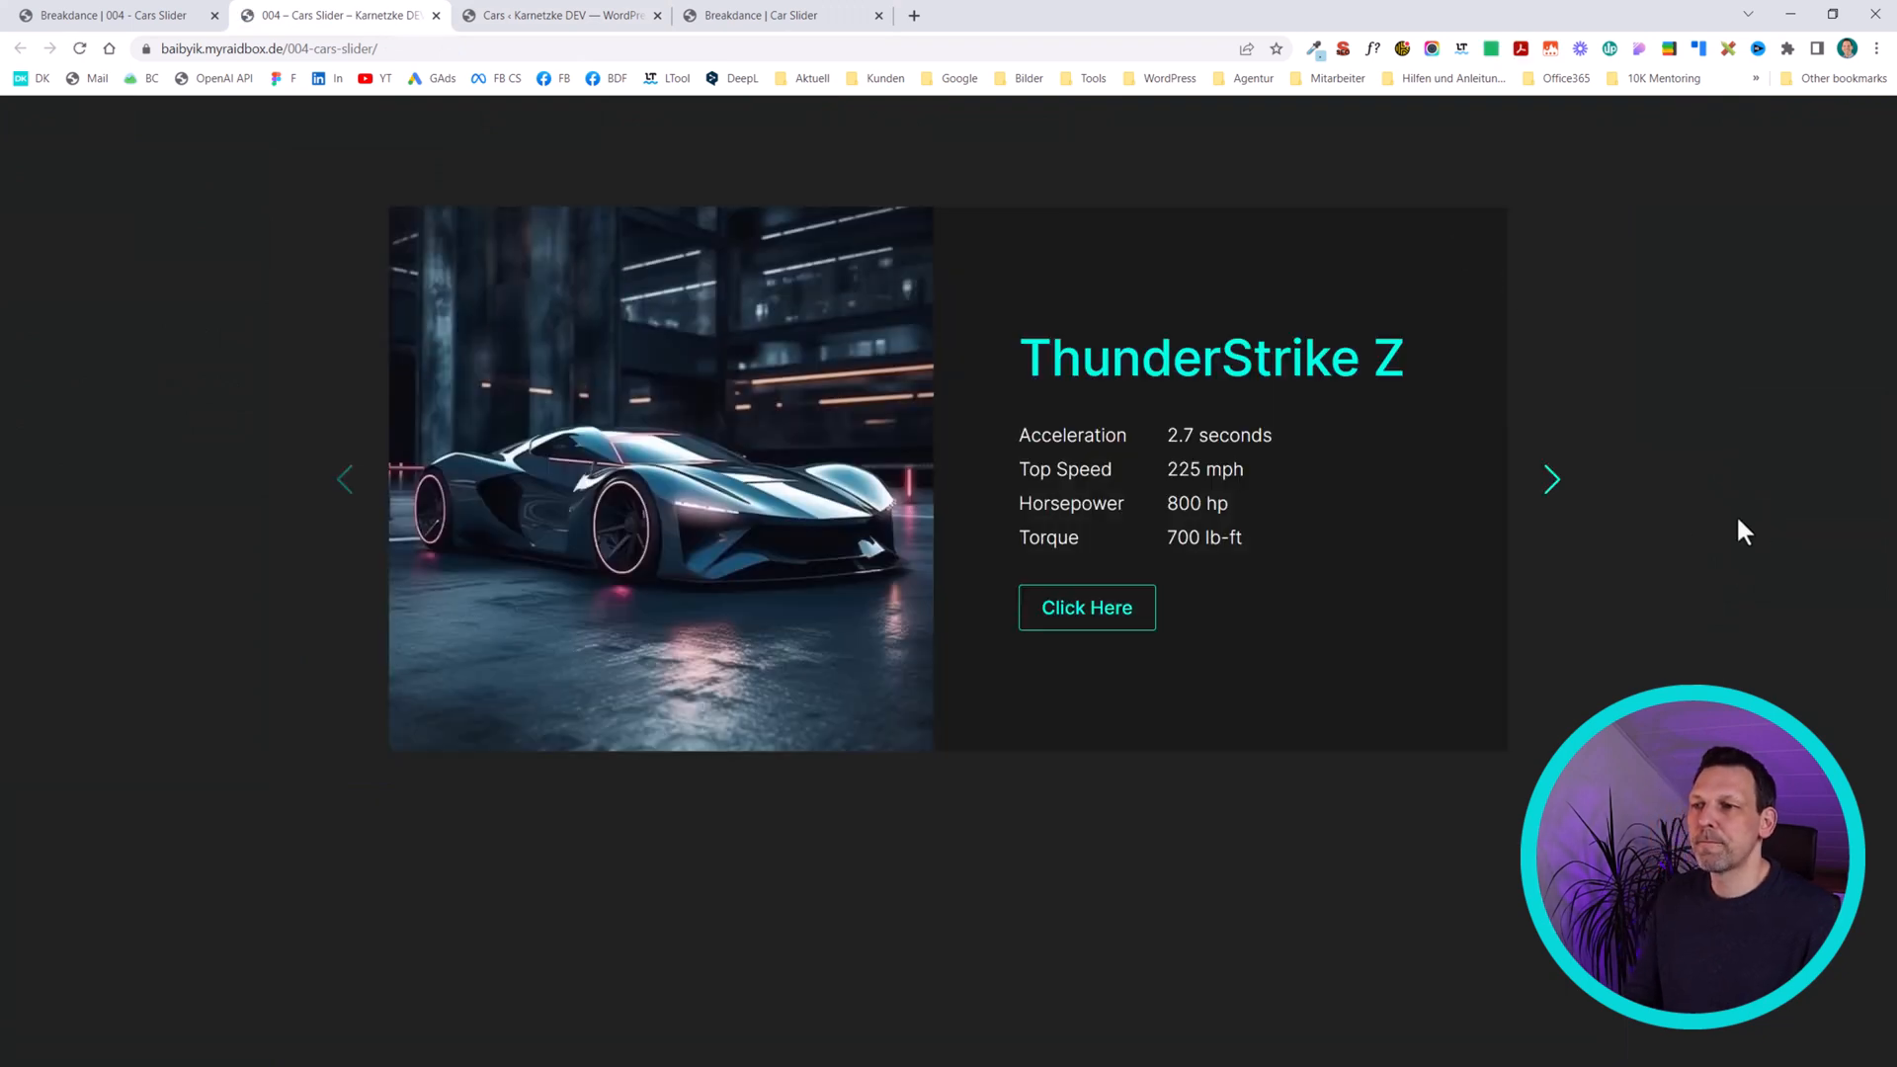
pyautogui.click(1549, 491)
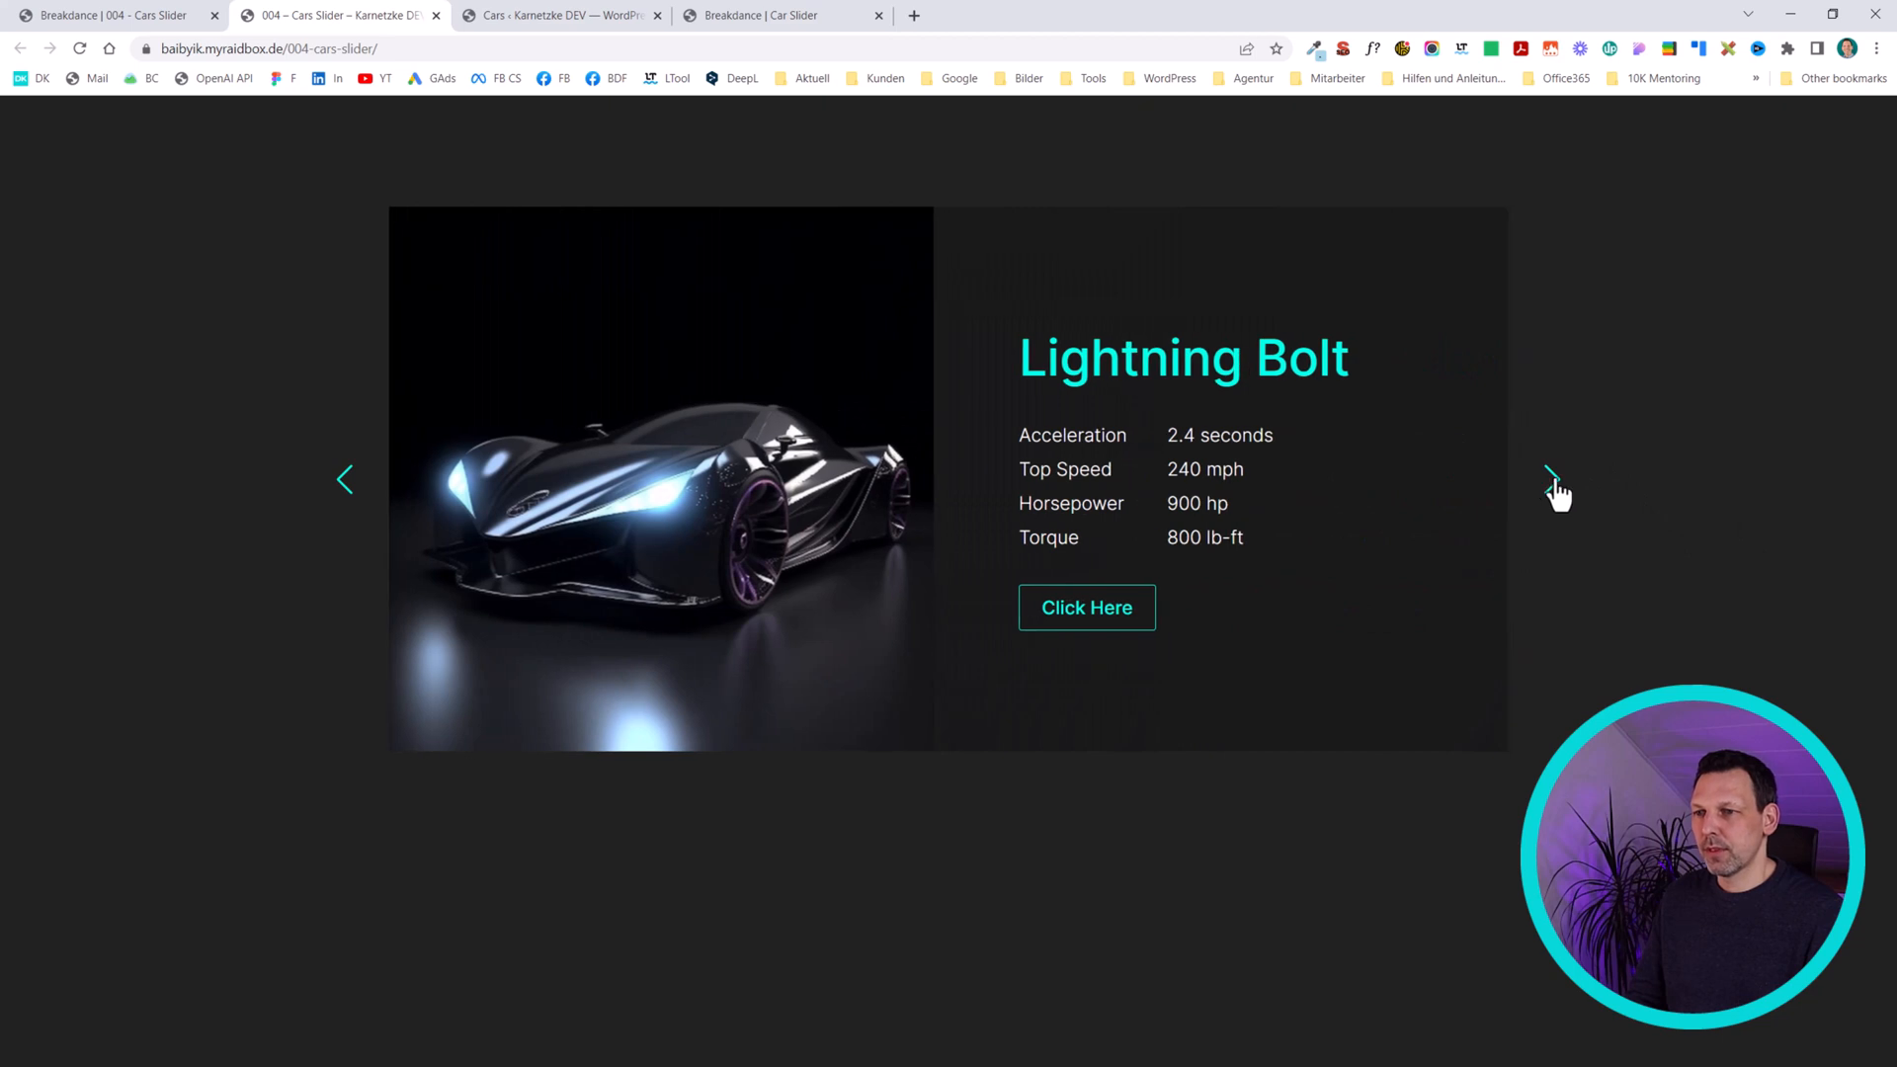
# - Return to the Car Slider global block and set the car name heading's font size to 3 rem
pyautogui.click(148, 15)
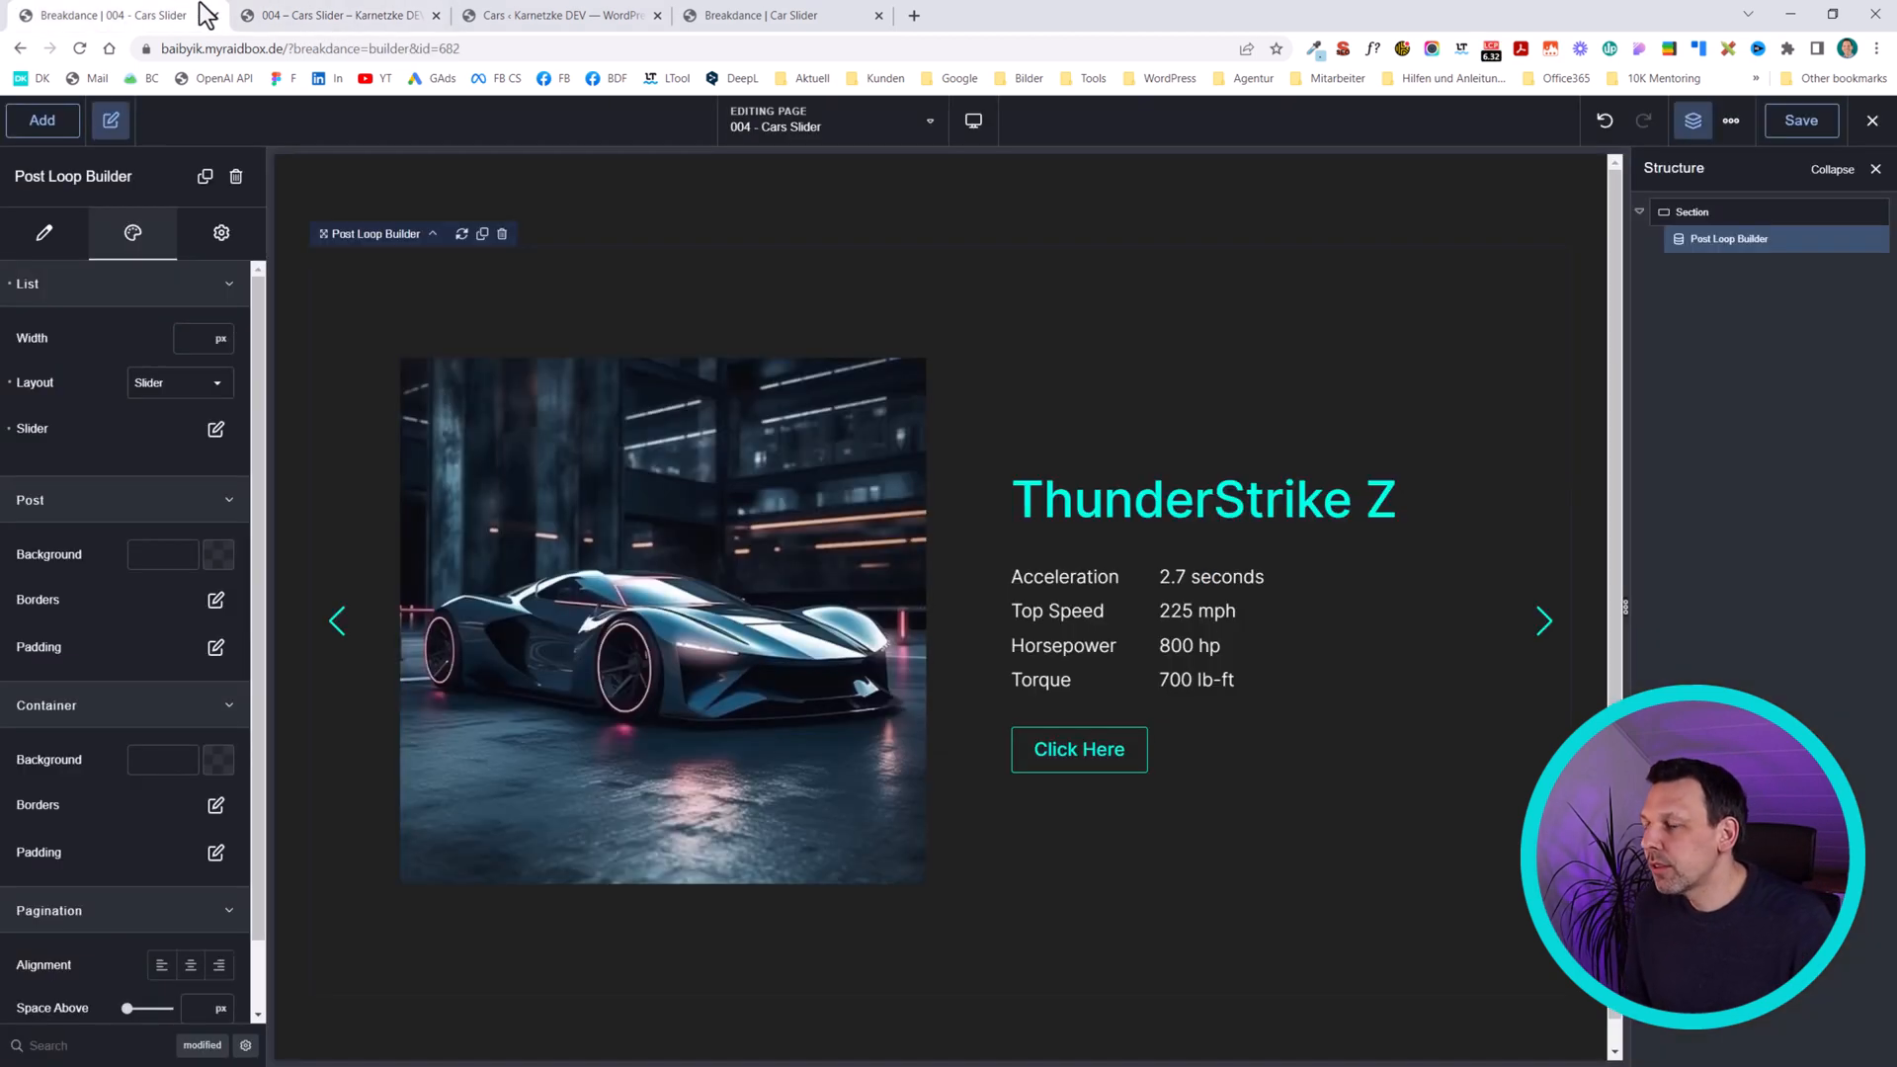
pyautogui.click(736, 15)
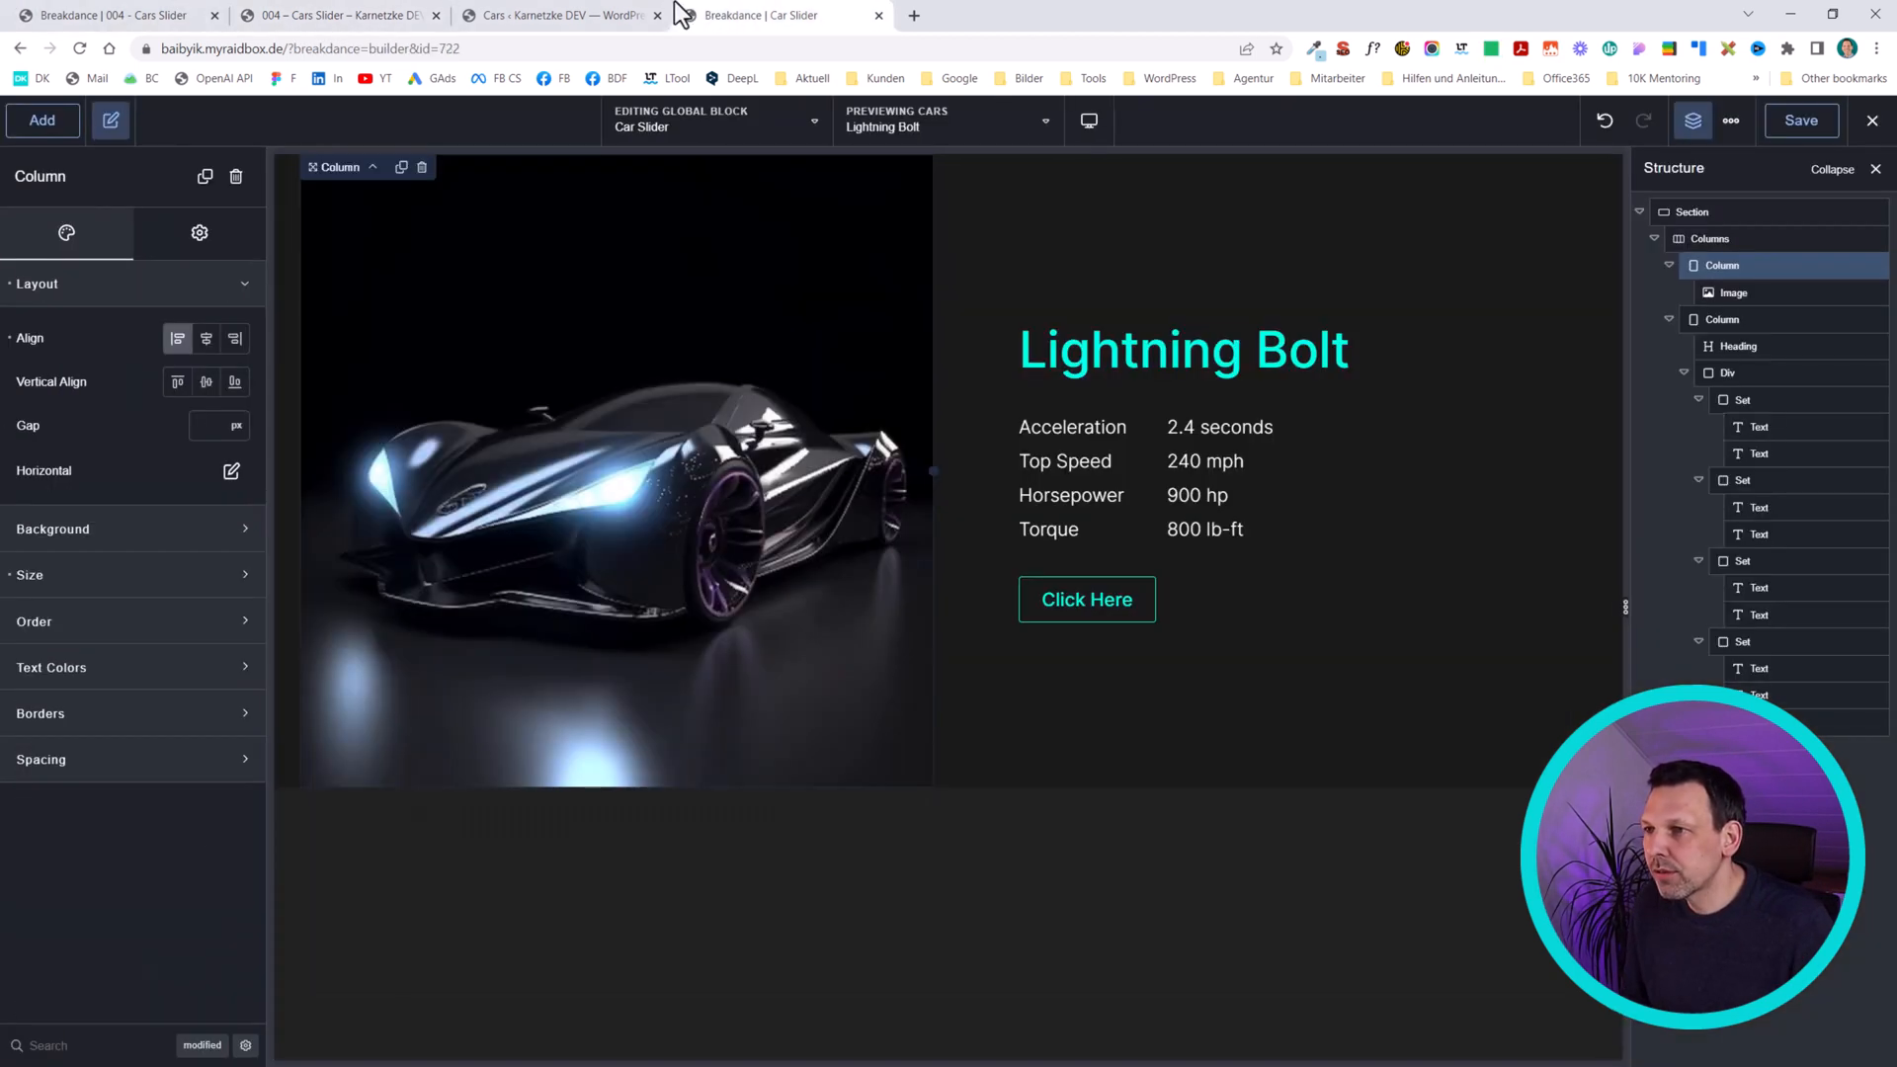
pyautogui.click(484, 13)
pyautogui.click(691, 15)
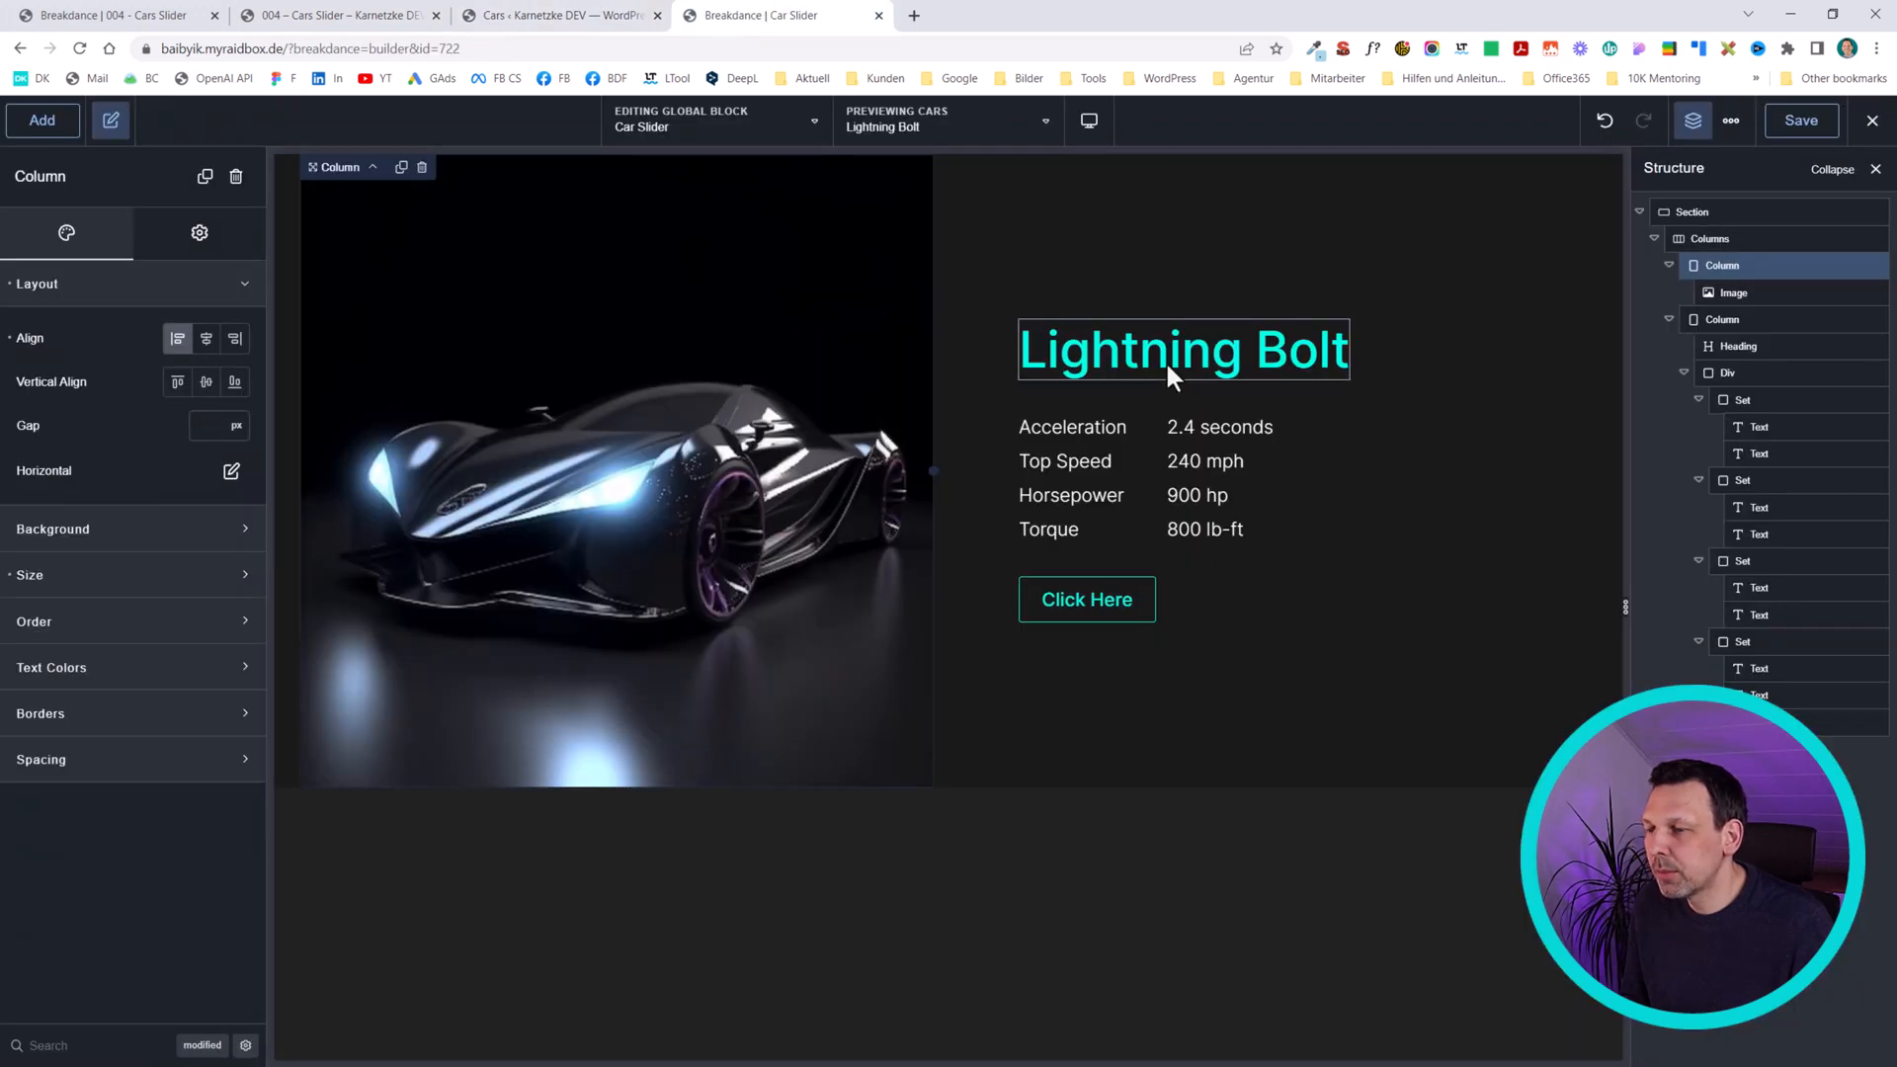
pyautogui.click(1165, 360)
pyautogui.click(237, 514)
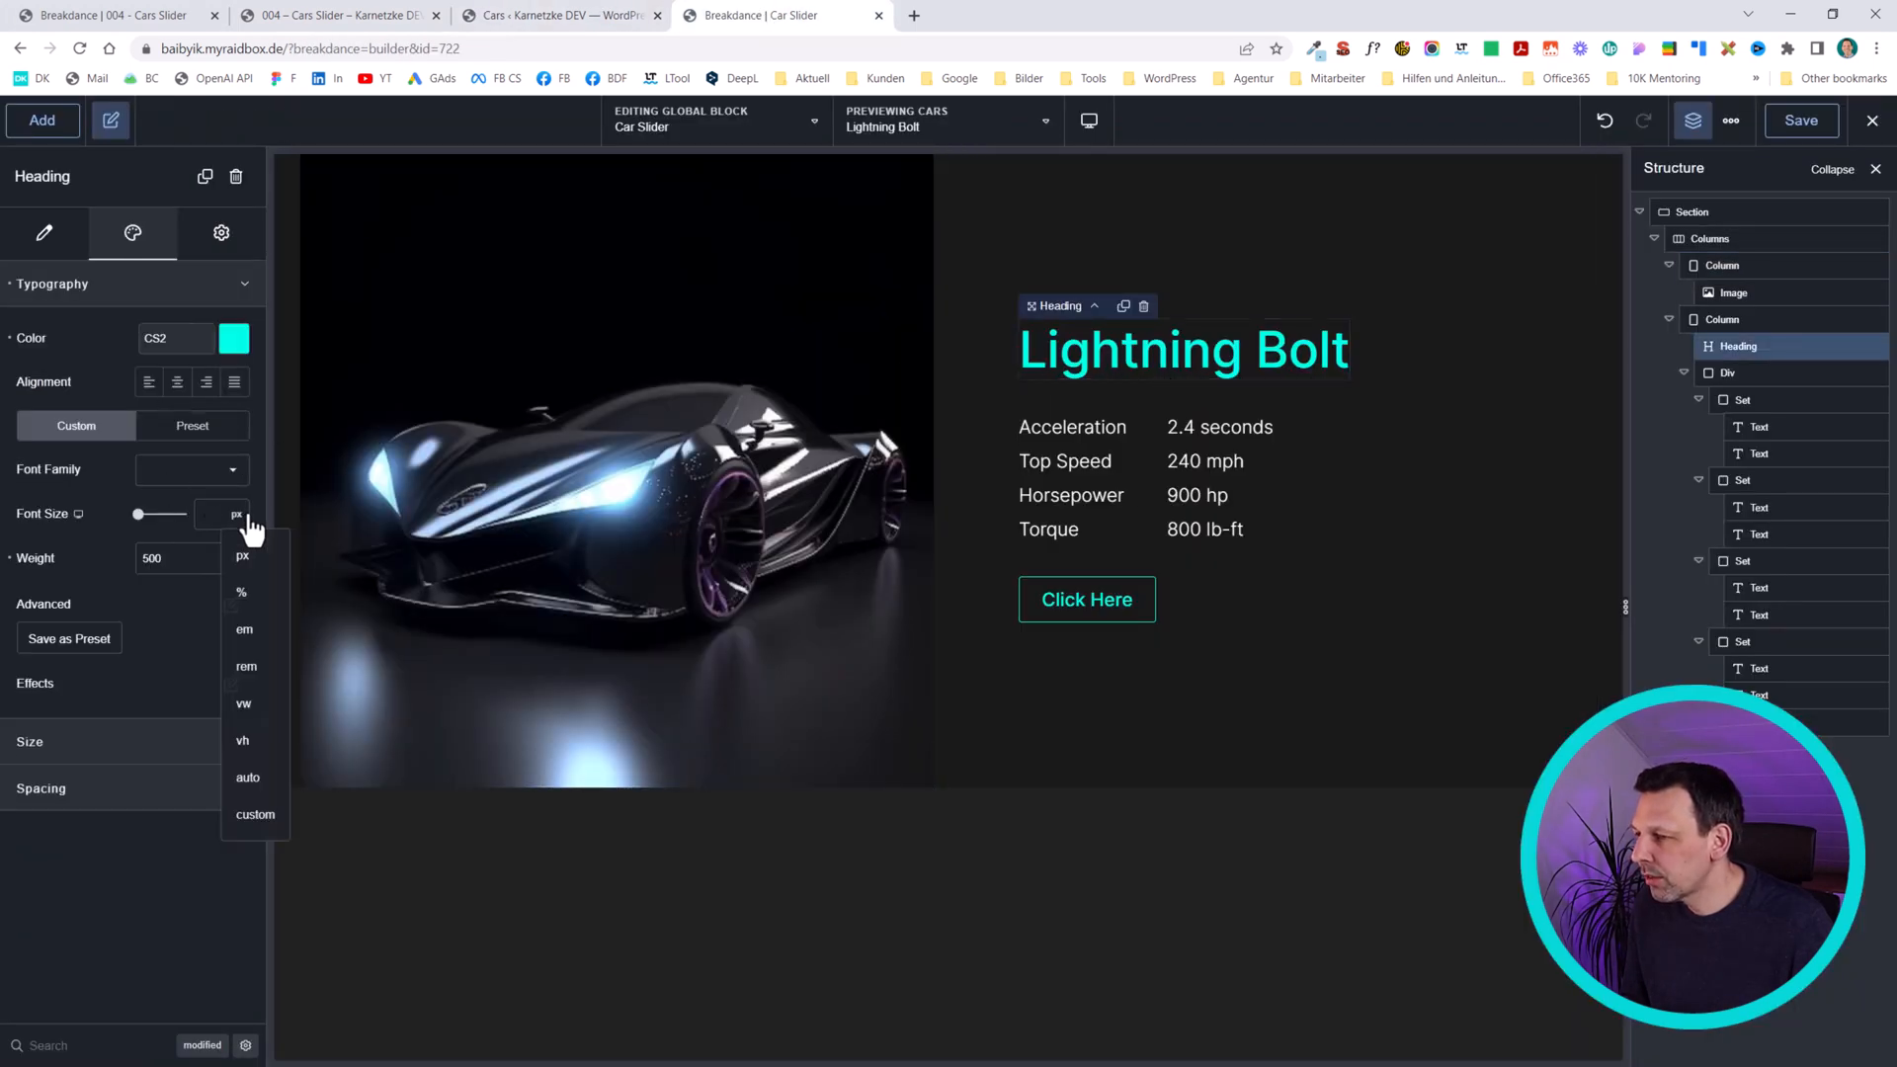
pyautogui.click(257, 676)
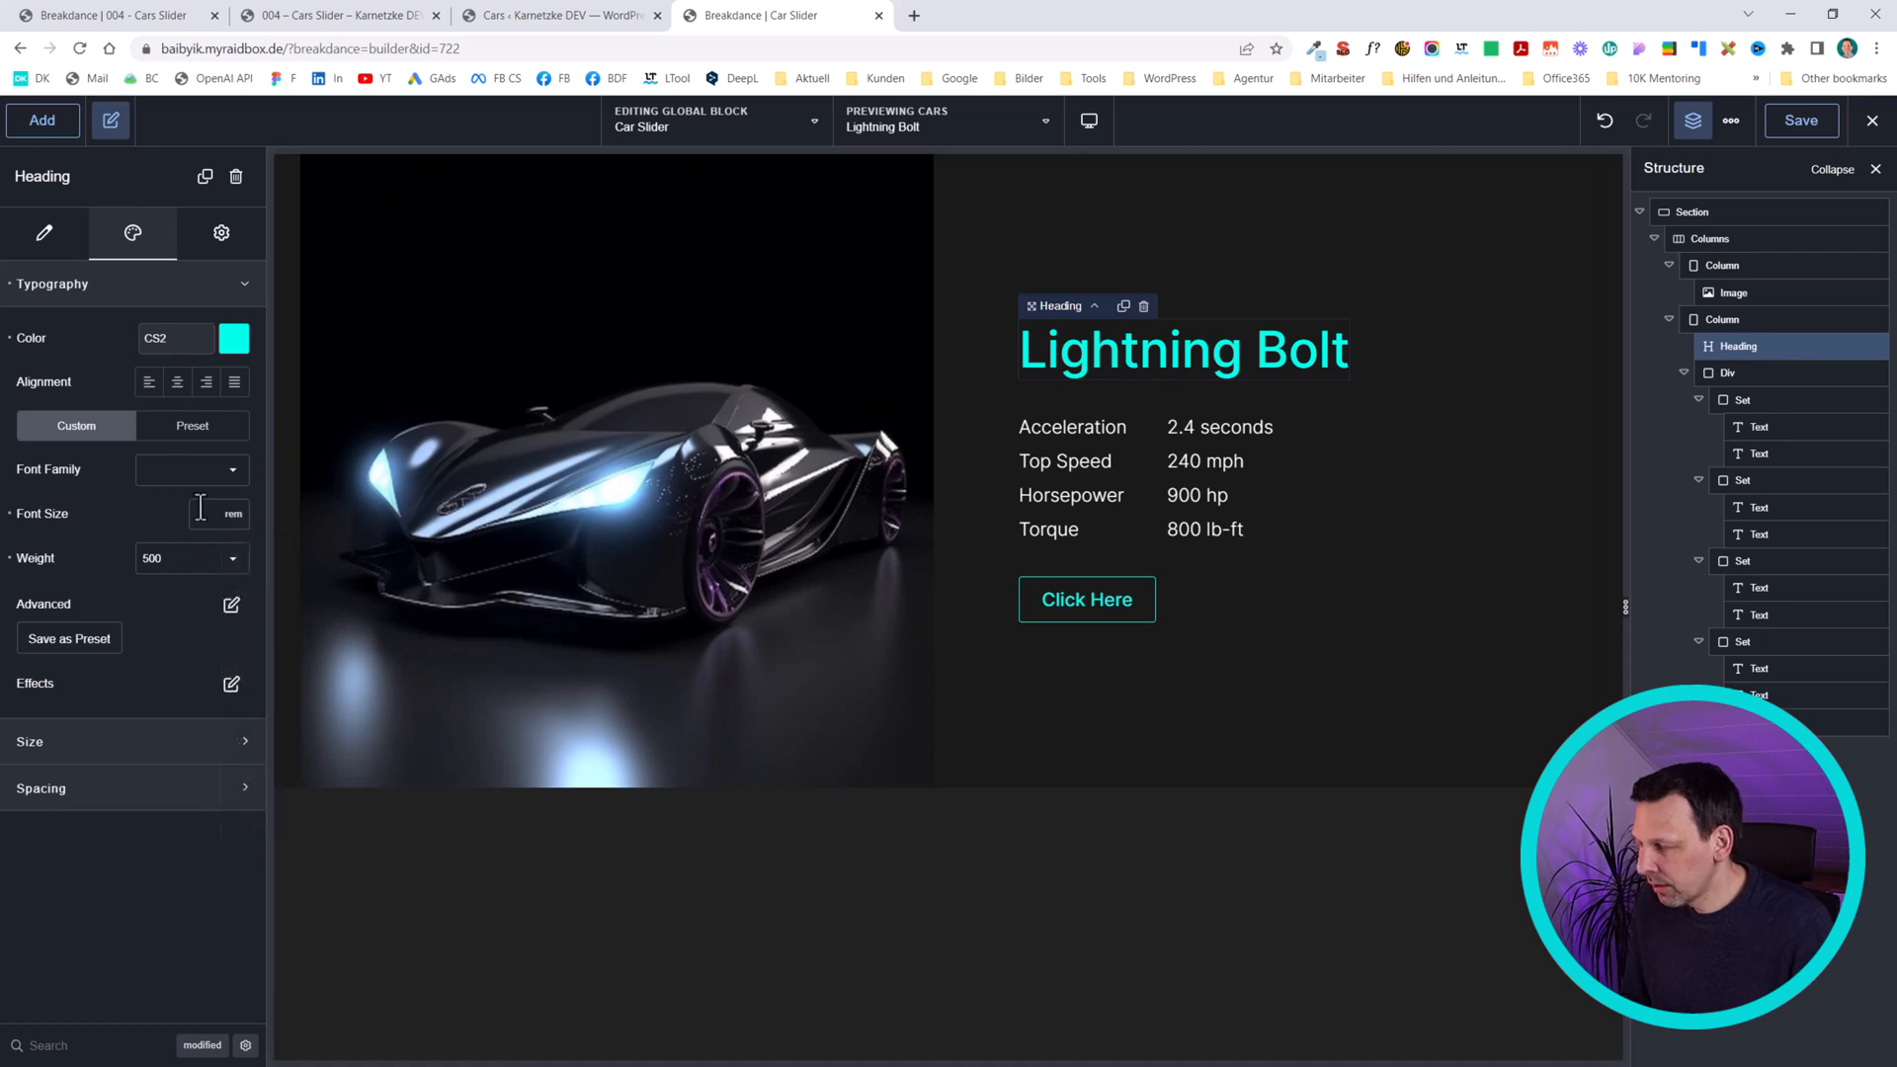
pyautogui.click(199, 507)
pyautogui.write('3')
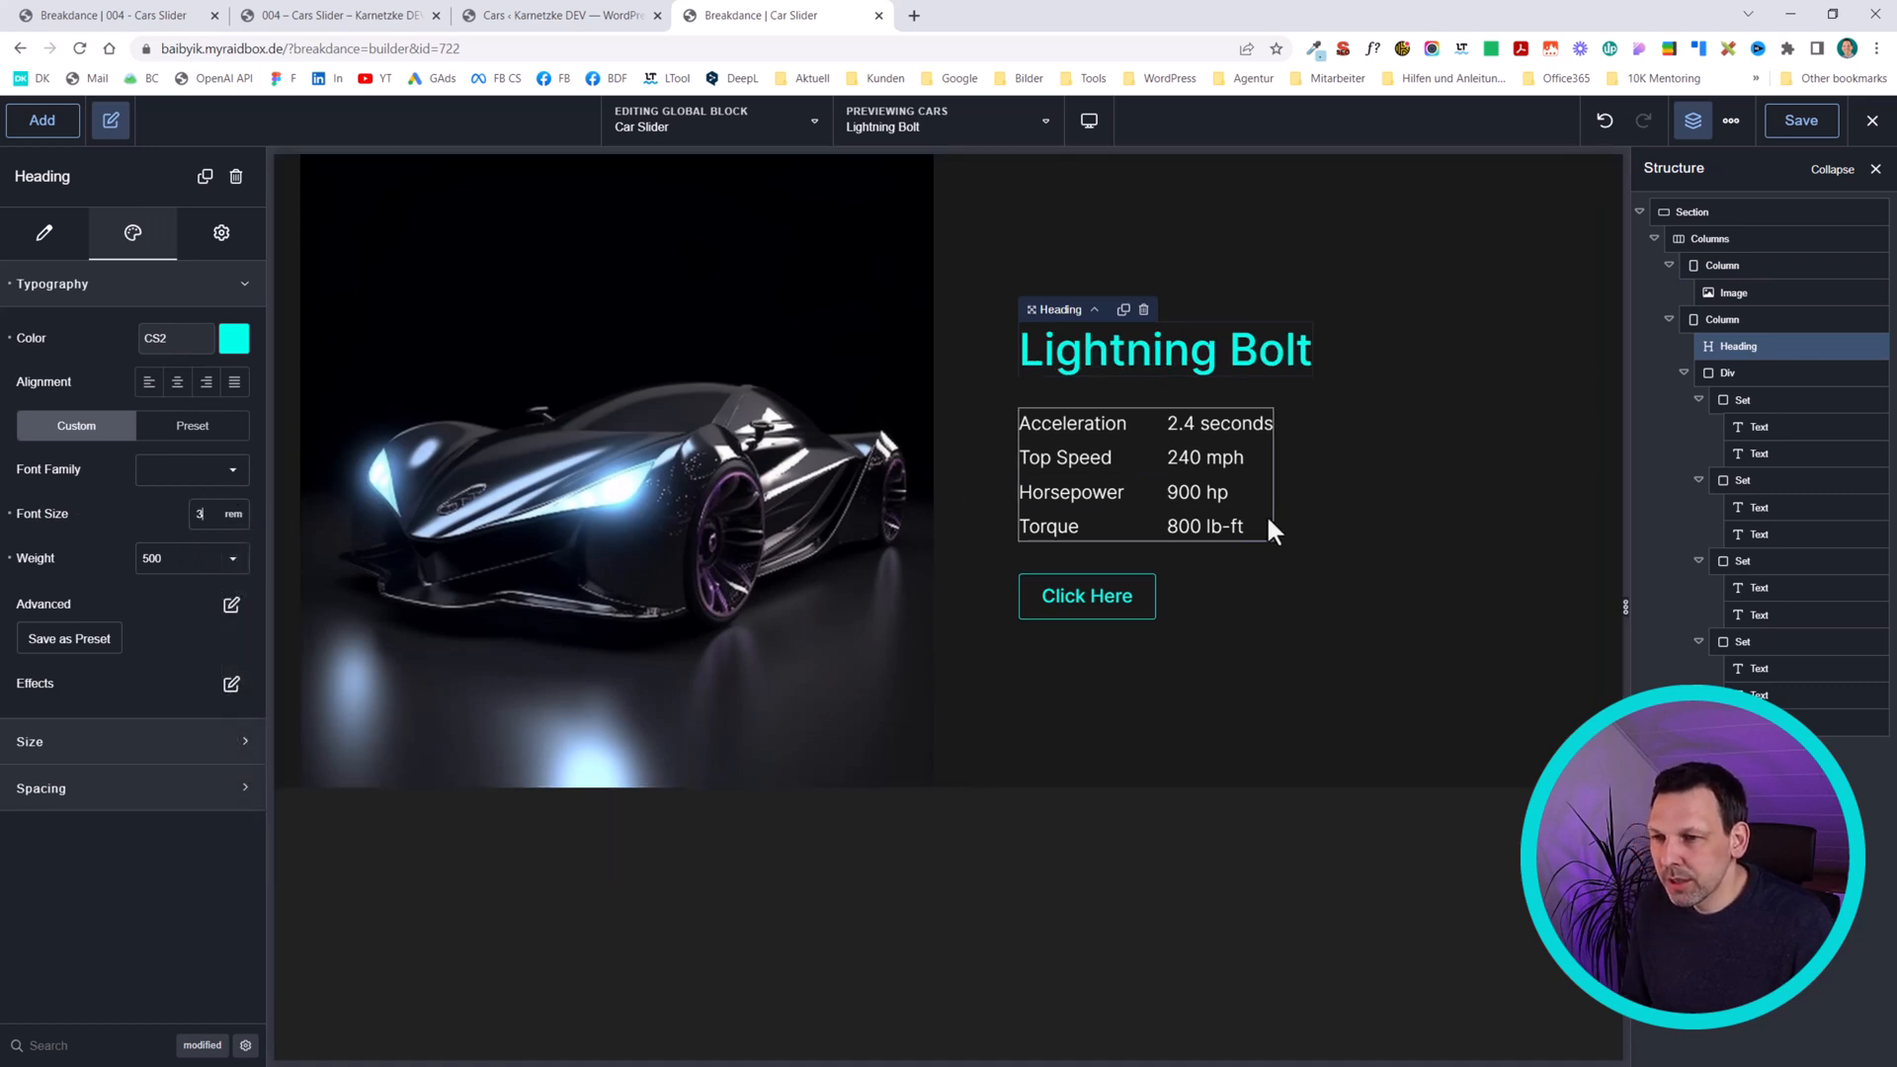
# - Select the Acceleration label text in the car's specification list
pyautogui.click(1098, 423)
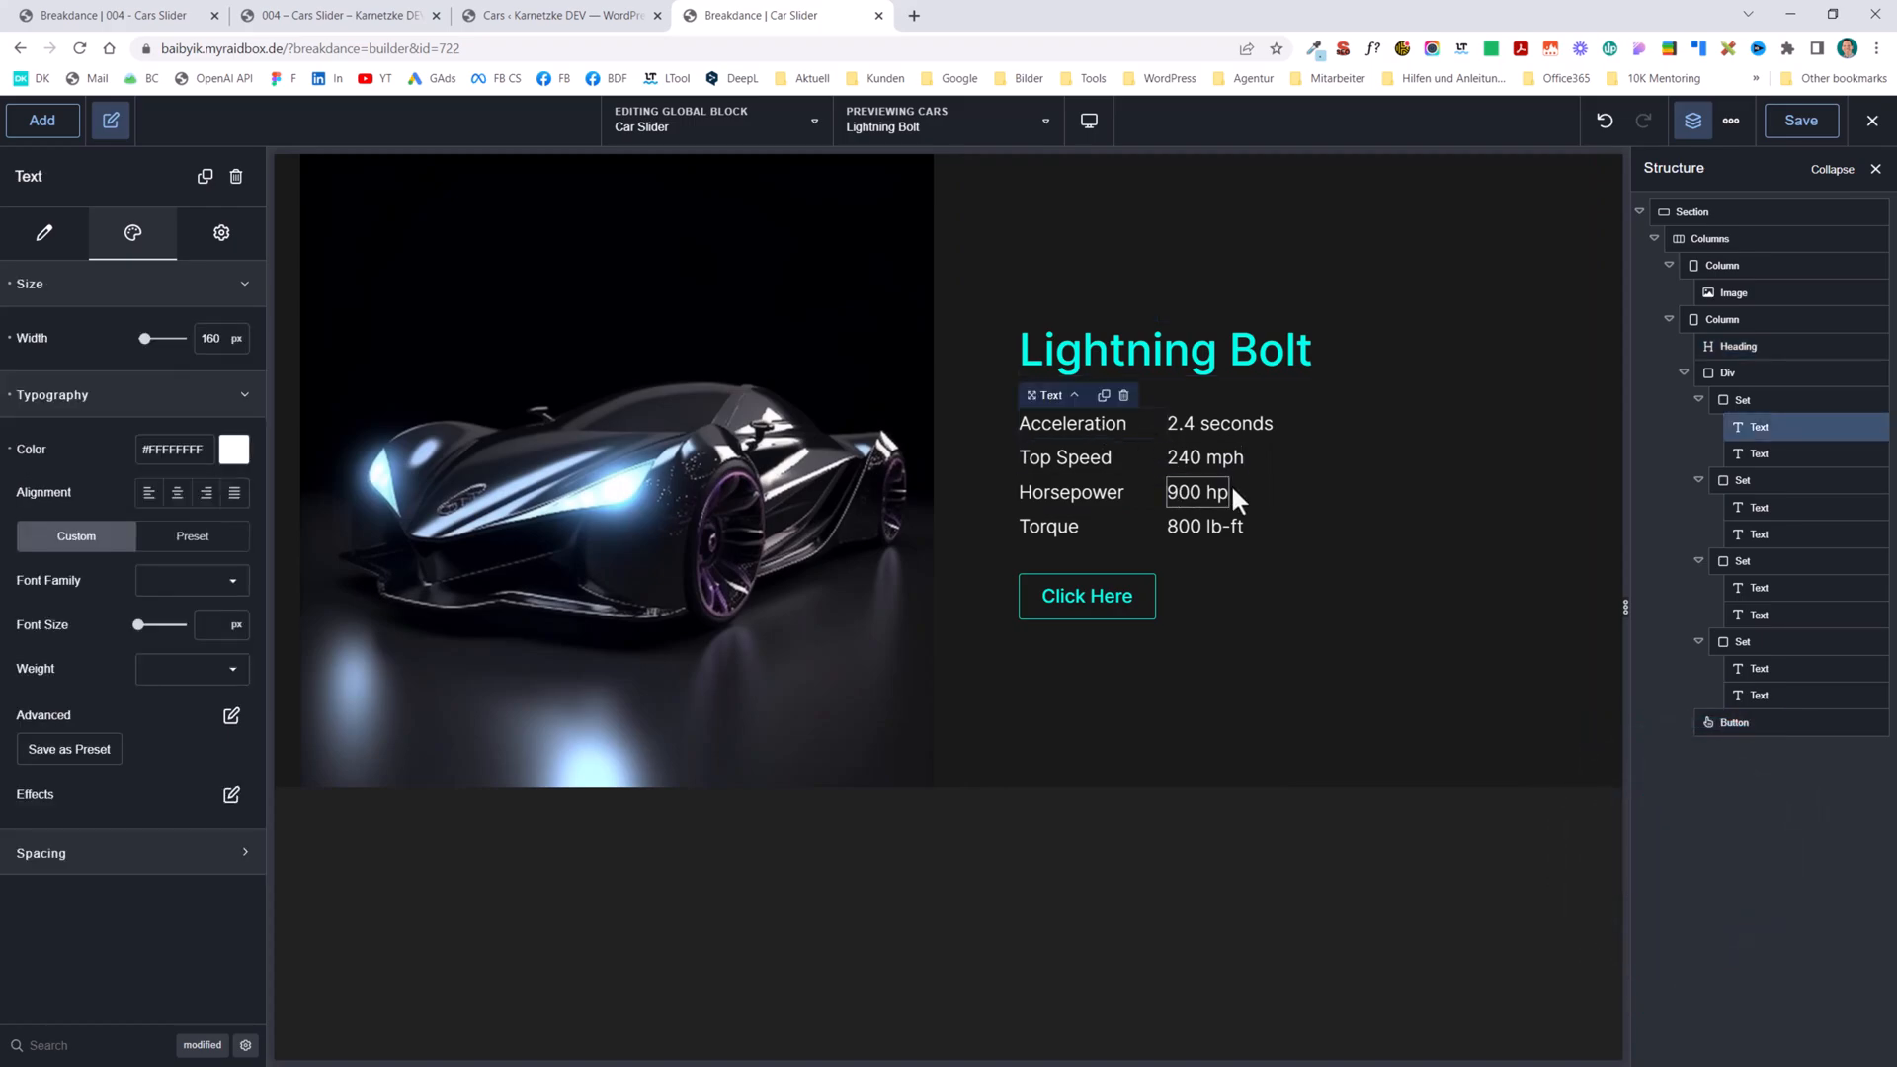